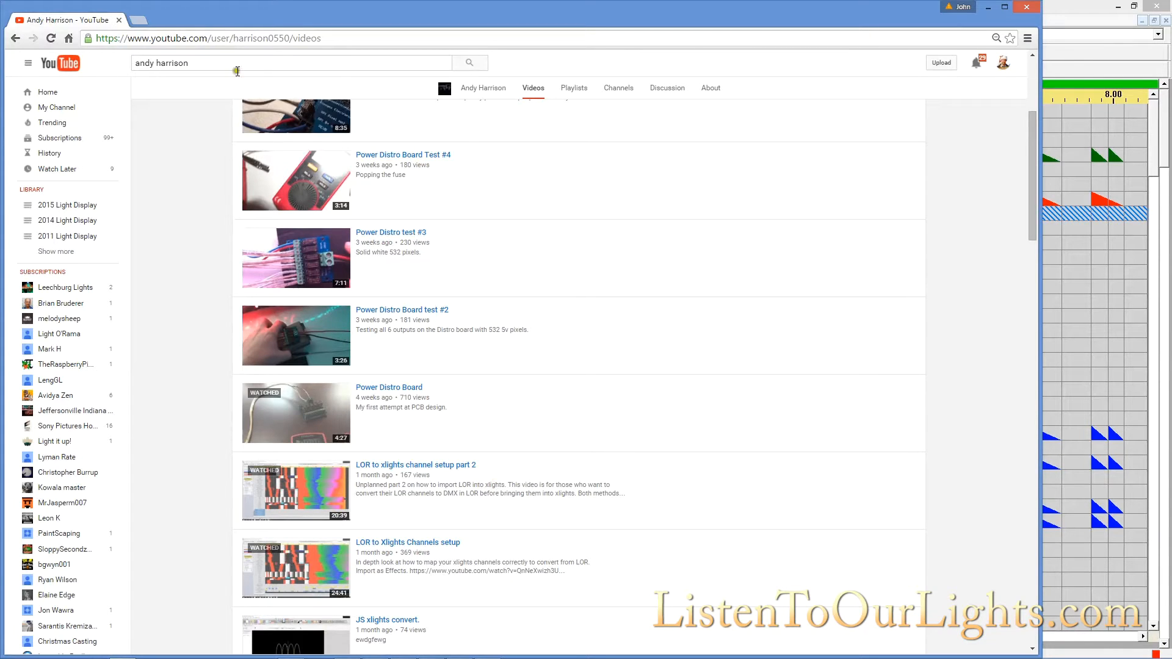
Step: Look over the YouTube channel's LOR to xLights setup videos and switch to the Light-O-Rama Sequence Editor
{"action": "left_click", "coordinate": [260, 64]}
{"action": "scroll", "coordinate": [506, 361], "scroll_direction": "down", "scroll_amount": 2}
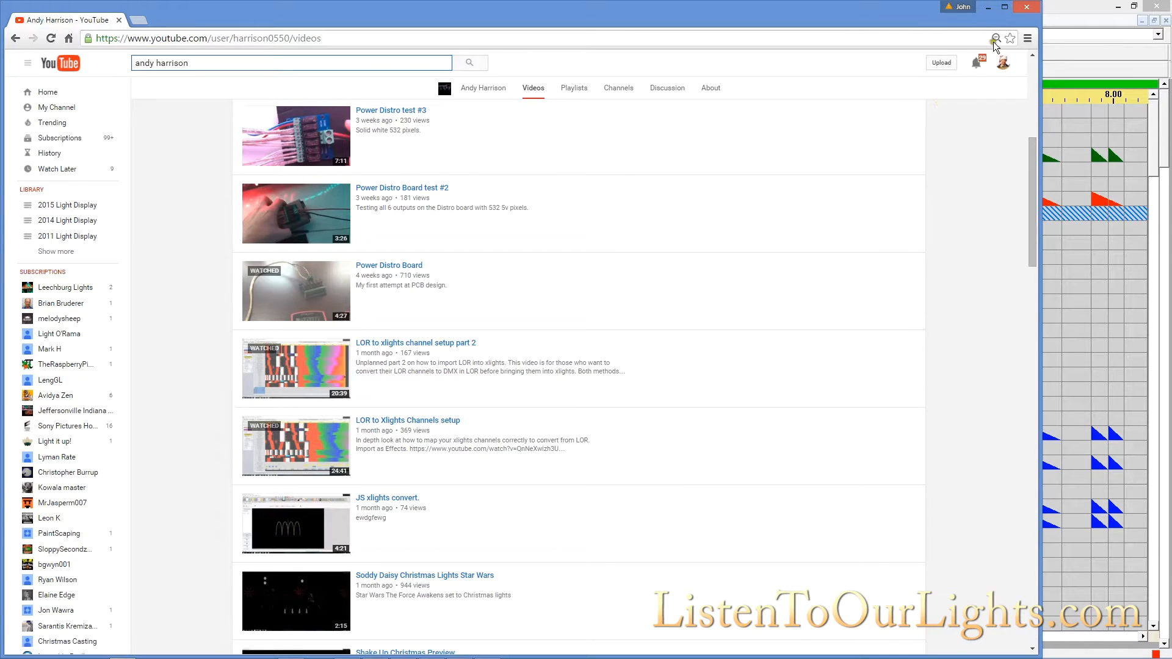
{"action": "left_click", "coordinate": [989, 7]}
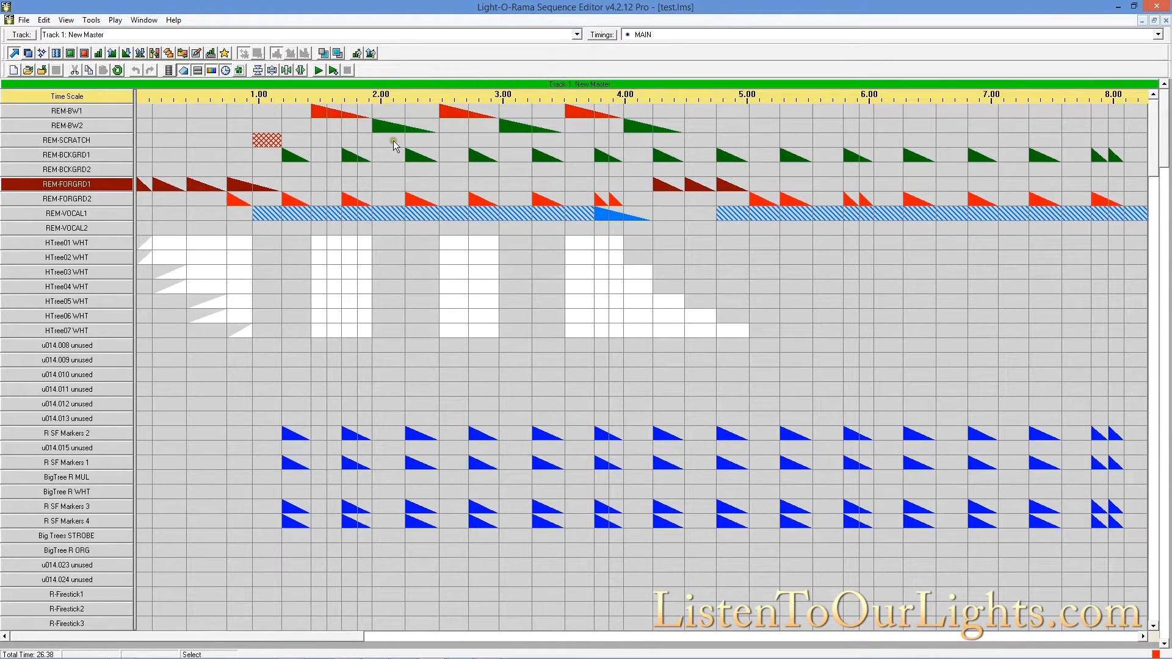
Step: Review the test.lms channel list from the REM channels through the HTree, SF Markers, Firestick and EVE rows, including their device details
{"action": "scroll", "coordinate": [143, 197], "scroll_direction": "down", "scroll_amount": 3}
{"action": "scroll", "coordinate": [143, 197], "scroll_direction": "up", "scroll_amount": 3}
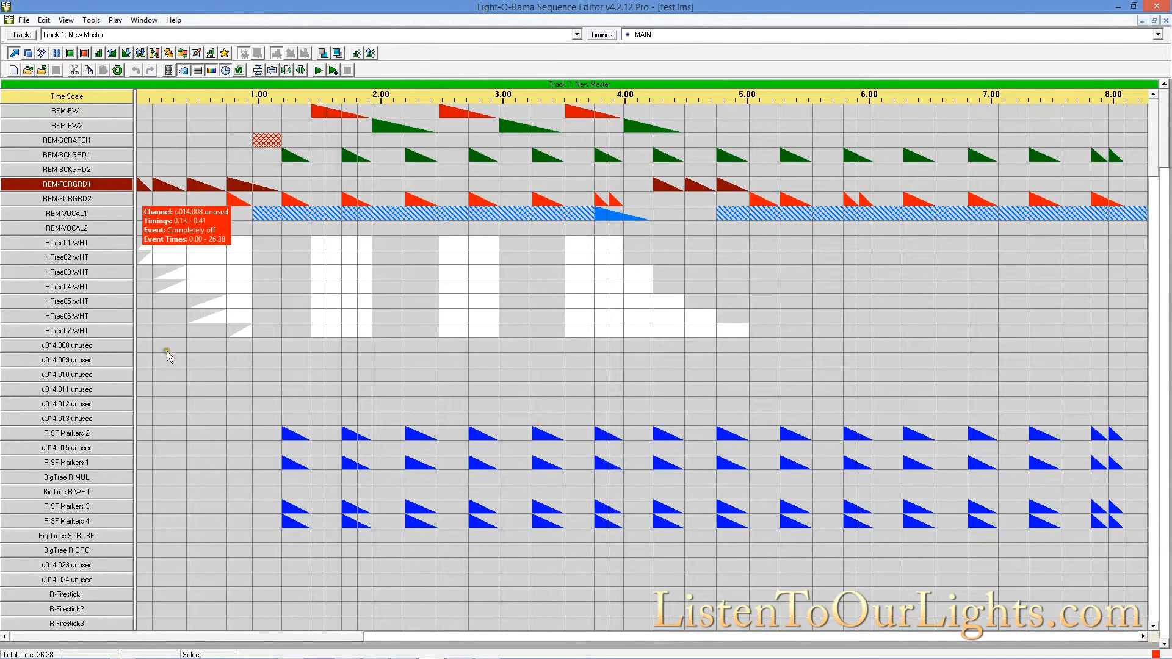
{"action": "scroll", "coordinate": [167, 339], "scroll_direction": "down", "scroll_amount": 2}
{"action": "scroll", "coordinate": [167, 339], "scroll_direction": "up", "scroll_amount": 2}
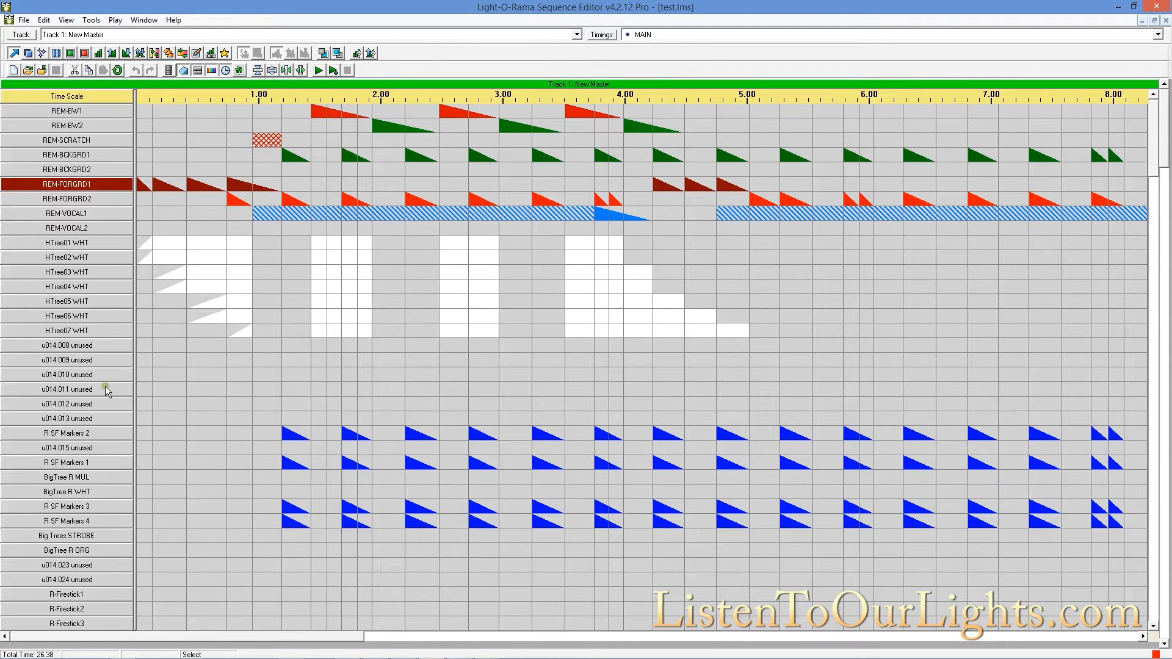
{"action": "mouse_move", "coordinate": [106, 391]}
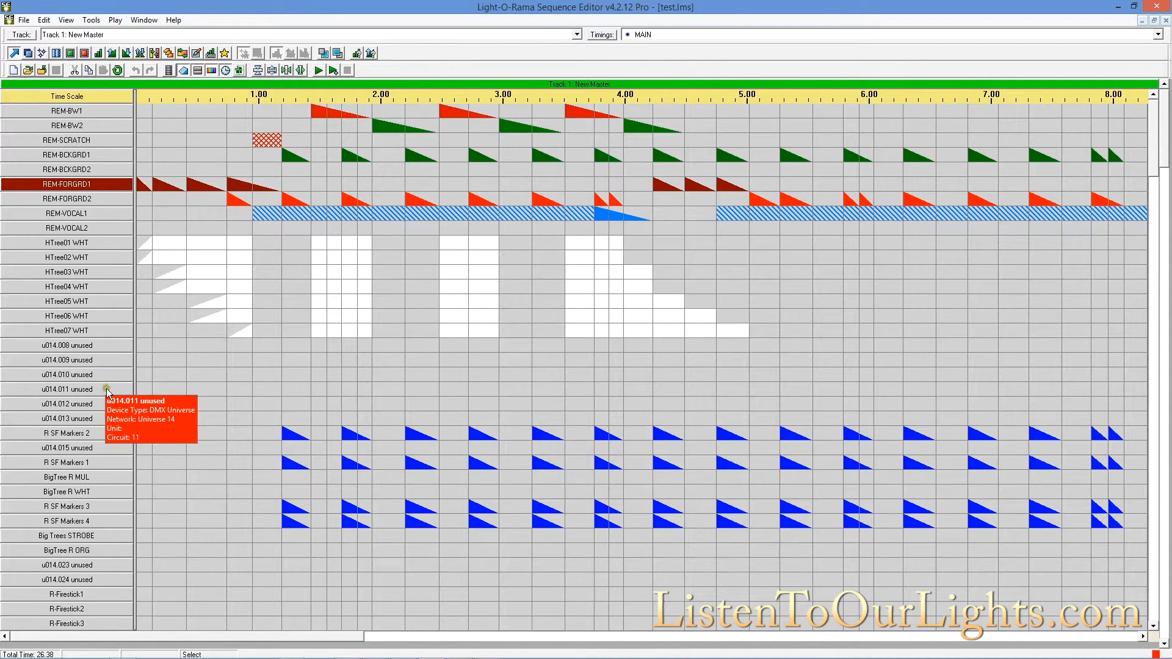
{"action": "scroll", "coordinate": [108, 392], "scroll_direction": "down", "scroll_amount": 2}
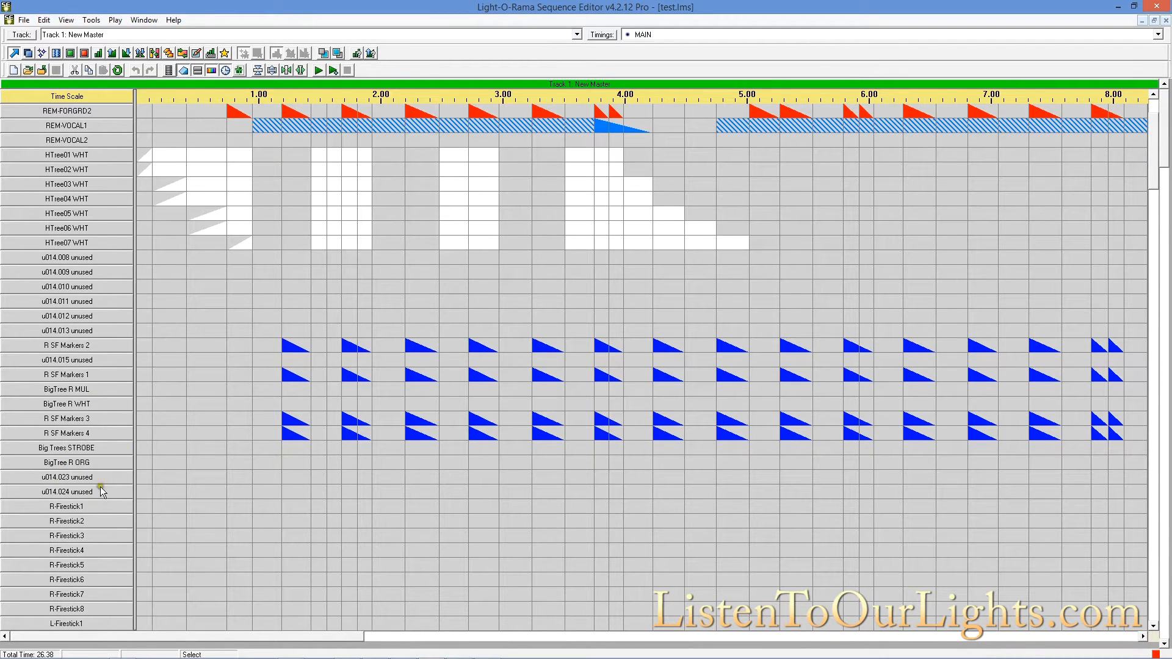
{"action": "scroll", "coordinate": [76, 374], "scroll_direction": "down", "scroll_amount": 2}
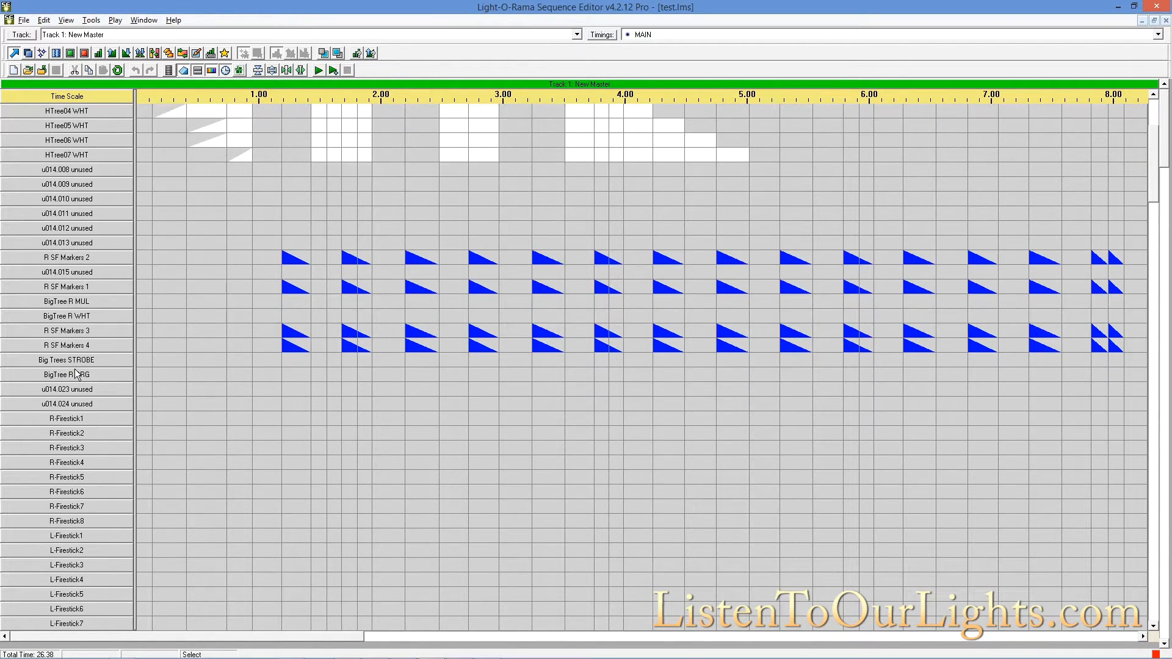
{"action": "scroll", "coordinate": [76, 374], "scroll_direction": "up", "scroll_amount": 1}
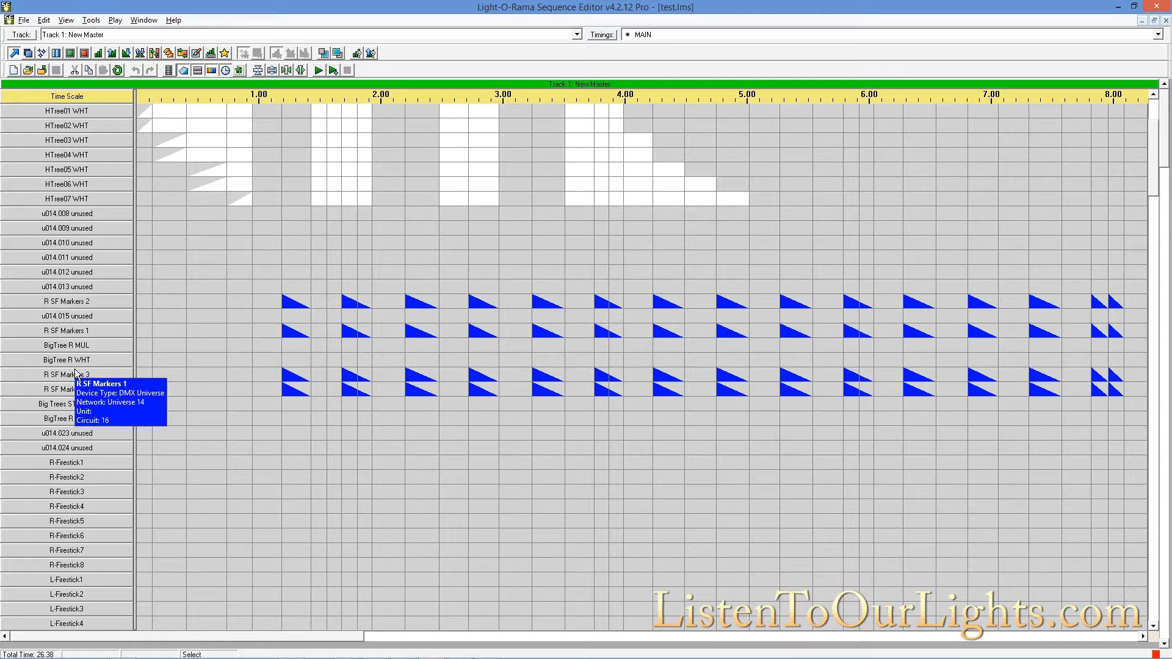
{"action": "scroll", "coordinate": [207, 345], "scroll_direction": "down", "scroll_amount": 6}
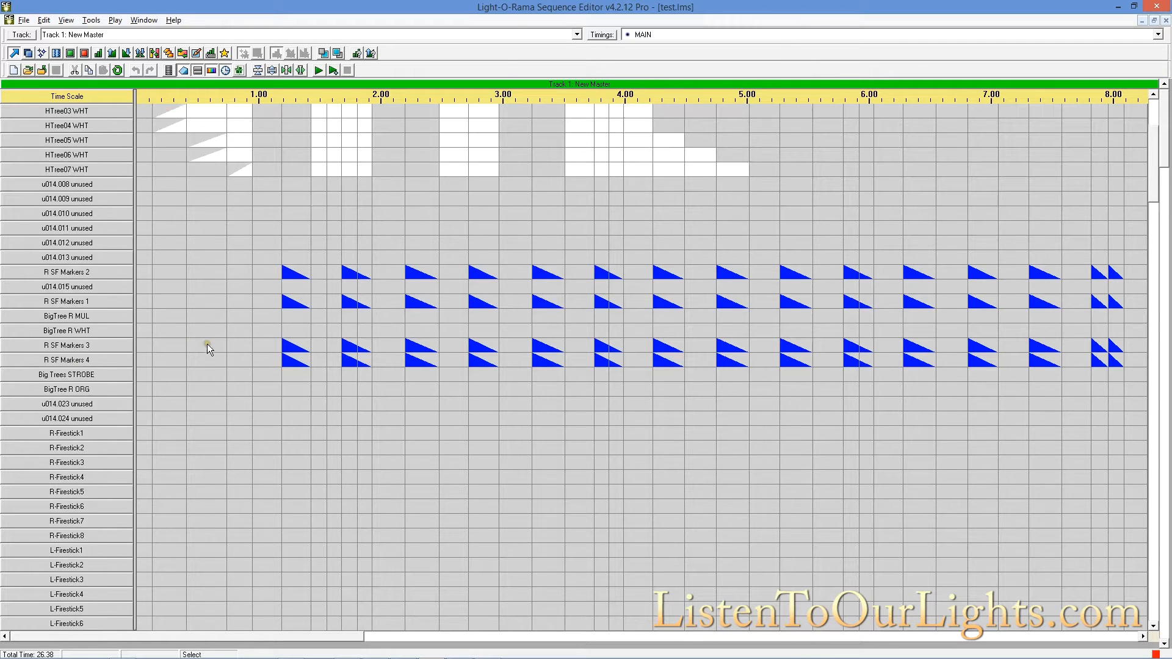
{"action": "scroll", "coordinate": [195, 299], "scroll_direction": "down", "scroll_amount": 8}
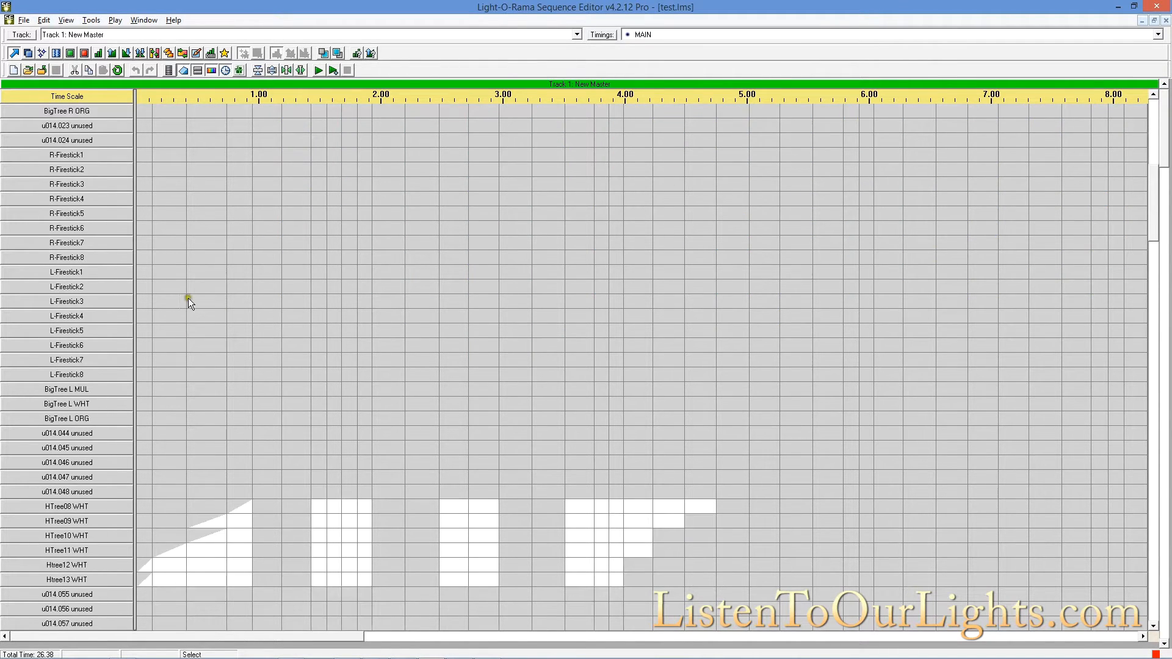
{"action": "scroll", "coordinate": [195, 298], "scroll_direction": "down", "scroll_amount": 10}
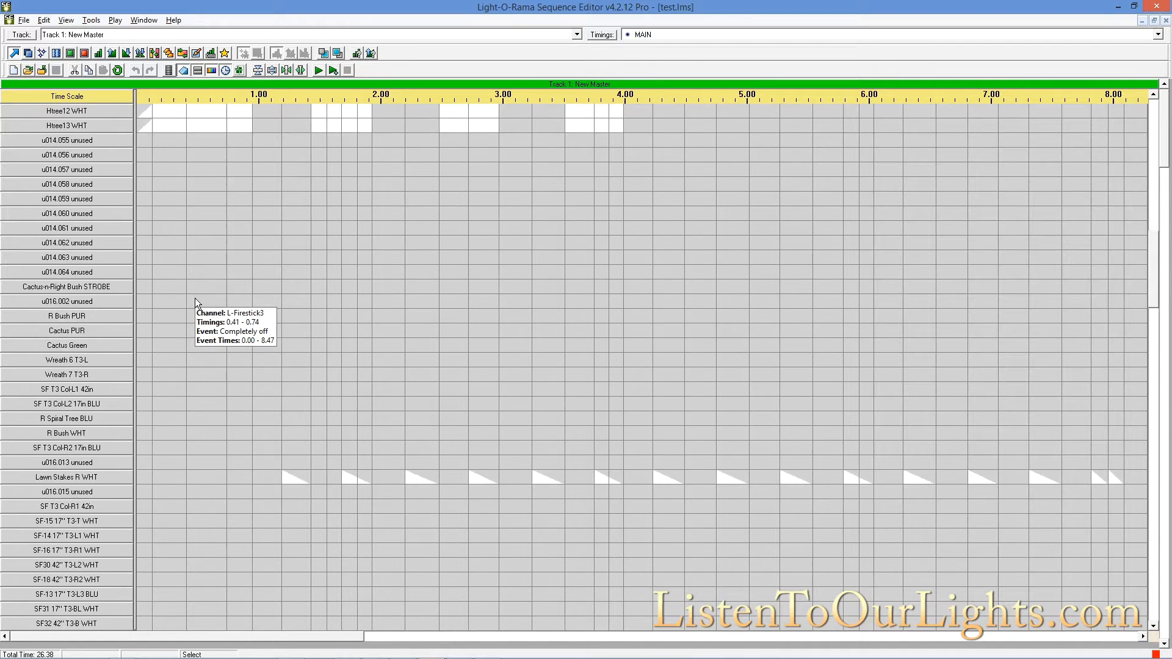
{"action": "scroll", "coordinate": [198, 329], "scroll_direction": "down", "scroll_amount": 2}
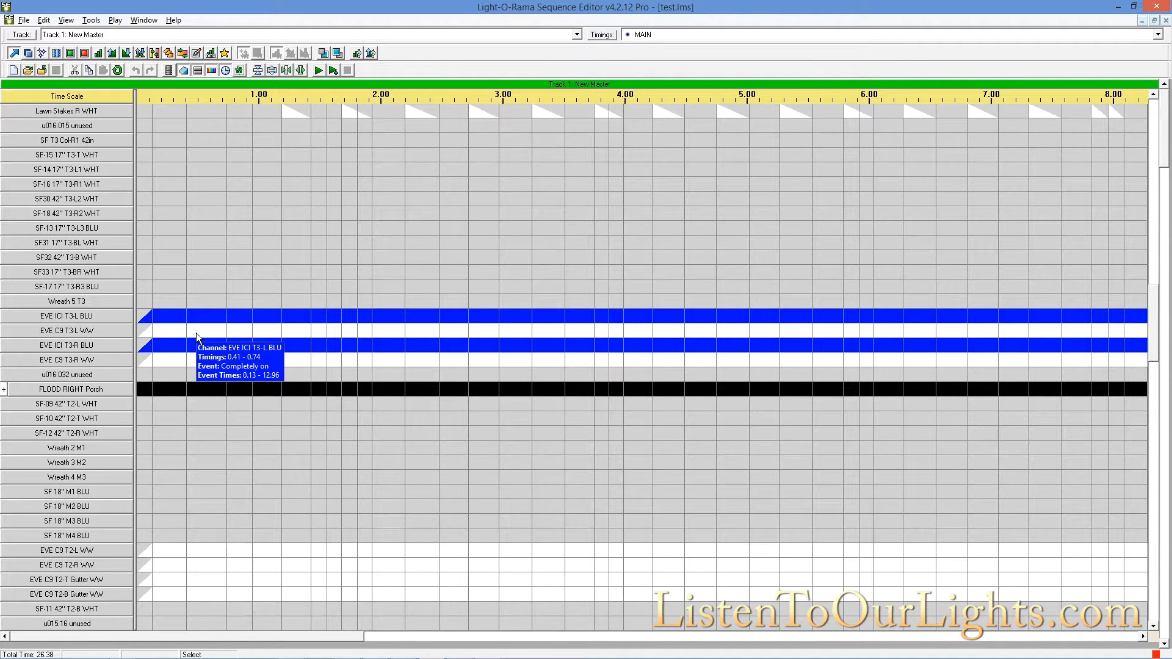
{"action": "scroll", "coordinate": [196, 332], "scroll_direction": "down", "scroll_amount": 1}
{"action": "scroll", "coordinate": [238, 435], "scroll_direction": "down", "scroll_amount": 2}
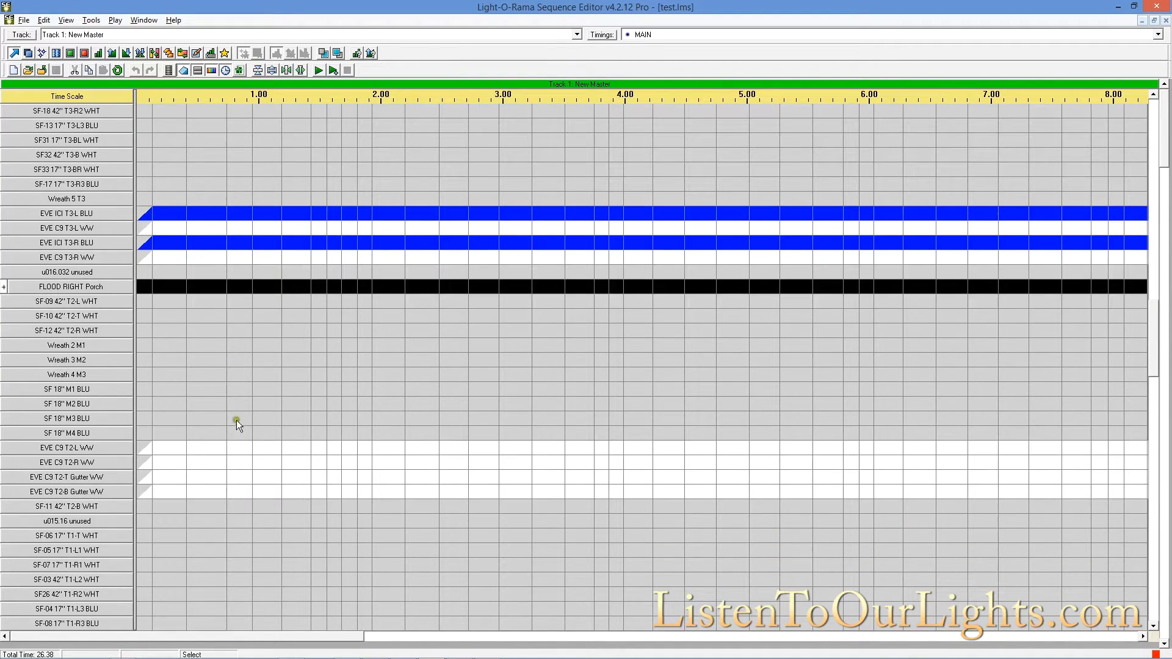
Step: Inspect the individual floods inside the FLOOD RIGHT Porch group and review the remaining channels through the RGB pixel rows
{"action": "left_click", "coordinate": [3, 287]}
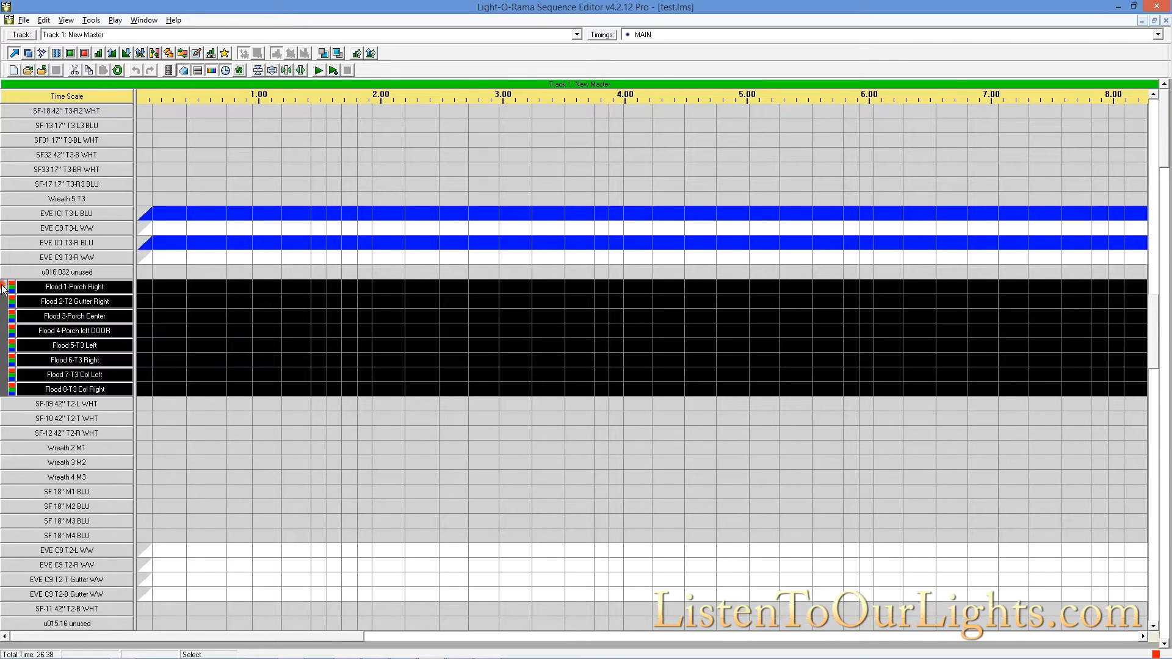
{"action": "left_click", "coordinate": [4, 287]}
{"action": "scroll", "coordinate": [249, 367], "scroll_direction": "down", "scroll_amount": 8}
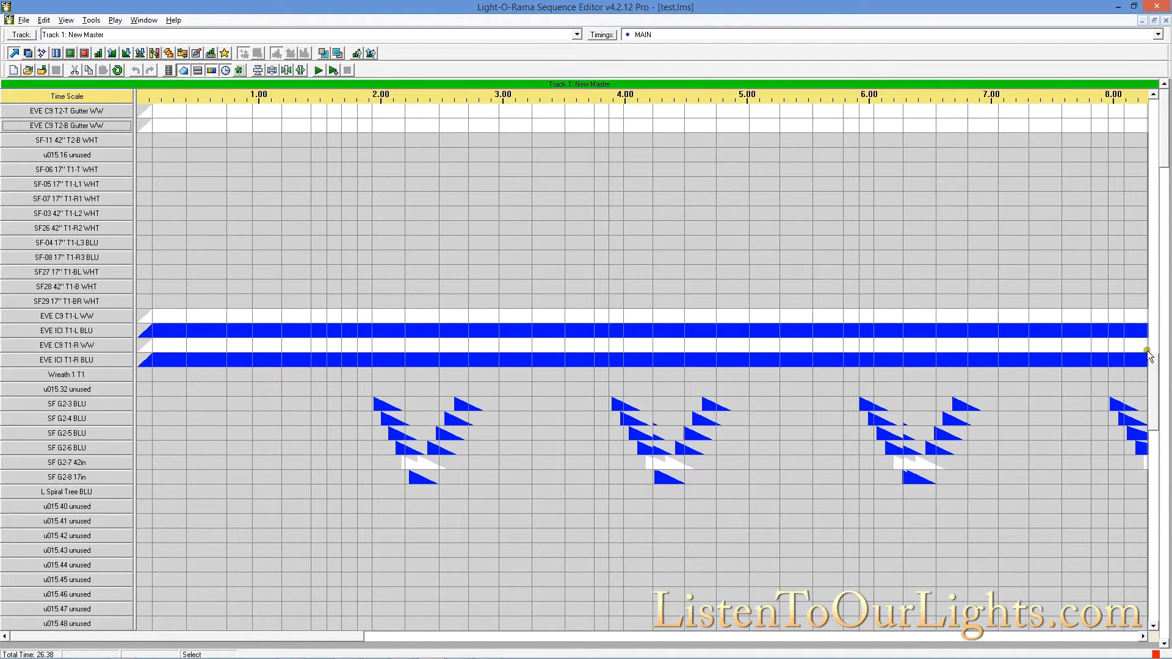
{"action": "scroll", "coordinate": [1145, 367], "scroll_direction": "down", "scroll_amount": 10}
{"action": "scroll", "coordinate": [1146, 428], "scroll_direction": "down", "scroll_amount": 3}
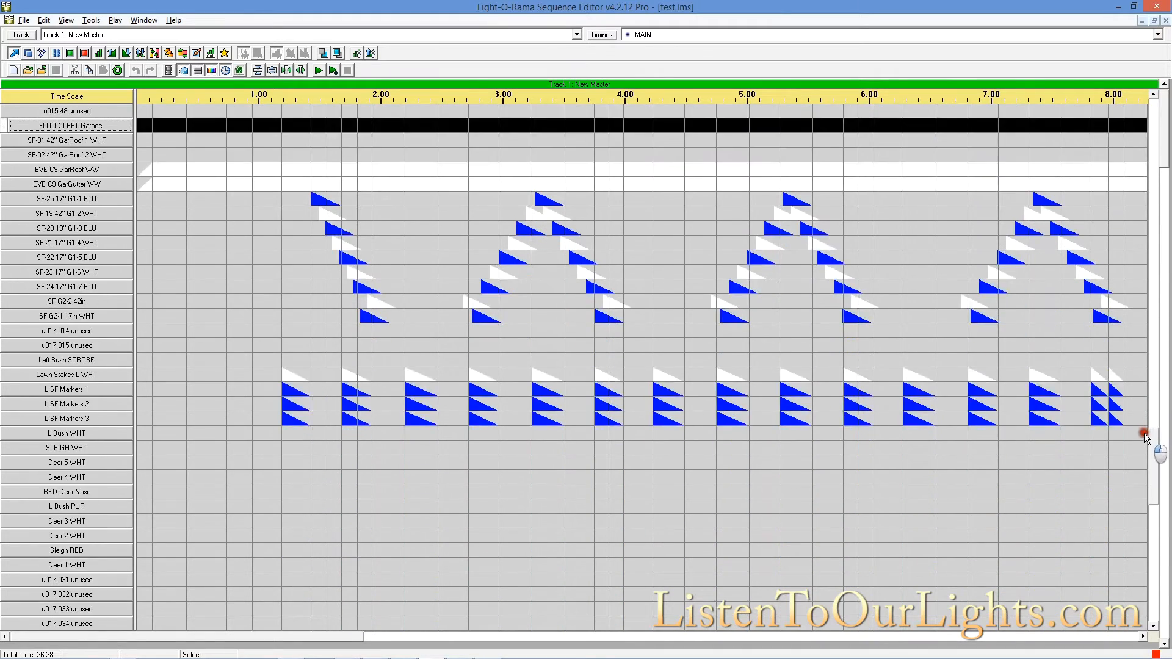
{"action": "scroll", "coordinate": [1145, 448], "scroll_direction": "down", "scroll_amount": 12}
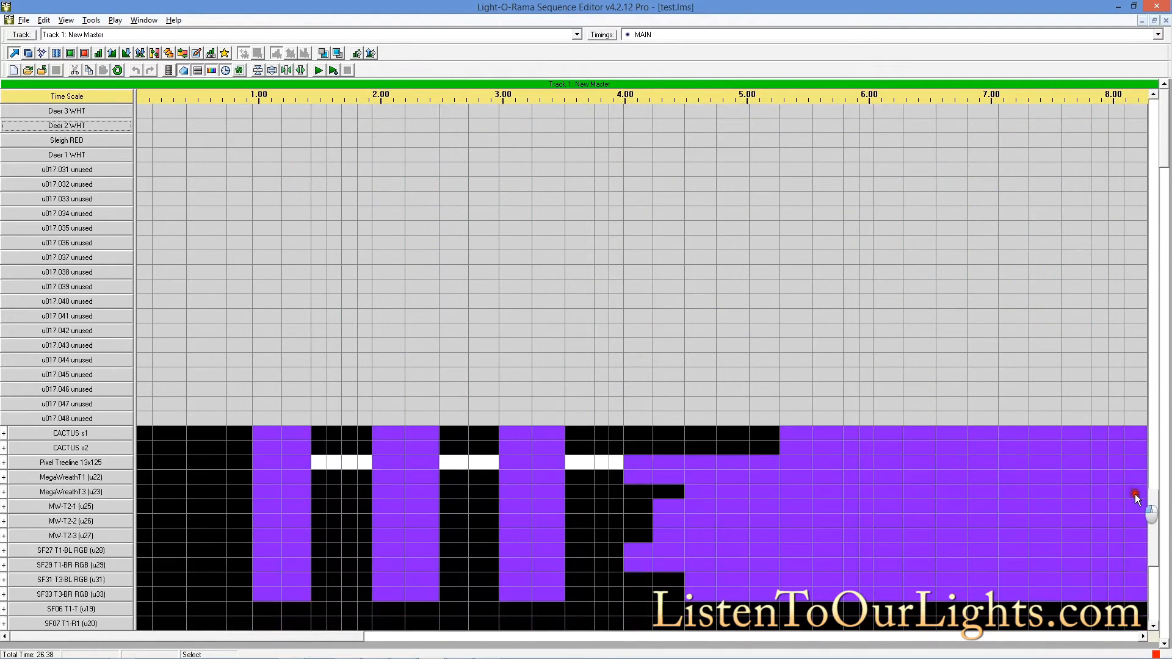
{"action": "scroll", "coordinate": [1131, 522], "scroll_direction": "down", "scroll_amount": 5}
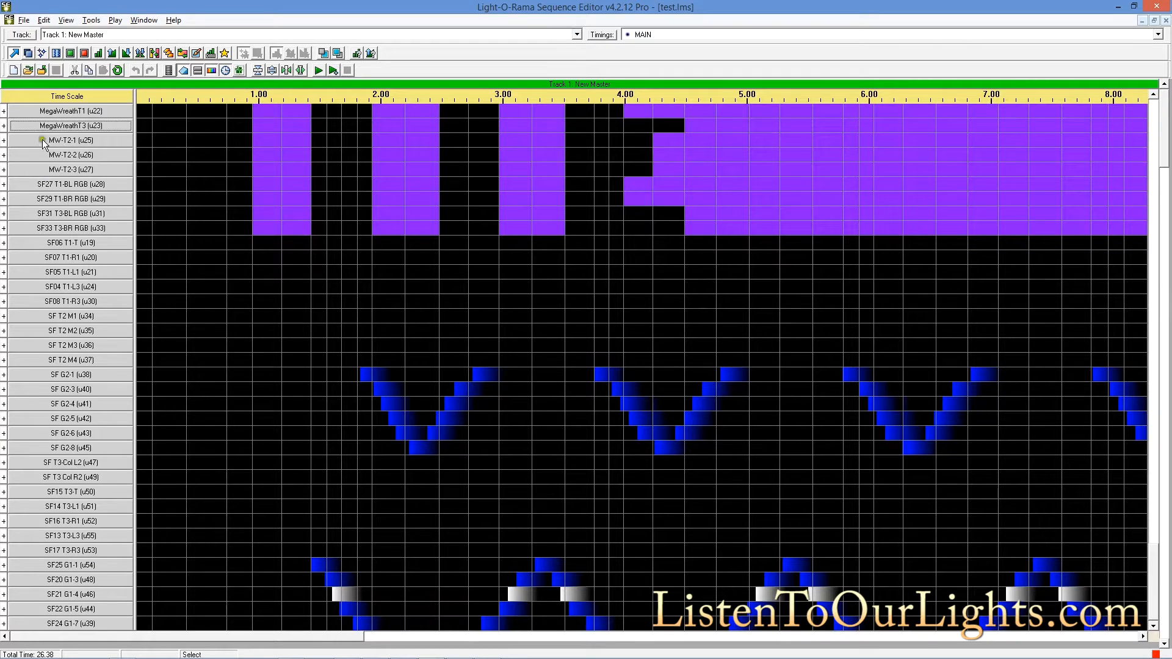
Step: Inspect the RGB trees inside the Pixel Treeline 13x125 group and return to the start of the channel list
{"action": "scroll", "coordinate": [76, 187], "scroll_direction": "up", "scroll_amount": 5}
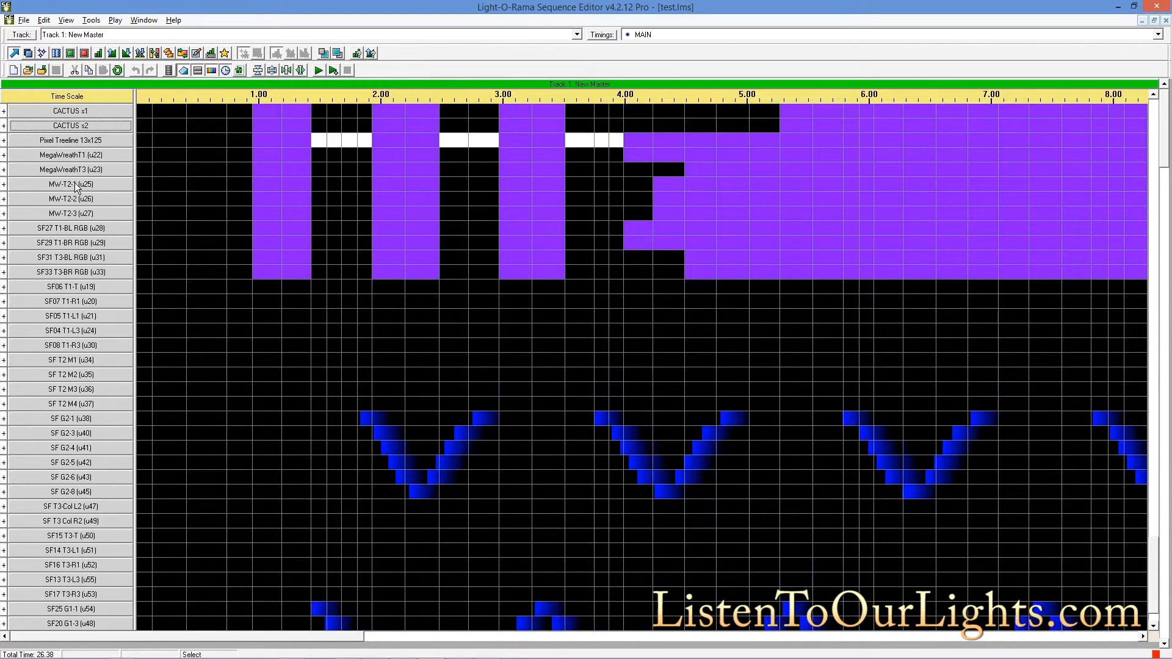
{"action": "scroll", "coordinate": [77, 186], "scroll_direction": "up", "scroll_amount": 1}
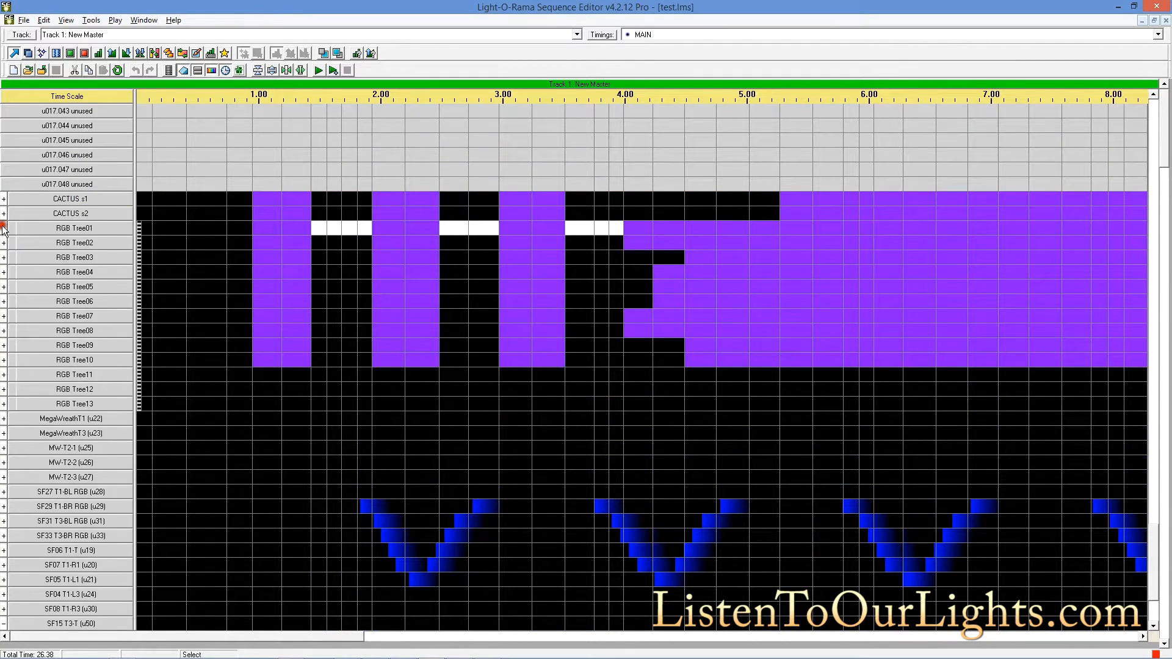
{"action": "left_click", "coordinate": [4, 228]}
{"action": "left_click", "coordinate": [3, 228]}
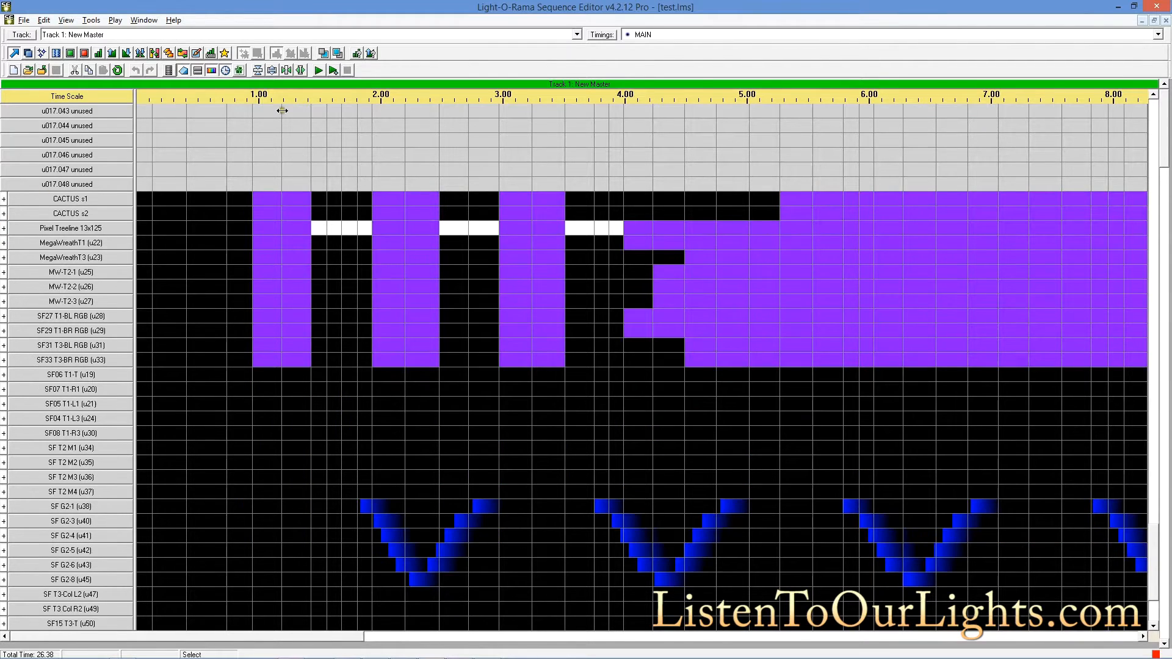
{"action": "left_click_drag", "start_coordinate": [1152, 570], "coordinate": [1132, 136]}
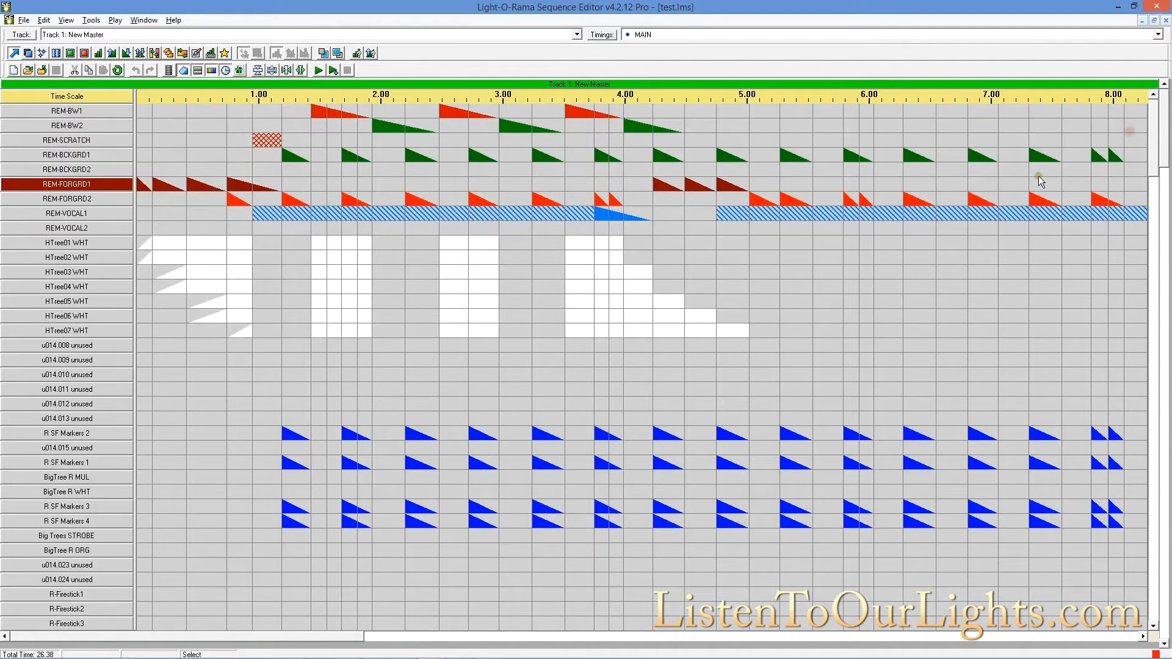
Step: Play the opening seconds of the test.lms sequence and stop playback
{"action": "mouse_move", "coordinate": [1041, 182]}
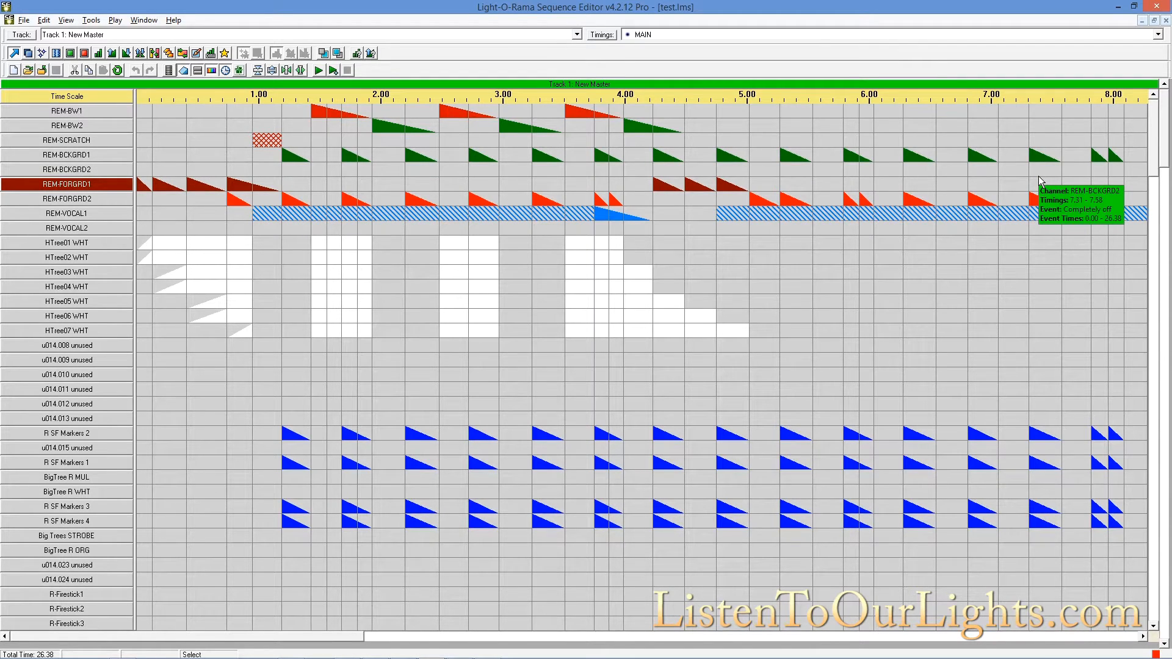
{"action": "left_click", "coordinate": [316, 71]}
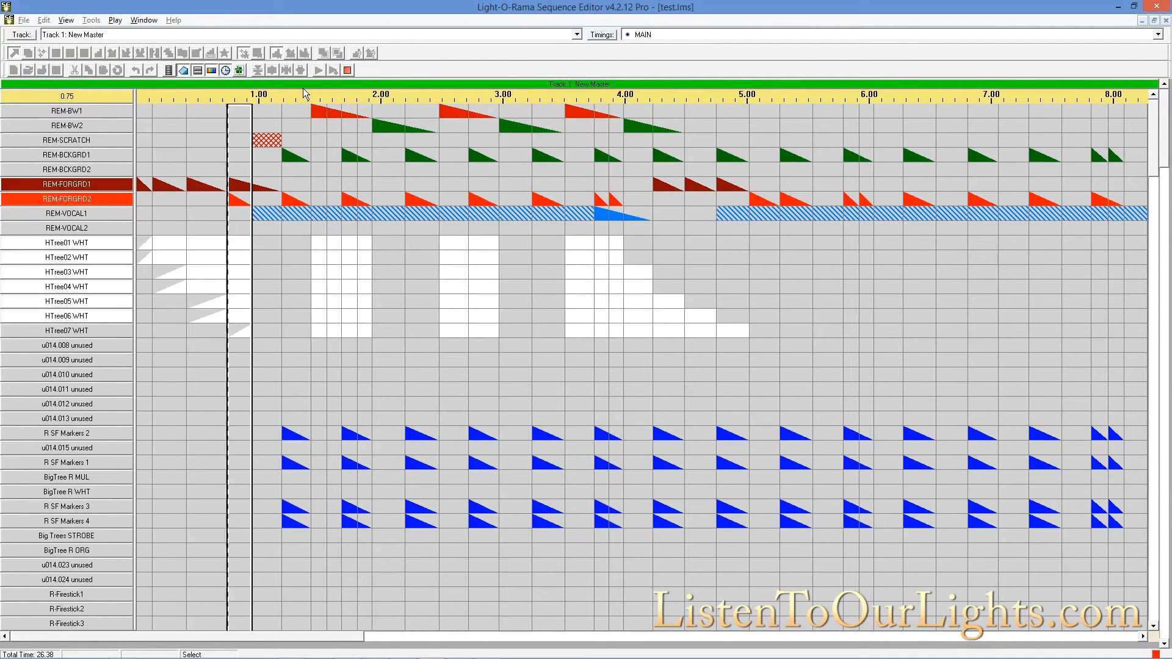
{"action": "left_click", "coordinate": [347, 71]}
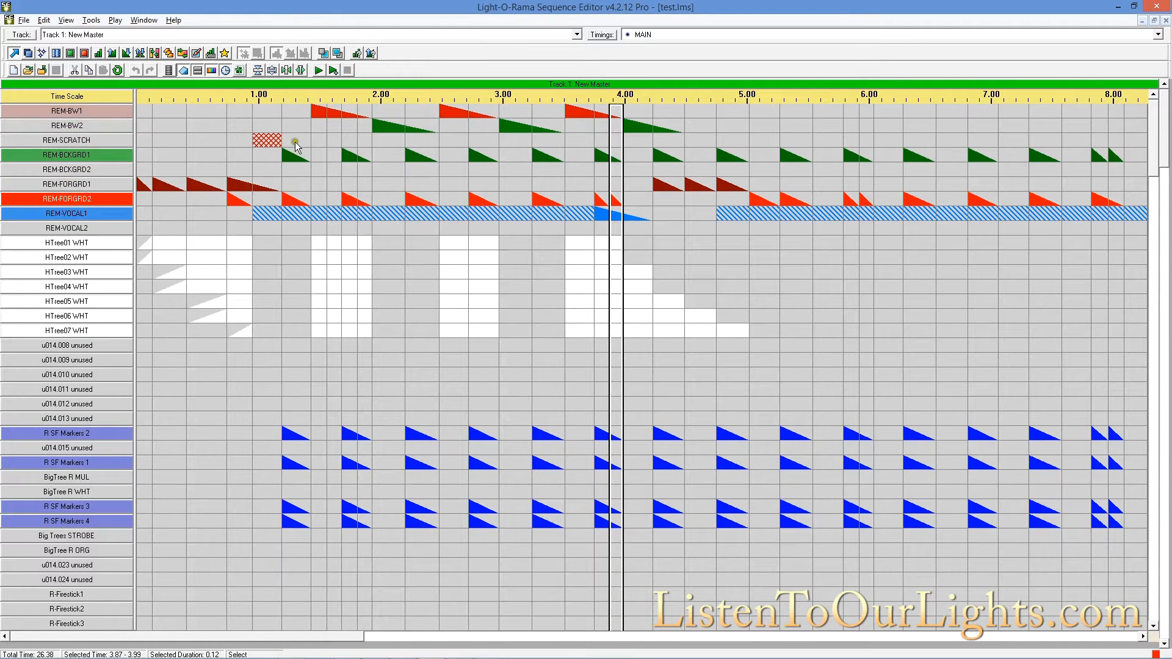
{"action": "mouse_move", "coordinate": [269, 149]}
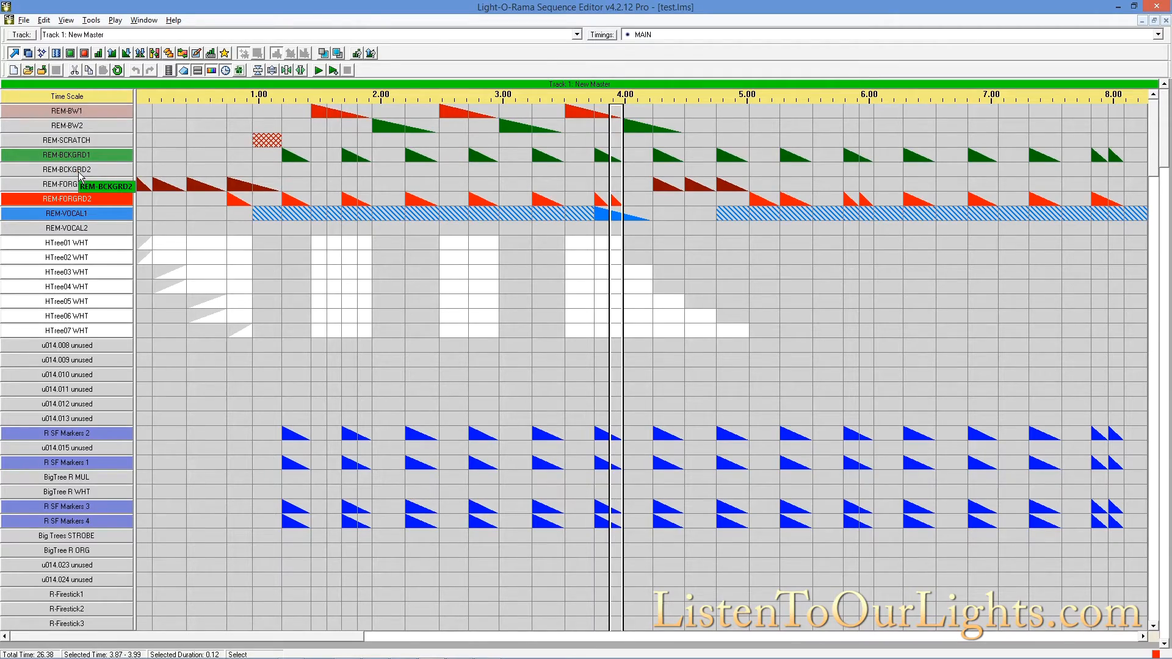
Step: Switch to Google Chrome and search Google for nutcracker123 in a new tab
{"action": "key", "text": "super"}
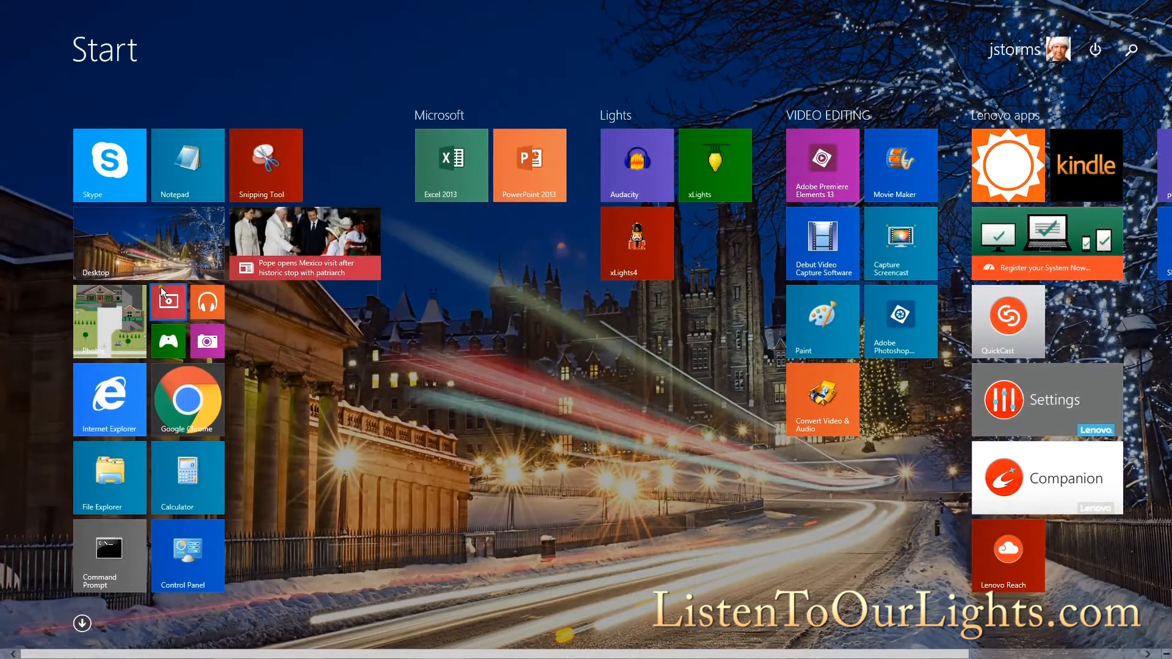
{"action": "left_click", "coordinate": [193, 424]}
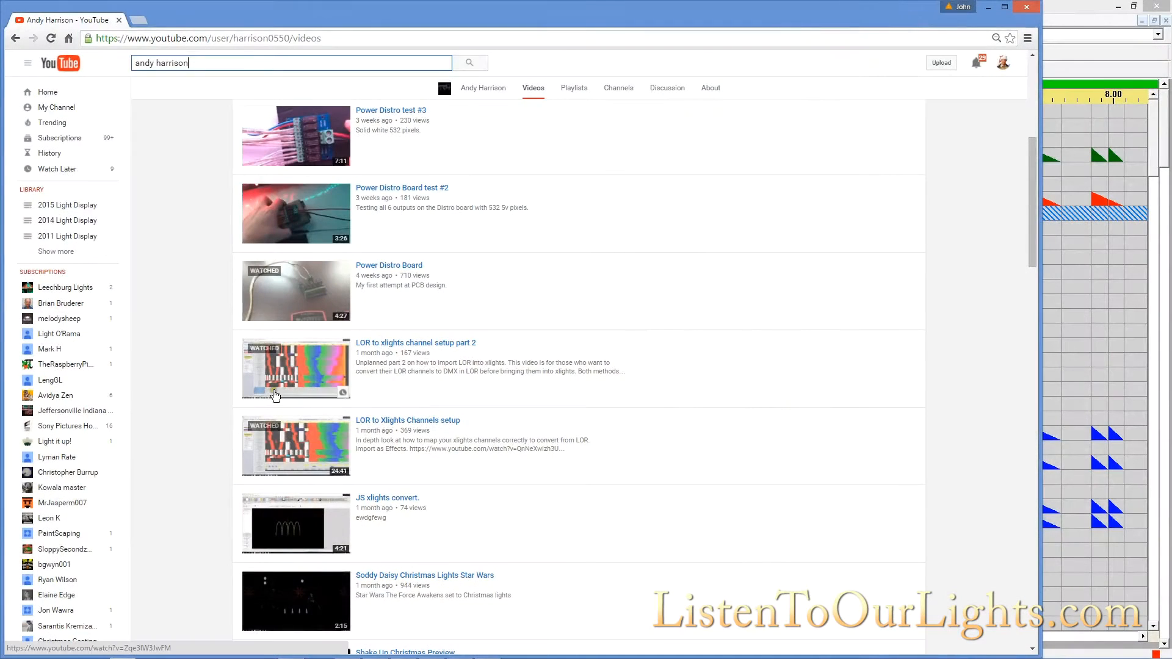
{"action": "left_click", "coordinate": [143, 22]}
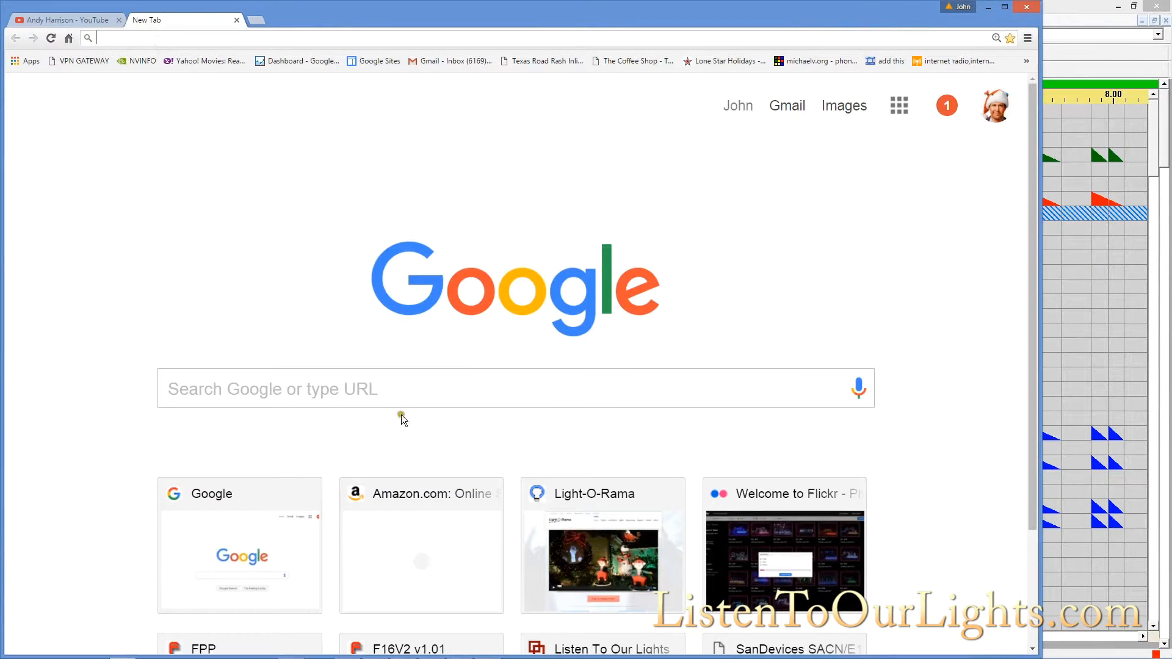
{"action": "left_click", "coordinate": [399, 392]}
{"action": "type", "text": "nut"}
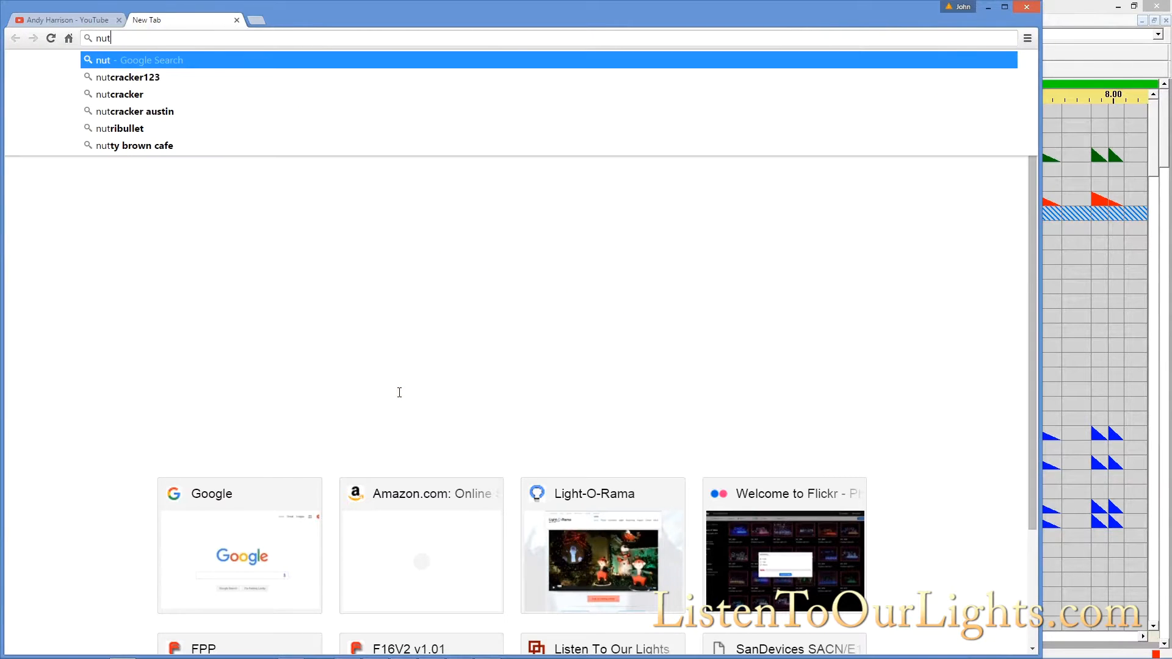
{"action": "key", "text": "Down"}
{"action": "key", "text": "Return"}
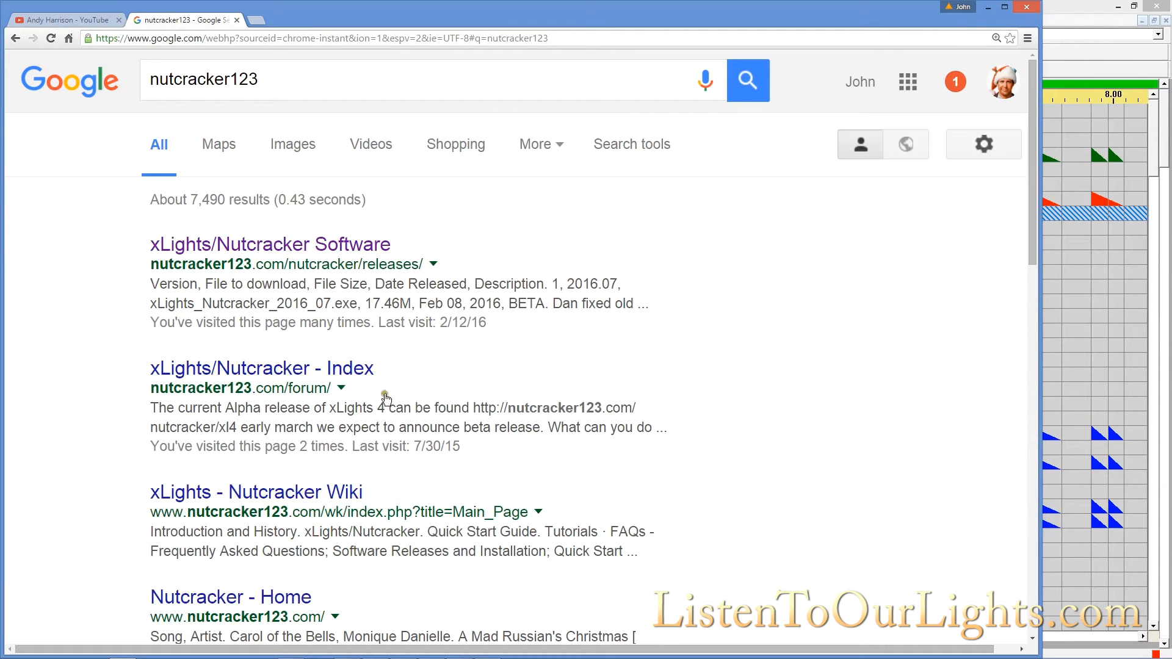
Step: Open the xLights/Nutcracker Software releases page and download xLights_Nutcracker_04_03_02.exe
{"action": "left_click", "coordinate": [342, 264]}
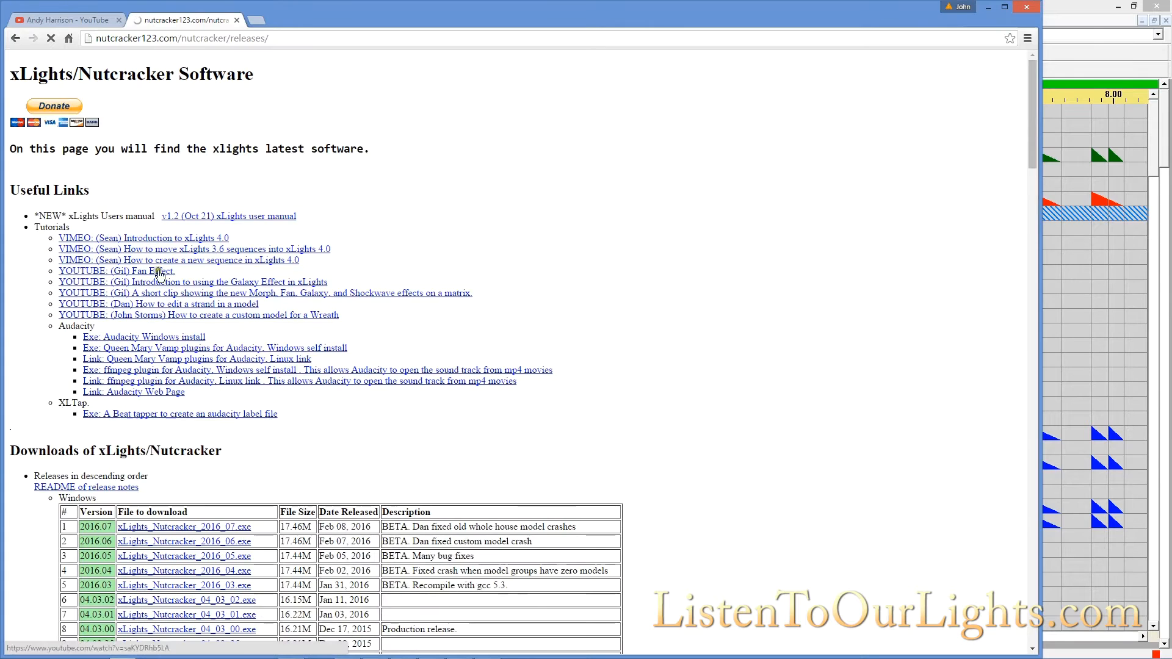
{"action": "scroll", "coordinate": [467, 462], "scroll_direction": "down", "scroll_amount": 2}
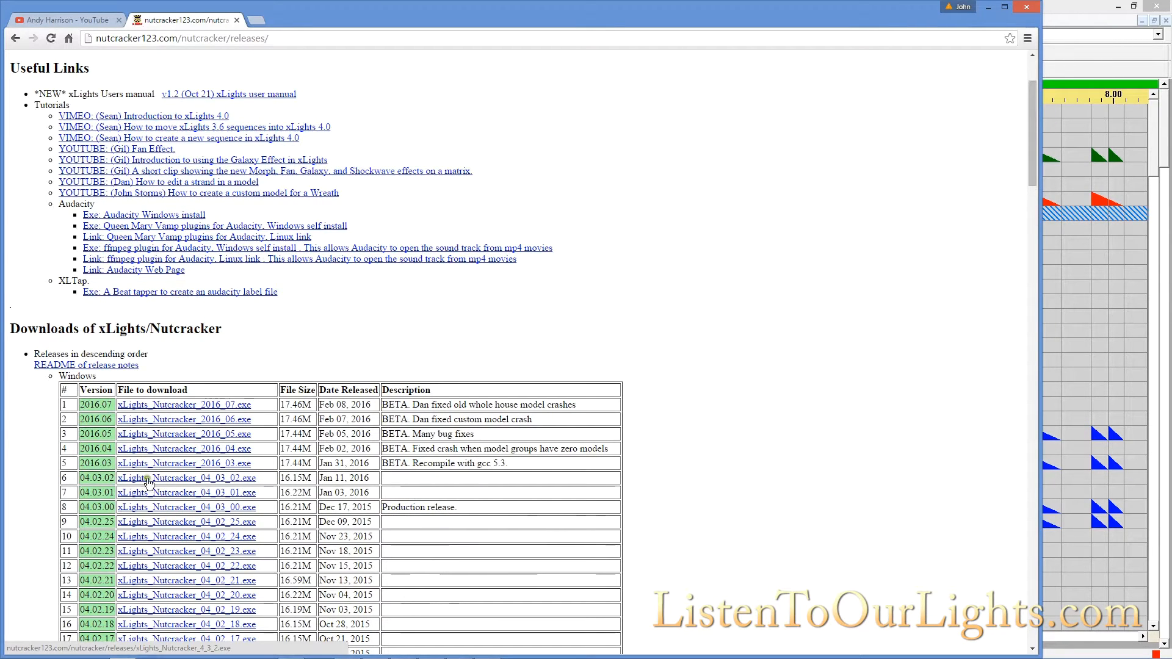
{"action": "left_click", "coordinate": [149, 483]}
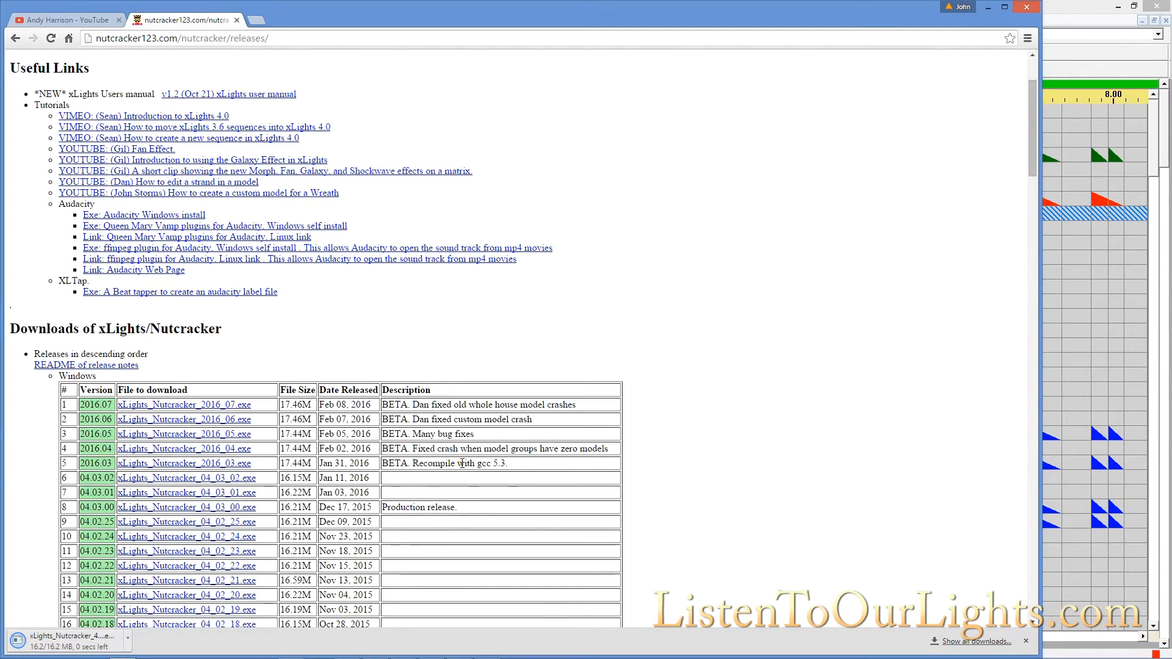
Step: Launch xLights4 from the Windows Start screen
{"action": "key", "text": "super"}
{"action": "left_click", "coordinate": [657, 251]}
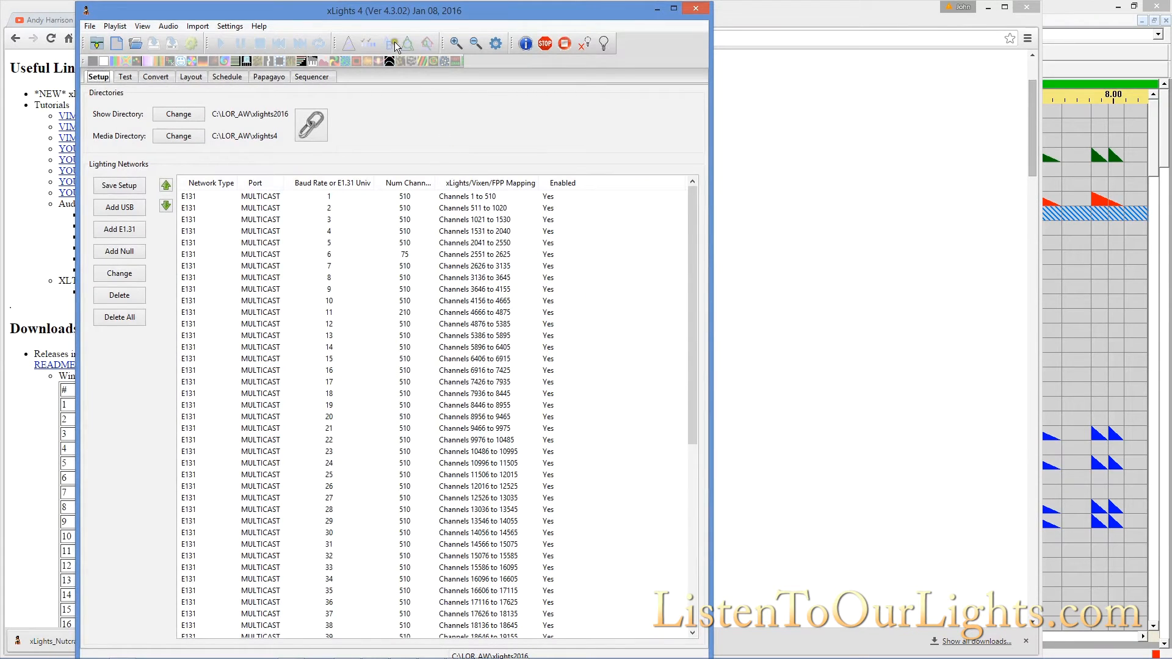
Step: Create a folder named importtest in C:\LOR_AW and set it as the show directory
{"action": "left_click", "coordinate": [987, 9]}
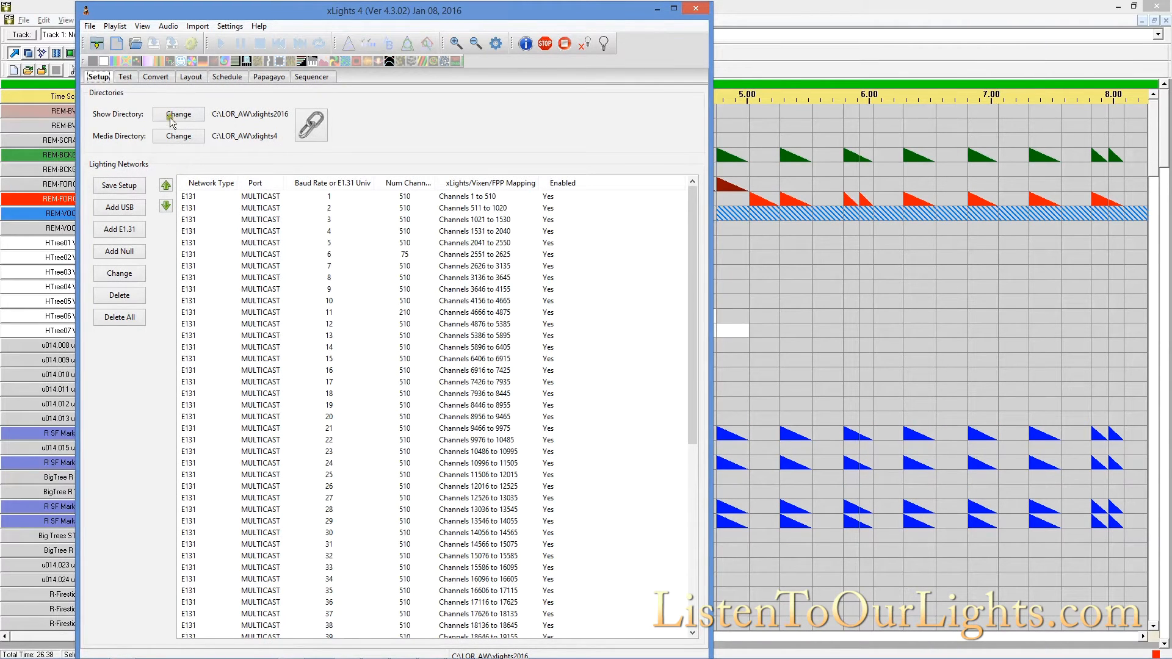
{"action": "left_click", "coordinate": [183, 116]}
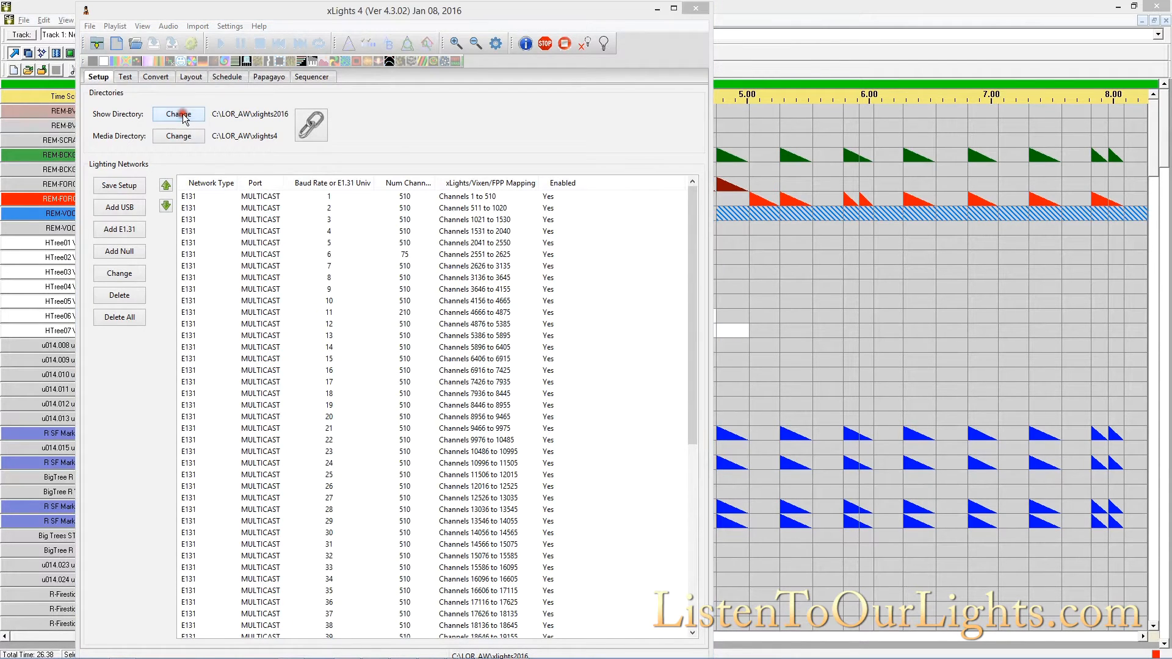
{"action": "left_click", "coordinate": [300, 62]}
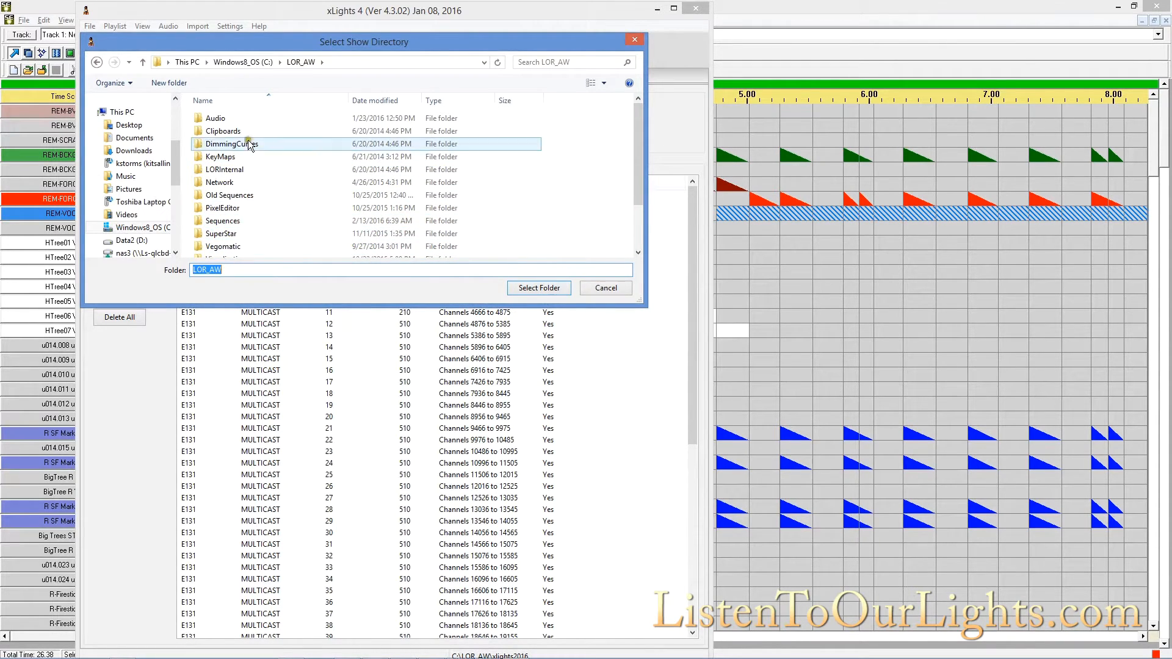
{"action": "left_click", "coordinate": [181, 83]}
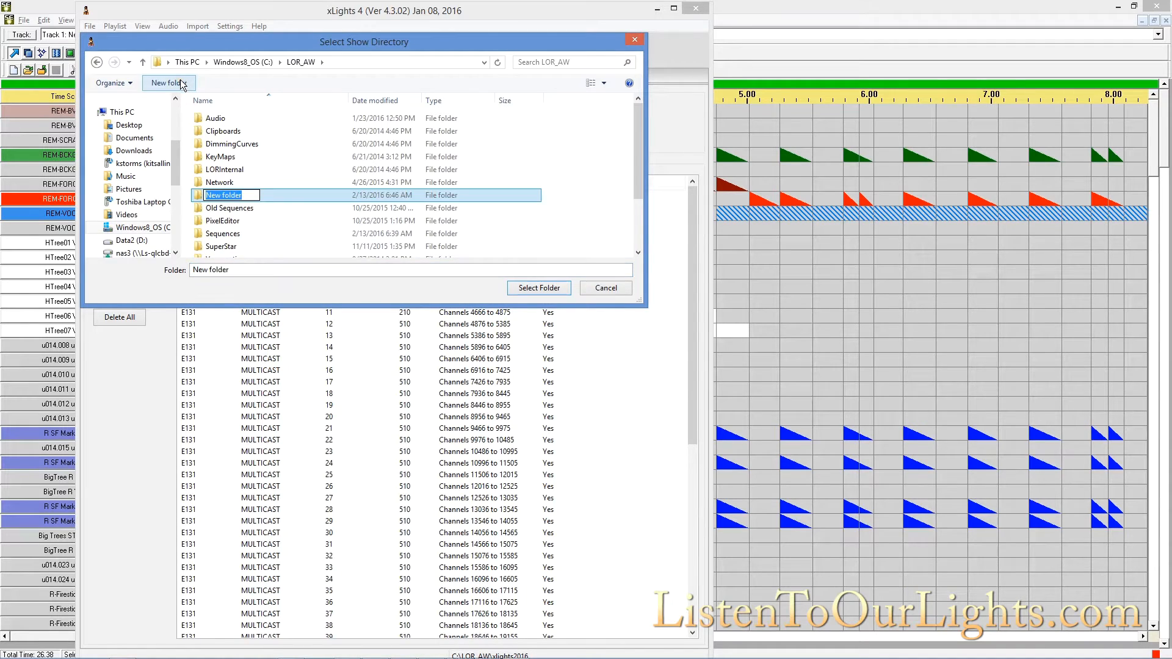
{"action": "type", "text": "importtest"}
{"action": "key", "text": "Return"}
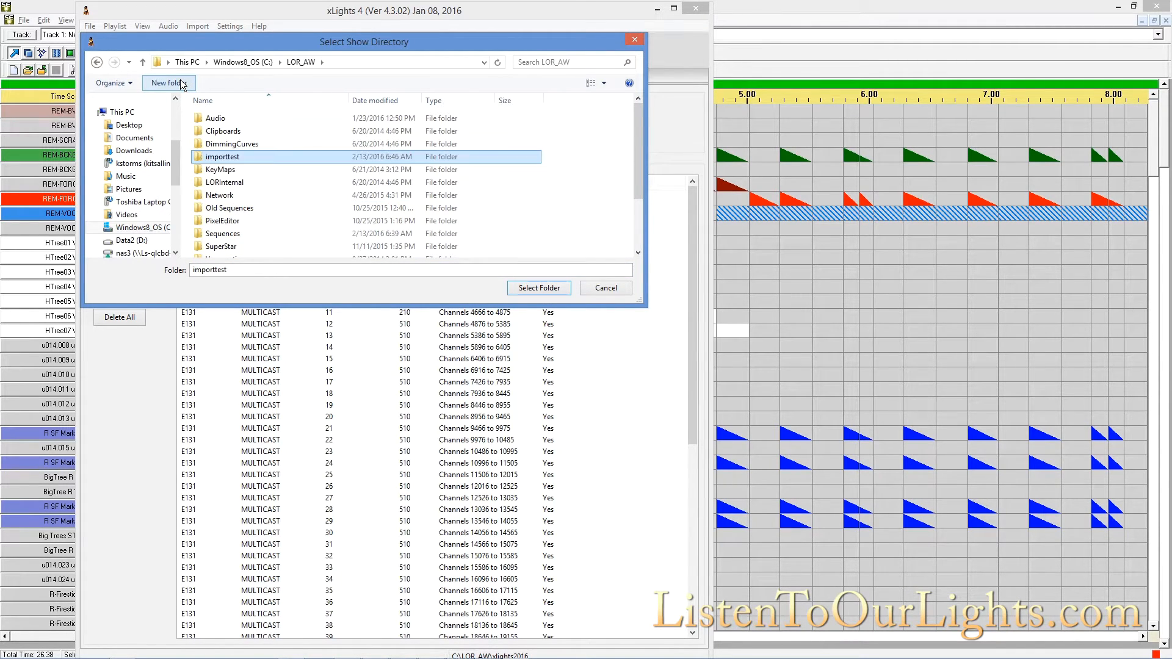
{"action": "left_click", "coordinate": [550, 289]}
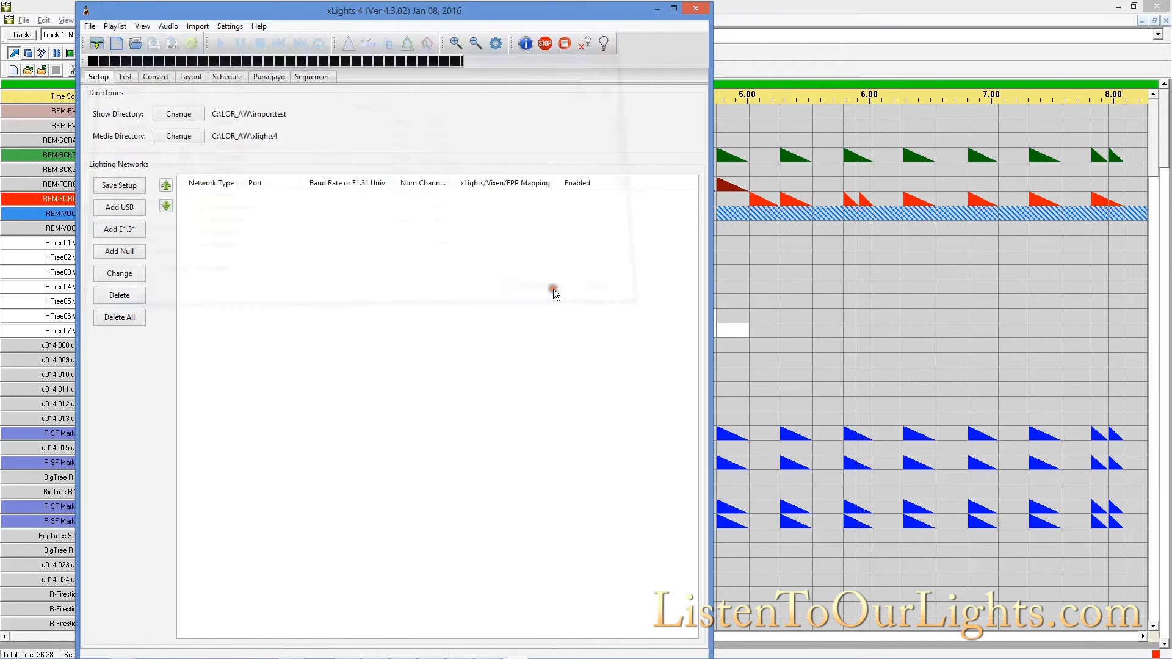
Step: Set the media directory to C:\LOR_AW\Audio
{"action": "left_click", "coordinate": [178, 137]}
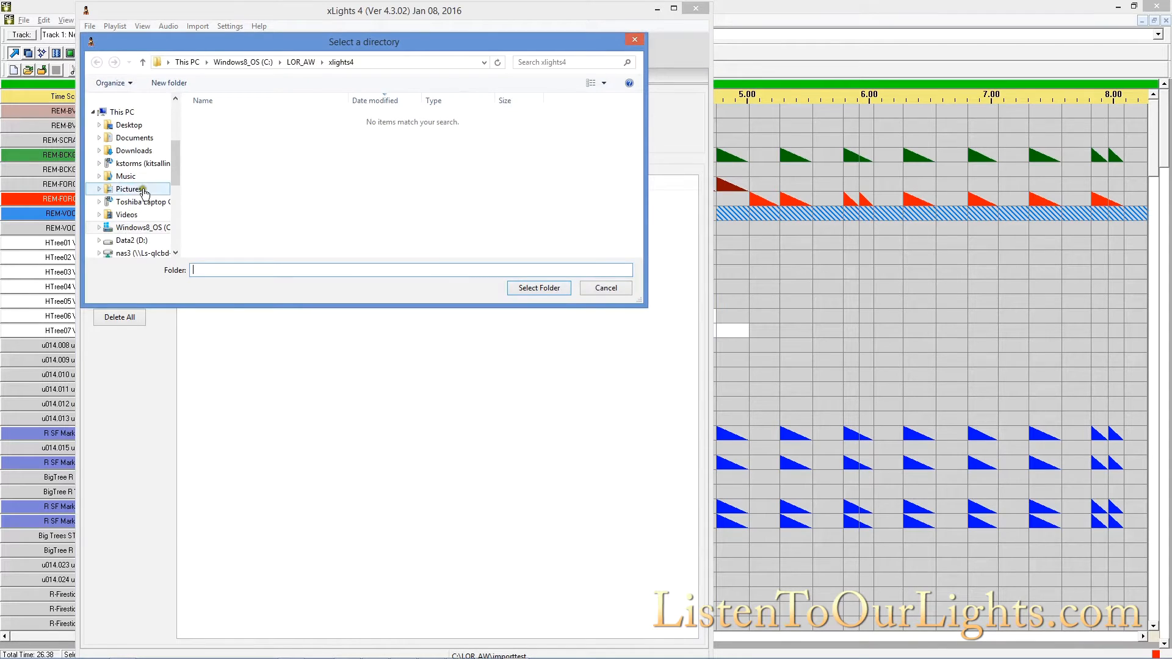
{"action": "left_click", "coordinate": [139, 228]}
{"action": "double_click", "coordinate": [229, 157]}
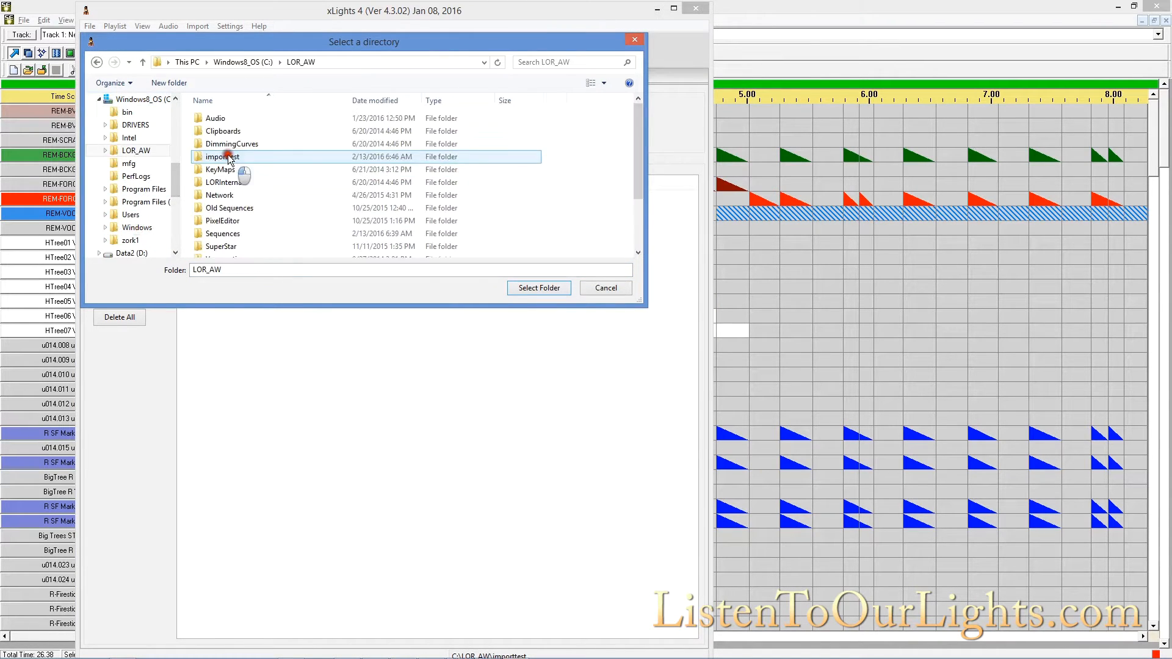
{"action": "double_click", "coordinate": [215, 117]}
{"action": "left_click", "coordinate": [514, 287]}
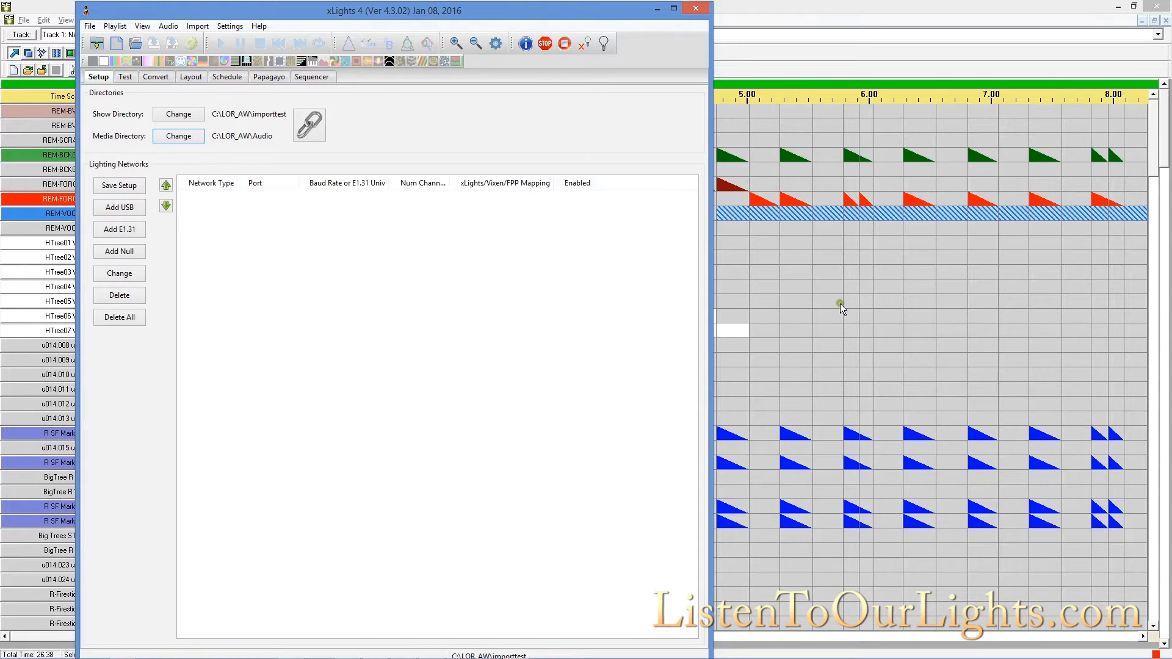
Step: Switch to File Explorer and open Channels2016.xlsx from the Christmas2016 Configuration folder in Dropbox (Personal)
{"action": "left_click", "coordinate": [828, 330]}
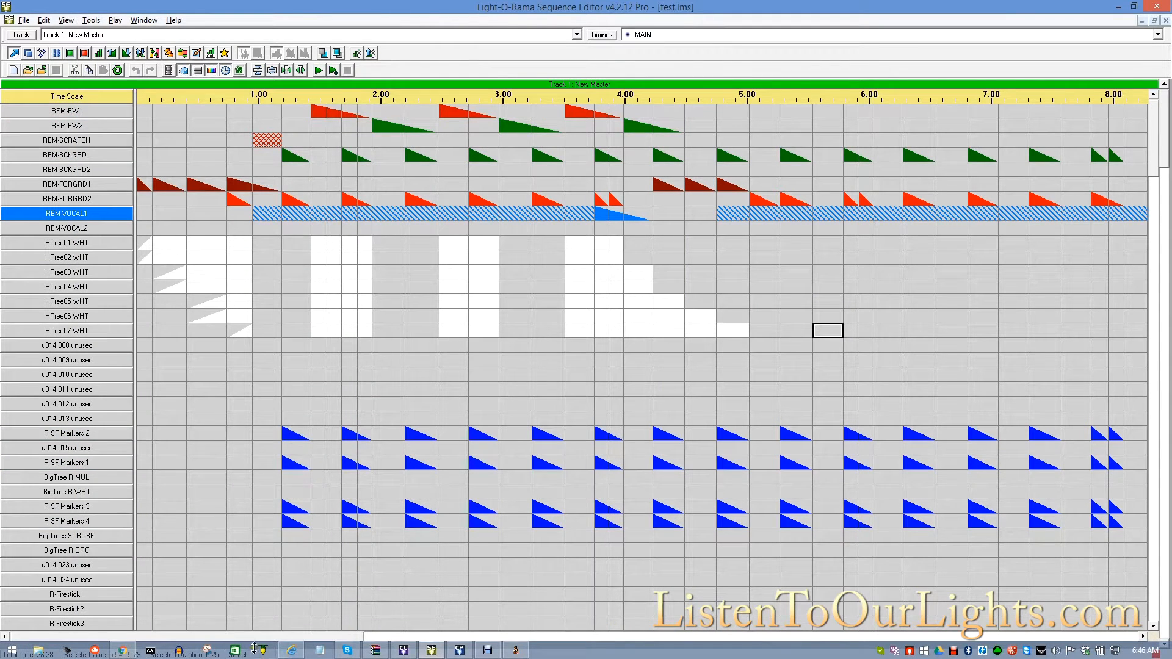
{"action": "left_click", "coordinate": [38, 648]}
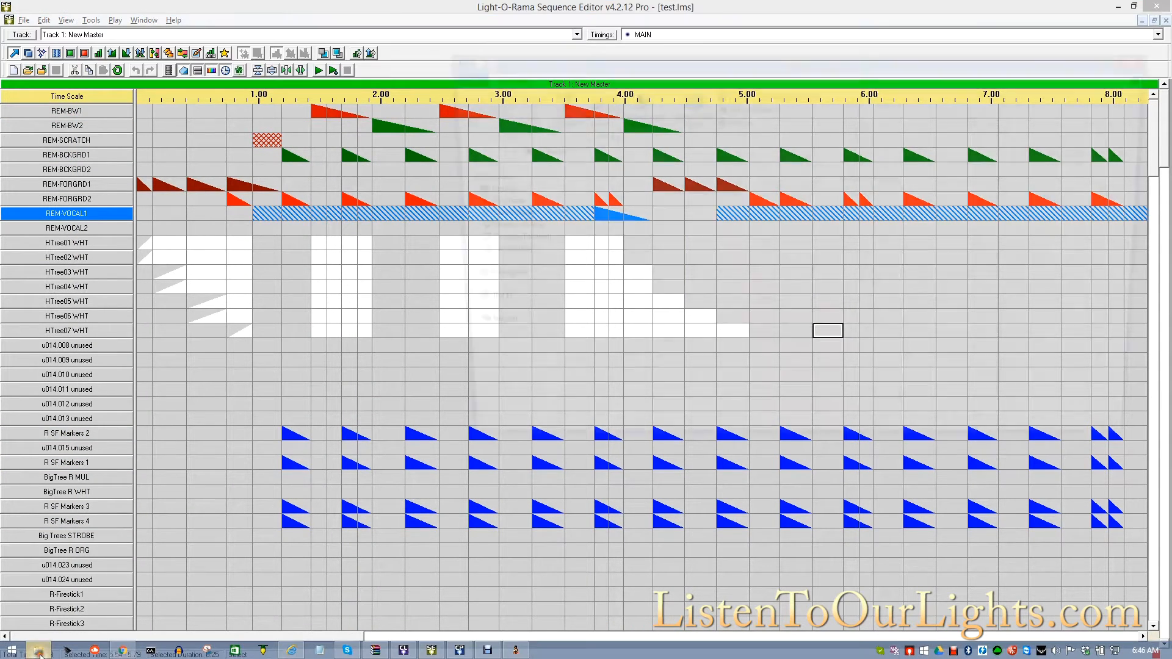
{"action": "left_click", "coordinate": [498, 240]}
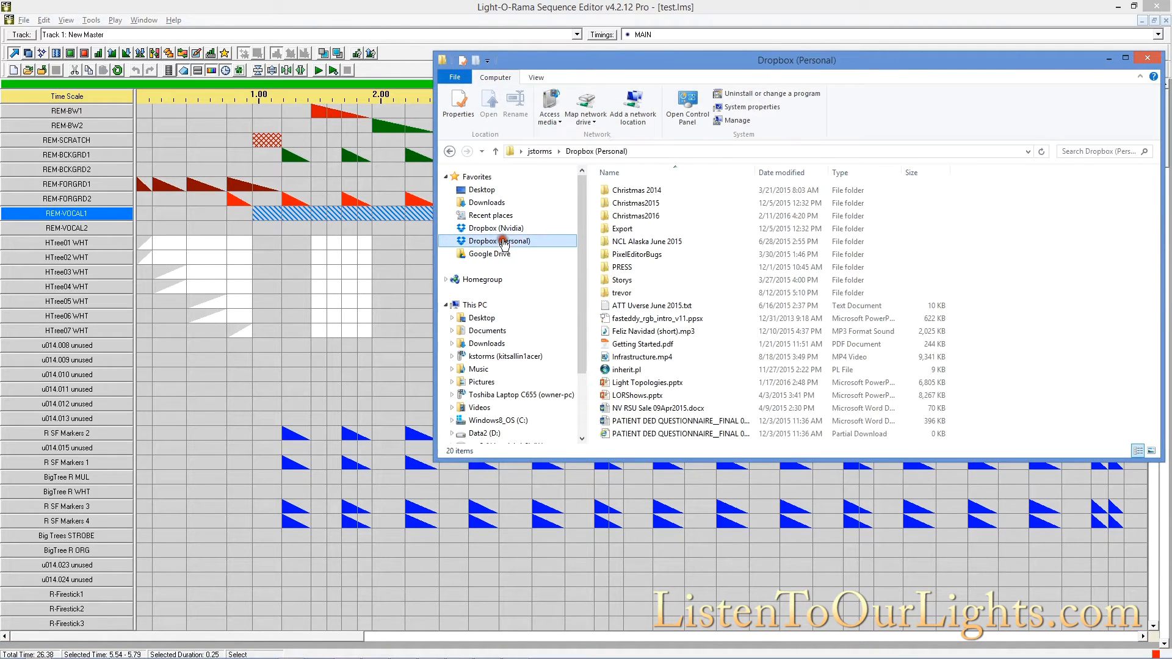
{"action": "double_click", "coordinate": [653, 215]}
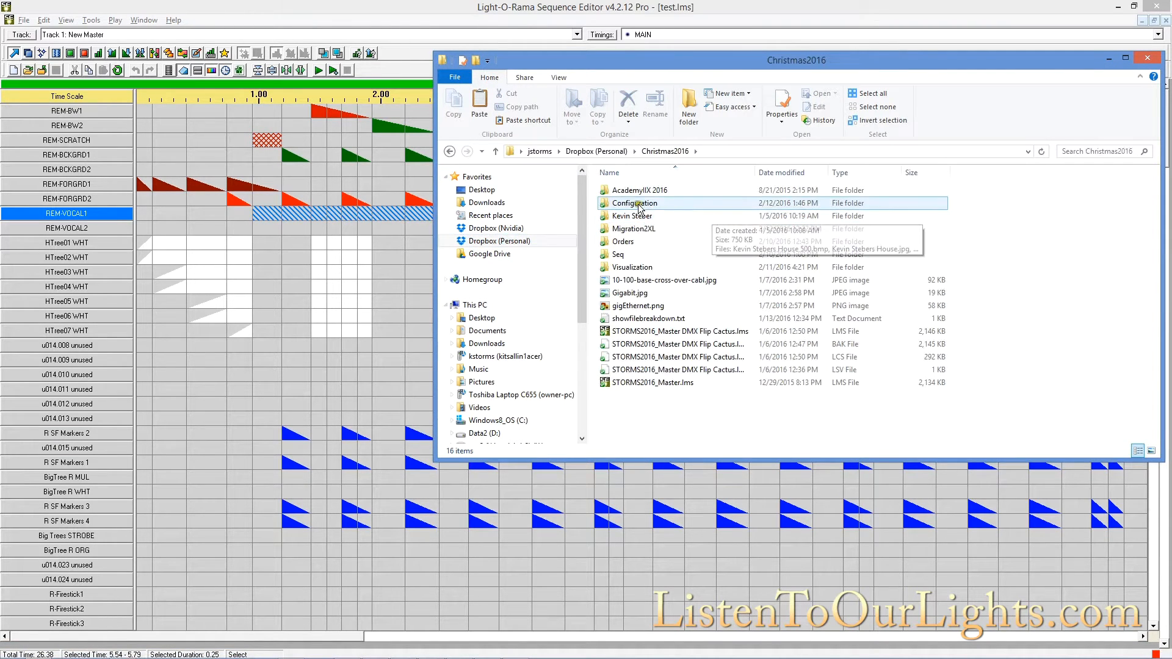
{"action": "left_click", "coordinate": [638, 203]}
{"action": "double_click", "coordinate": [637, 204]}
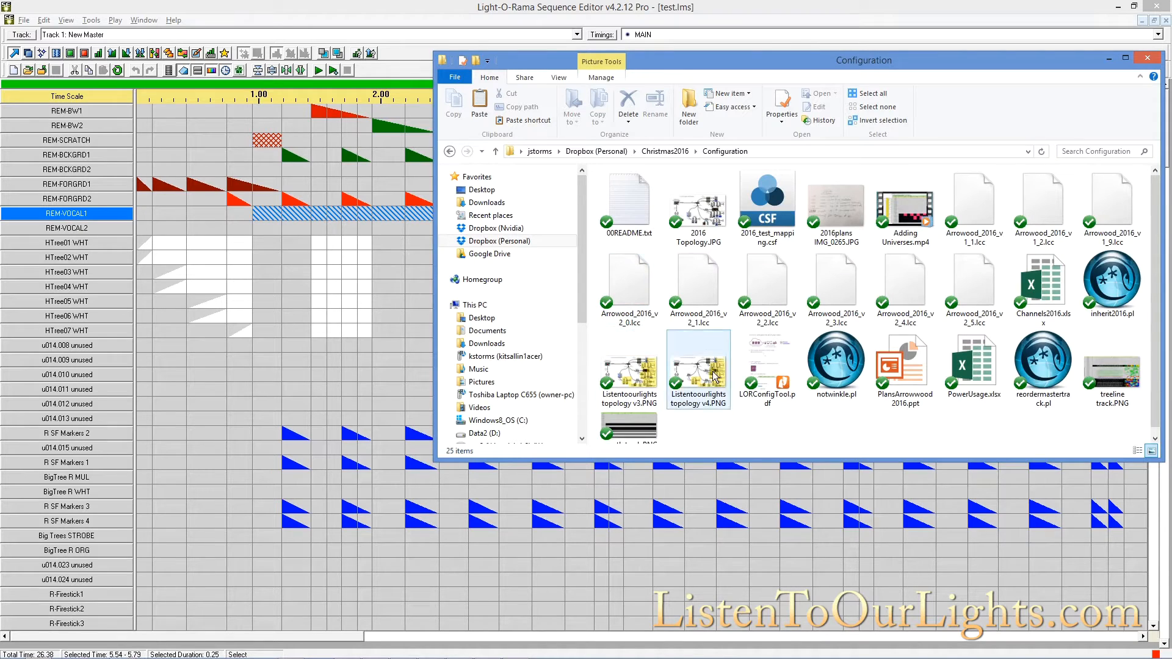
{"action": "left_click", "coordinate": [1036, 294]}
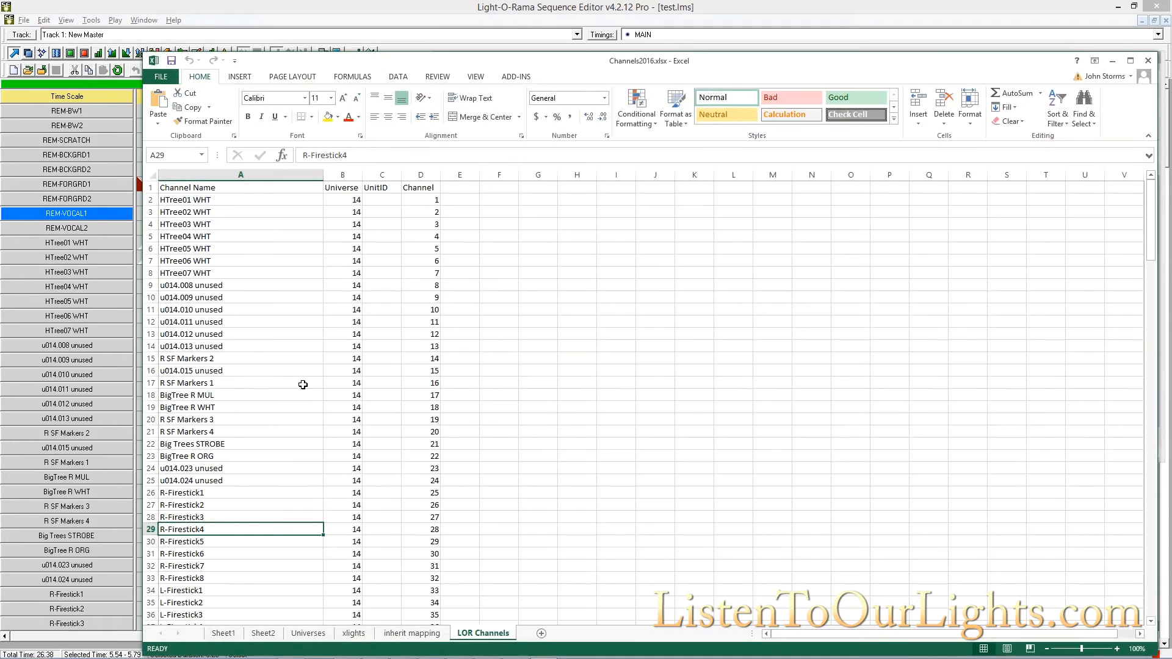
Step: Examine the LOR Channels, xlights and Universes sheets for the number of universes in use, and minimize the workbook and folder windows
{"action": "left_click", "coordinate": [302, 384]}
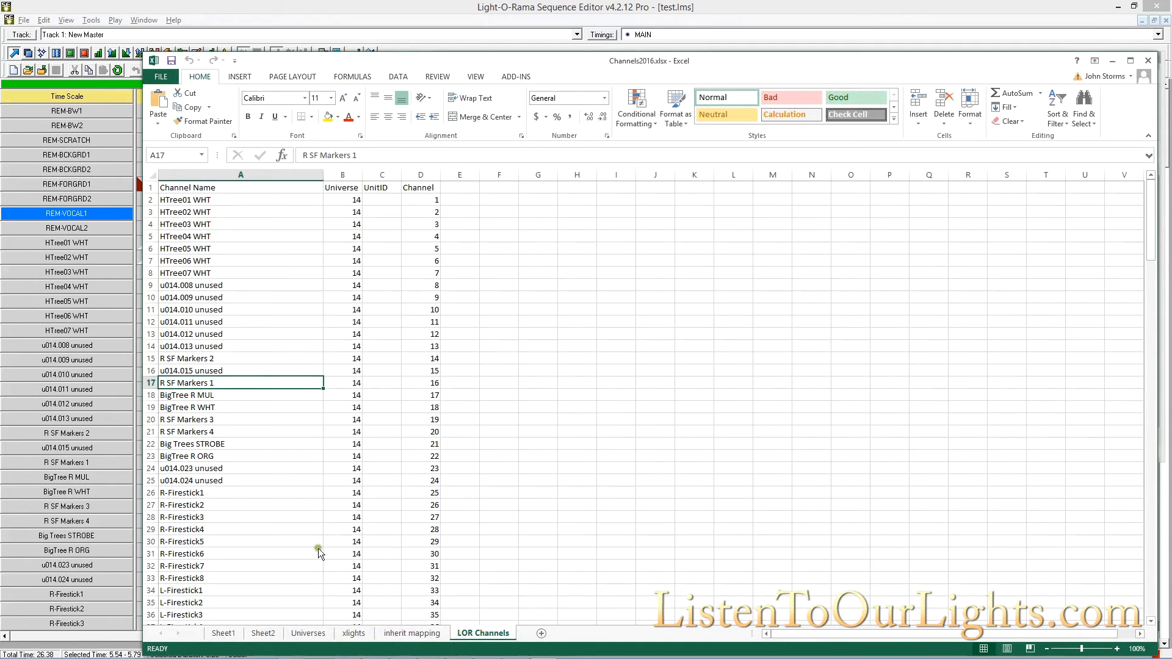
{"action": "left_click", "coordinate": [354, 634]}
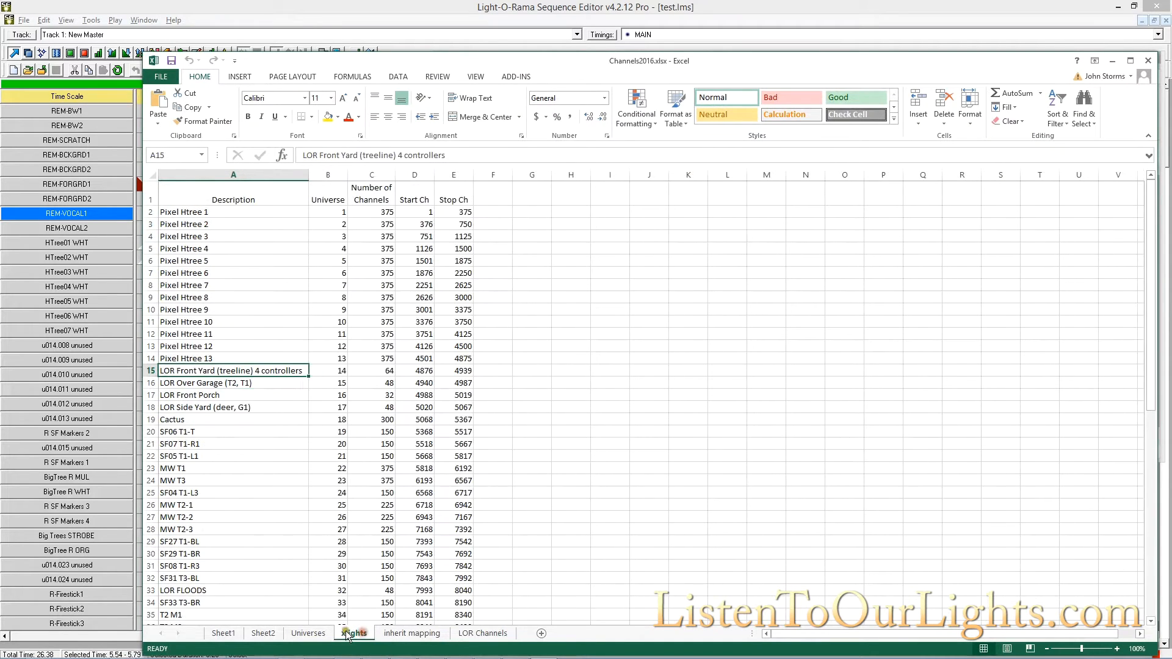
{"action": "left_click", "coordinate": [308, 633]}
{"action": "left_click", "coordinate": [251, 407]}
{"action": "scroll", "coordinate": [266, 359], "scroll_direction": "up", "scroll_amount": 4}
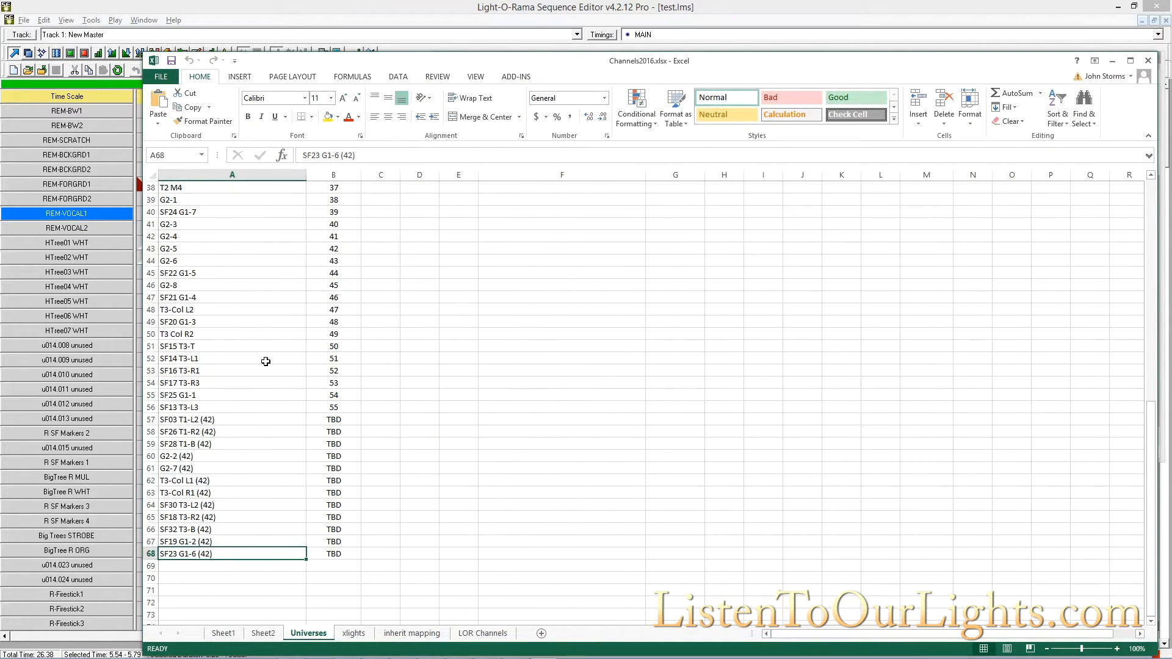
{"action": "left_click", "coordinate": [340, 404]}
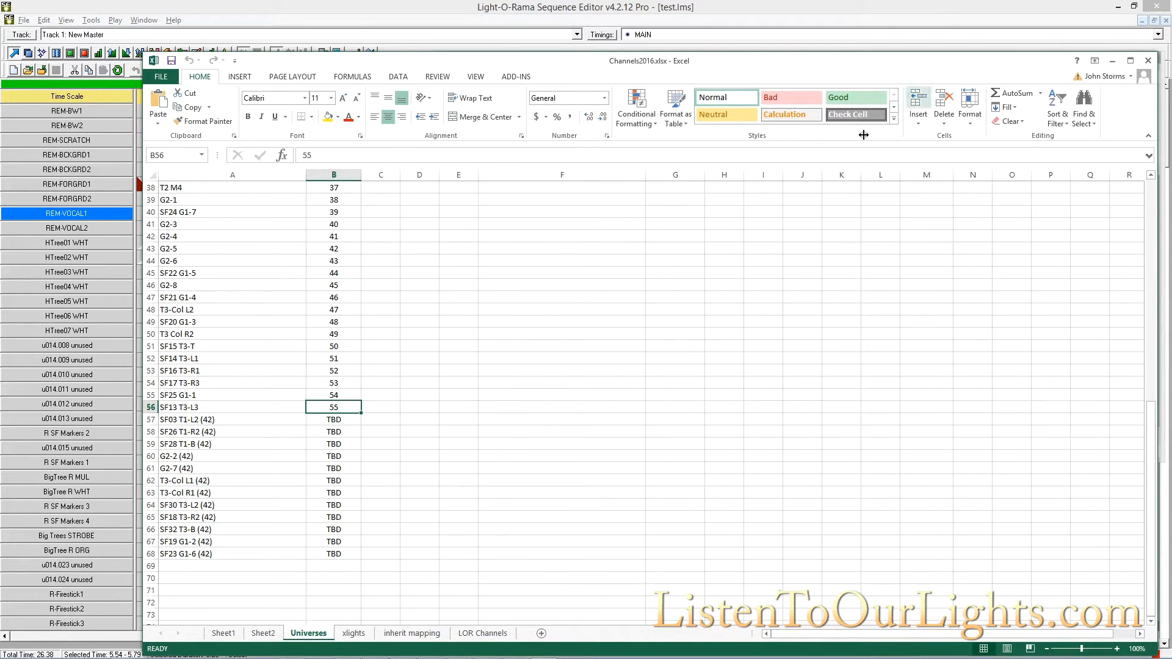
{"action": "scroll", "coordinate": [675, 227], "scroll_direction": "up", "scroll_amount": 12}
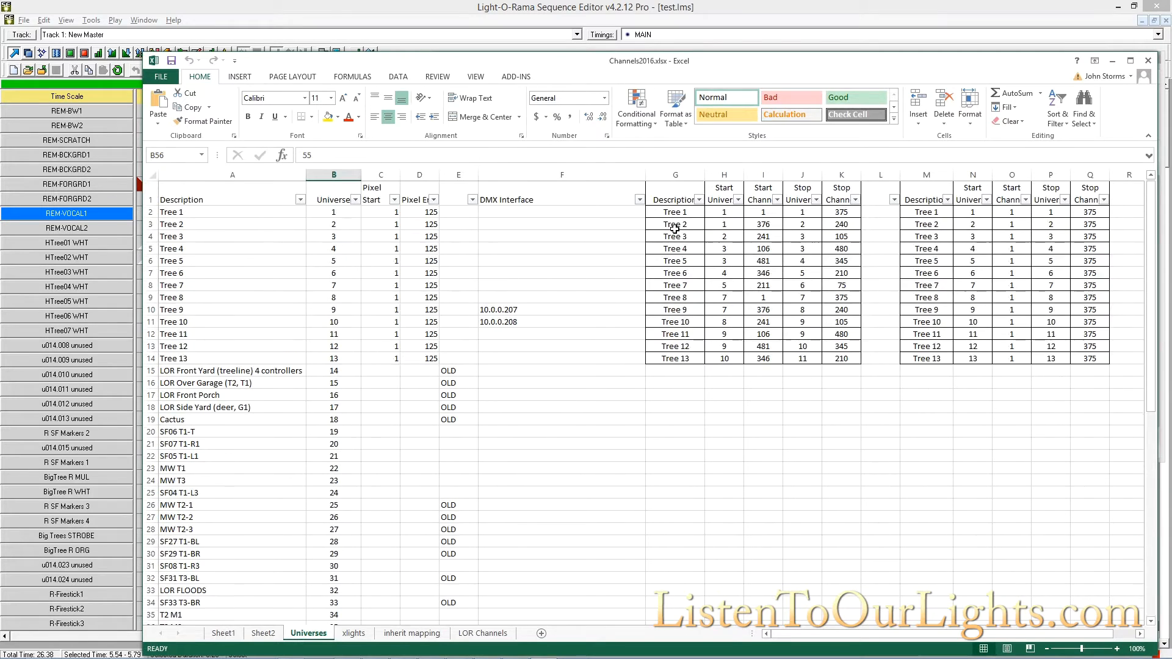
{"action": "scroll", "coordinate": [674, 228], "scroll_direction": "down", "scroll_amount": 4}
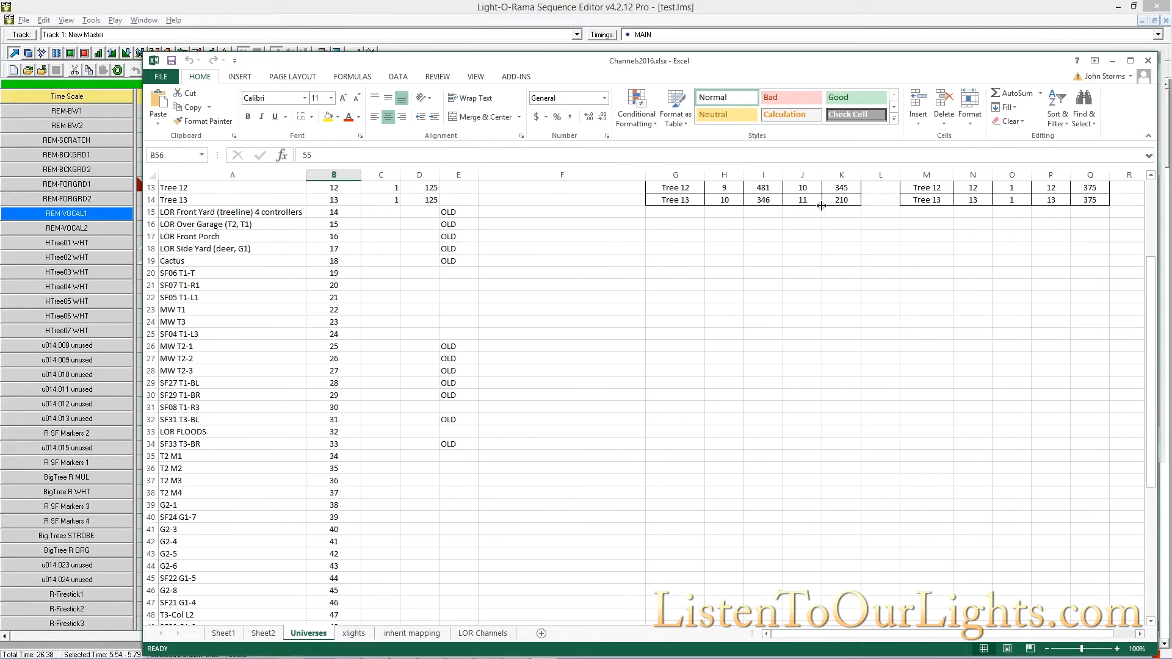
{"action": "left_click", "coordinate": [1112, 62]}
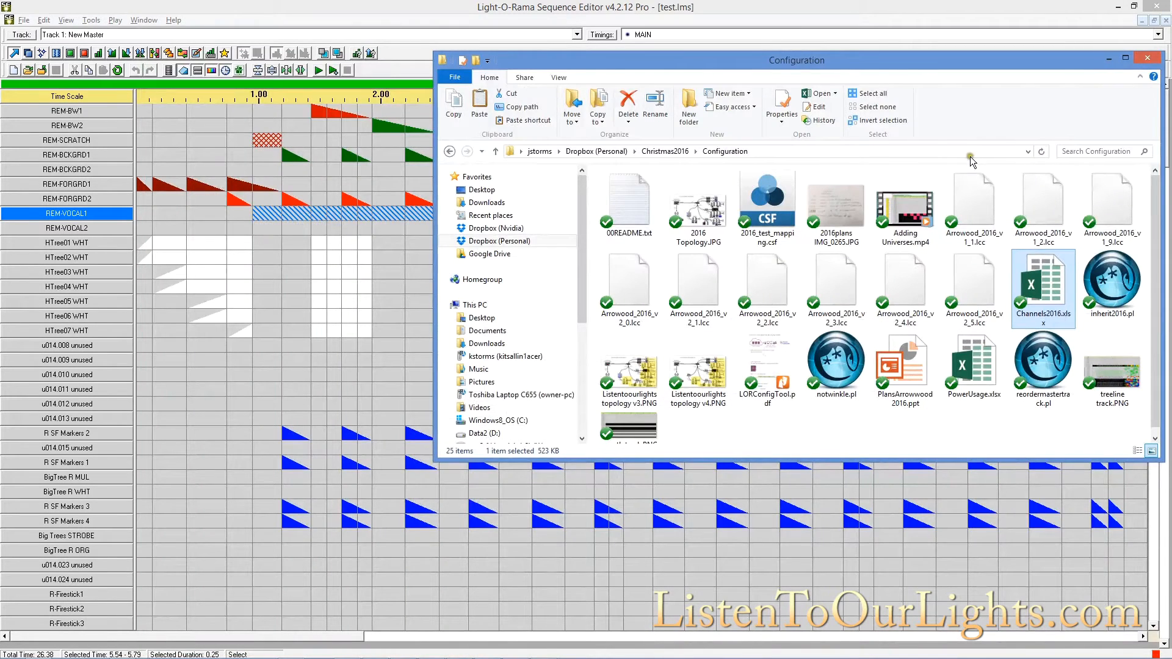
{"action": "left_click", "coordinate": [1110, 60]}
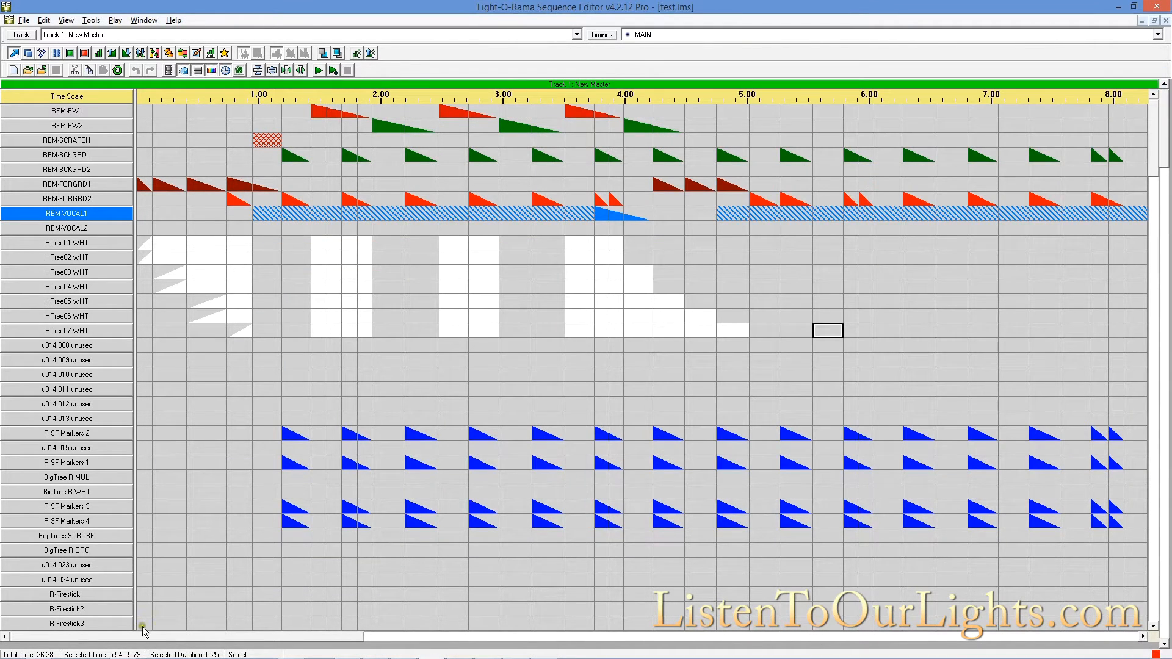
Step: Switch to xLights and add 55 multicast E1.31 universes starting at universe 1, with last channel 510, and check the resulting network list
{"action": "key", "text": "alt+Tab"}
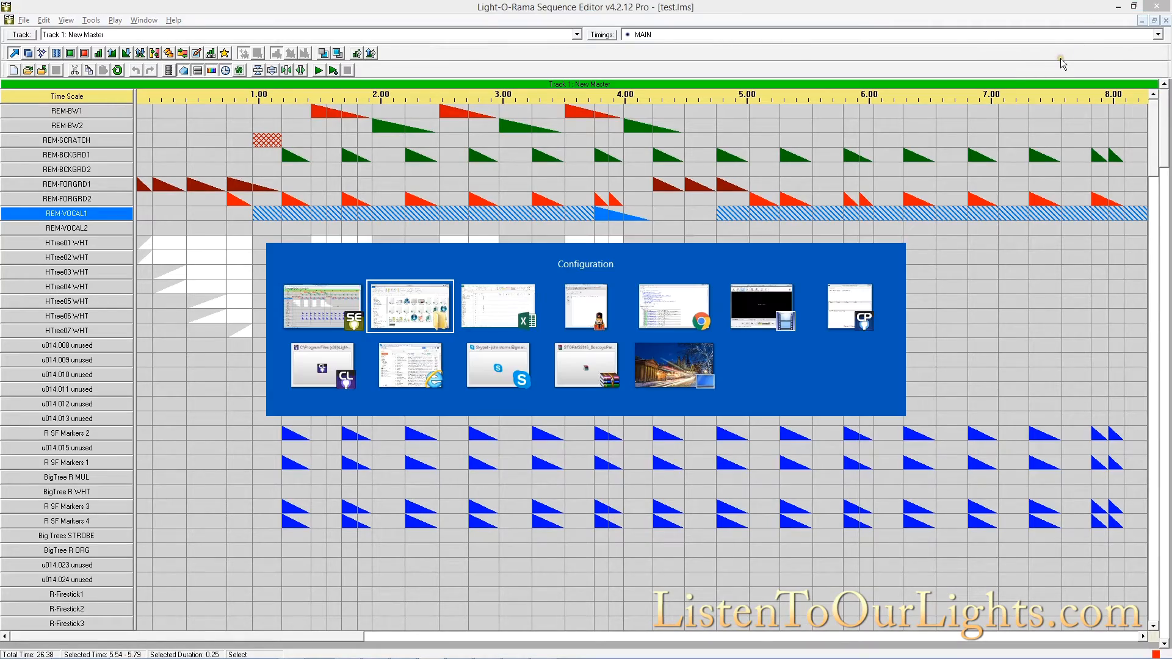
{"action": "key", "text": "alt+Tab"}
{"action": "key", "text": "alt+Tab"}
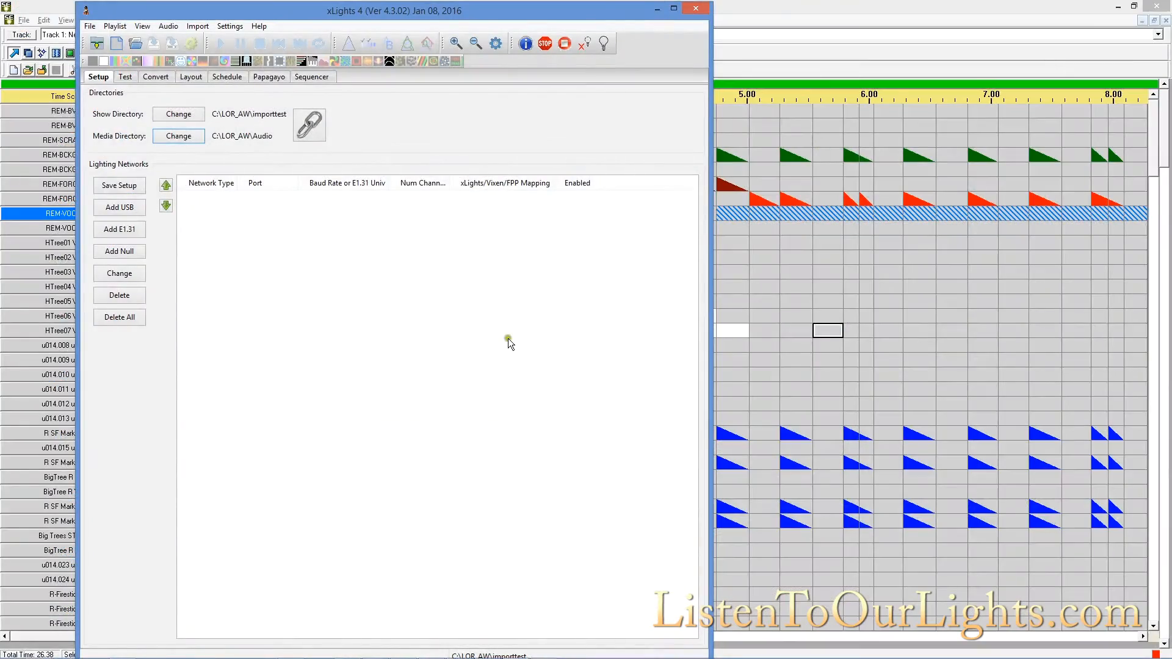
{"action": "left_click", "coordinate": [126, 229]}
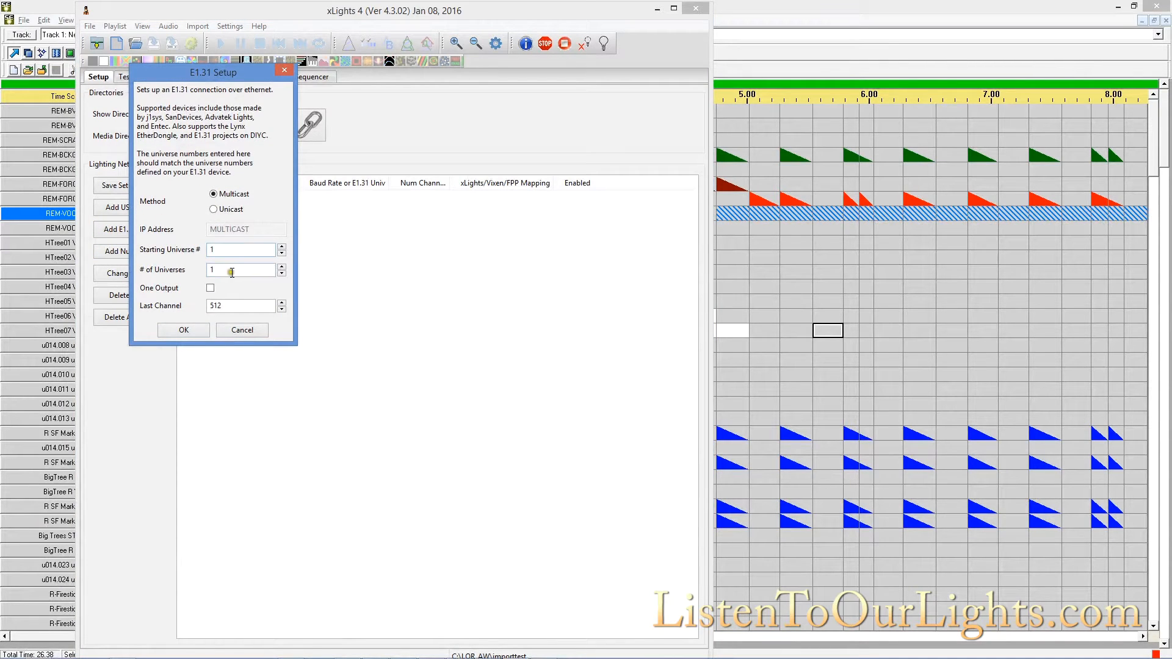
{"action": "left_click", "coordinate": [233, 272]}
{"action": "type", "text": "51"}
{"action": "type", "text": "55"}
{"action": "left_click", "coordinate": [233, 305]}
{"action": "key", "text": "BackSpace"}
{"action": "type", "text": "0"}
{"action": "left_click", "coordinate": [184, 330]}
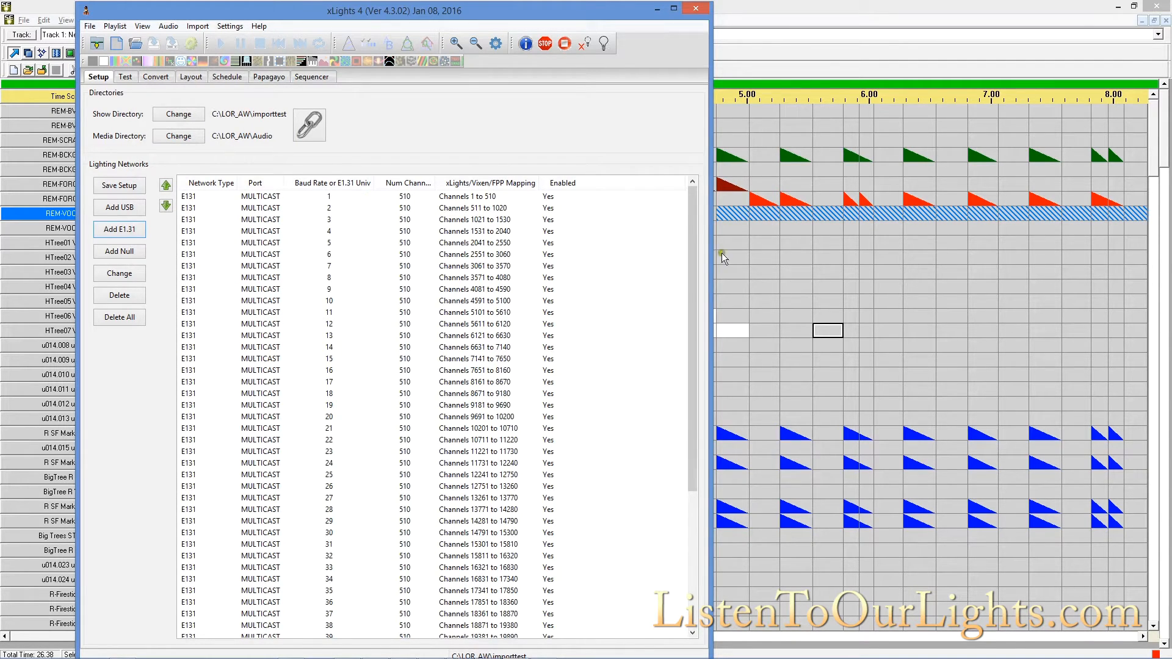
{"action": "left_click_drag", "start_coordinate": [695, 220], "coordinate": [680, 429]}
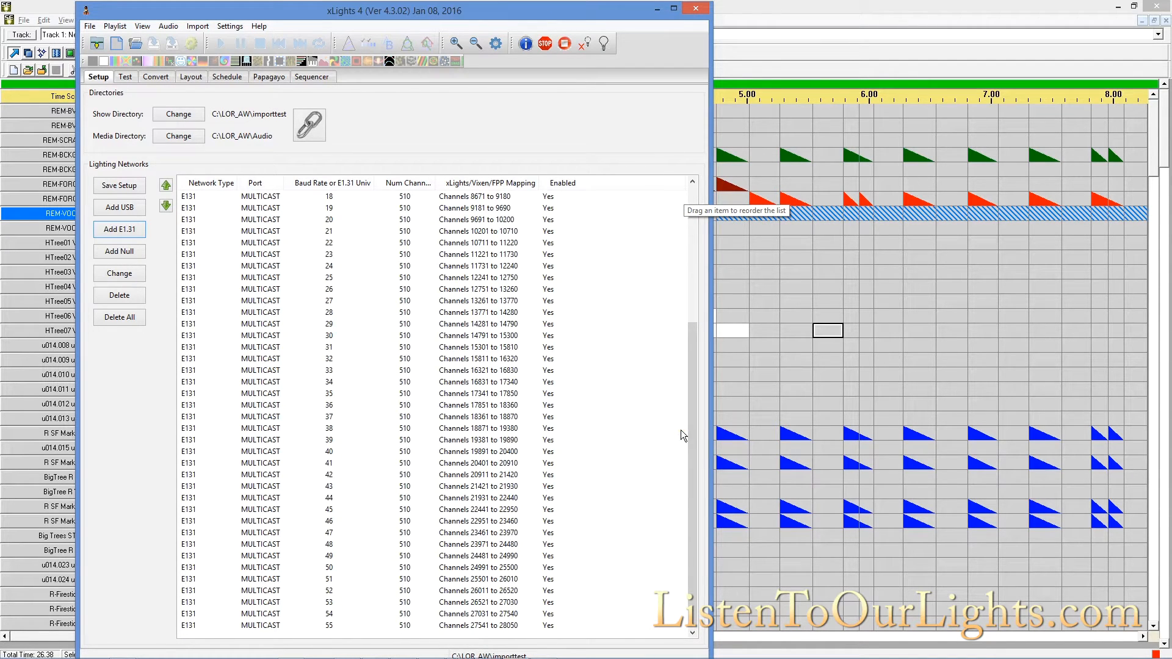
{"action": "left_click_drag", "start_coordinate": [691, 473], "coordinate": [663, 535]}
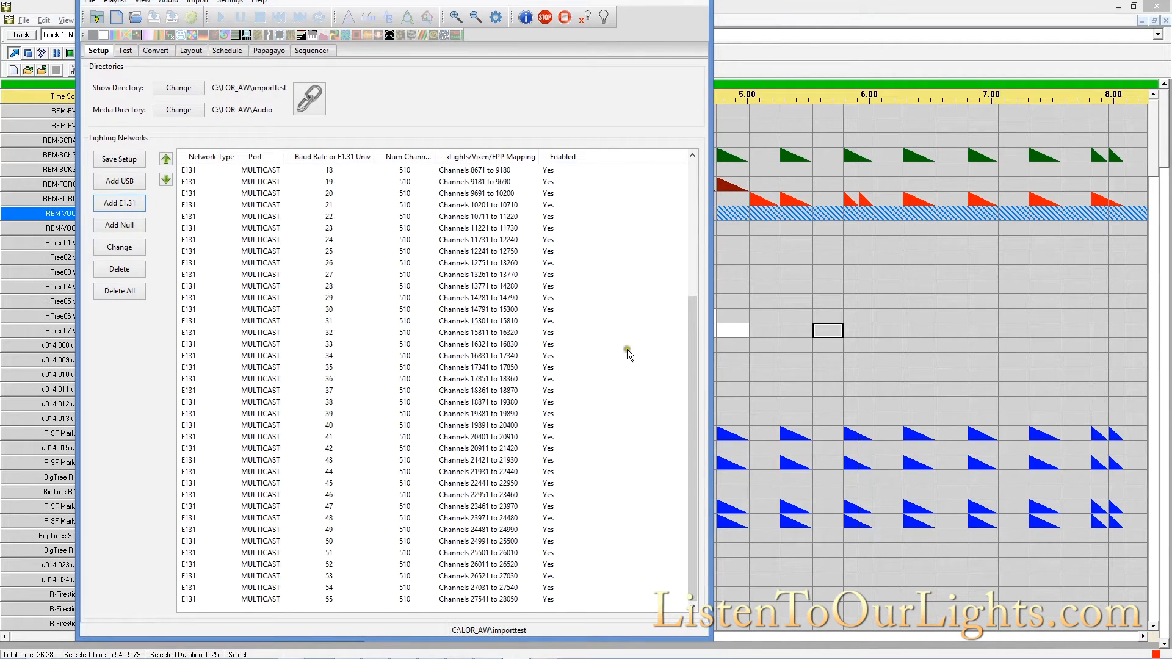
{"action": "left_click_drag", "start_coordinate": [690, 419], "coordinate": [672, 181]}
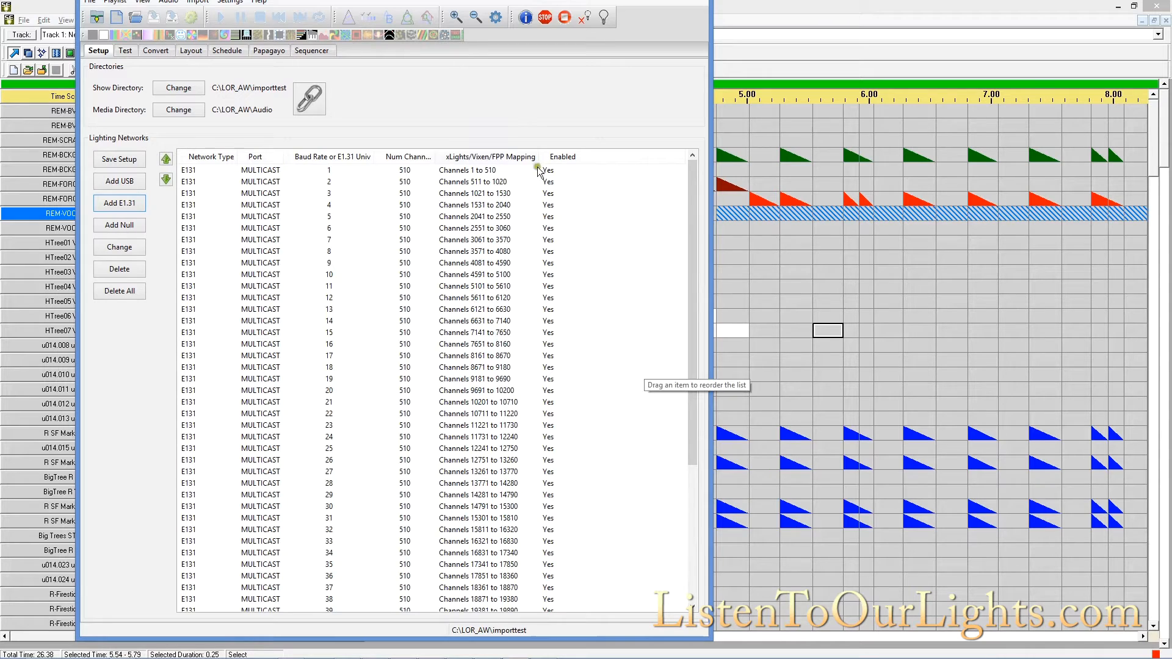
Step: Choose the LOR music sequence test.lms from the LOR_AW Sequences folder as the file to convert
{"action": "left_click", "coordinate": [157, 51]}
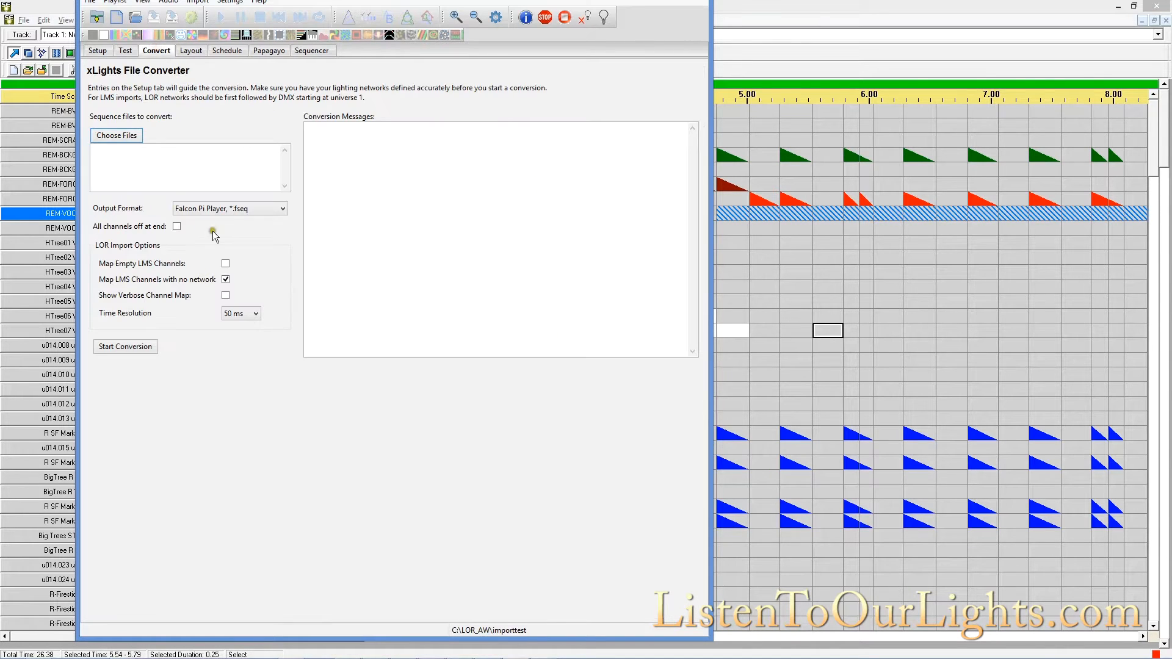
{"action": "left_click", "coordinate": [101, 136]}
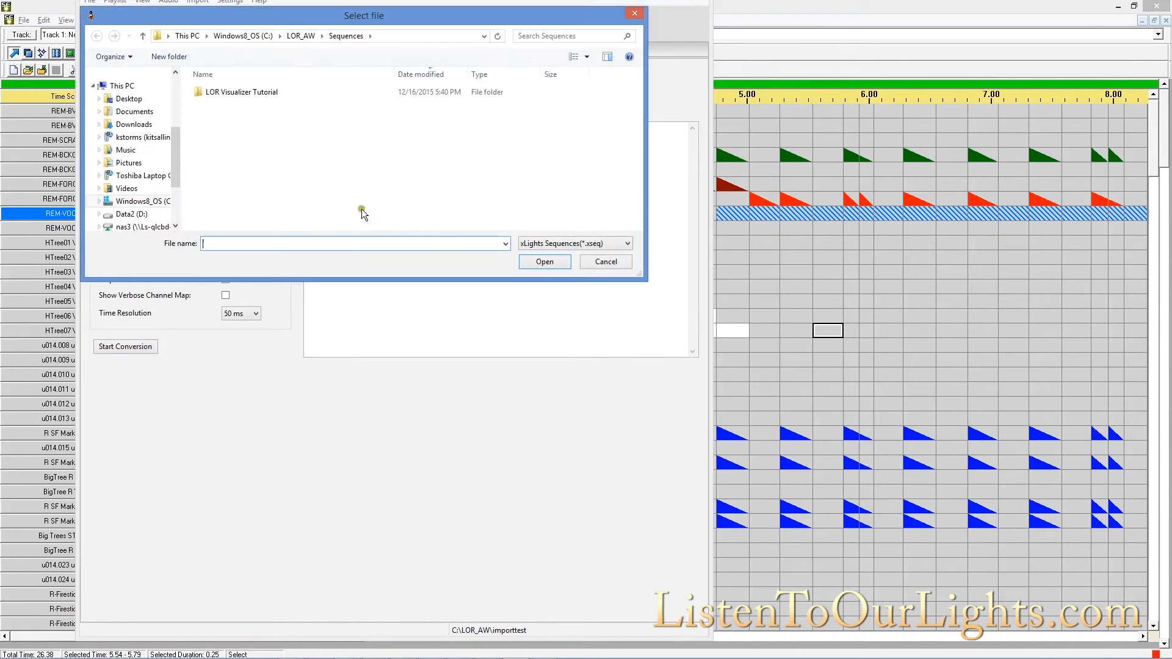
{"action": "left_click", "coordinate": [585, 241]}
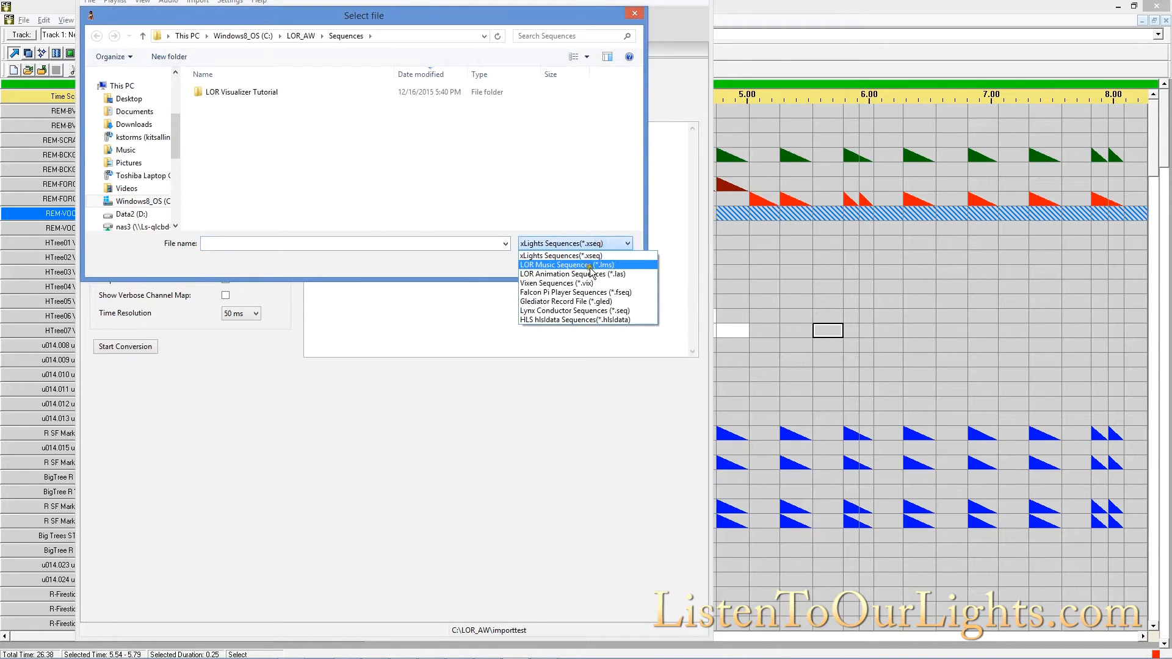
{"action": "left_click", "coordinate": [590, 266]}
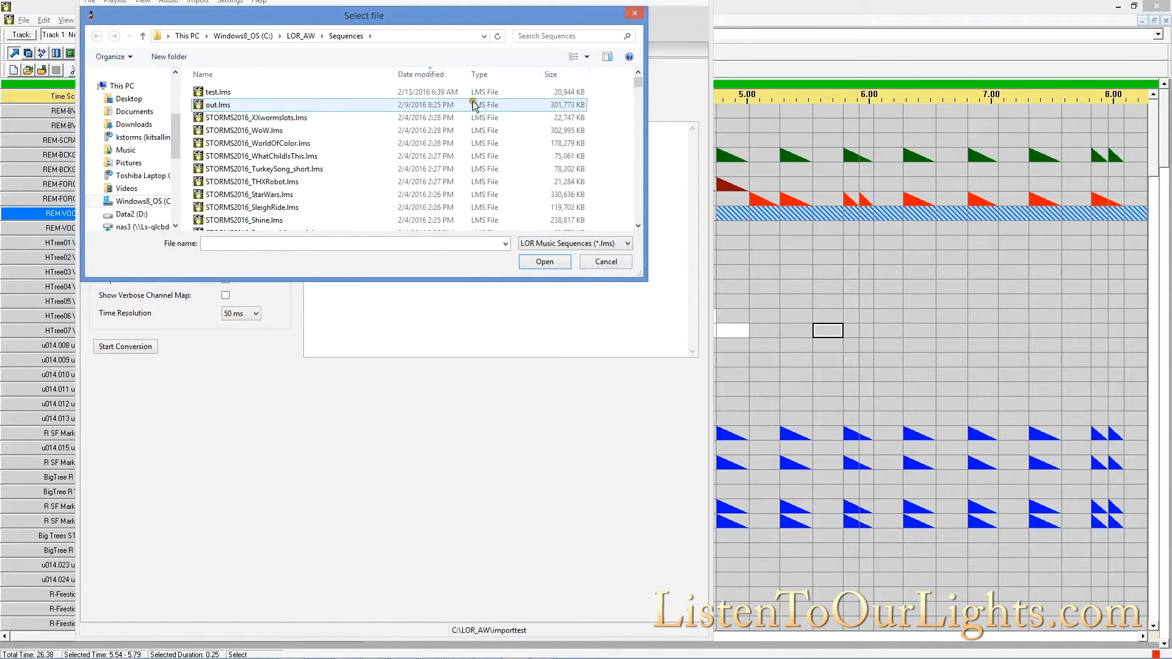
{"action": "left_click", "coordinate": [272, 171]}
{"action": "scroll", "coordinate": [269, 174], "scroll_direction": "down", "scroll_amount": 6}
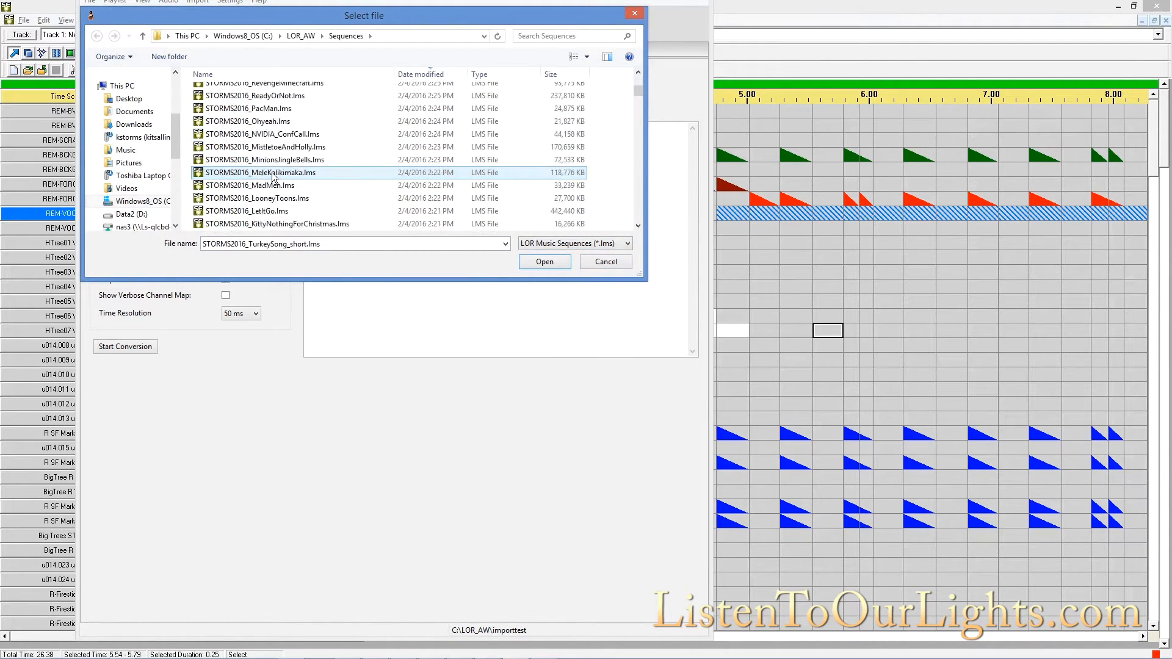
{"action": "scroll", "coordinate": [262, 176], "scroll_direction": "down", "scroll_amount": 10}
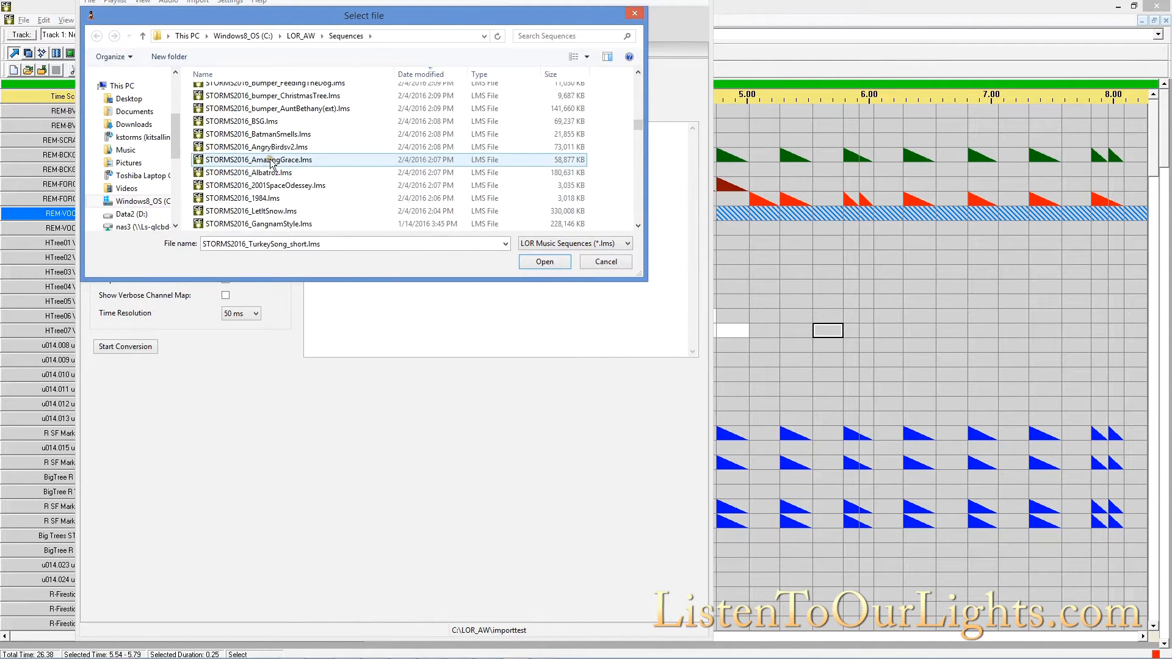
{"action": "scroll", "coordinate": [281, 138], "scroll_direction": "down", "scroll_amount": 1}
{"action": "scroll", "coordinate": [278, 135], "scroll_direction": "up", "scroll_amount": 15}
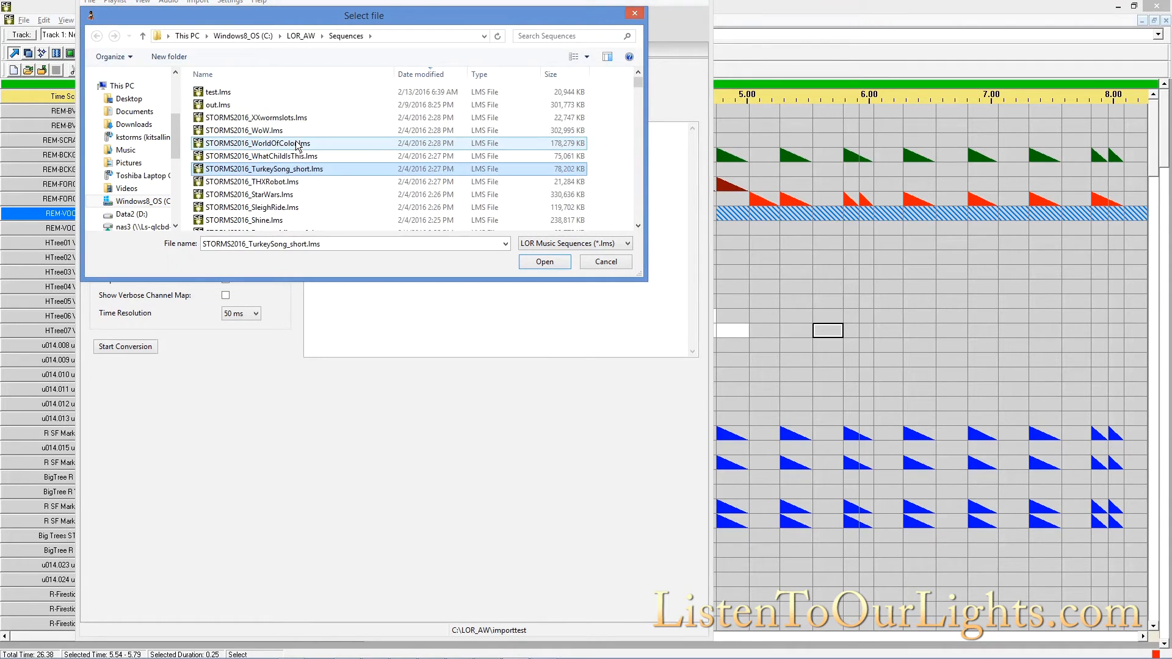
{"action": "left_click", "coordinate": [217, 92]}
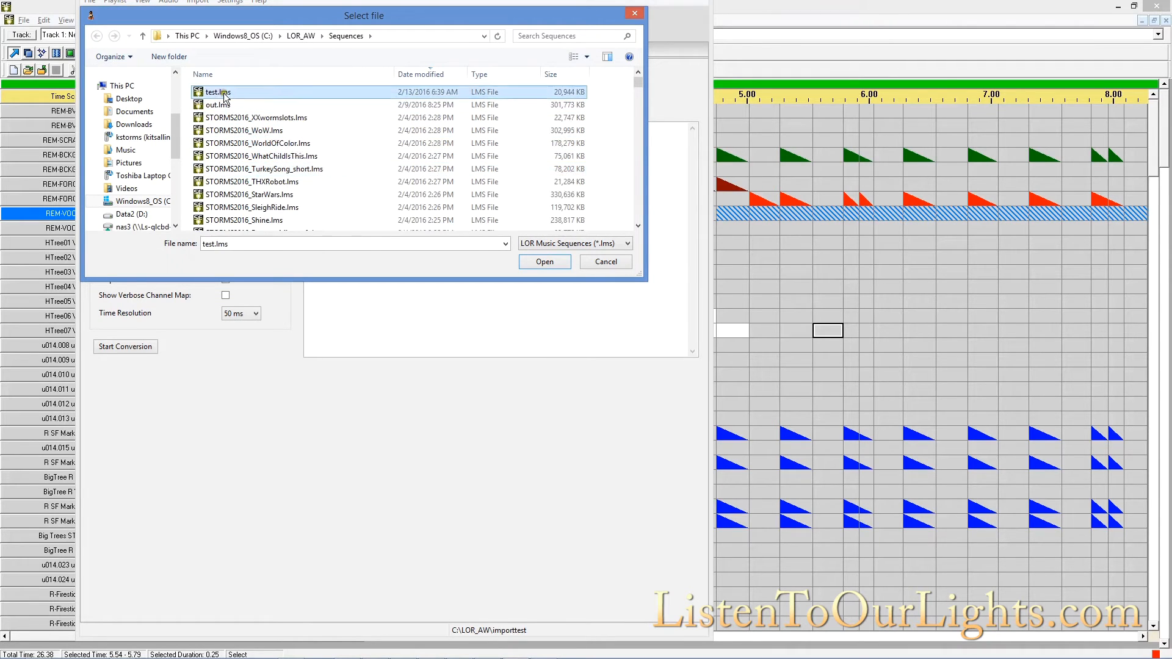
{"action": "left_click", "coordinate": [546, 261]}
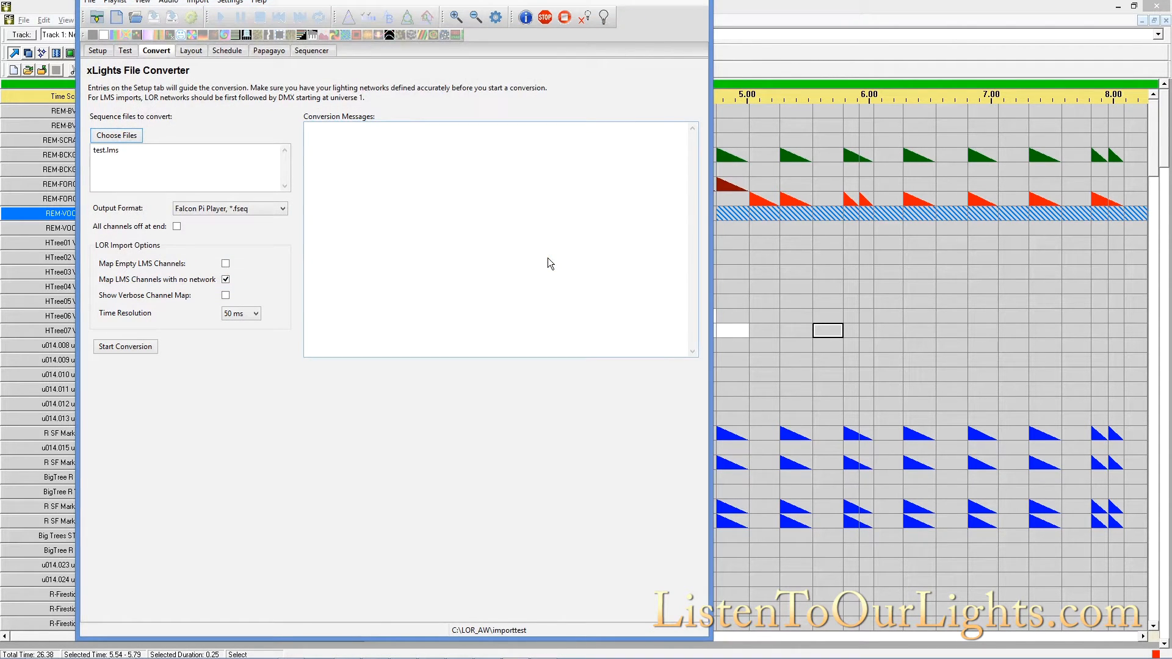
Step: Convert test.lms to Falcon Pi Player *.fseq at 50 ms, with all channels off at end, empty LMS channels mapped and no-network channels unmapped
{"action": "left_click", "coordinate": [283, 211]}
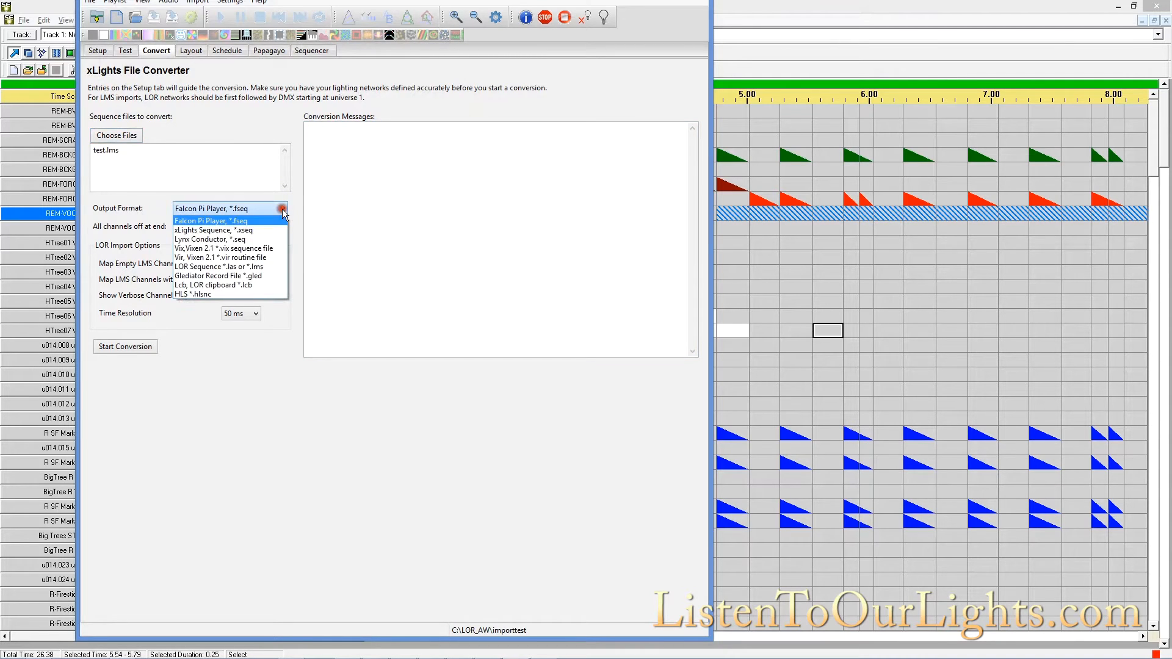
{"action": "left_click", "coordinate": [250, 224]}
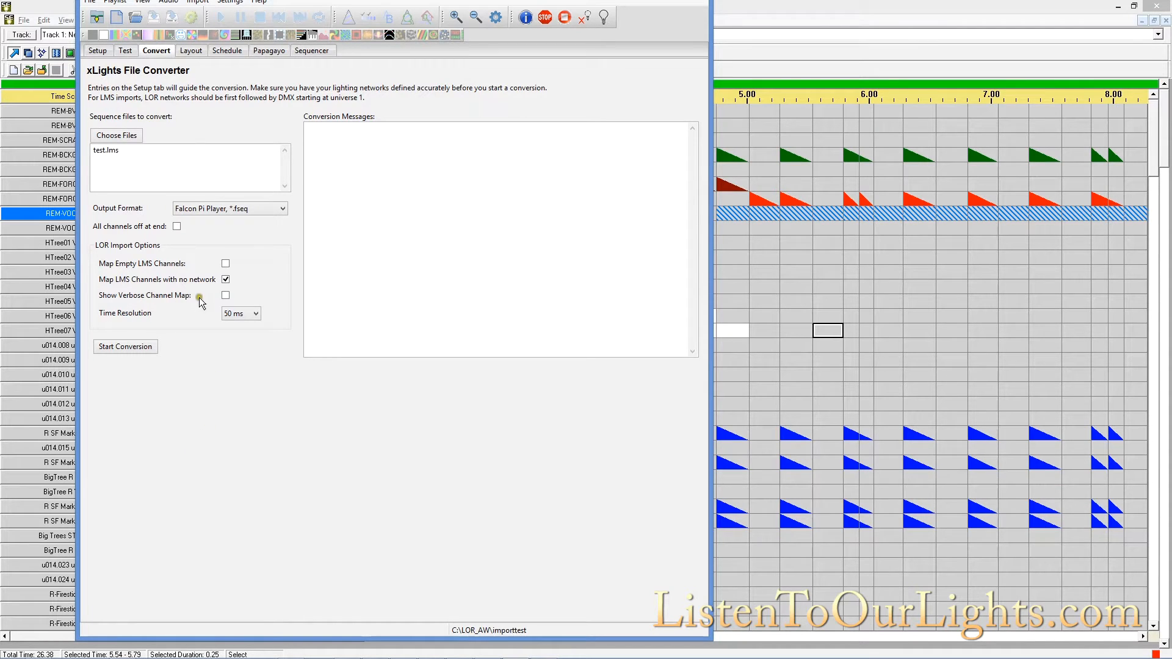
{"action": "left_click", "coordinate": [182, 233]}
{"action": "left_click", "coordinate": [226, 264]}
{"action": "left_click", "coordinate": [234, 280]}
{"action": "left_click", "coordinate": [241, 314]}
{"action": "left_click", "coordinate": [185, 336]}
{"action": "left_click", "coordinate": [255, 314]}
{"action": "left_click", "coordinate": [159, 375]}
{"action": "left_click", "coordinate": [127, 347]}
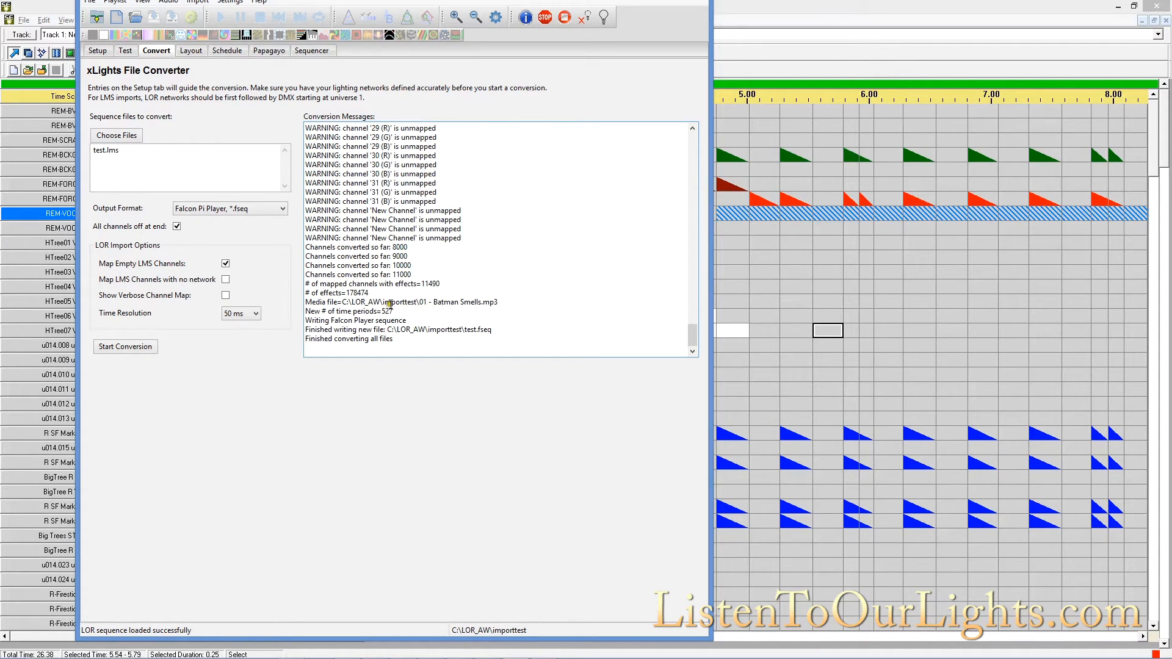
Step: Copy the channel lines for DMX Networks 1 to 55 from the conversion messages into an empty Notepad document
{"action": "left_click_drag", "start_coordinate": [420, 285], "coordinate": [453, 287]}
{"action": "scroll", "coordinate": [597, 260], "scroll_direction": "up", "scroll_amount": 1}
{"action": "scroll", "coordinate": [597, 260], "scroll_direction": "up", "scroll_amount": 20}
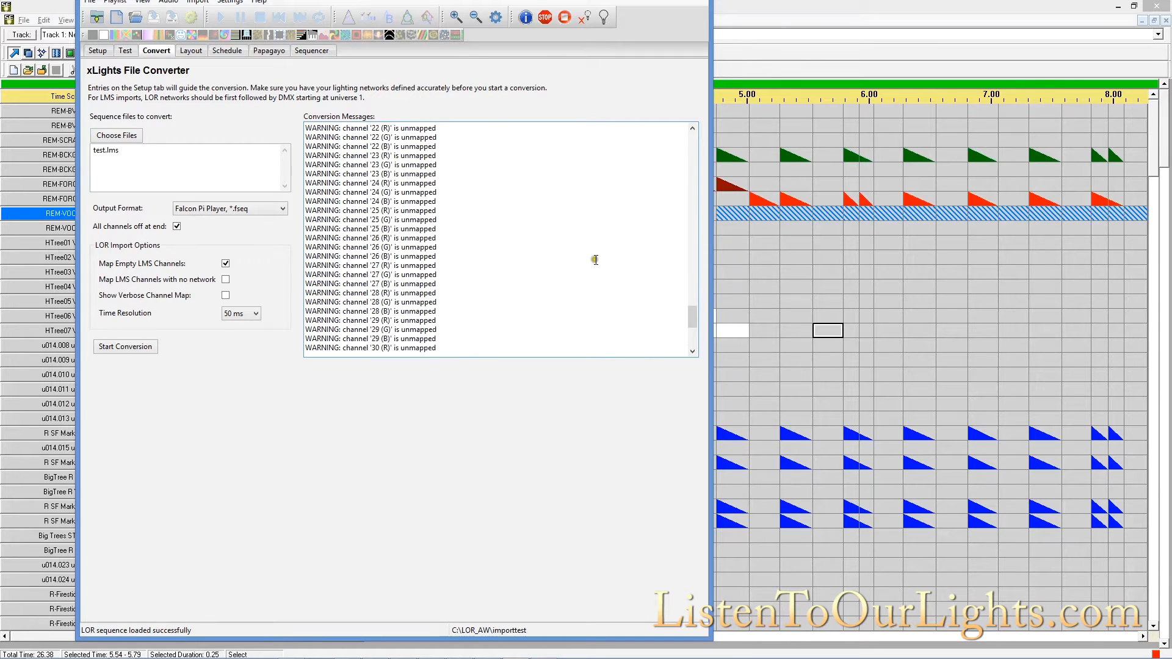
{"action": "scroll", "coordinate": [556, 242], "scroll_direction": "up", "scroll_amount": 20}
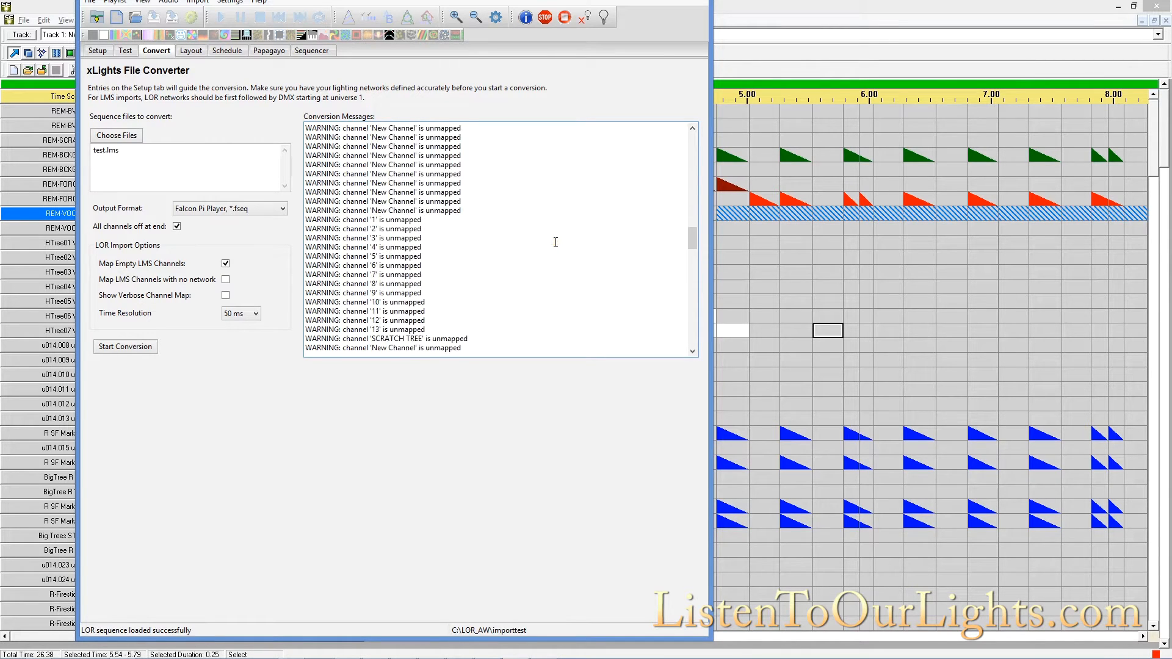
{"action": "scroll", "coordinate": [556, 243], "scroll_direction": "up", "scroll_amount": 15}
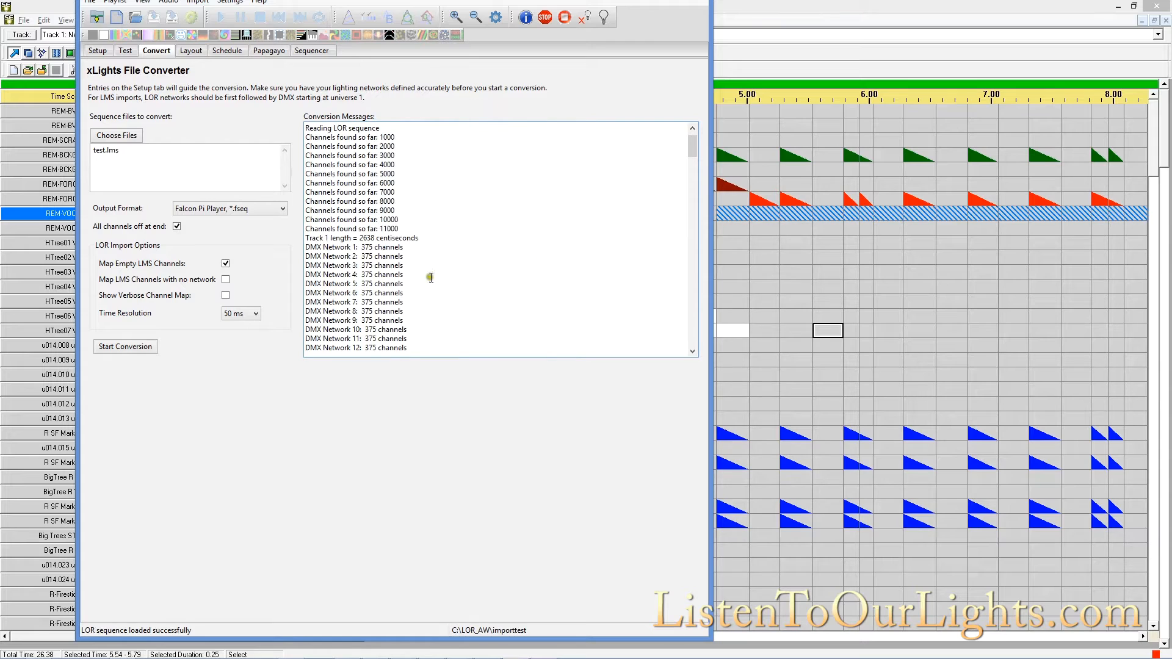
{"action": "scroll", "coordinate": [434, 248], "scroll_direction": "down", "scroll_amount": 1}
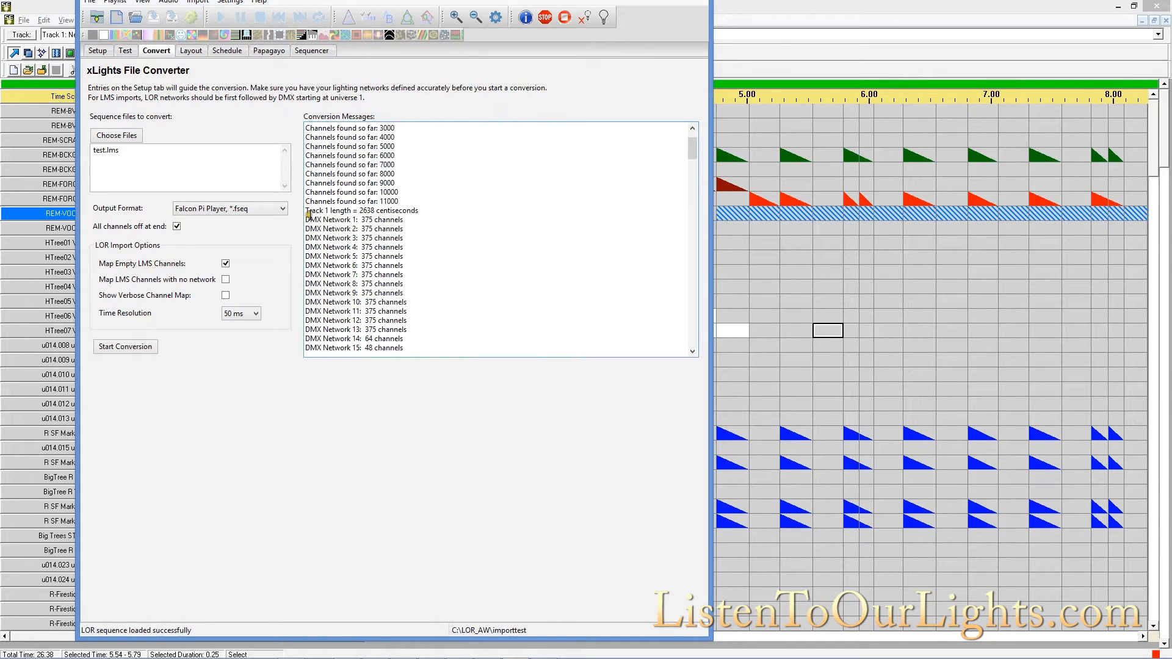
{"action": "left_click_drag", "start_coordinate": [306, 220], "coordinate": [425, 235]}
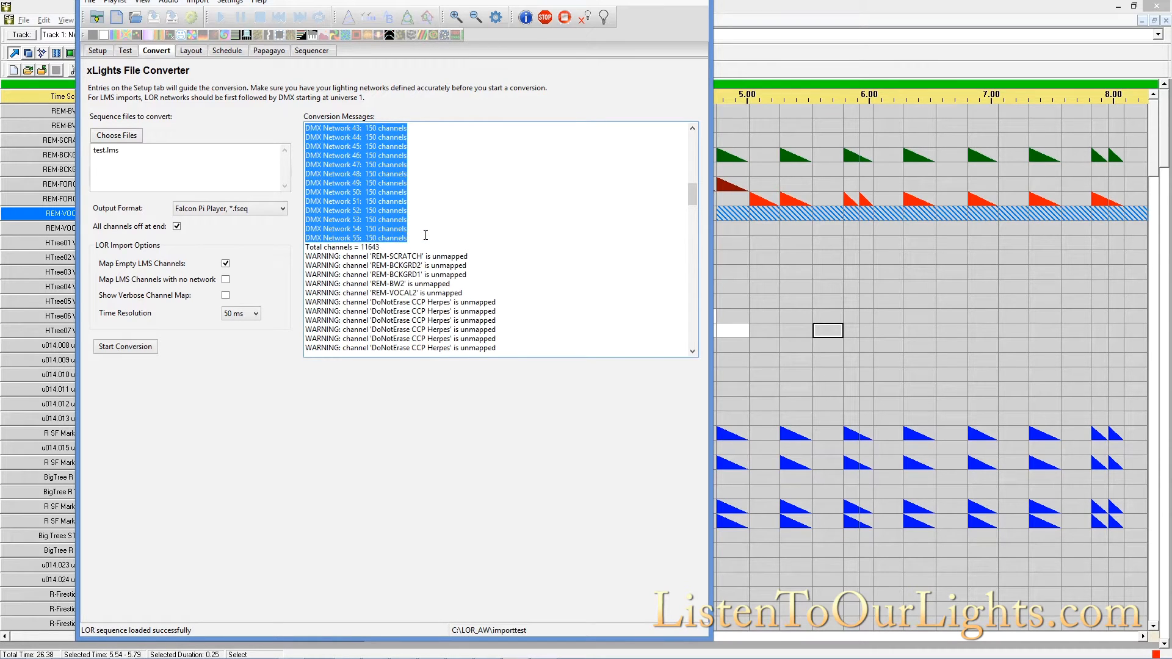
{"action": "mouse_move", "coordinate": [411, 658]}
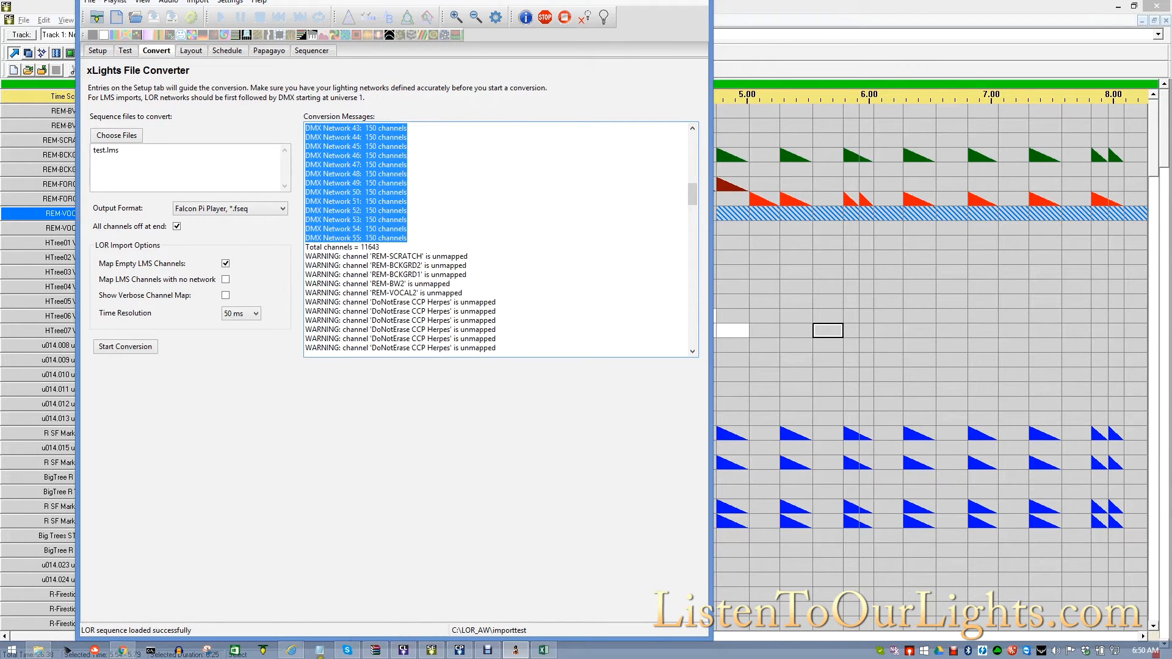
{"action": "left_click", "coordinate": [320, 651]}
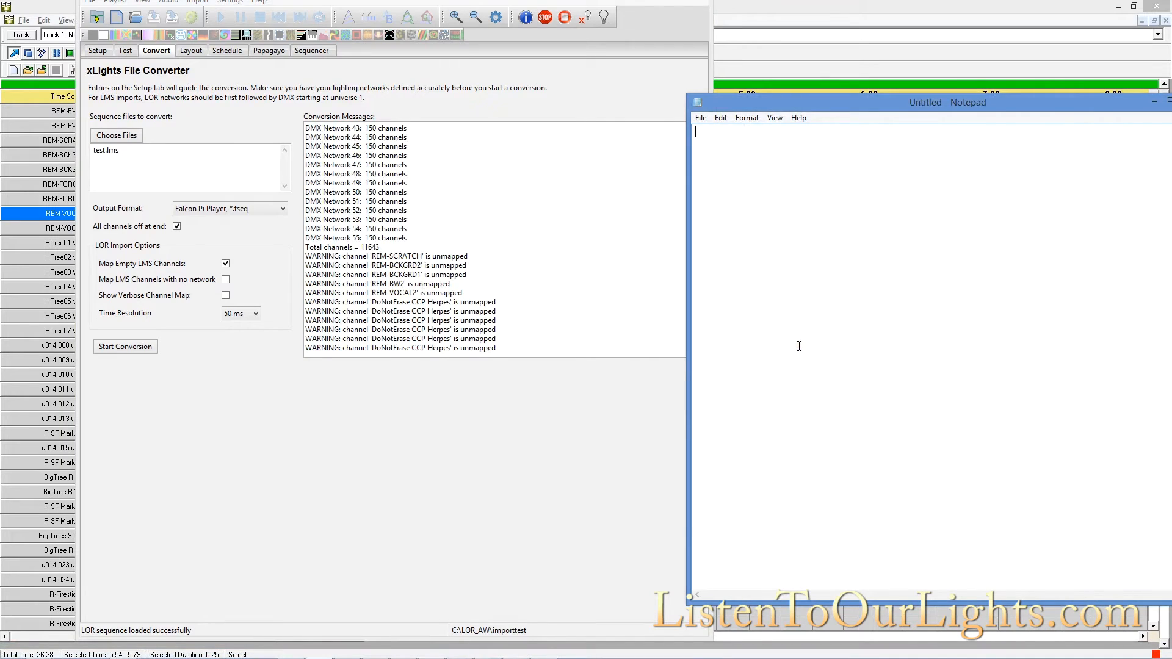
{"action": "type", "text": "DMX Network 14:  64 channels DMX Network 15:  48 channels DMX Network 16:  32 channels DMX Network 17:  48 channels DMX Network 18:  300 channels DMX Network 19:  150 channels DMX Network 20:  150 channels DMX Network 21:  150 channels DMX Network 22:  375 channels DMX Network 23:  375 channels DMX Network 24:  150 channels DMX Network 25:  225 channels DMX Network 26:  225 channels DMX Network 27:  225 channels DMX Network 28:  150 channels DMX Network 29:  150 channels DMX Network 30:  150 channels DMX Network 31:  150 channels DMX Network 32:  48 channels DMX Network 33:  150 channels DMX Network 34:  150 channels DMX Network 35:  150 channels DMX Network 36:  150 channels DMX Network 37:  150 channels DMX Network 38:  150 channels DMX Network 39:  150 channels DMX Network 40:  150 channels DMX Network 41:  150 channels DMX Network 42:  150 channels DMX Network 43:  150 channels DMX Network 44:  150 channels DMX Network 45:  150 channels DMX Network 46:  150 channels DMX Network 47:  150 channels DMX Network 48:  150 channels DMX Network 49:  150 channels DMX Network 50:  150 channels DMX Network 51:  150 channels DMX Network 52:  150 channels DMX Network 53:  150 channels DMX Network 54:  150 channels DMX Network 55:  150 channels"}
{"action": "scroll", "coordinate": [848, 286], "scroll_direction": "up", "scroll_amount": 5}
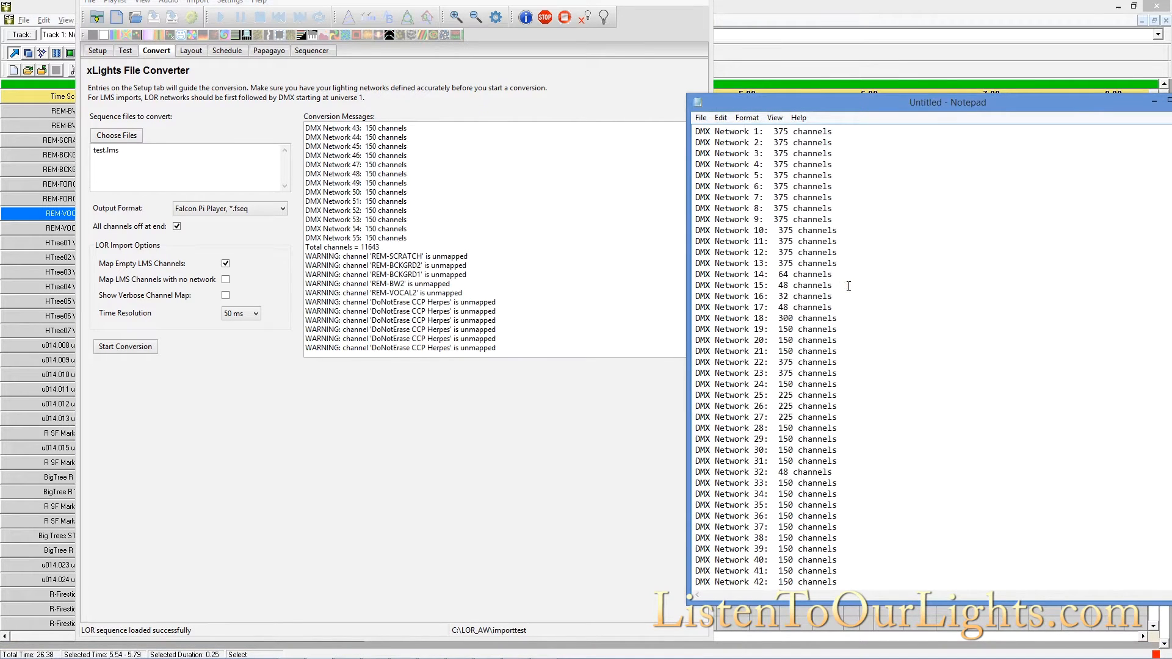
Step: Switch to xLights, place its lighting networks setup beside the Notepad list, and highlight the lines for DMX Networks 1 to 13 in Notepad
{"action": "left_click", "coordinate": [499, 402]}
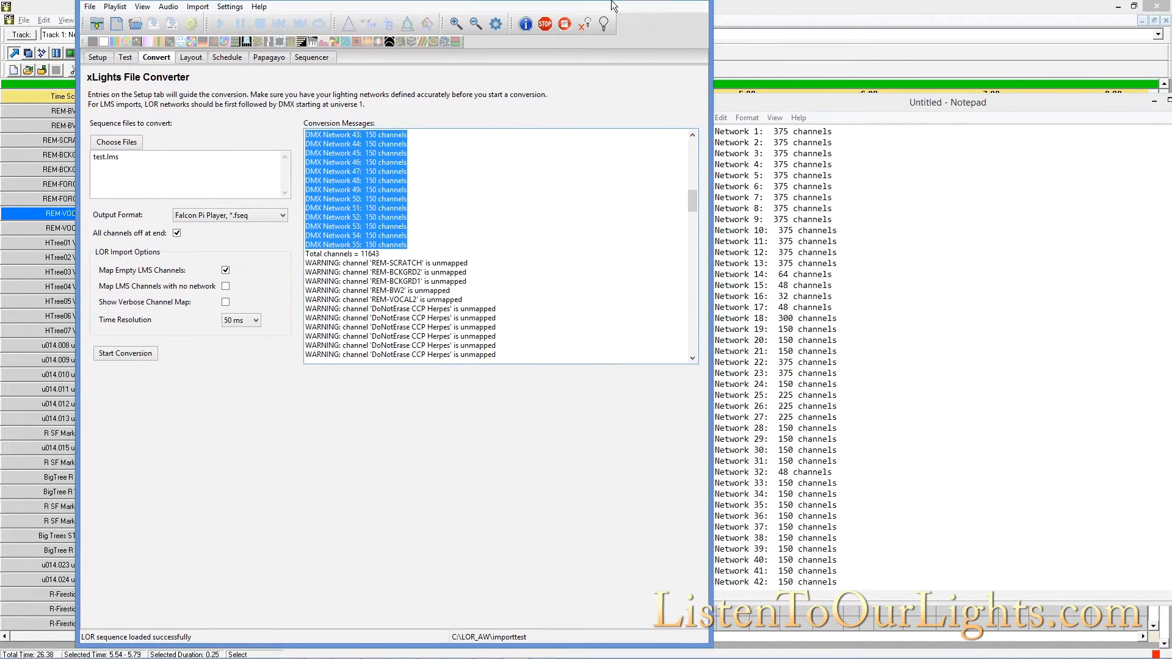
{"action": "left_click_drag", "start_coordinate": [644, 6], "coordinate": [591, 18]}
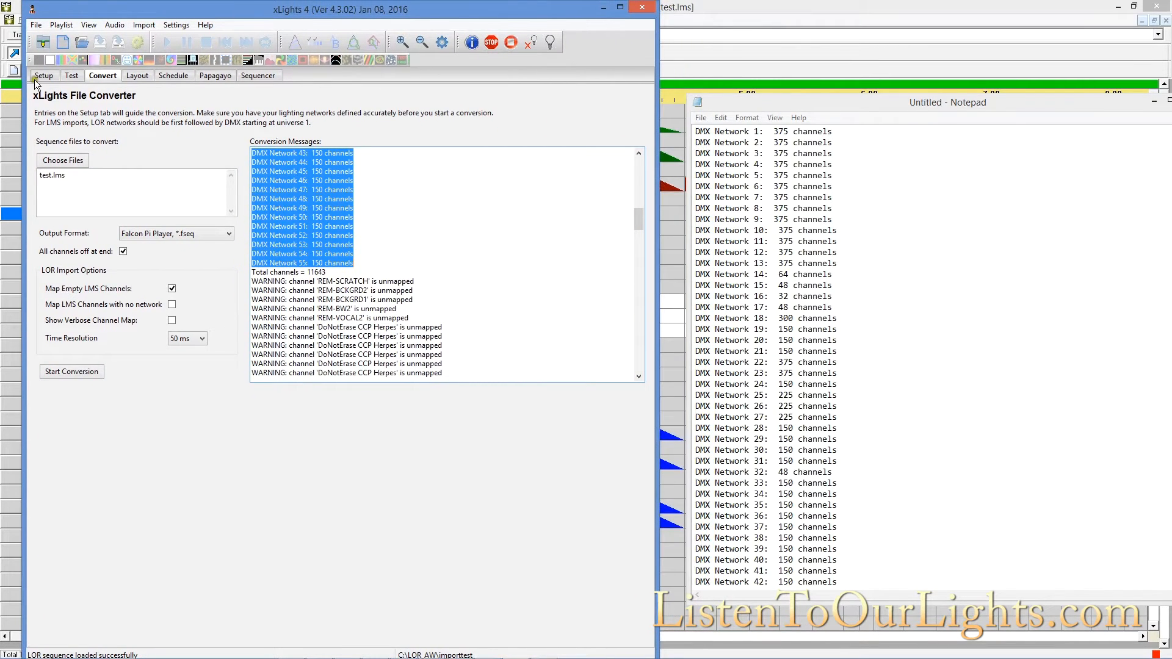
{"action": "left_click", "coordinate": [44, 75]}
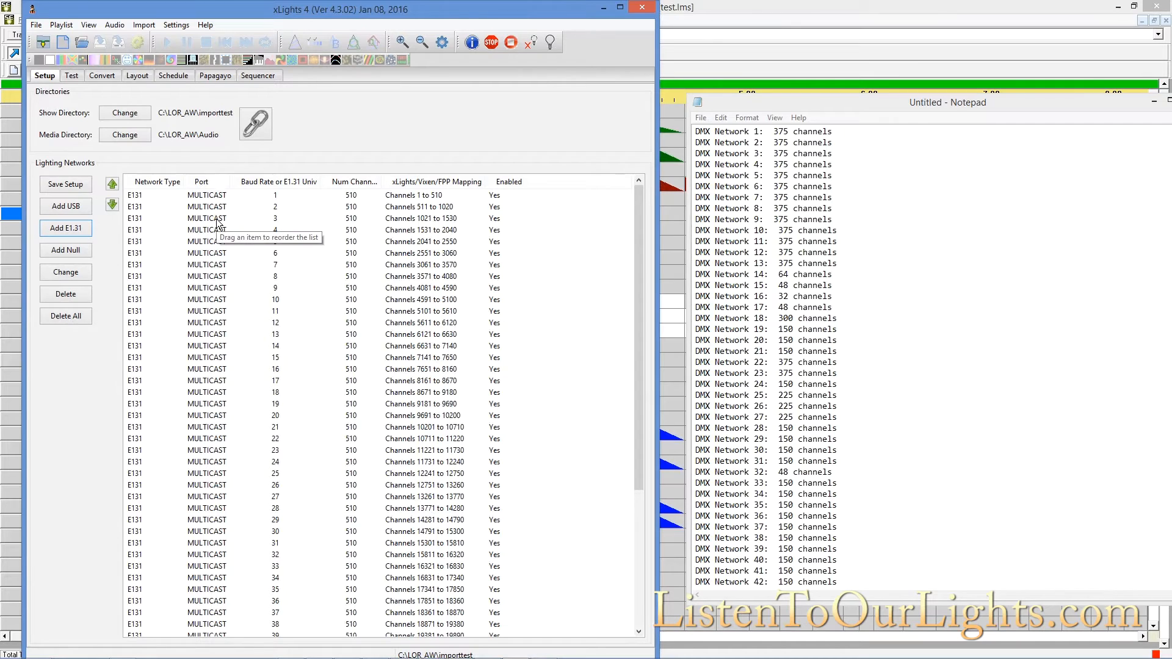
{"action": "left_click", "coordinate": [1022, 197]}
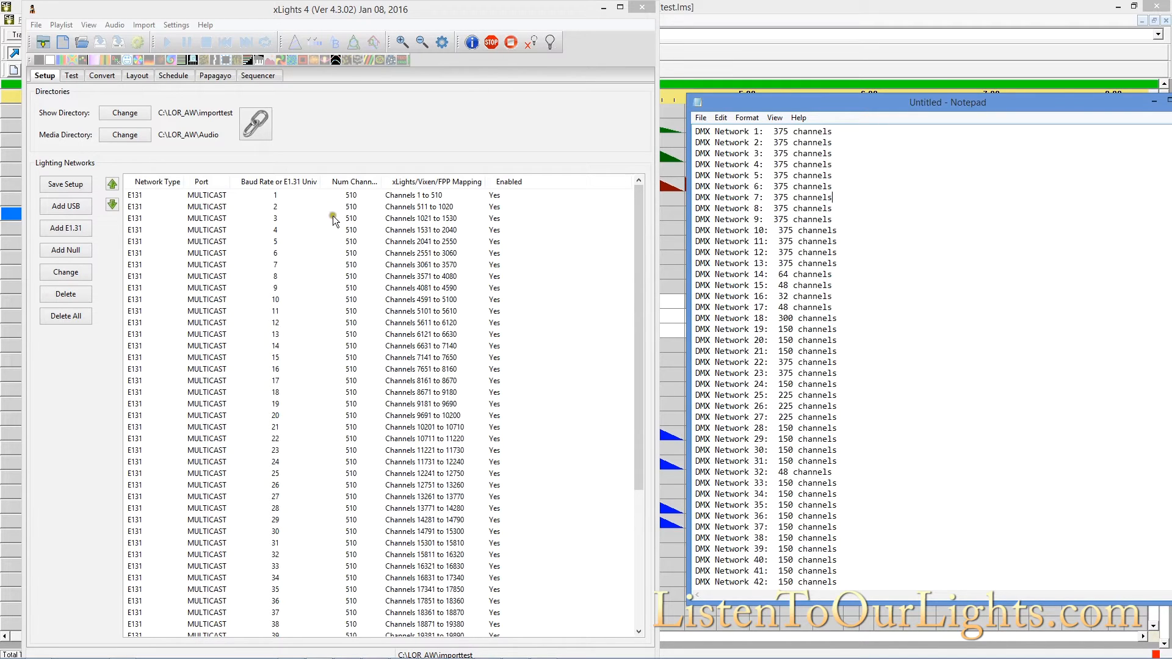
{"action": "left_click", "coordinate": [372, 196]}
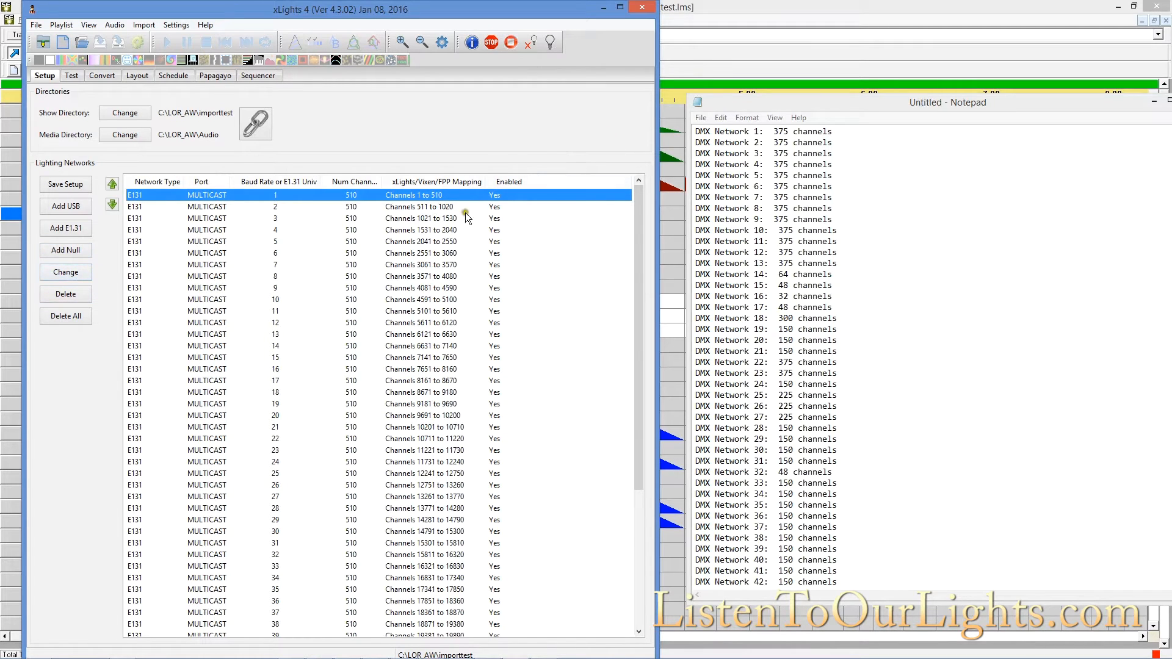
{"action": "left_click", "coordinate": [852, 267]}
{"action": "left_click_drag", "start_coordinate": [852, 268], "coordinate": [665, 131]}
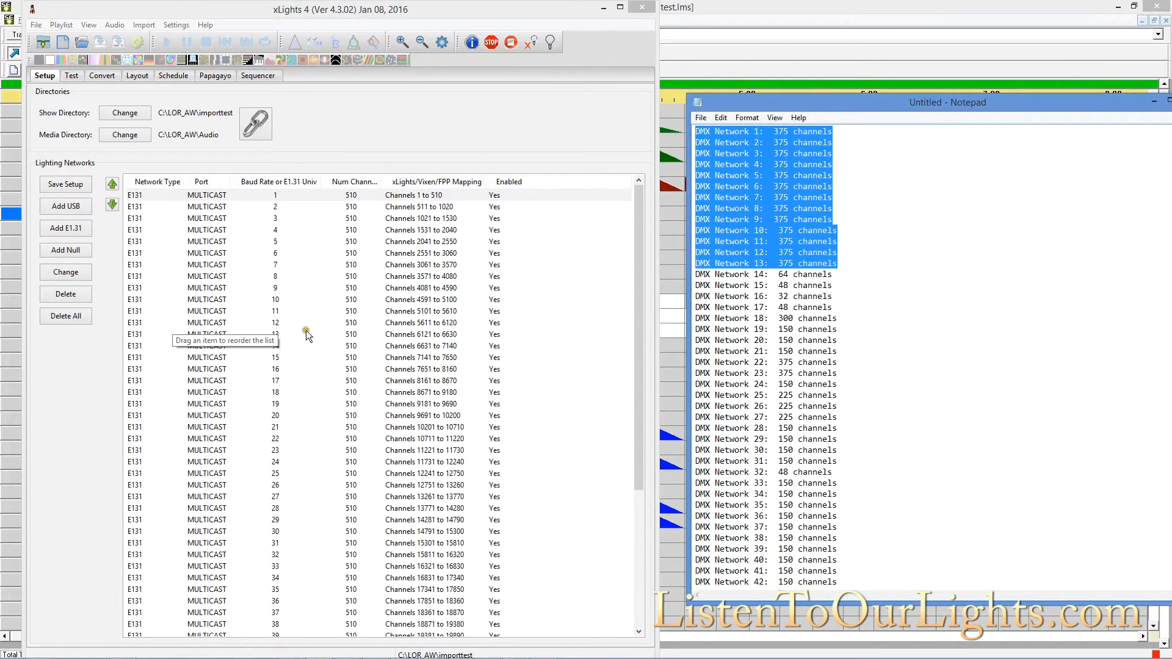
Step: Set the last channel of the E1.31 network for universe 13 to 375
{"action": "left_click", "coordinate": [280, 340]}
{"action": "left_click", "coordinate": [79, 272]}
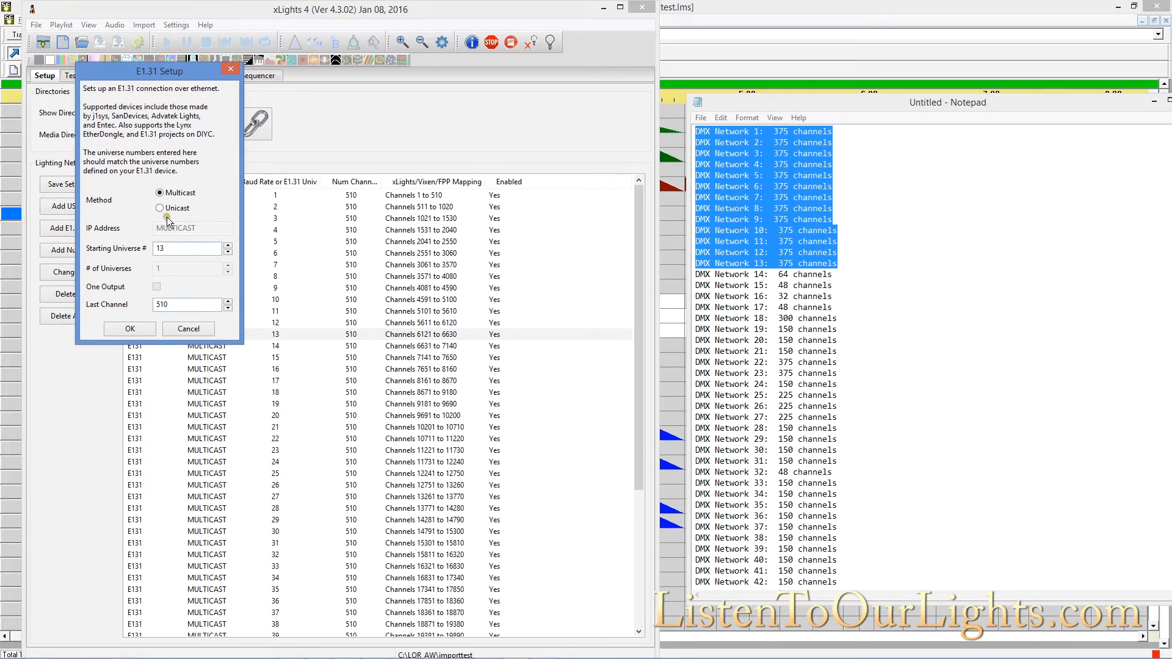
{"action": "left_click_drag", "start_coordinate": [179, 307], "coordinate": [24, 299]}
{"action": "type", "text": "375"}
{"action": "left_click", "coordinate": [115, 333]}
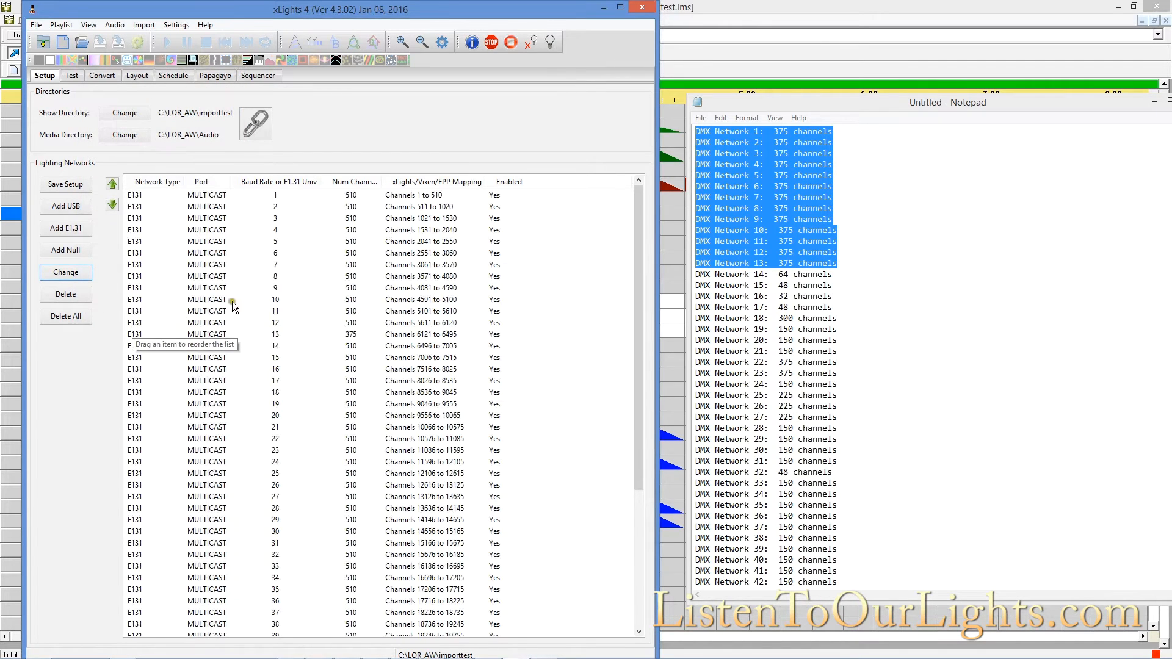
Step: Set the last channel of the E1.31 network for universe 12 to 375
{"action": "left_click", "coordinate": [209, 322]}
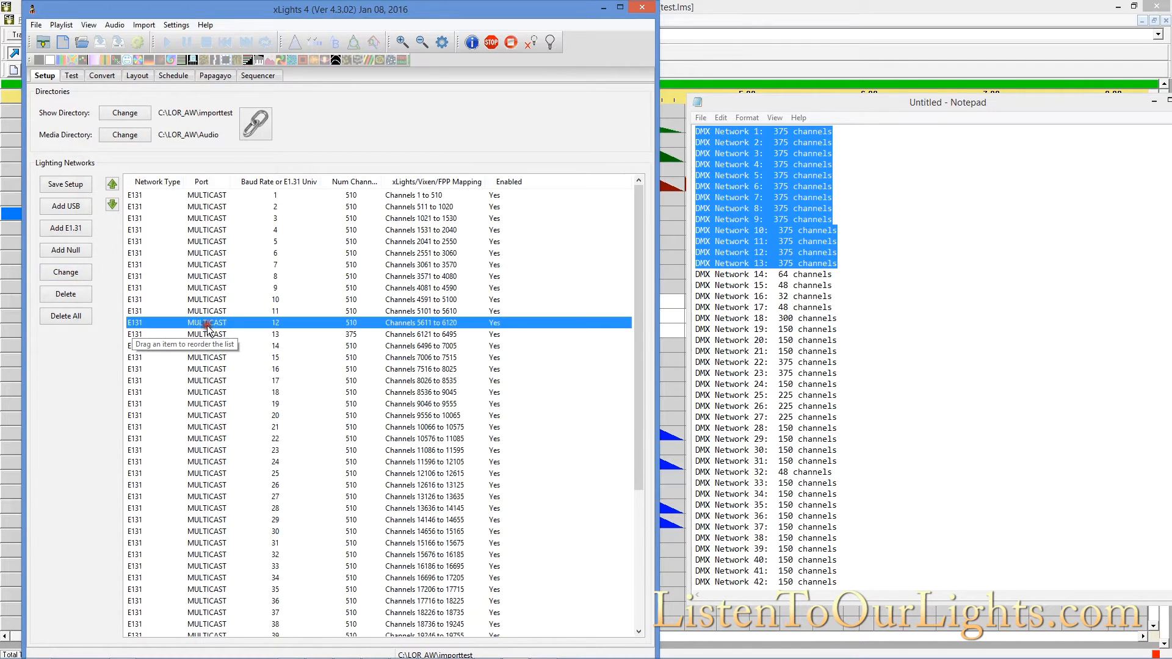
{"action": "left_click", "coordinate": [66, 271]}
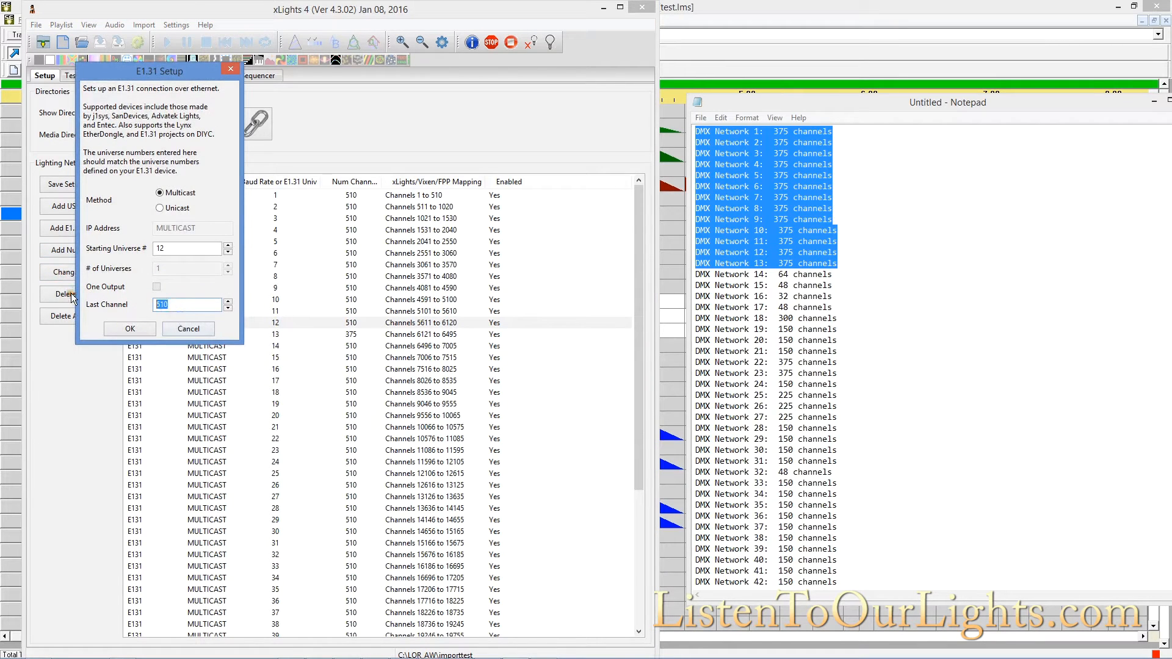
{"action": "type", "text": "375"}
{"action": "left_click", "coordinate": [115, 325]}
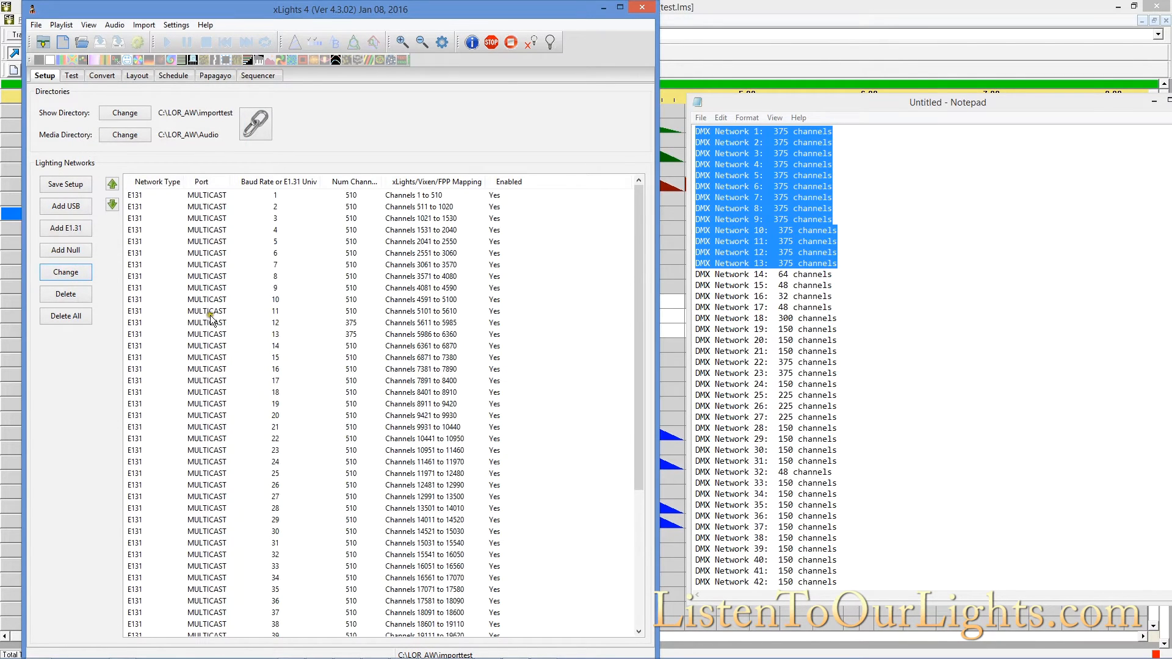
Step: Set the last channel of the E1.31 network for universe 11 to 375
{"action": "left_click", "coordinate": [236, 300]}
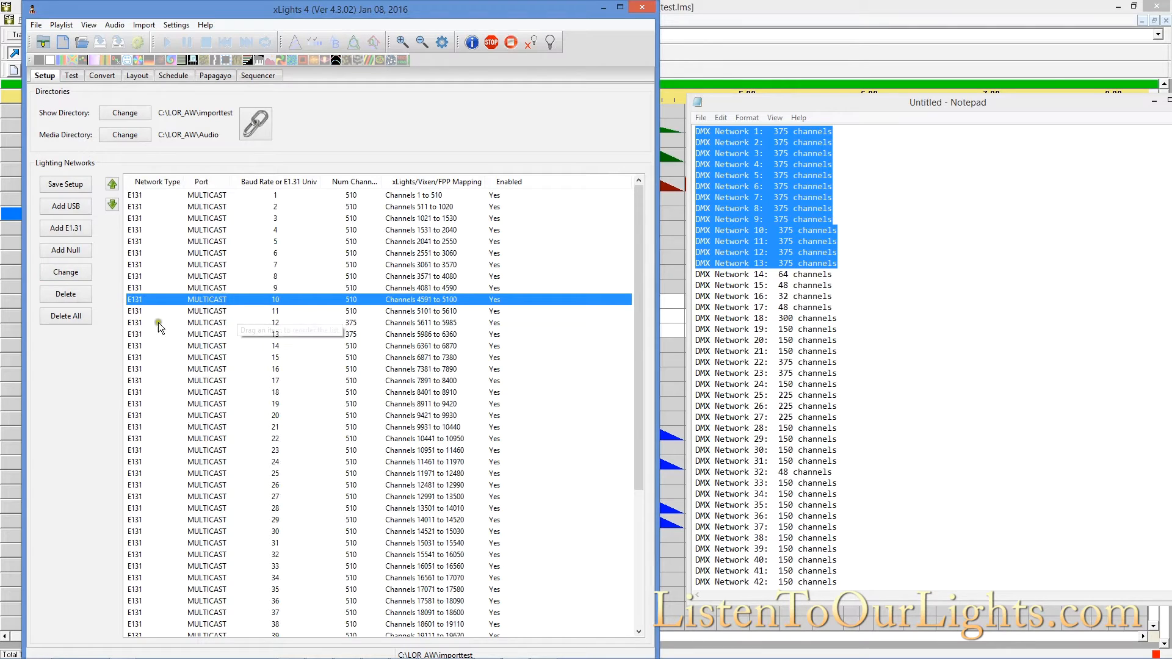
{"action": "left_click", "coordinate": [178, 312]}
{"action": "left_click", "coordinate": [66, 272]}
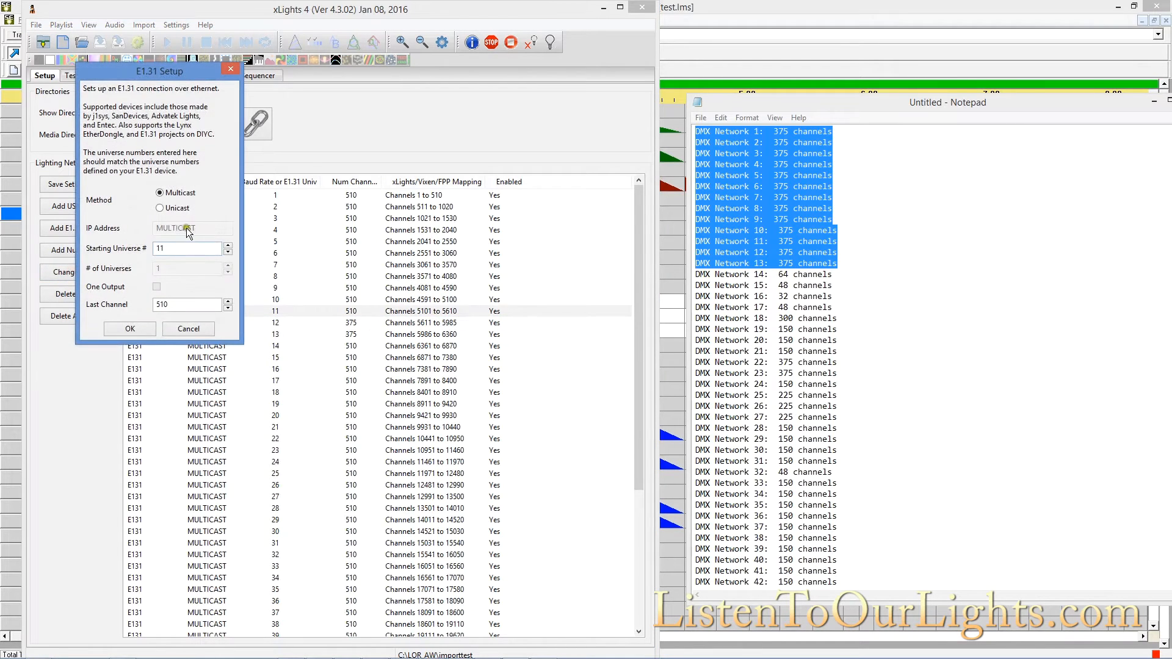
{"action": "double_click", "coordinate": [178, 310]}
{"action": "type", "text": "375"}
{"action": "left_click", "coordinate": [123, 326]}
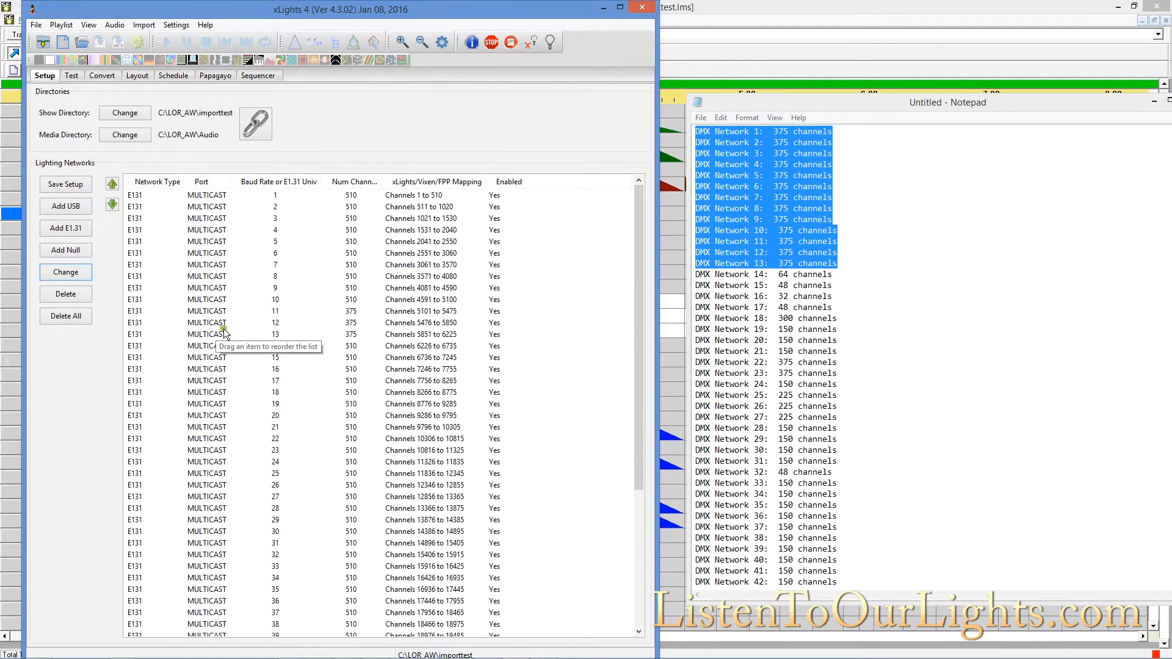
Step: Set the last channel of the E1.31 network for universe 10 to 375
{"action": "left_click", "coordinate": [209, 301]}
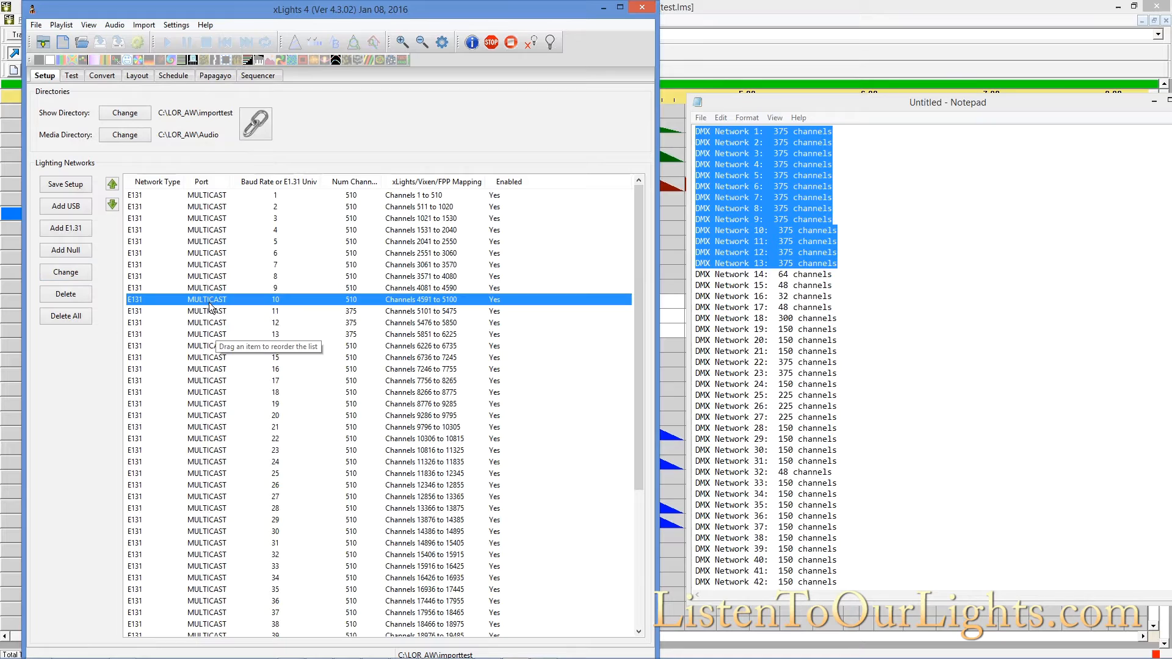
{"action": "left_click", "coordinate": [209, 300]}
{"action": "left_click", "coordinate": [76, 270]}
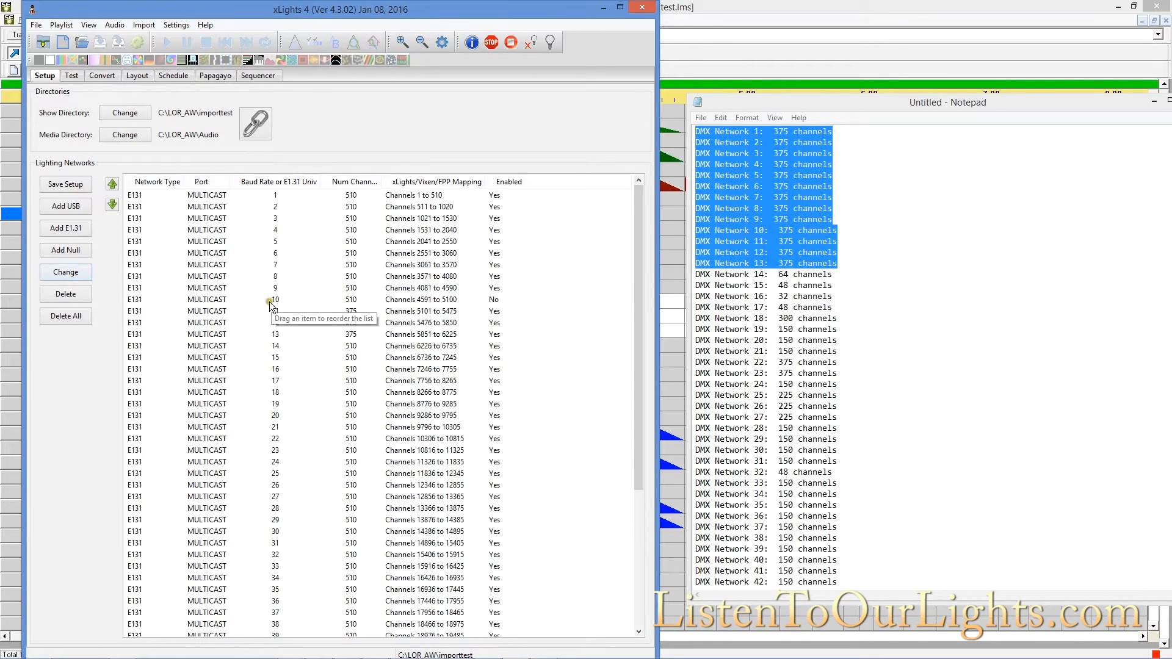
{"action": "left_click", "coordinate": [280, 299]}
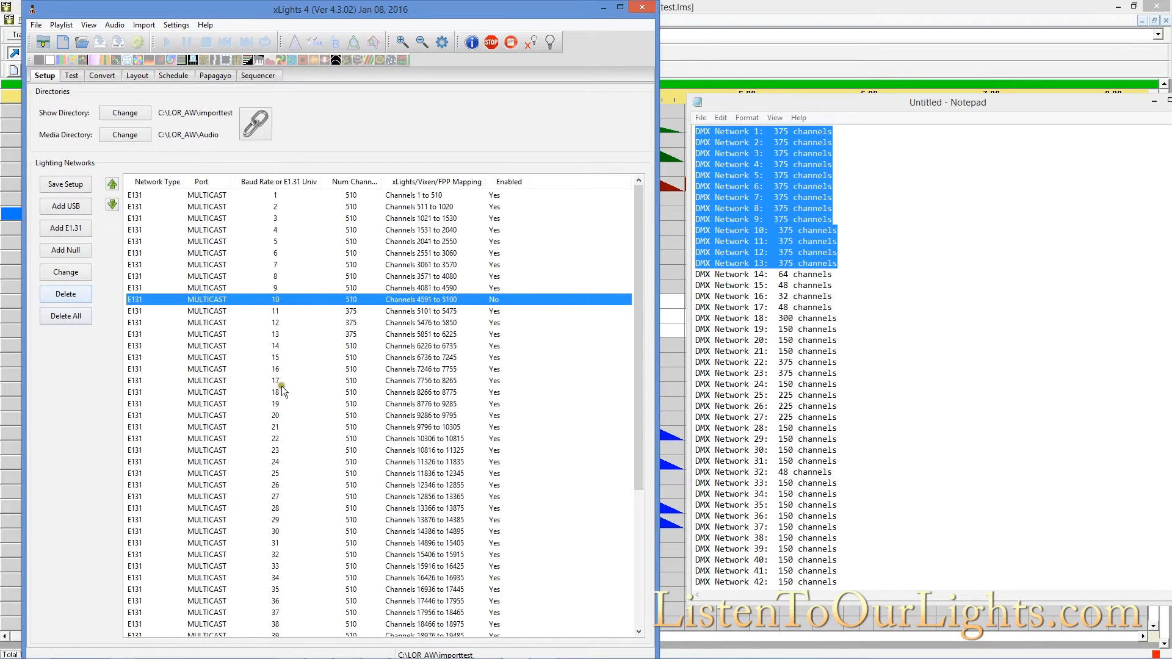
{"action": "left_click", "coordinate": [63, 274]}
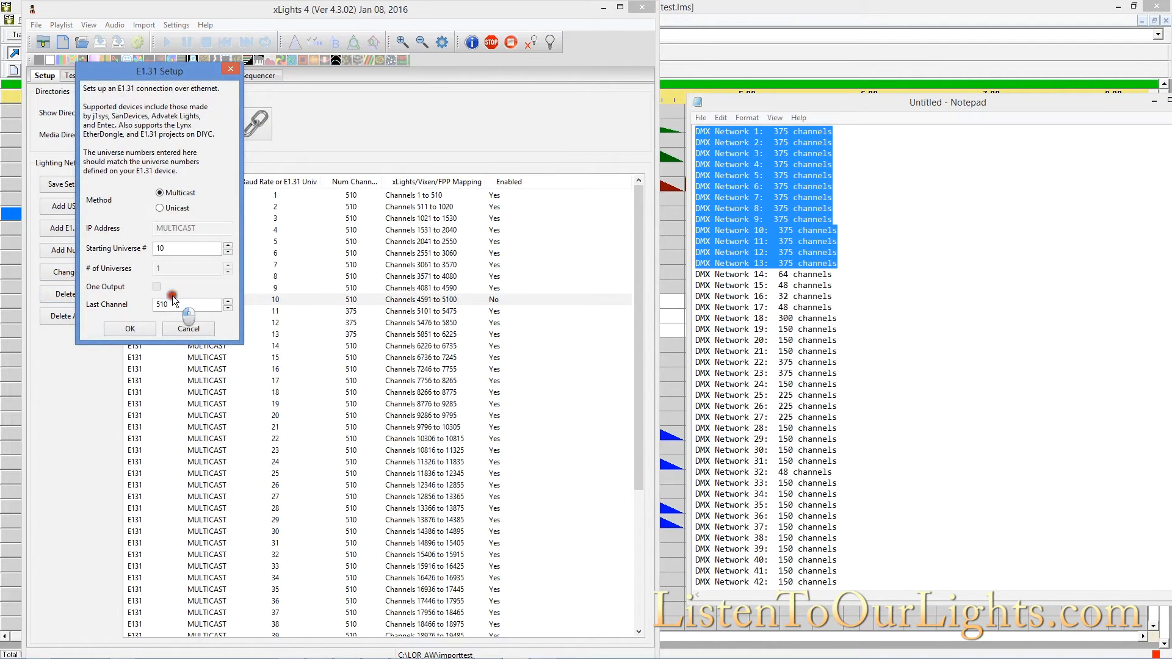
{"action": "left_click_drag", "start_coordinate": [174, 304], "coordinate": [122, 306]}
{"action": "type", "text": "375"}
{"action": "left_click", "coordinate": [137, 328]}
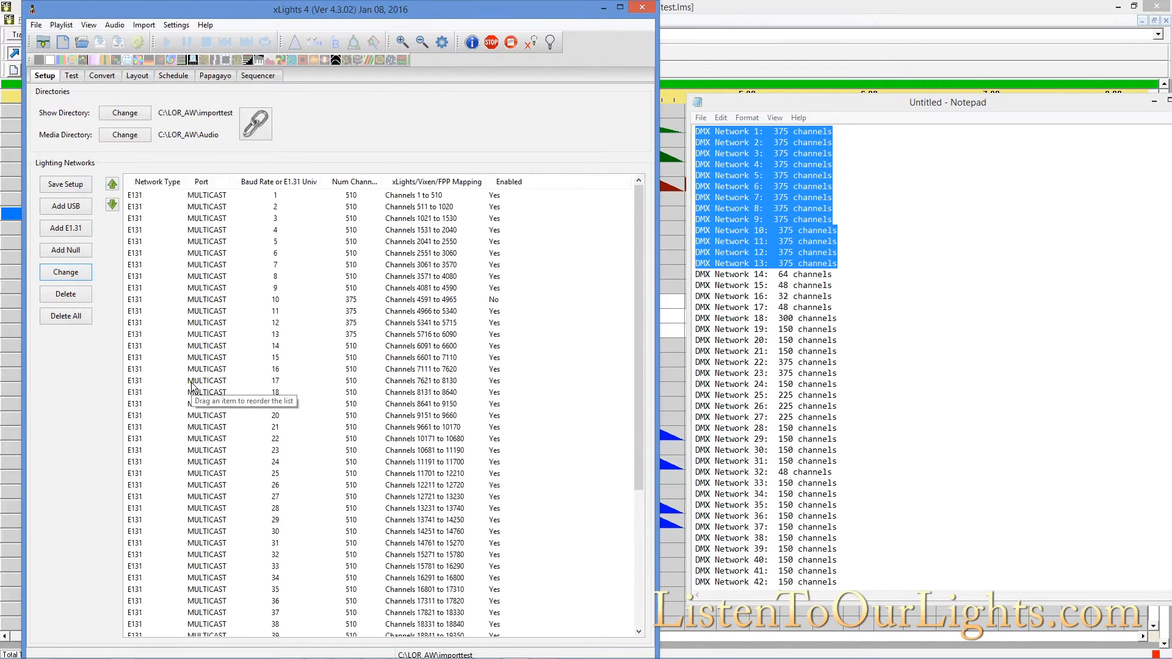
Step: Set the last channel of the E1.31 network for universe 9 to 375
{"action": "left_click", "coordinate": [330, 288]}
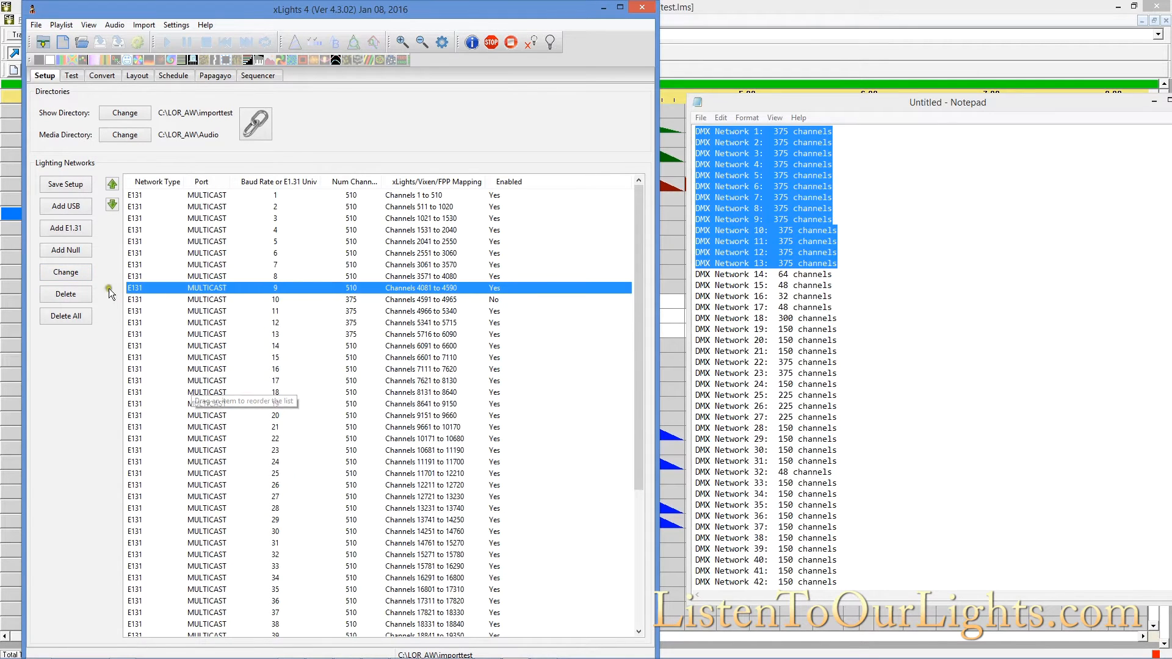
{"action": "left_click", "coordinate": [73, 272]}
{"action": "double_click", "coordinate": [163, 304]}
{"action": "type", "text": "375"}
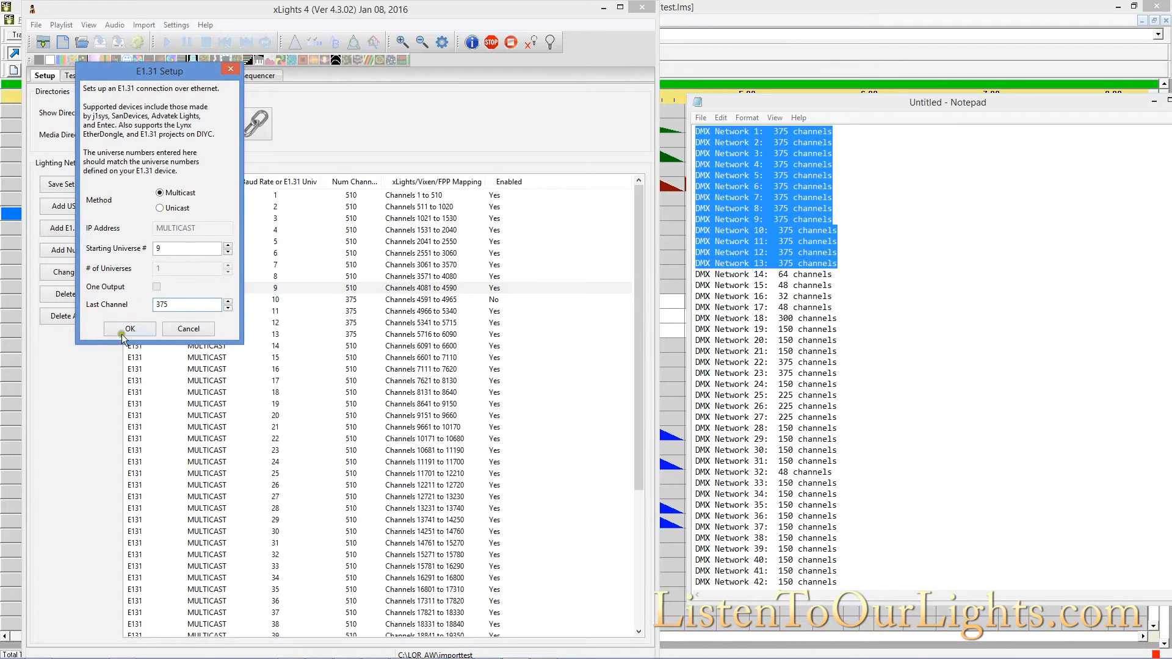
{"action": "left_click", "coordinate": [131, 331]}
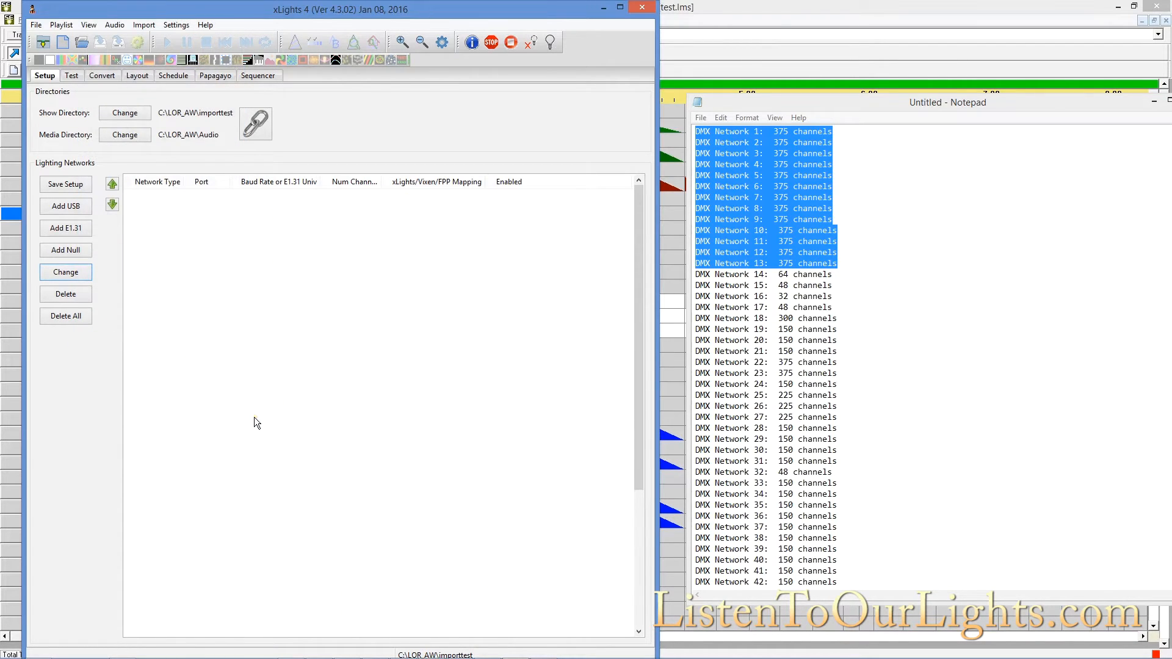
Step: Set the last channel of the E1.31 network for universe 8 to 375
{"action": "left_click", "coordinate": [345, 278]}
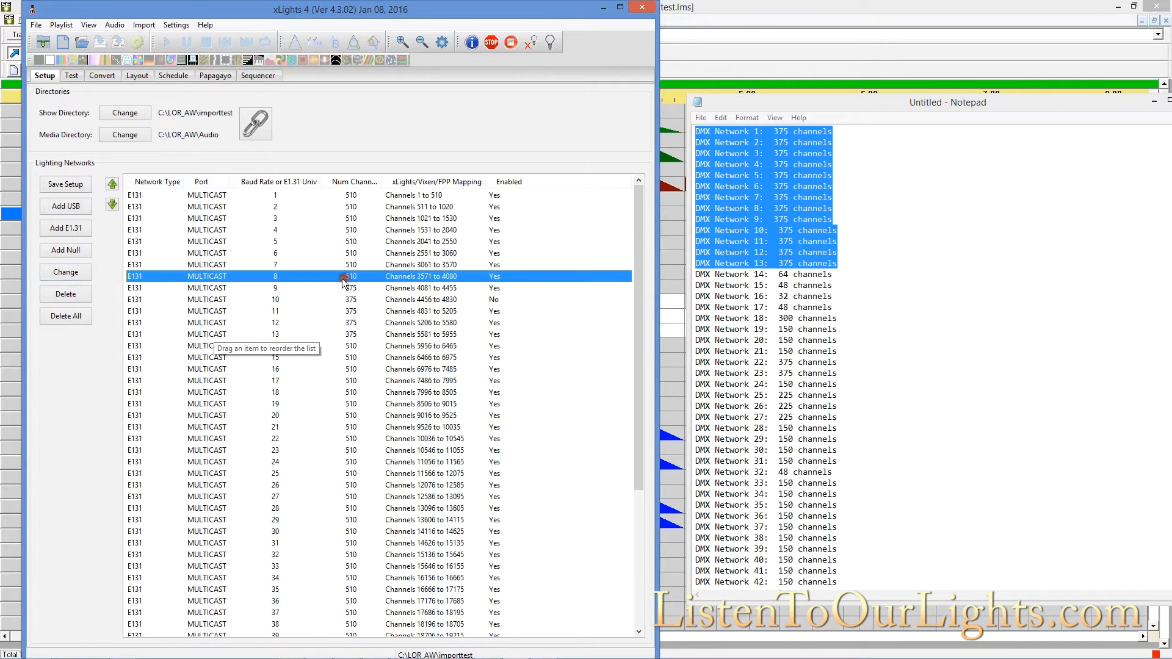
{"action": "left_click", "coordinate": [52, 273]}
{"action": "double_click", "coordinate": [162, 304]}
{"action": "type", "text": "375"}
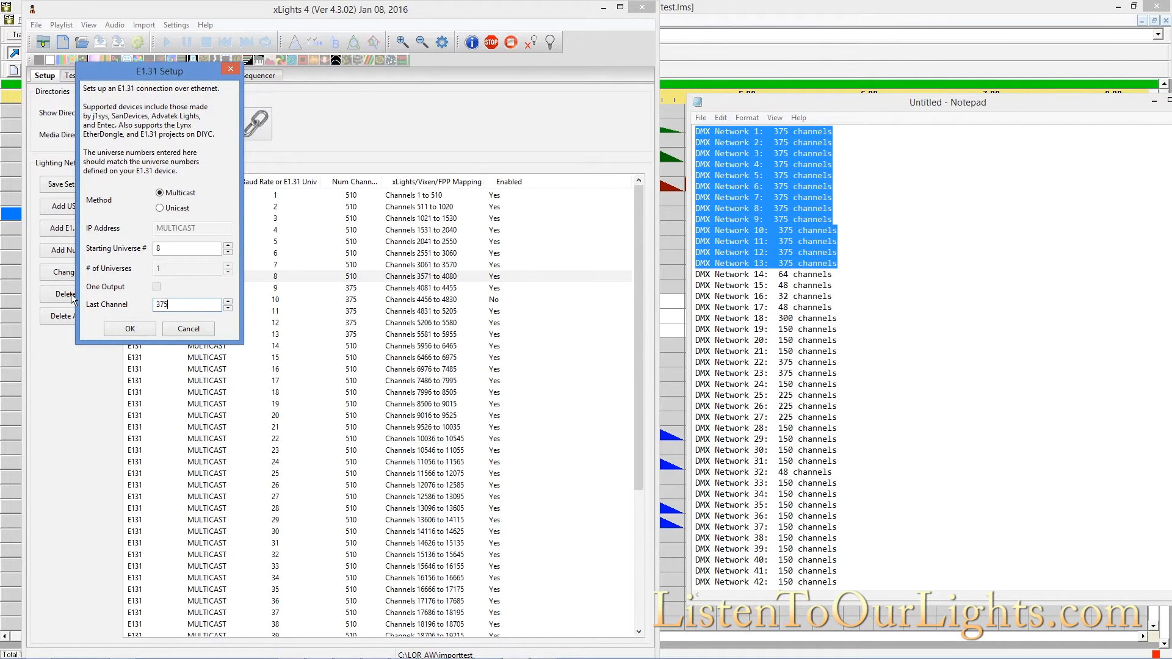
{"action": "left_click", "coordinate": [118, 331]}
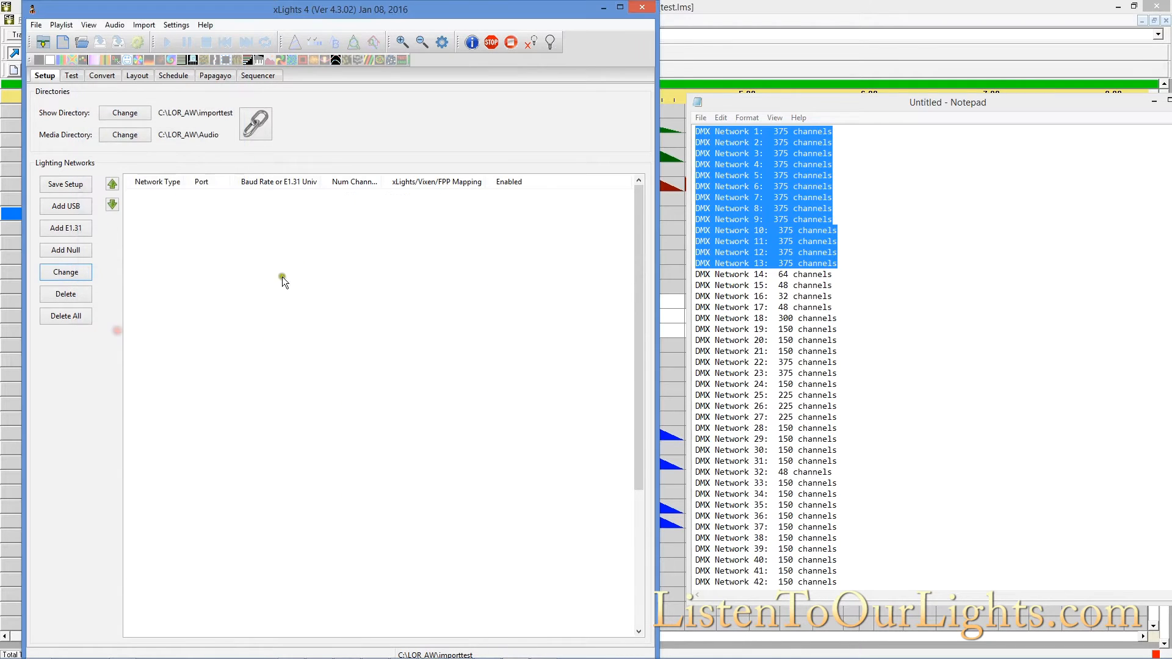
Step: Set the last channel of the E1.31 network for universe 7 to 375
{"action": "left_click", "coordinate": [317, 299]}
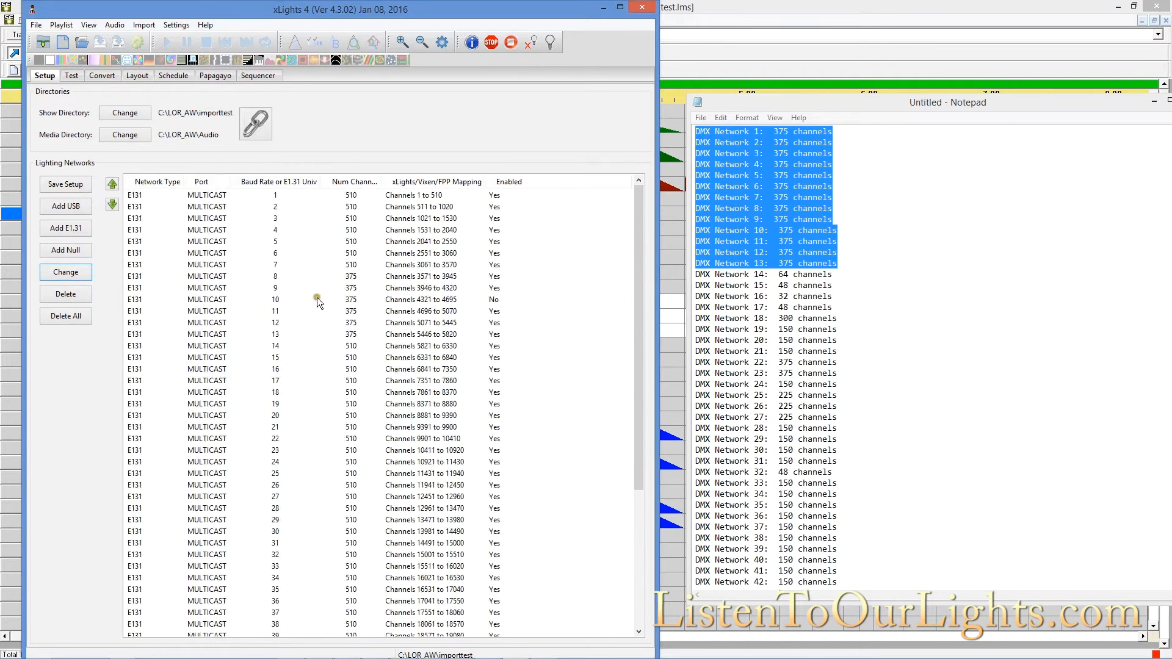
{"action": "left_click", "coordinate": [347, 265]}
{"action": "left_click", "coordinate": [80, 273]}
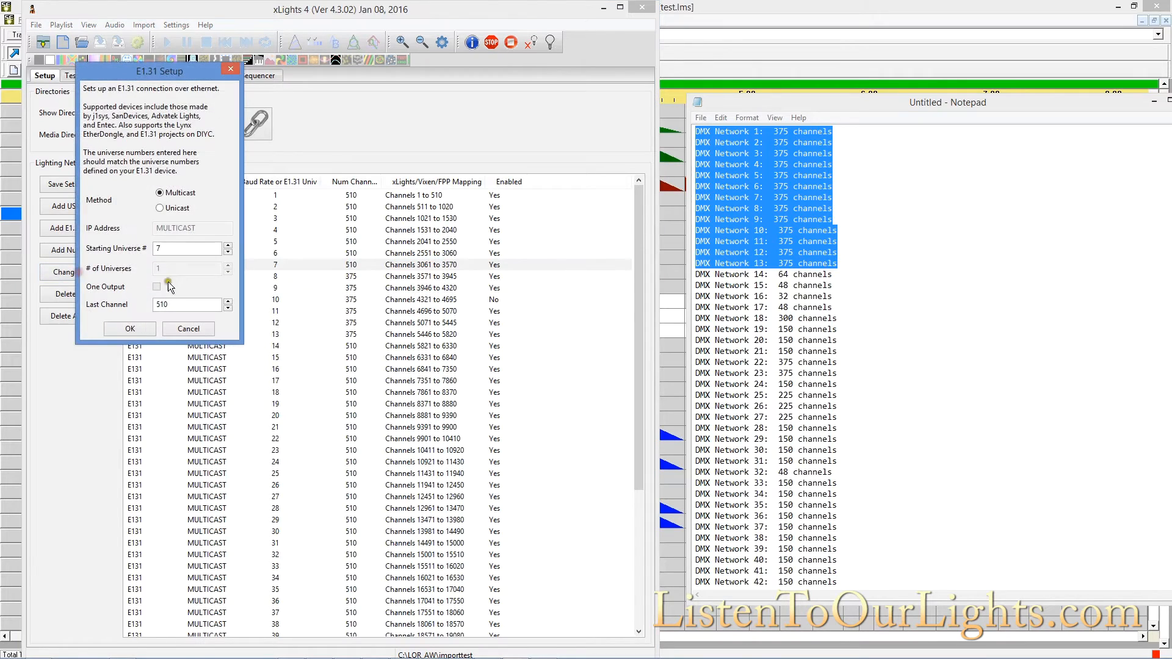
{"action": "double_click", "coordinate": [174, 308]}
{"action": "type", "text": "375"}
{"action": "left_click", "coordinate": [112, 329]}
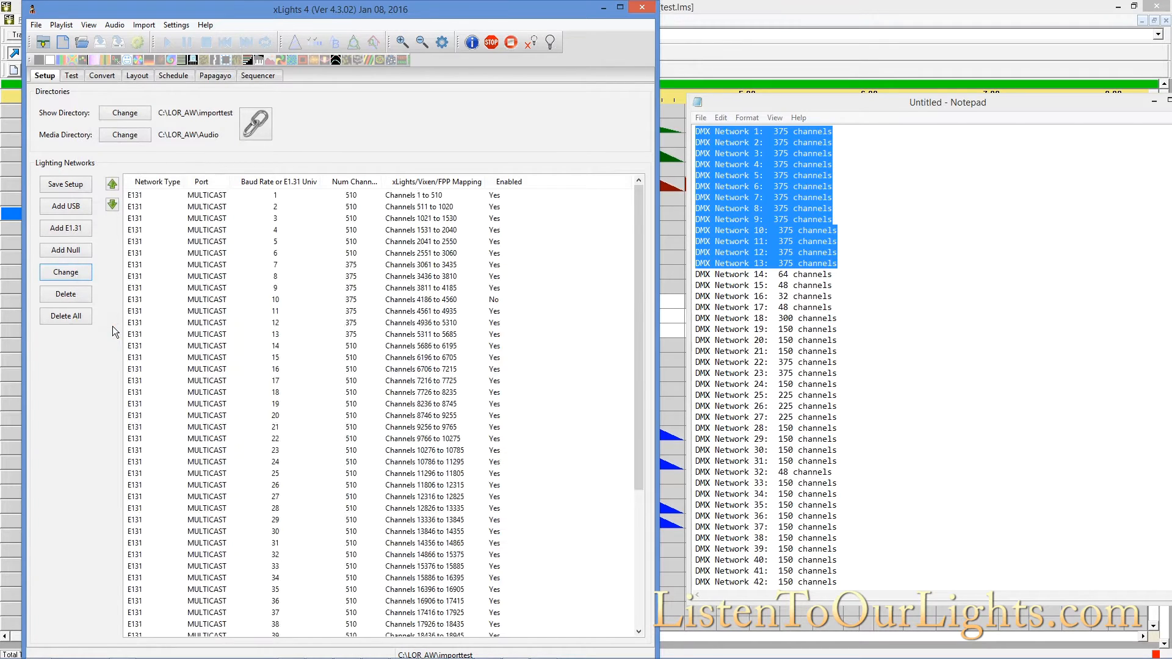
Step: Set the last channel of the E1.31 network for universe 6 to 375
{"action": "left_click", "coordinate": [350, 254]}
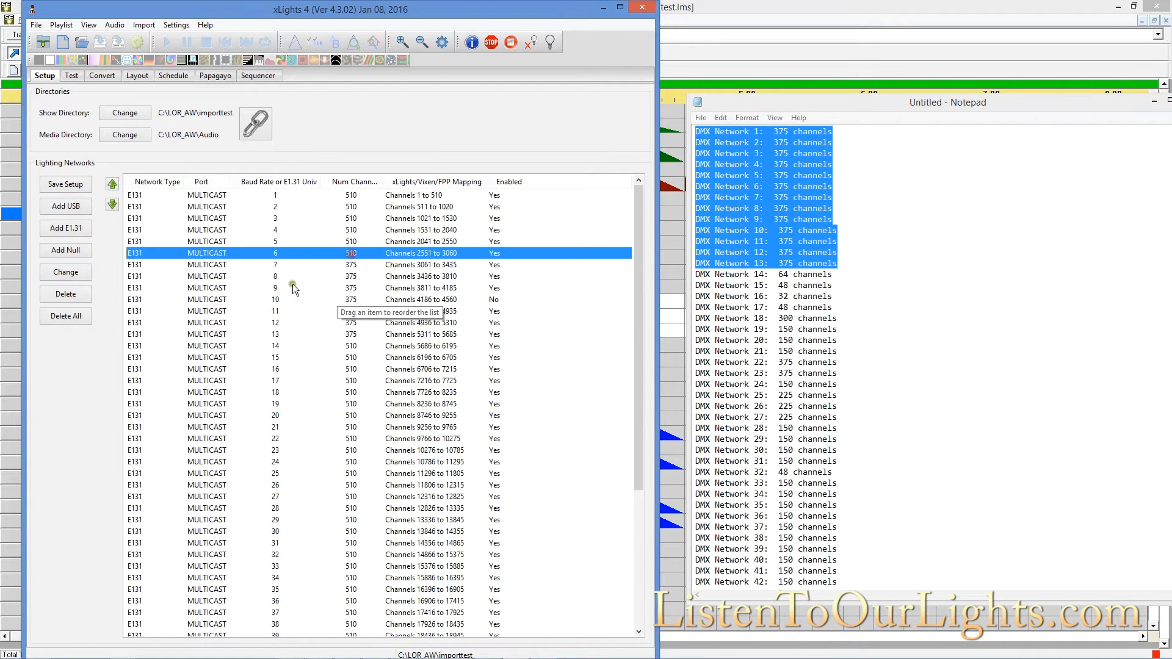
{"action": "left_click", "coordinate": [65, 271]}
{"action": "double_click", "coordinate": [183, 304]}
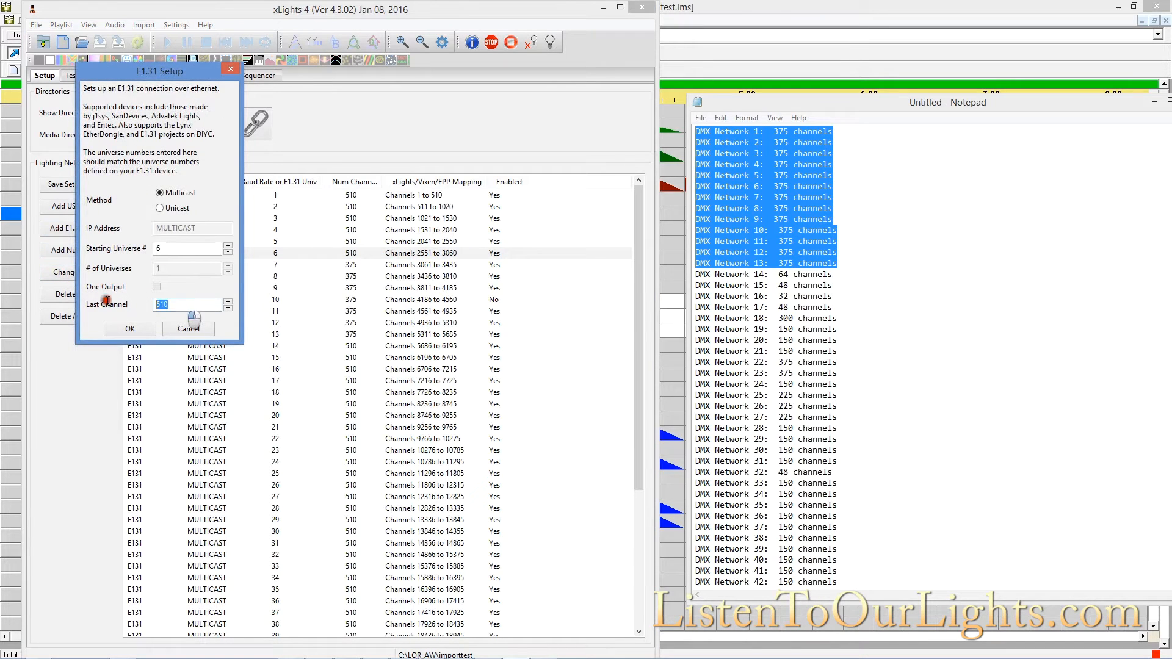
{"action": "type", "text": "375"}
{"action": "left_click", "coordinate": [72, 385]}
{"action": "left_click", "coordinate": [117, 326]}
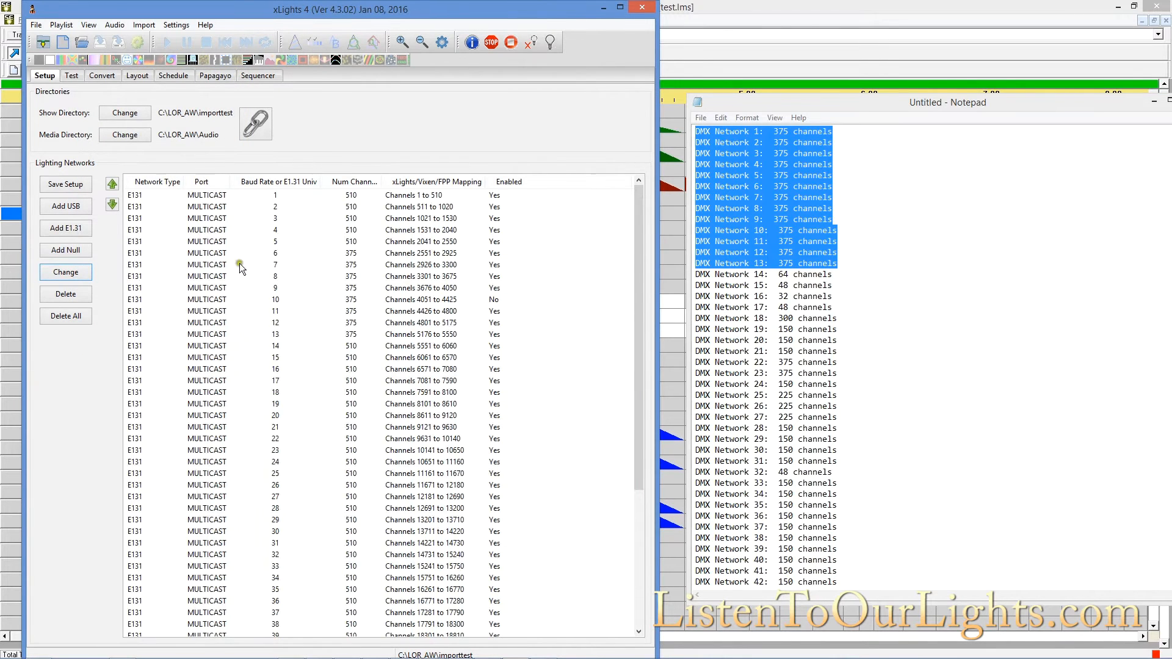
Step: Set the last channel of the E1.31 network for universe 5 to 375
{"action": "left_click", "coordinate": [158, 243]}
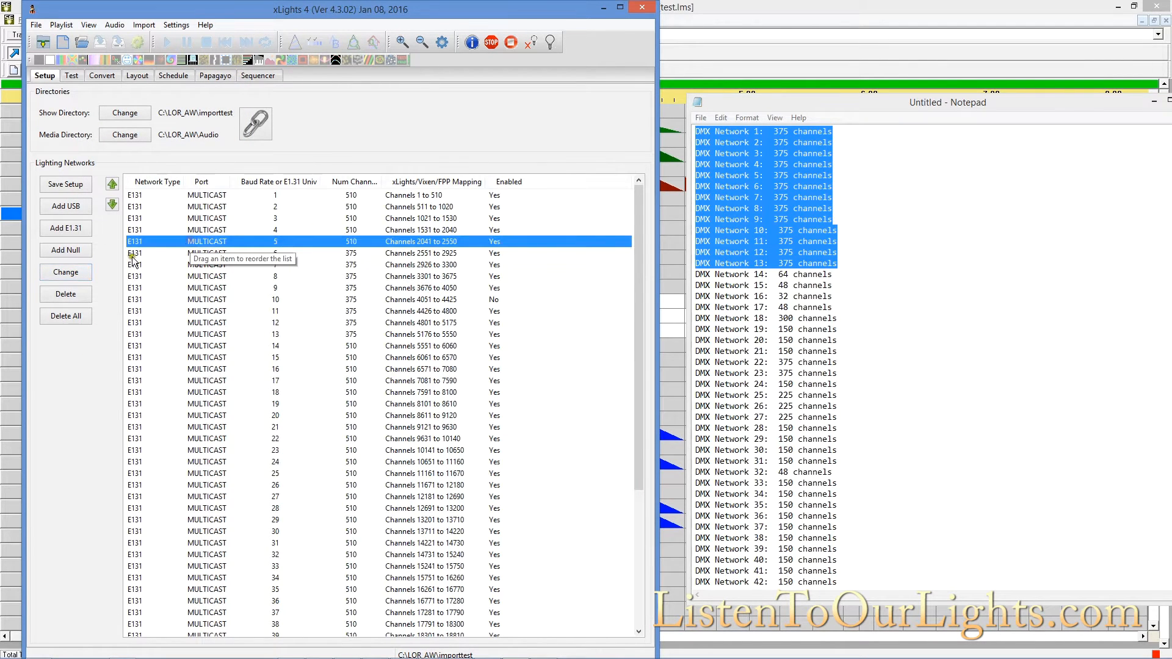
{"action": "left_click", "coordinate": [52, 273]}
{"action": "left_click_drag", "start_coordinate": [174, 300], "coordinate": [106, 297]}
{"action": "type", "text": "375"}
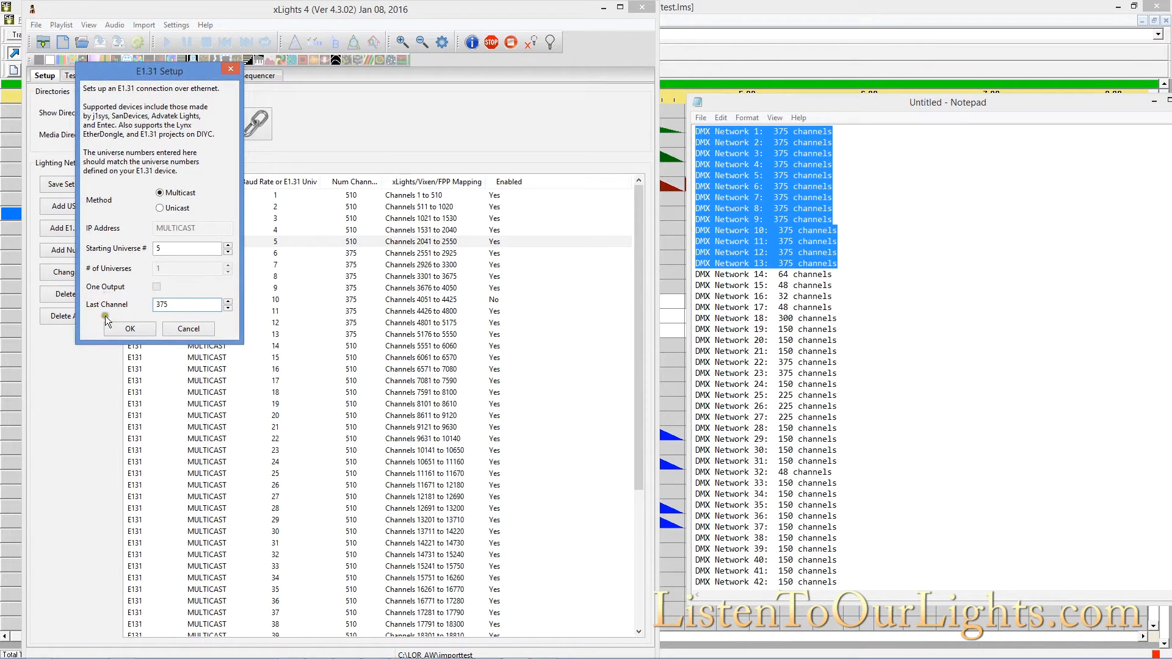
{"action": "left_click", "coordinate": [113, 324]}
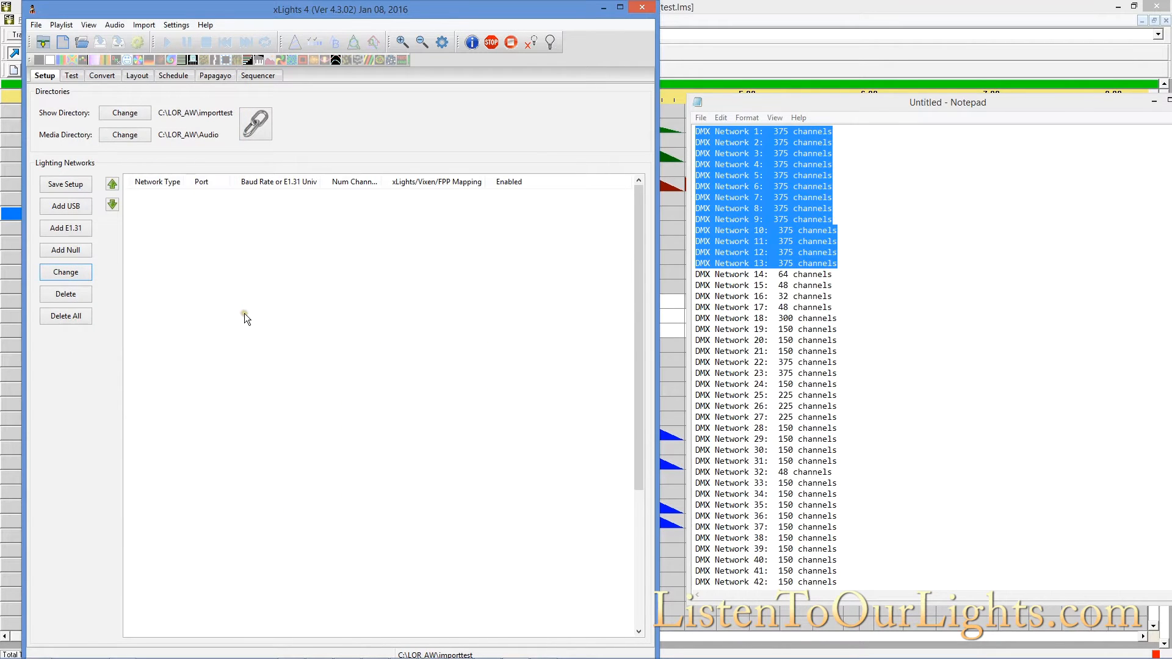
Step: Set the last channel of the E1.31 network for universe 4 to 375
{"action": "left_click", "coordinate": [339, 232]}
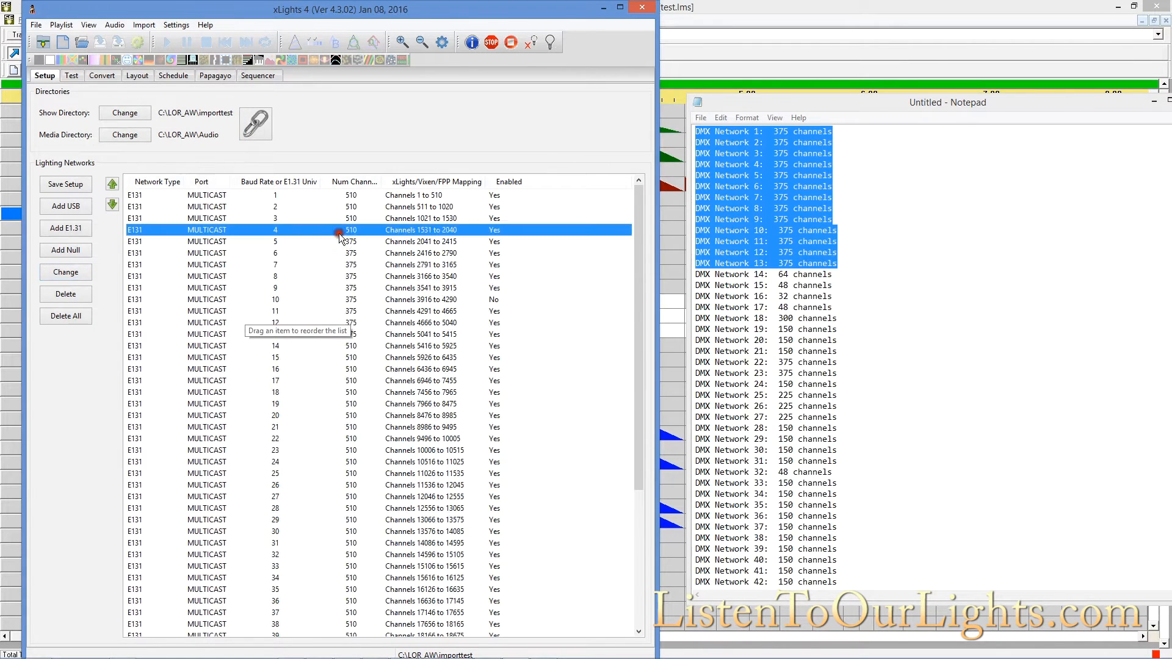
{"action": "left_click", "coordinate": [67, 273]}
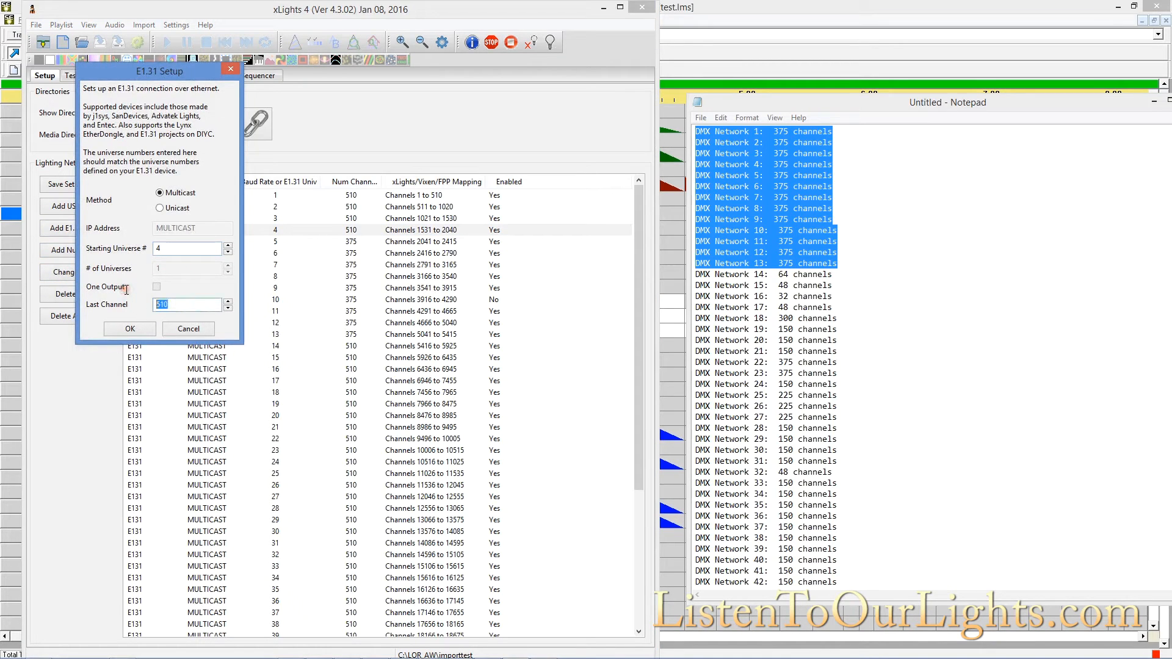
{"action": "type", "text": "375"}
{"action": "left_click", "coordinate": [135, 331]}
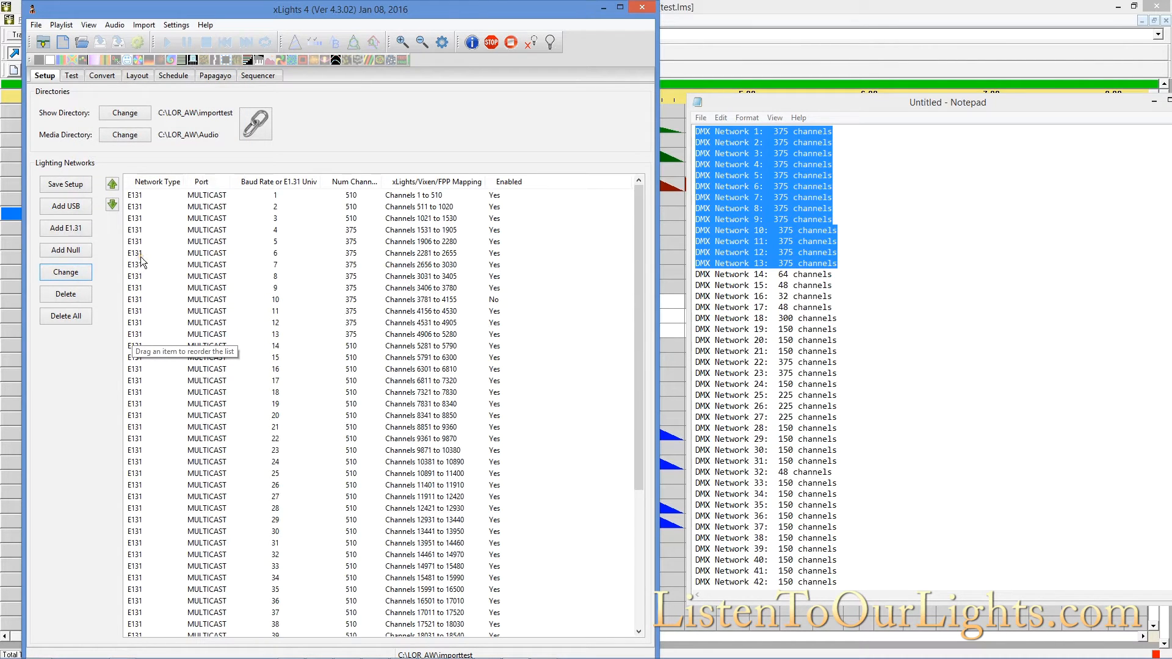
Step: Set the last channel of the E1.31 network for universe 3 to 375
{"action": "left_click", "coordinate": [267, 218]}
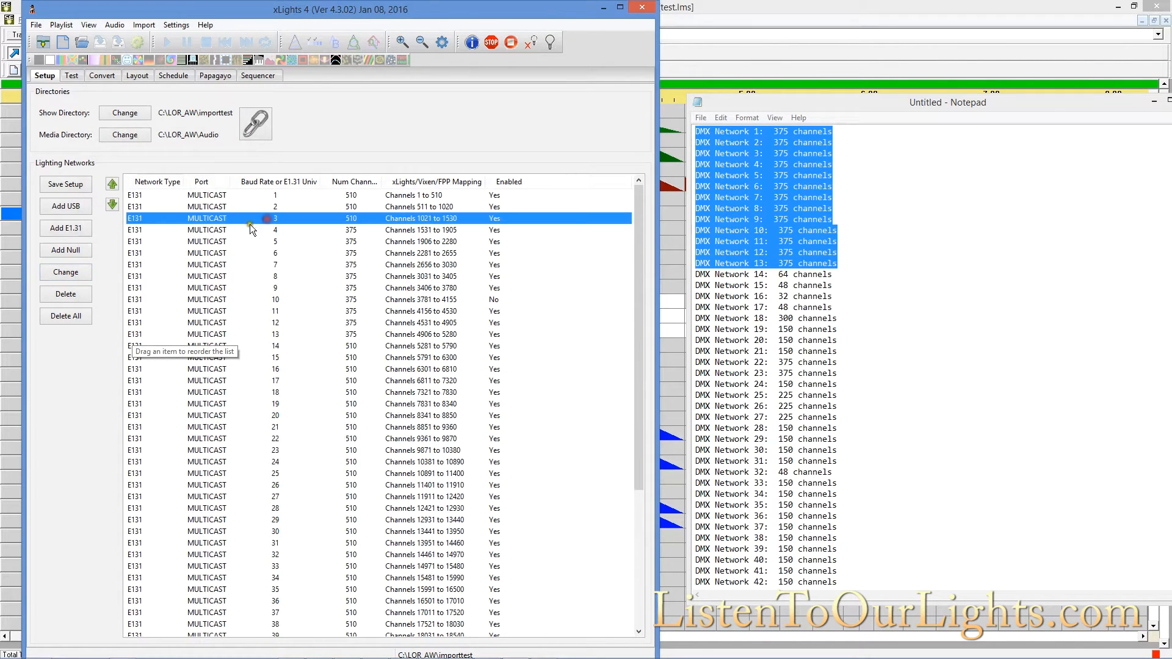
{"action": "left_click", "coordinate": [66, 272]}
{"action": "double_click", "coordinate": [177, 308]}
{"action": "type", "text": "375"}
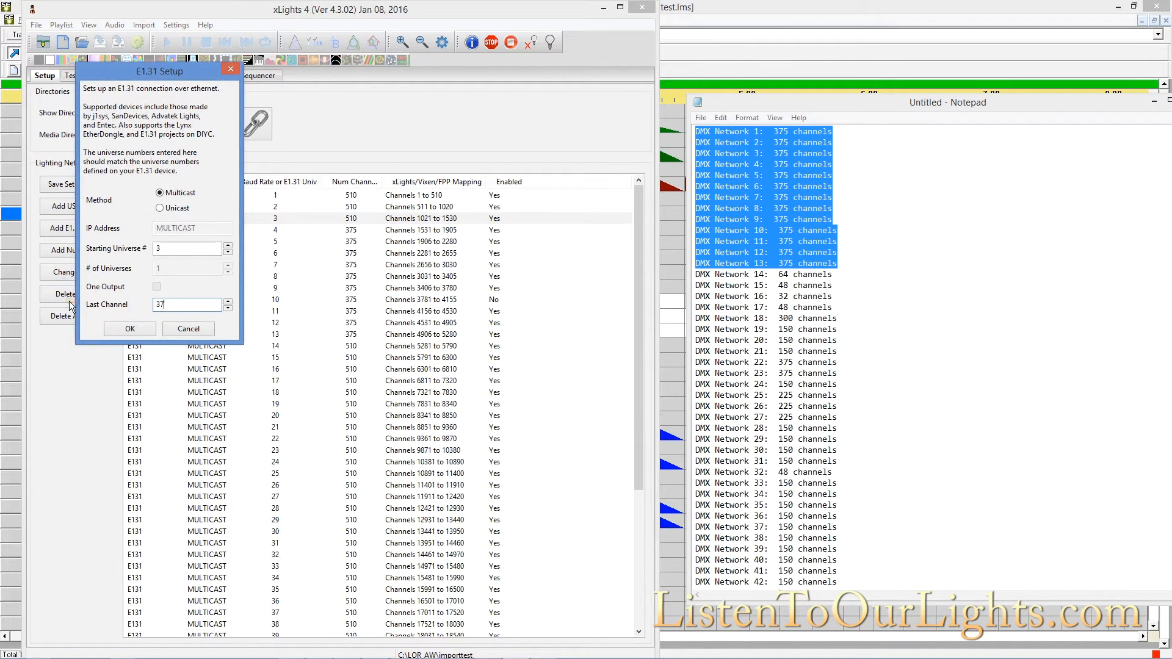
{"action": "left_click", "coordinate": [119, 330]}
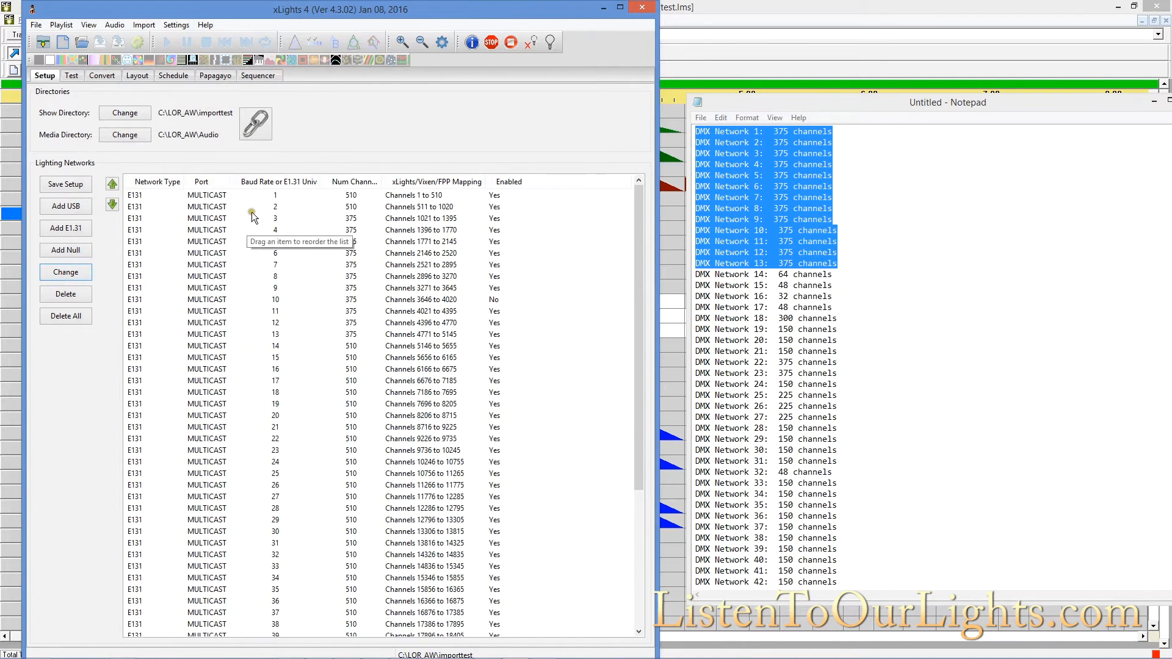
Step: Set the last channel of the E1.31 network for universe 2 to 375
{"action": "left_click", "coordinate": [238, 207]}
{"action": "left_click", "coordinate": [57, 272]}
{"action": "left_click_drag", "start_coordinate": [175, 304], "coordinate": [130, 304]}
{"action": "type", "text": "375"}
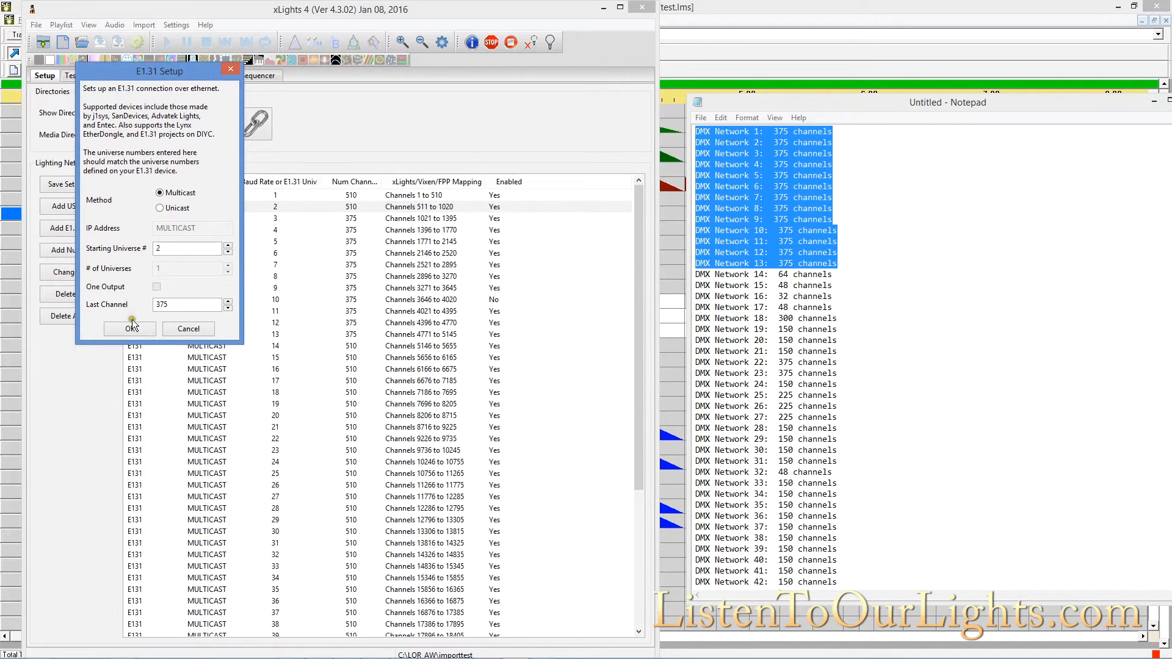
{"action": "left_click", "coordinate": [132, 323]}
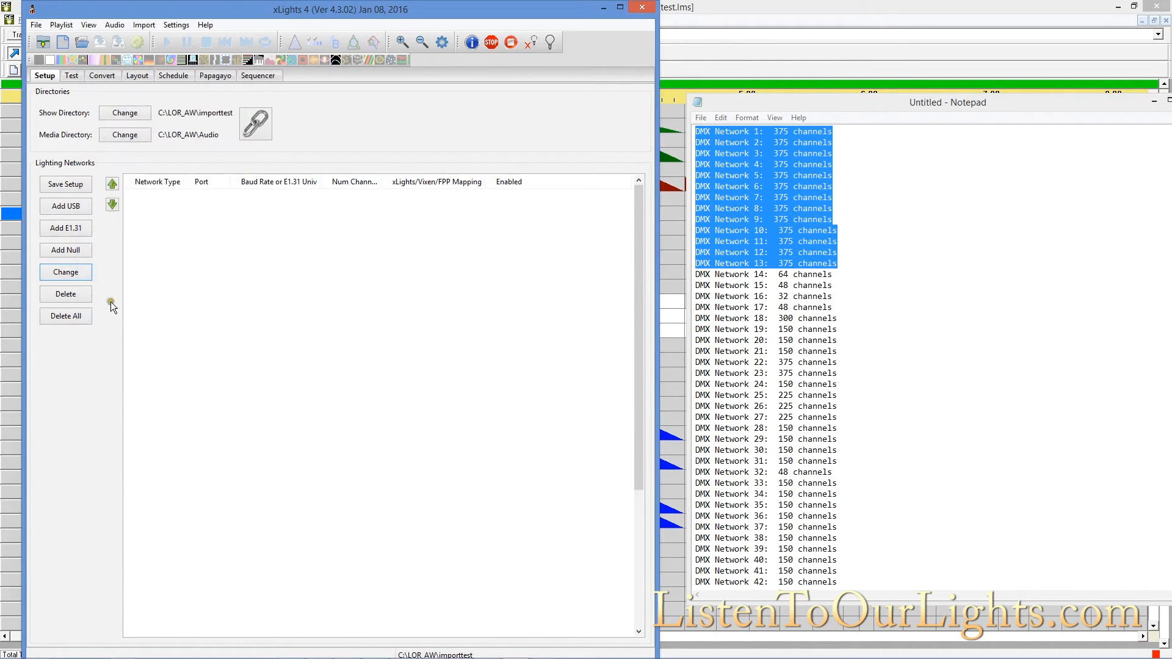
Step: Delete the E1.31 network for universe 1 and add a new multicast E1.31 network for universe 1 with last channel 375
{"action": "left_click", "coordinate": [348, 192]}
{"action": "left_click", "coordinate": [73, 294]}
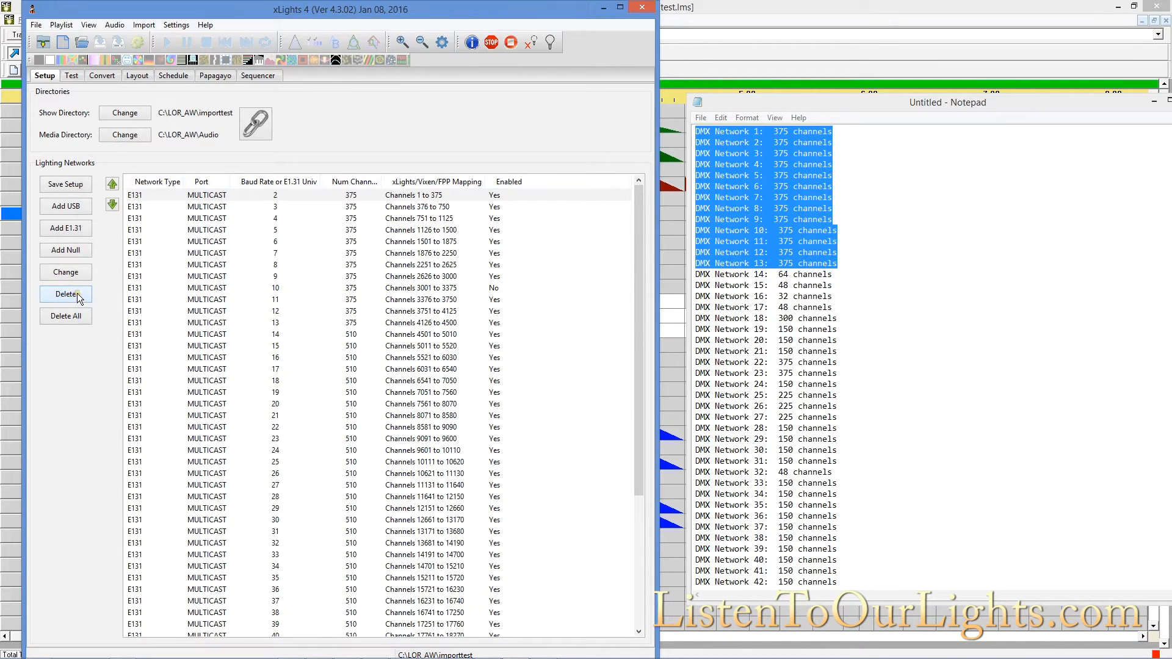
{"action": "left_click", "coordinate": [74, 228]}
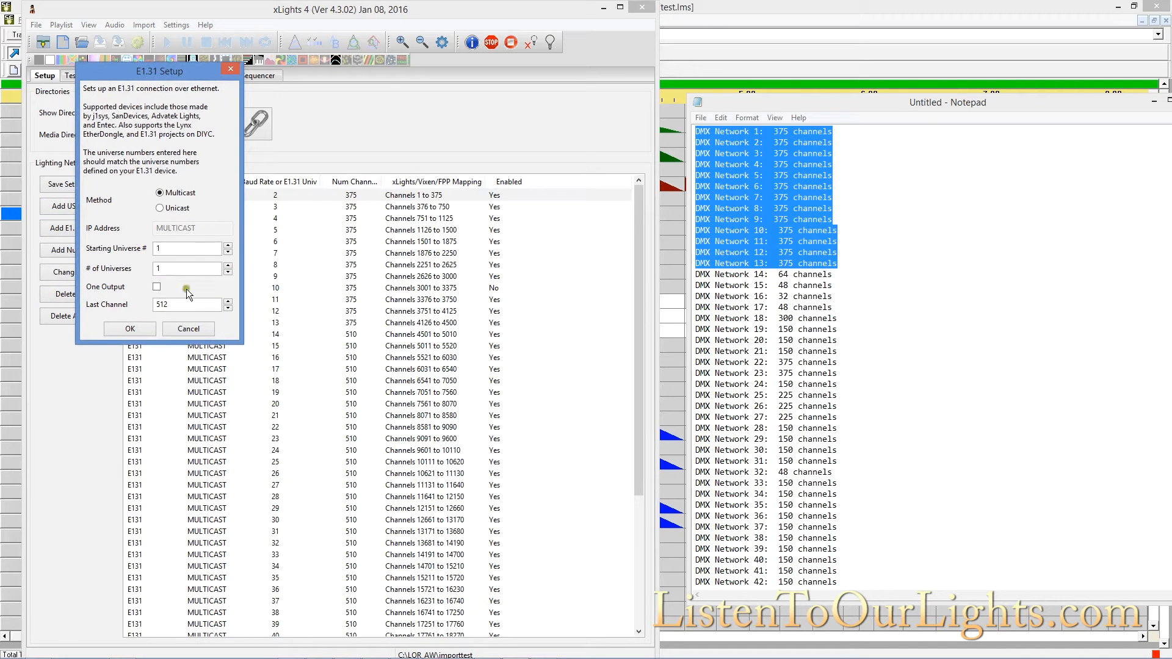
{"action": "left_click_drag", "start_coordinate": [173, 298], "coordinate": [96, 301]}
{"action": "type", "text": "375"}
{"action": "left_click", "coordinate": [127, 330]}
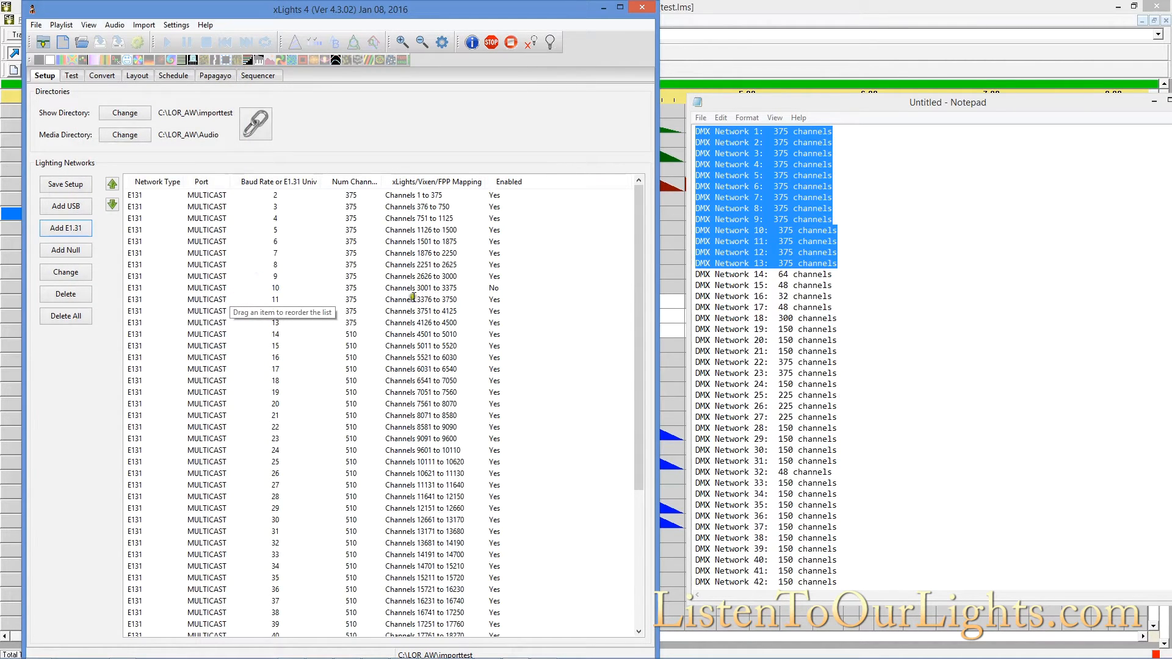
Step: Move the E1.31 network for universe 1 from the end of the lighting networks list to the first position
{"action": "left_click_drag", "start_coordinate": [639, 323], "coordinate": [621, 467]}
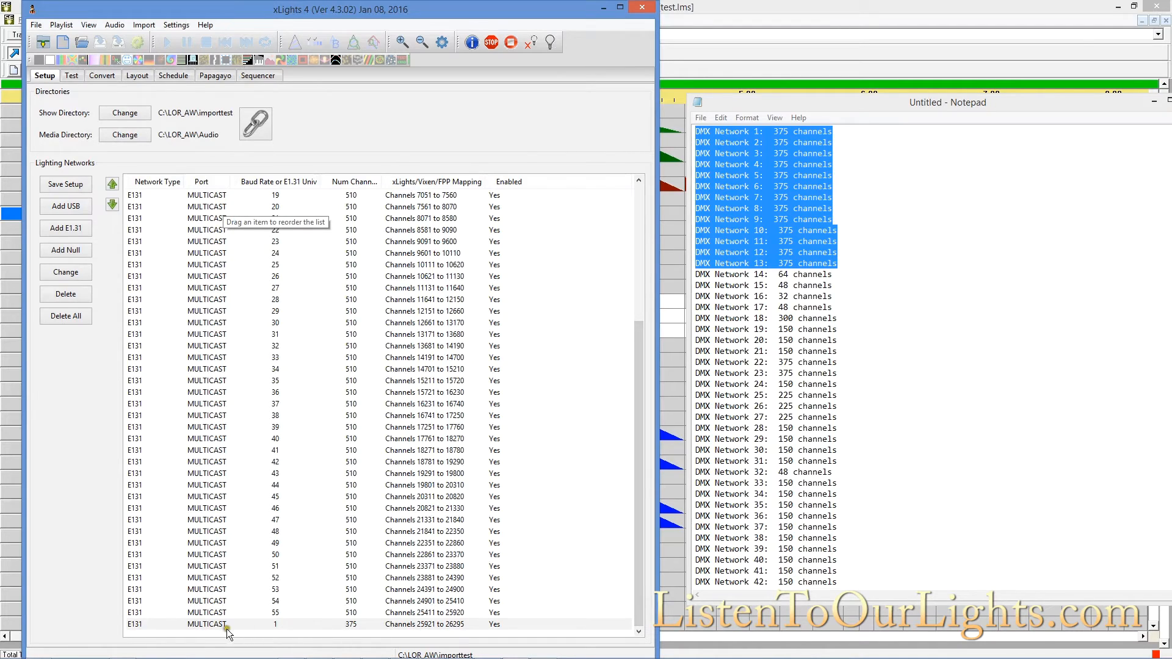
{"action": "left_click_drag", "start_coordinate": [228, 625], "coordinate": [222, 199]}
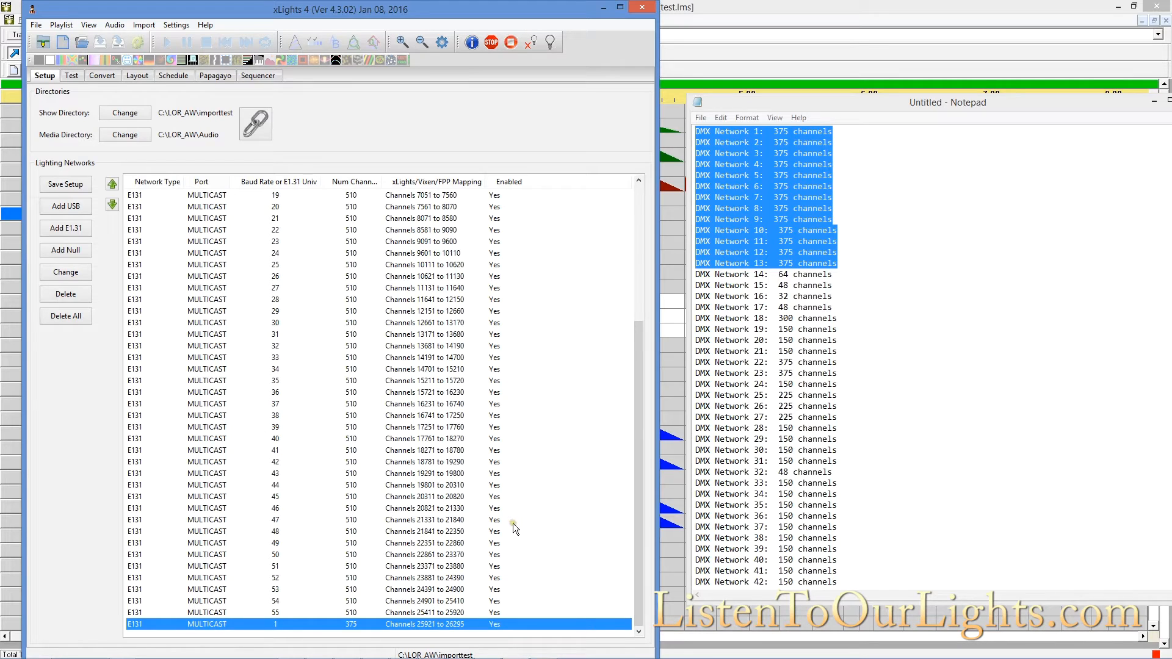
{"action": "left_click", "coordinate": [113, 187]}
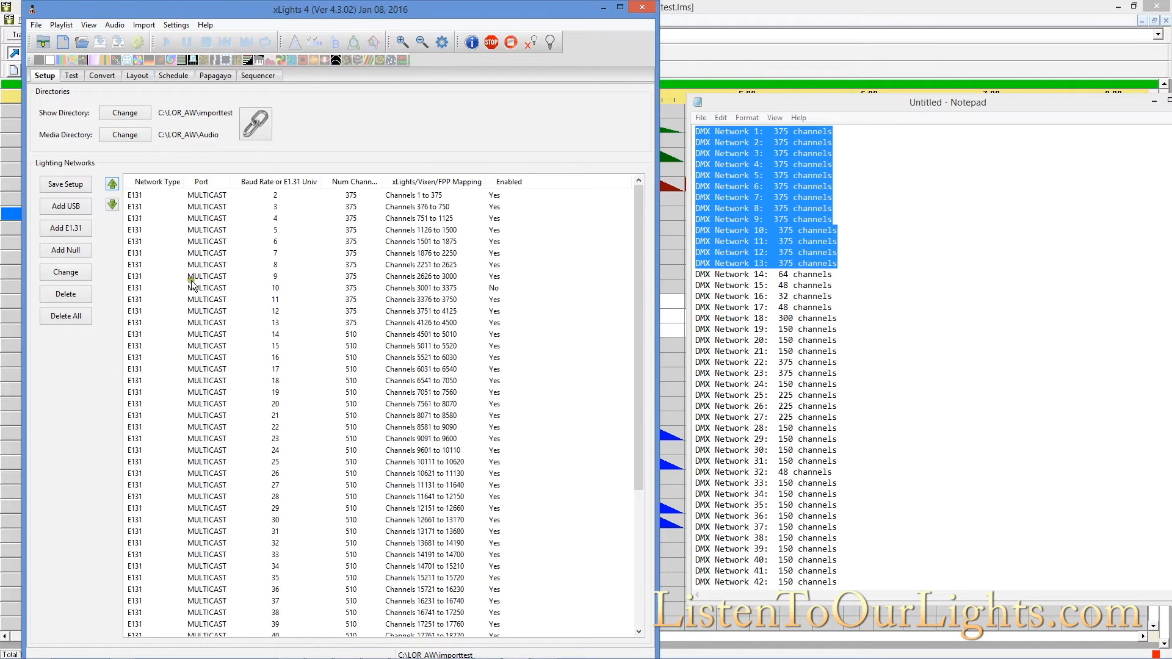
{"action": "left_click_drag", "start_coordinate": [639, 244], "coordinate": [625, 409]}
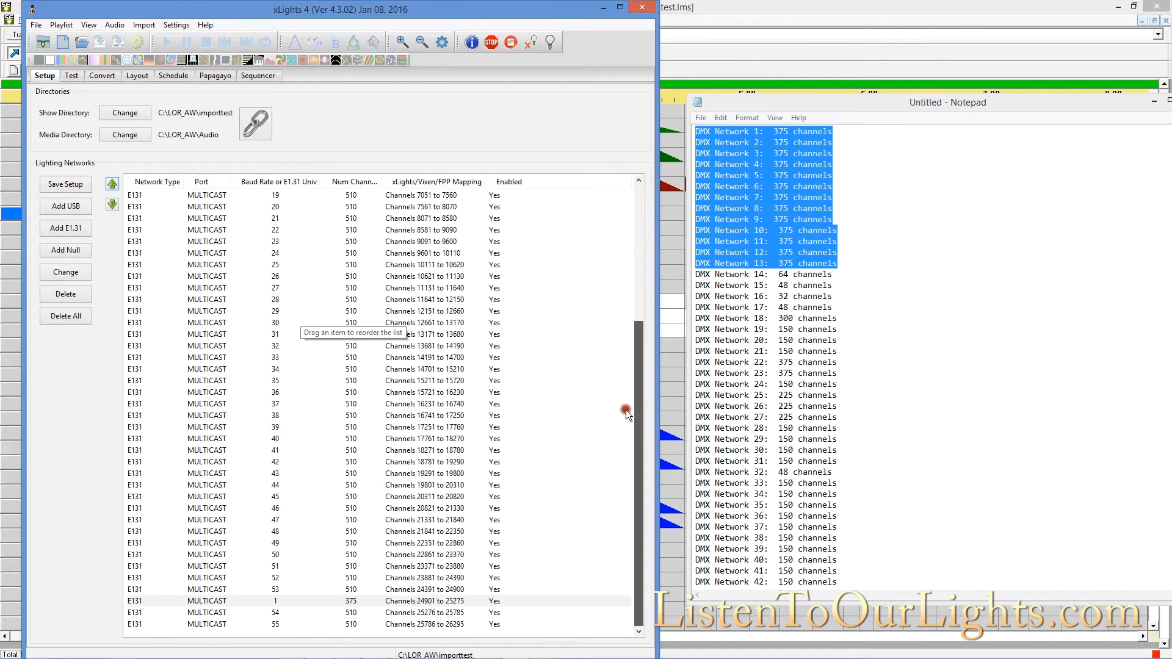
{"action": "left_click", "coordinate": [203, 606]}
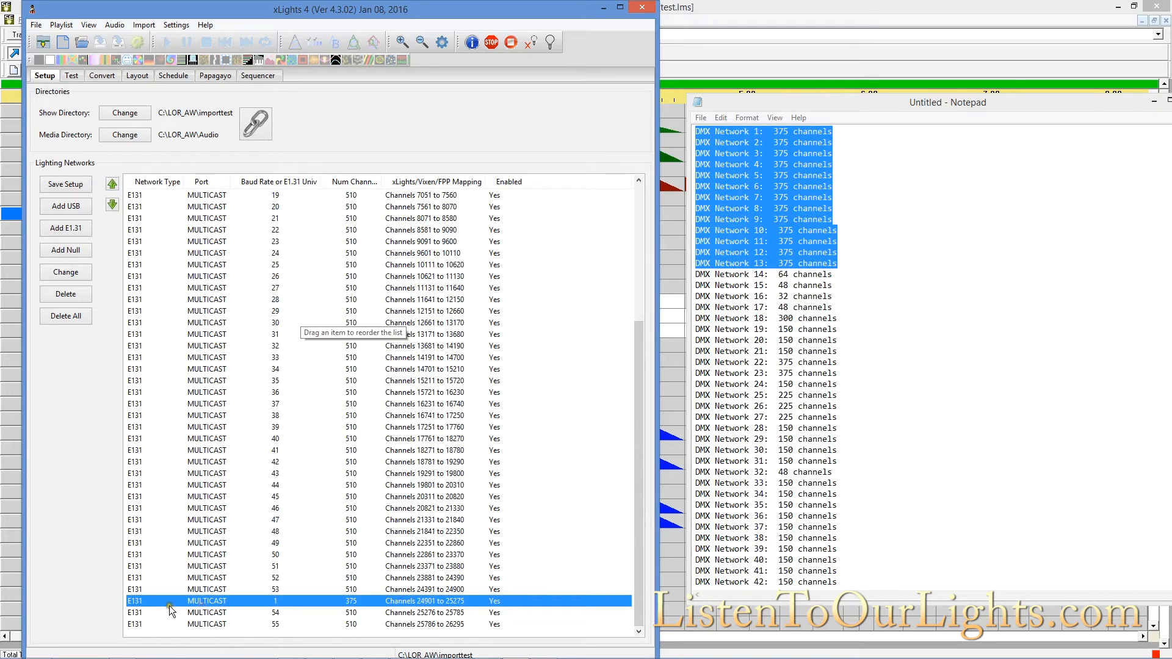
{"action": "left_click_drag", "start_coordinate": [205, 597], "coordinate": [206, 295]}
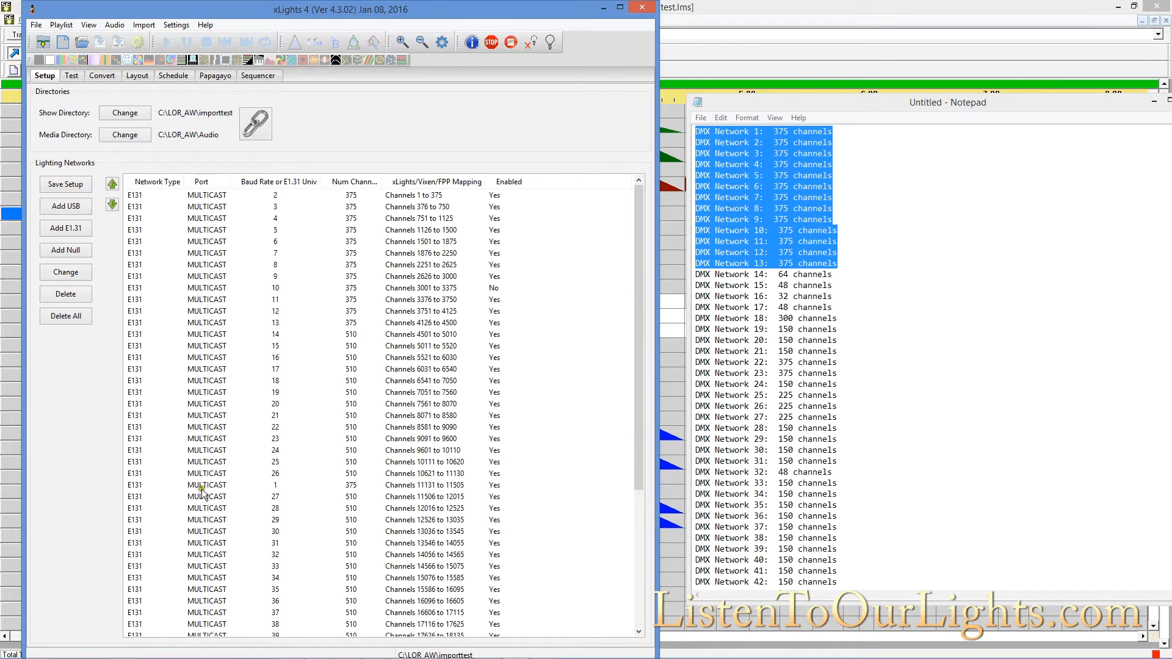
{"action": "left_click_drag", "start_coordinate": [211, 486], "coordinate": [208, 194]}
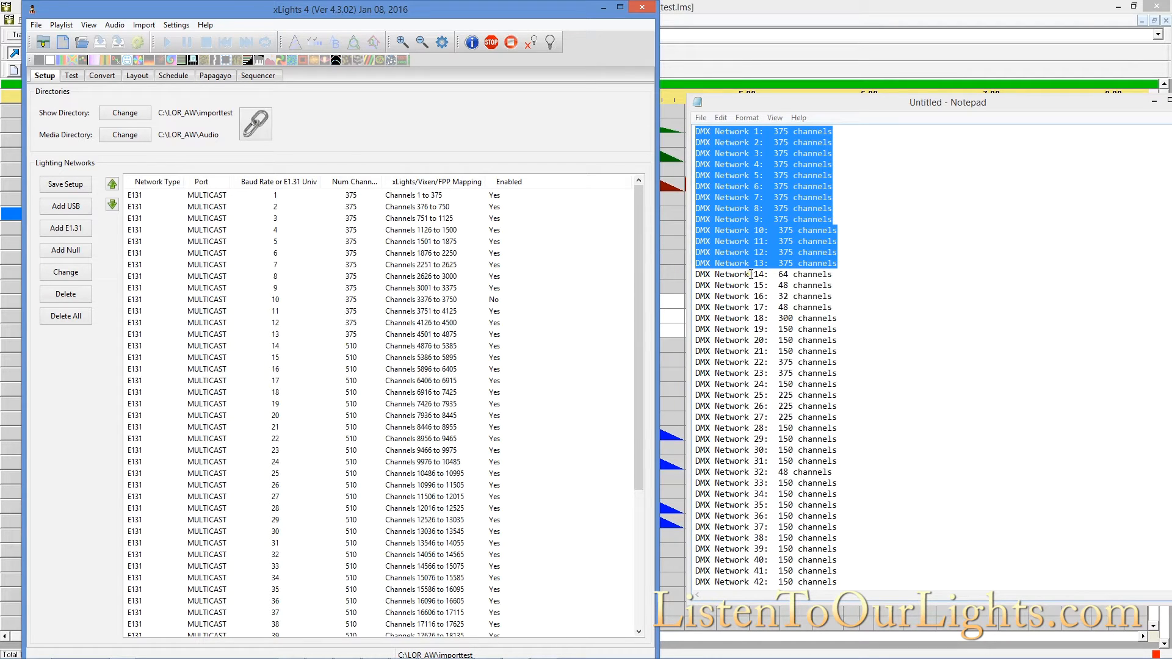
Step: Set the last channel of the E1.31 network for universe 14 to 64
{"action": "left_click_drag", "start_coordinate": [838, 274], "coordinate": [691, 275]}
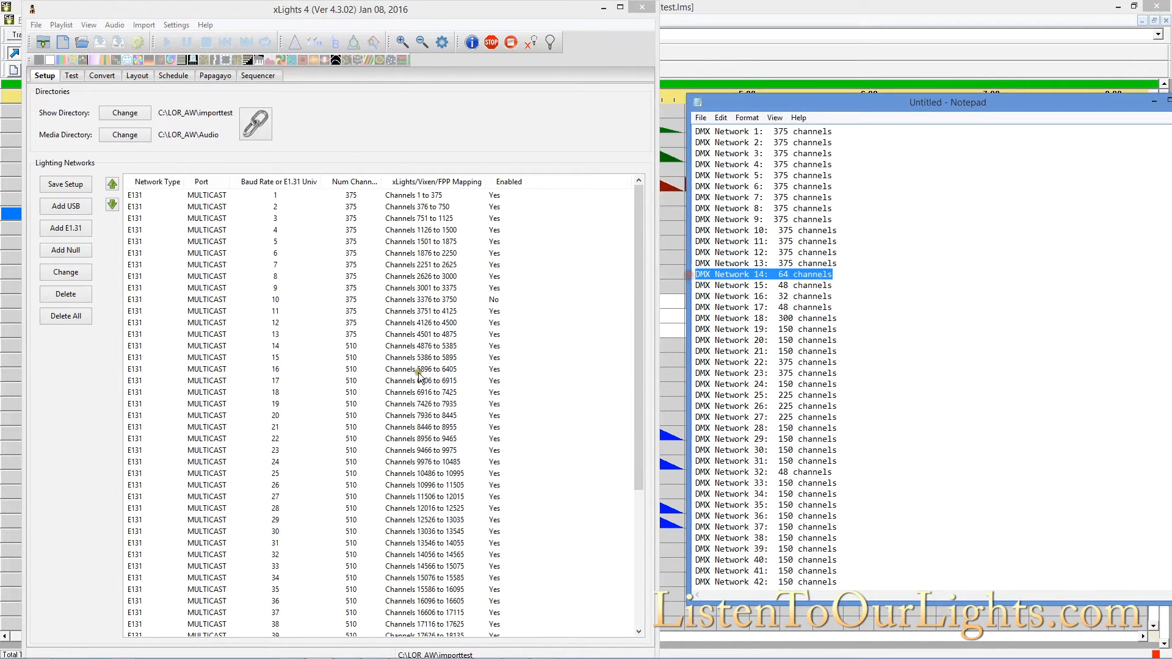
{"action": "left_click", "coordinate": [276, 347]}
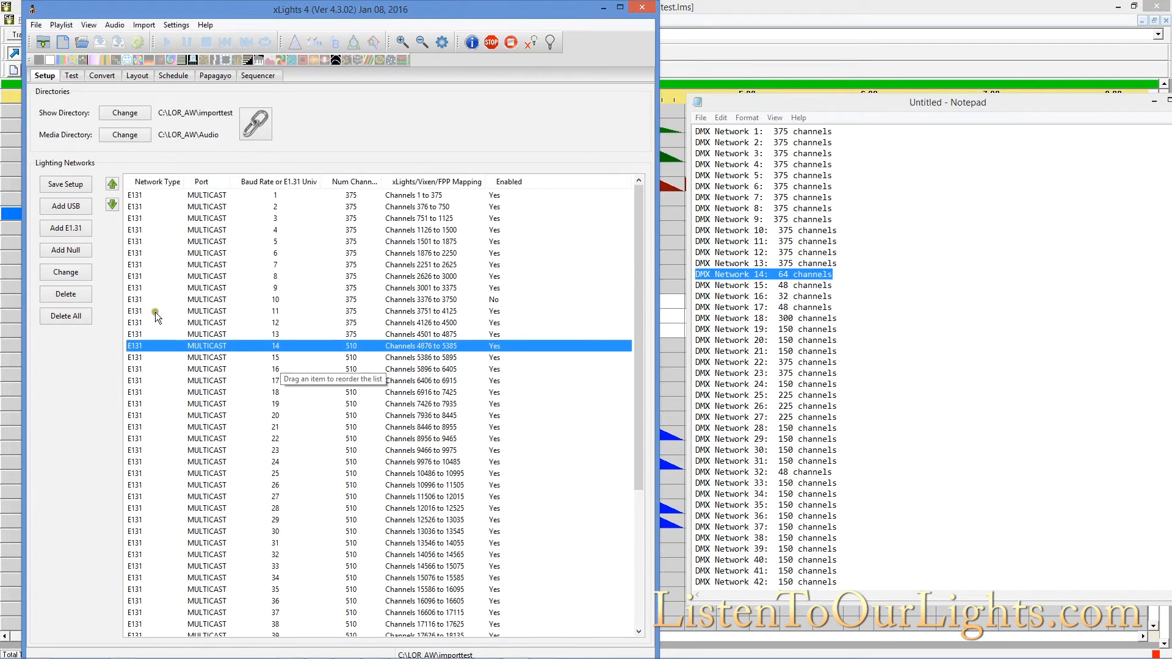
{"action": "left_click", "coordinate": [66, 271]}
{"action": "left_click_drag", "start_coordinate": [171, 310], "coordinate": [121, 305]}
{"action": "type", "text": "64"}
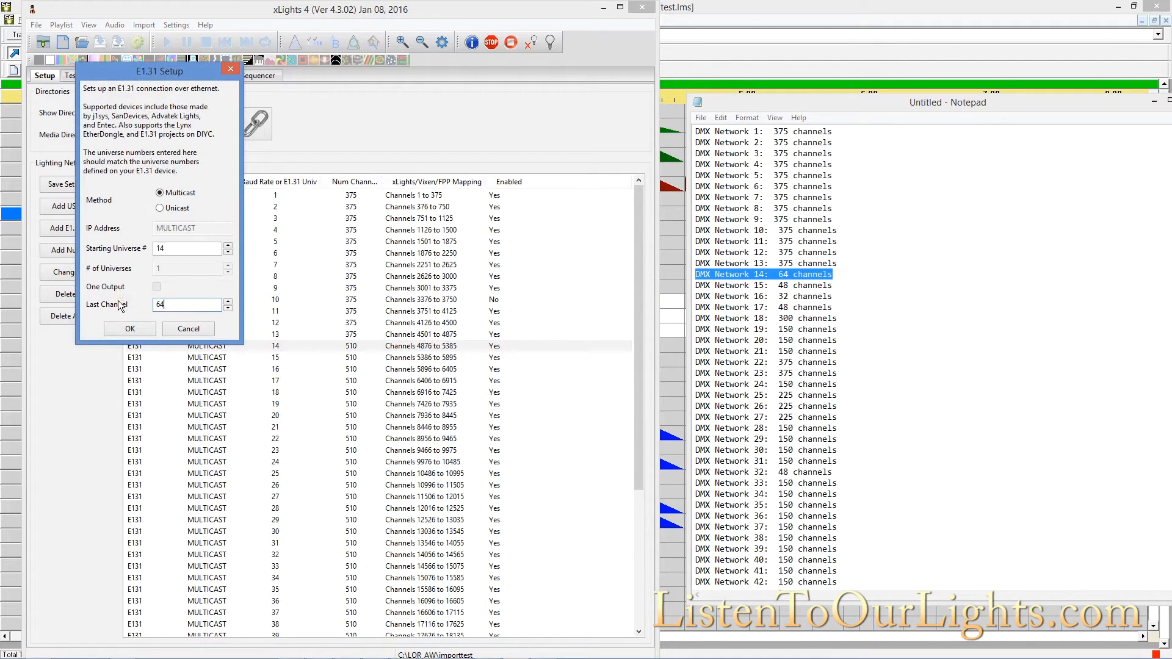
{"action": "left_click", "coordinate": [132, 329]}
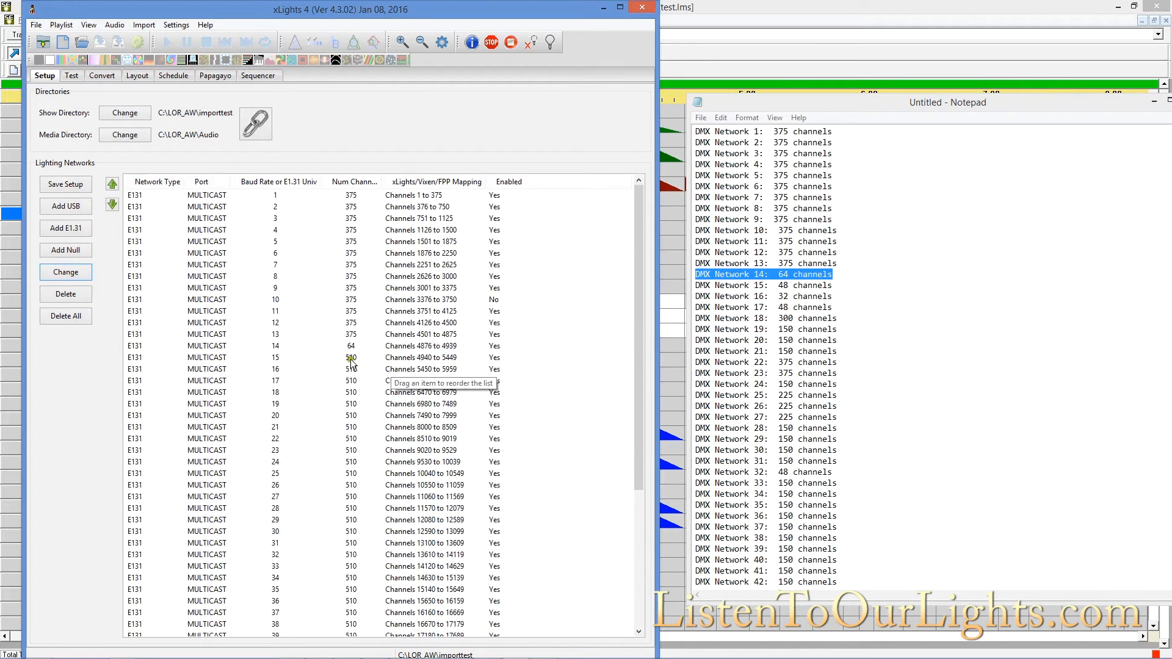
Step: Set the last channel of the E1.31 network for universe 15 to 48
{"action": "left_click", "coordinate": [353, 360]}
{"action": "left_click", "coordinate": [78, 273]}
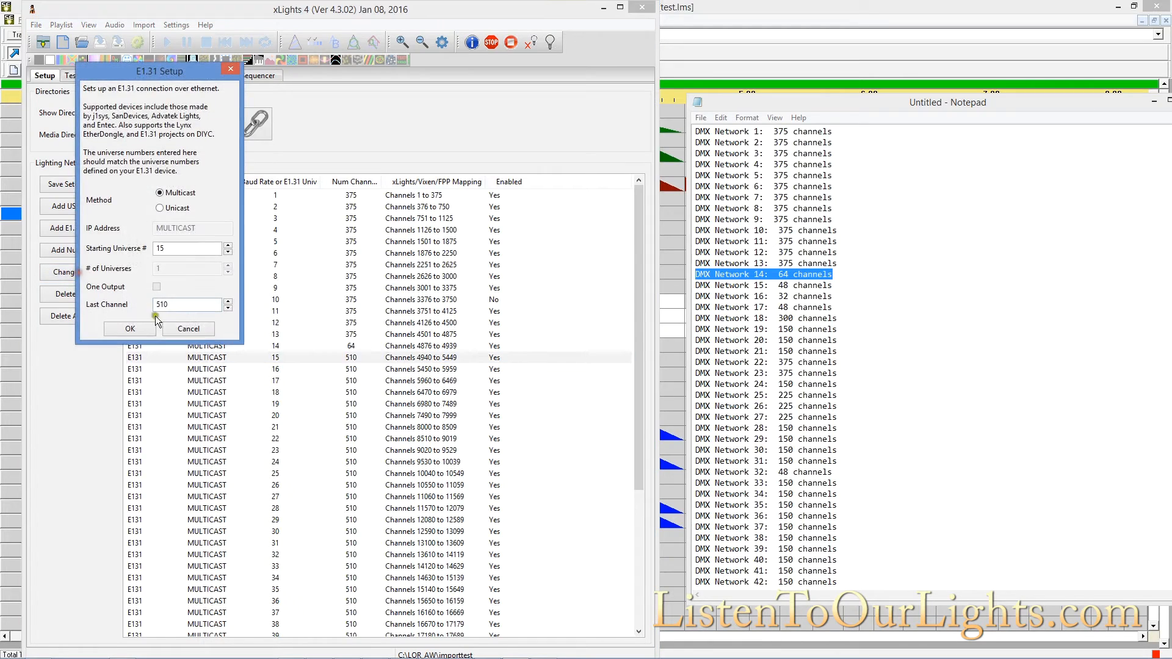
{"action": "left_click_drag", "start_coordinate": [188, 303], "coordinate": [138, 302]}
{"action": "type", "text": "48"}
{"action": "left_click", "coordinate": [134, 328]}
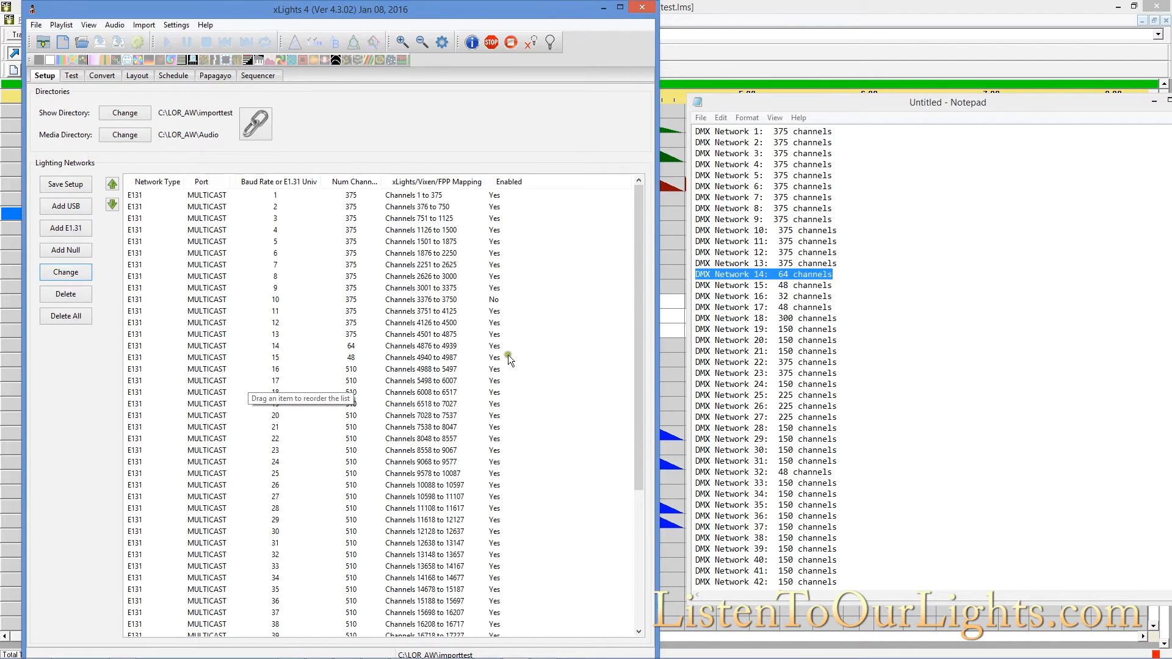
Step: Set the last channel of the E1.31 network for universe 16 to 32
{"action": "left_click", "coordinate": [351, 370]}
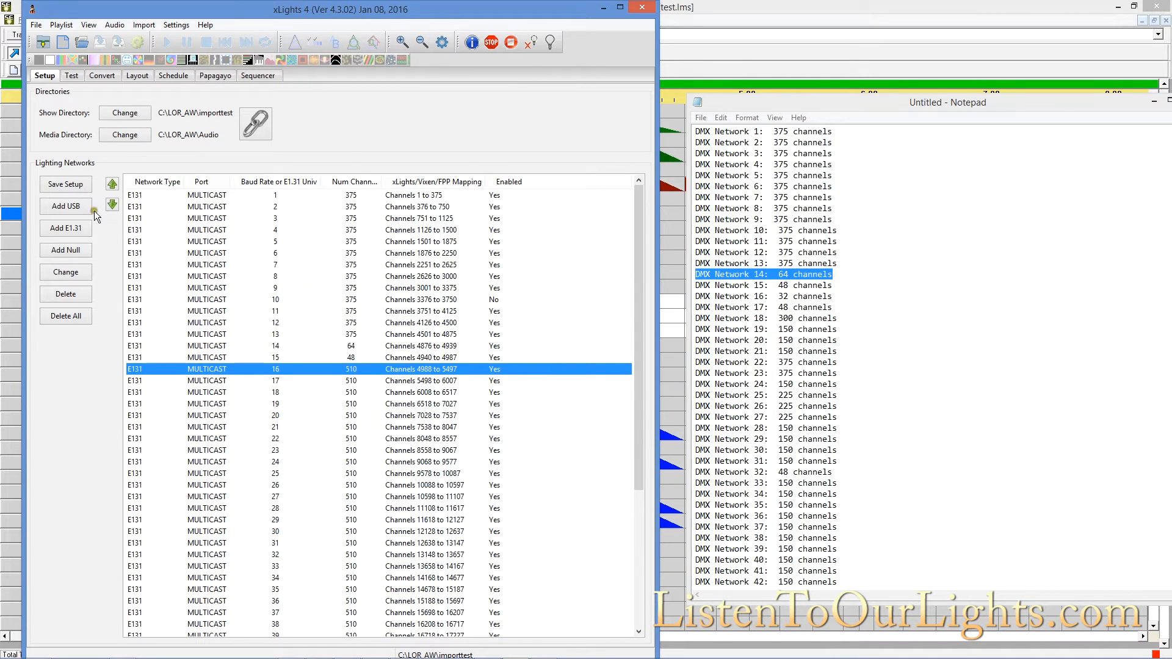
{"action": "left_click", "coordinate": [60, 274]}
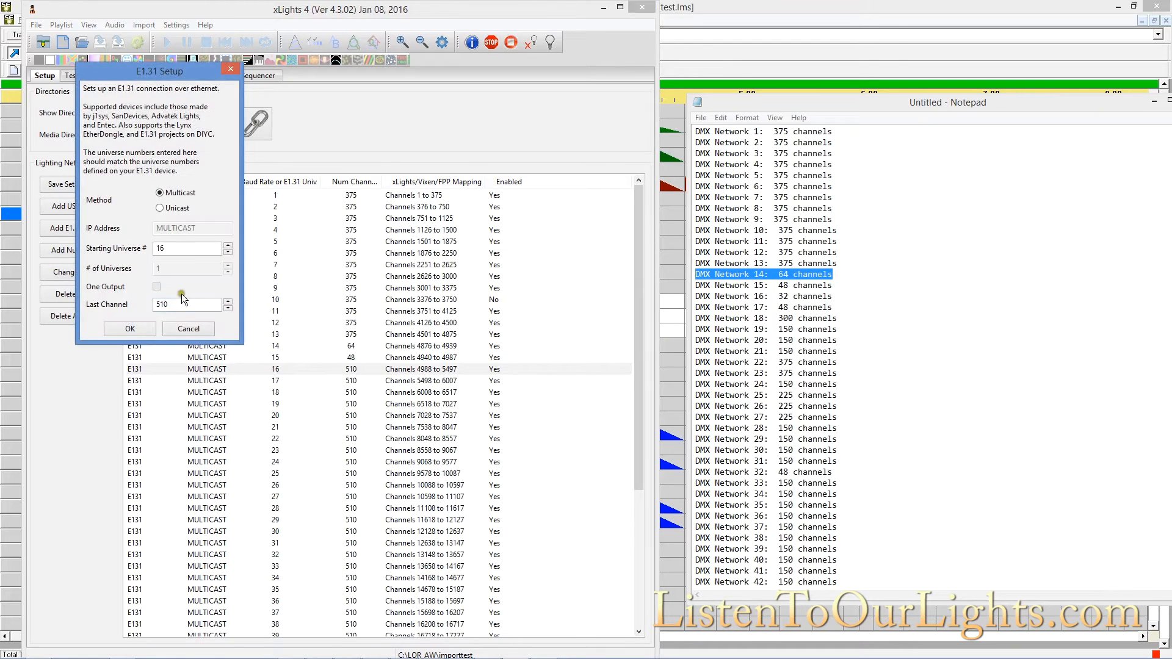
{"action": "left_click_drag", "start_coordinate": [173, 305], "coordinate": [125, 291]}
{"action": "type", "text": "32"}
{"action": "left_click", "coordinate": [120, 325]}
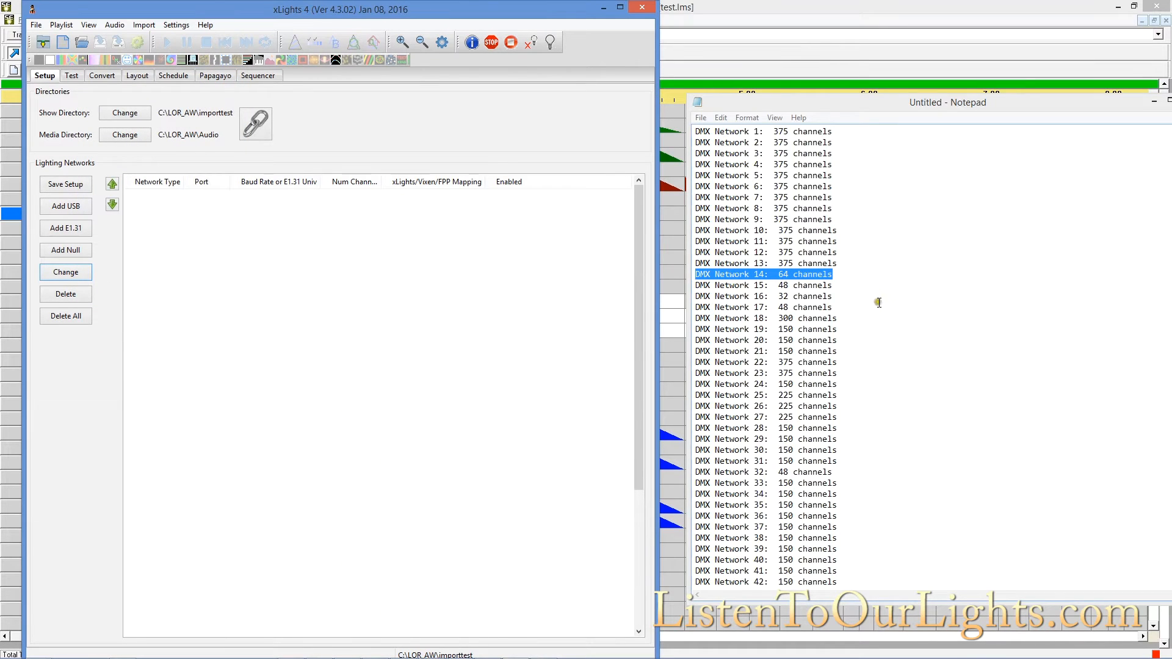
Step: Mark the DMX Network 17 line in the notes and set the last channel of the E1.31 network for universe 17 to 48
{"action": "left_click", "coordinate": [850, 295]}
{"action": "left_click_drag", "start_coordinate": [847, 311], "coordinate": [665, 305]}
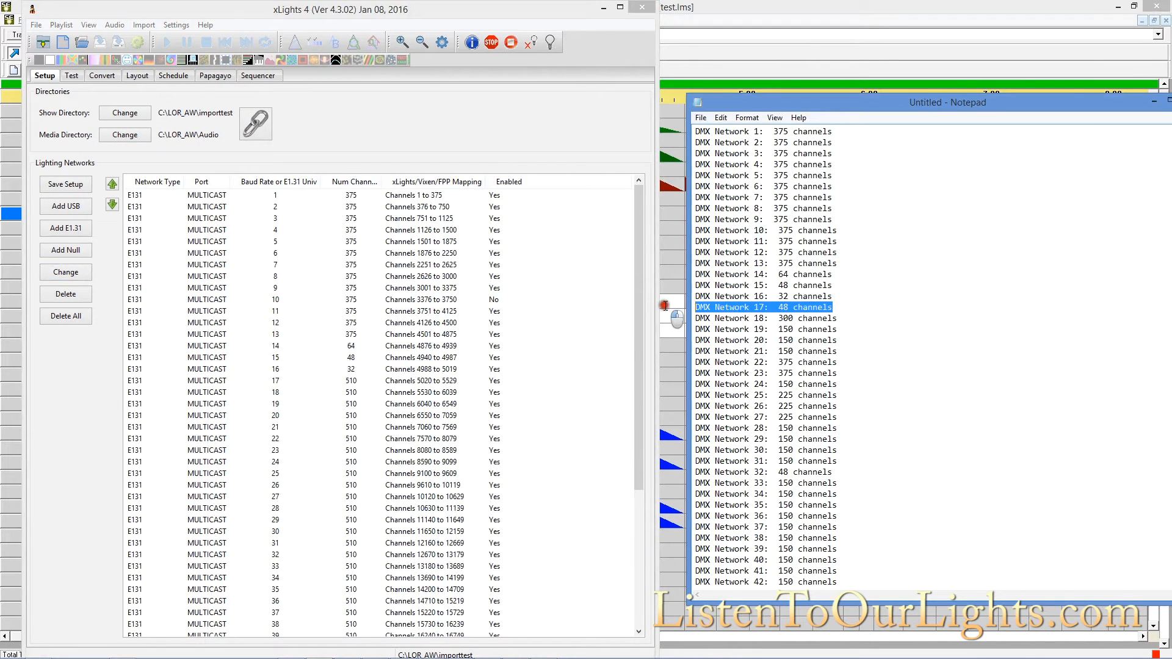
{"action": "left_click", "coordinate": [277, 381]}
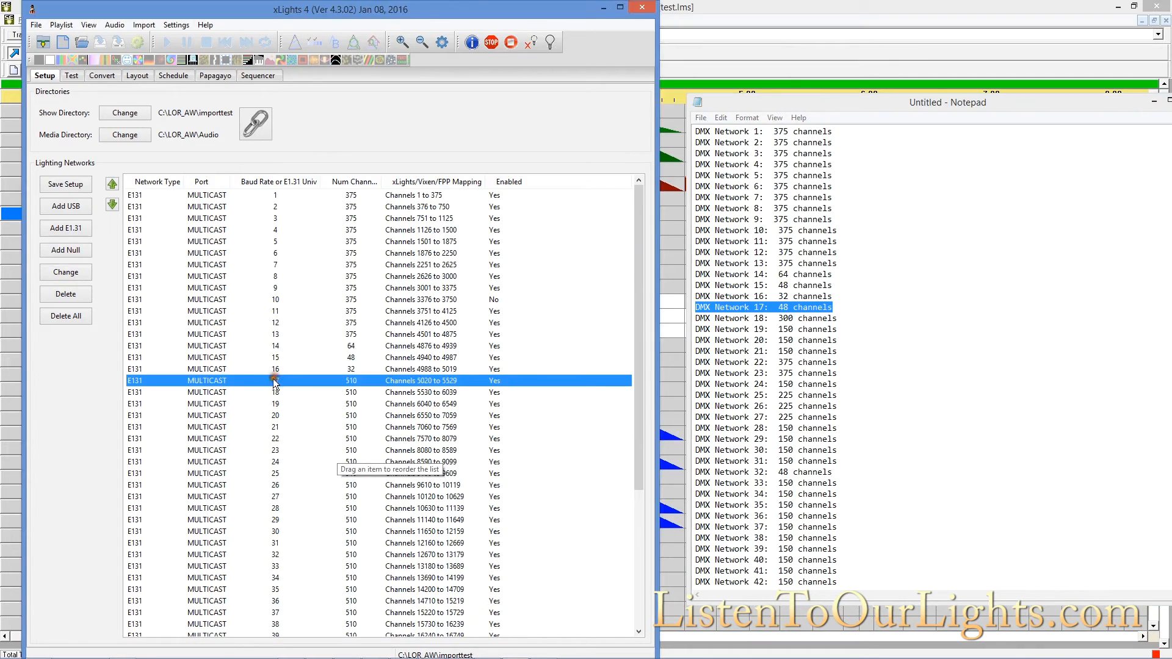
{"action": "left_click", "coordinate": [66, 272]}
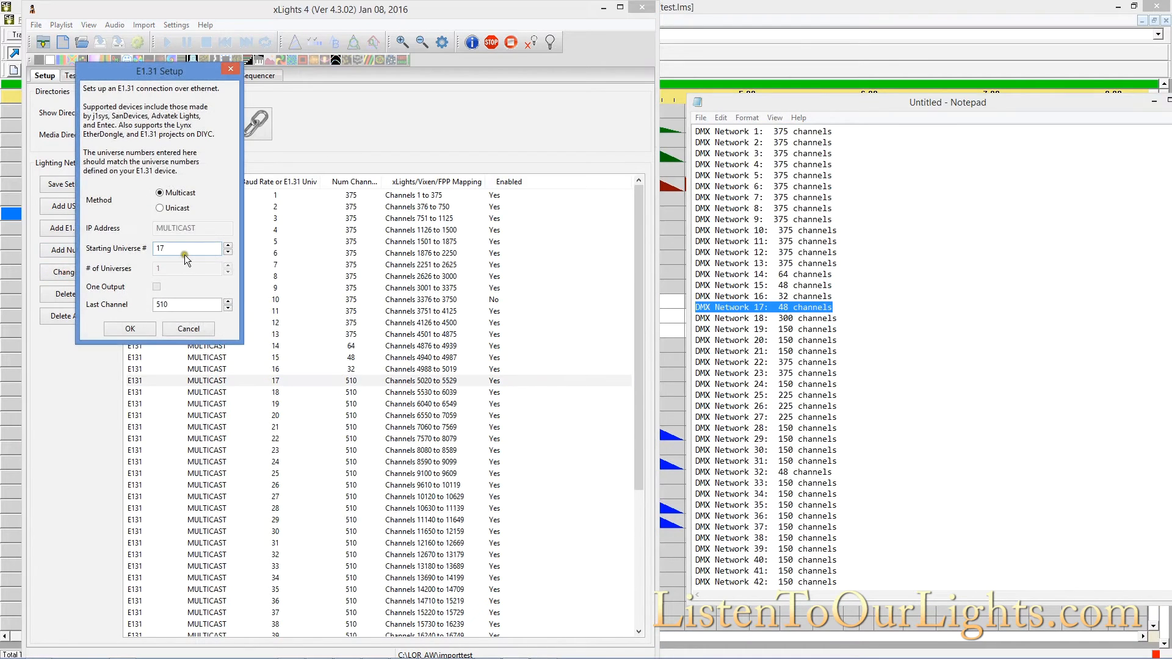
{"action": "left_click", "coordinate": [171, 245]}
{"action": "left_click_drag", "start_coordinate": [167, 308], "coordinate": [94, 306]}
{"action": "type", "text": "48"}
{"action": "left_click", "coordinate": [117, 333]}
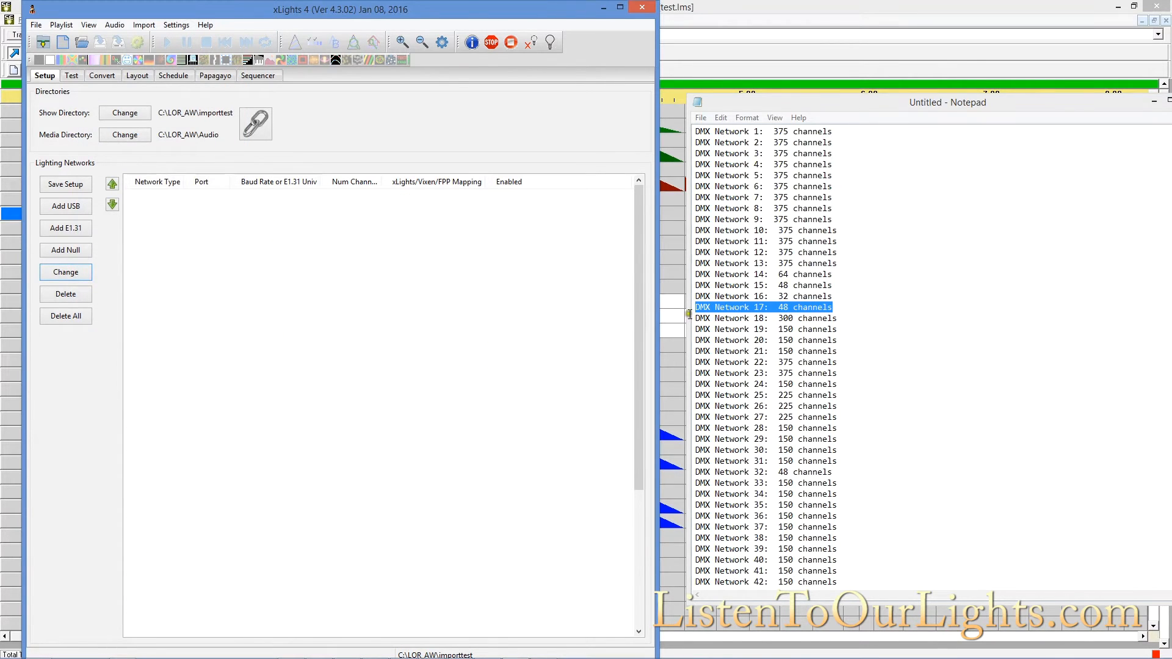
Step: Mark the DMX Network 18 line in the notes and set the last channel of the E1.31 network for universe 18 to 300
{"action": "left_click_drag", "start_coordinate": [882, 319], "coordinate": [702, 320]}
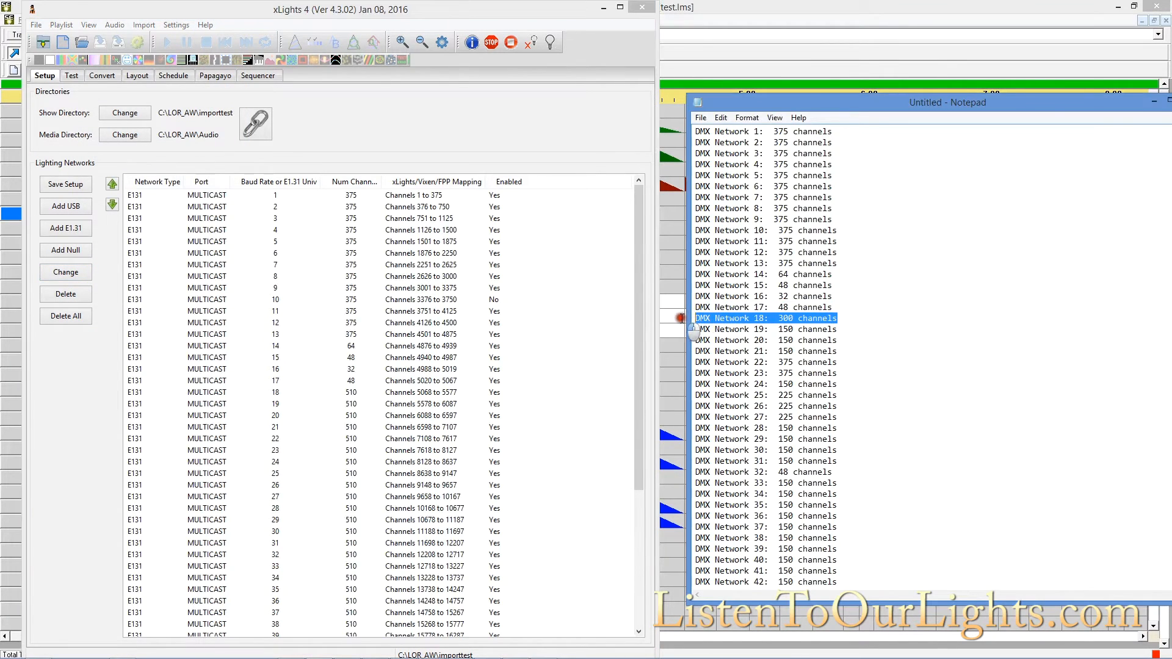
{"action": "left_click", "coordinate": [244, 392]}
{"action": "left_click", "coordinate": [66, 271]}
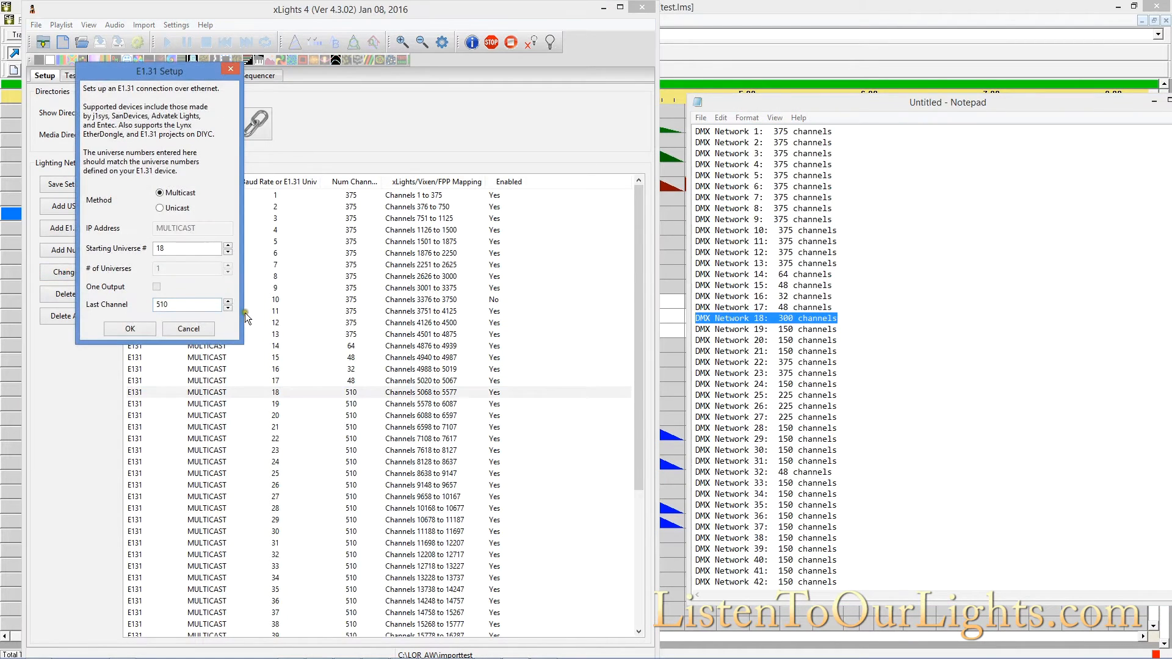
{"action": "double_click", "coordinate": [170, 301]}
{"action": "type", "text": "300"}
{"action": "left_click", "coordinate": [114, 329]}
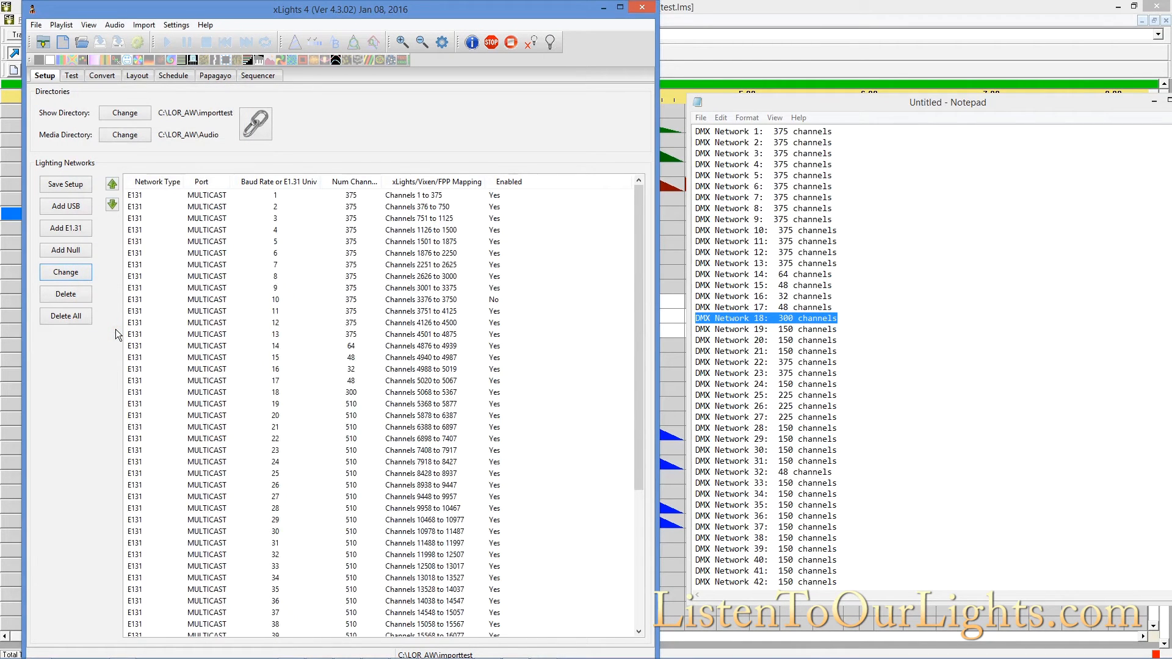
Step: Mark the DMX Network 22 line in the notes and set the last channel of the E1.31 network for universe 22 to 375
{"action": "left_click", "coordinate": [820, 330]}
{"action": "left_click_drag", "start_coordinate": [864, 332], "coordinate": [696, 333]}
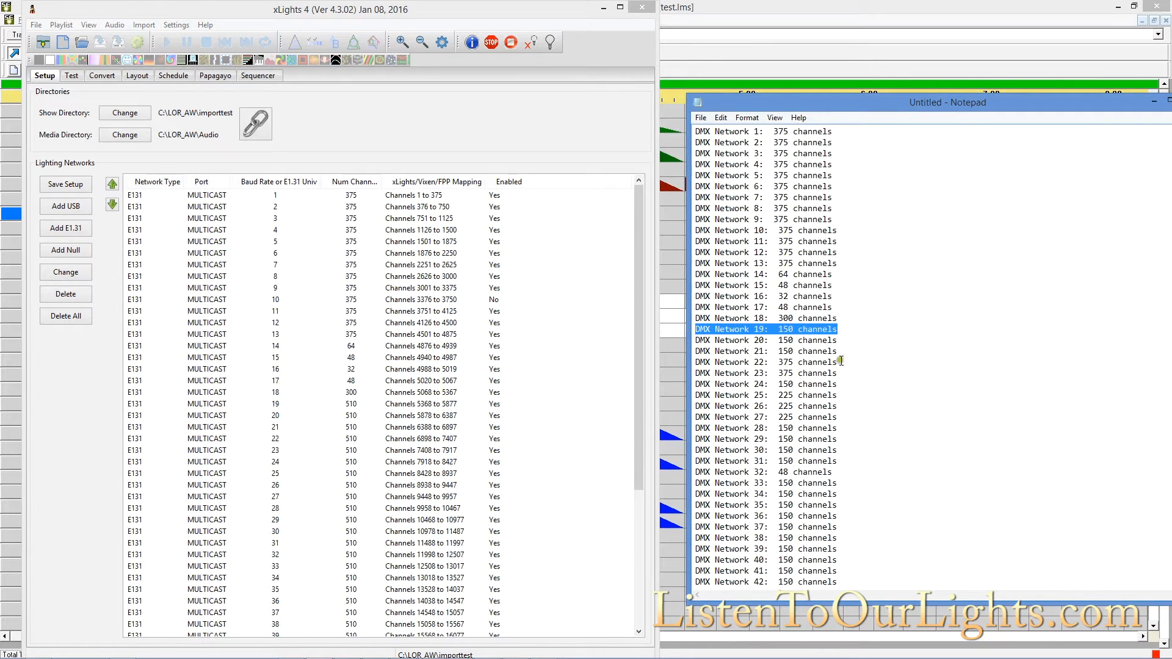
{"action": "left_click_drag", "start_coordinate": [855, 362], "coordinate": [696, 362]}
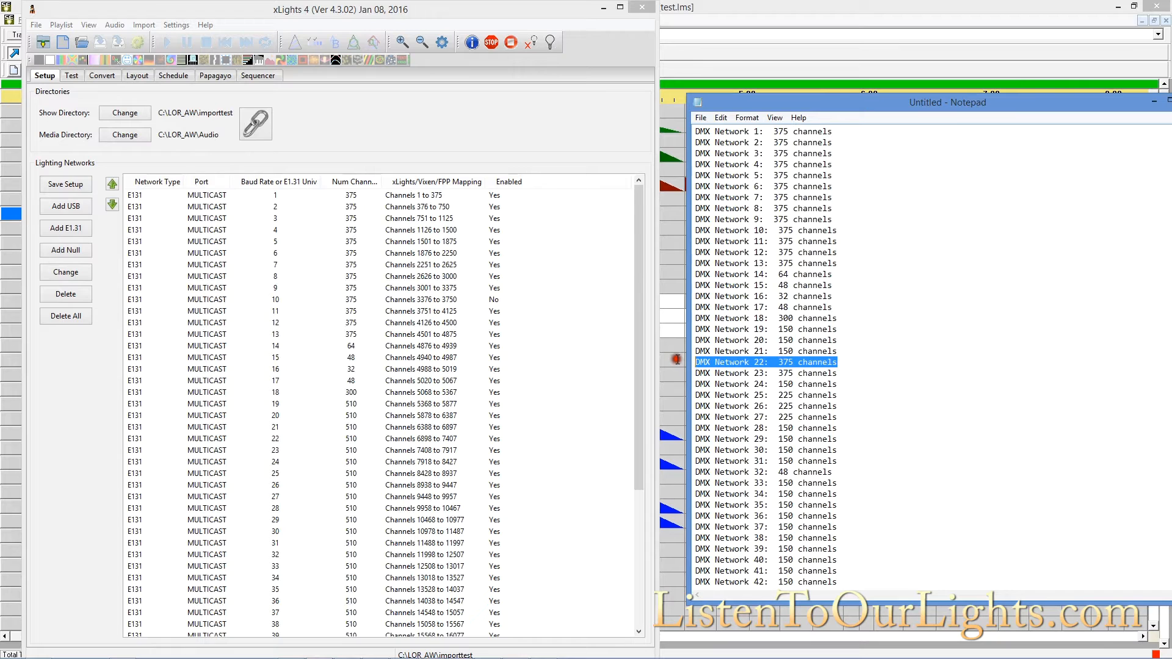
{"action": "left_click", "coordinate": [268, 439]}
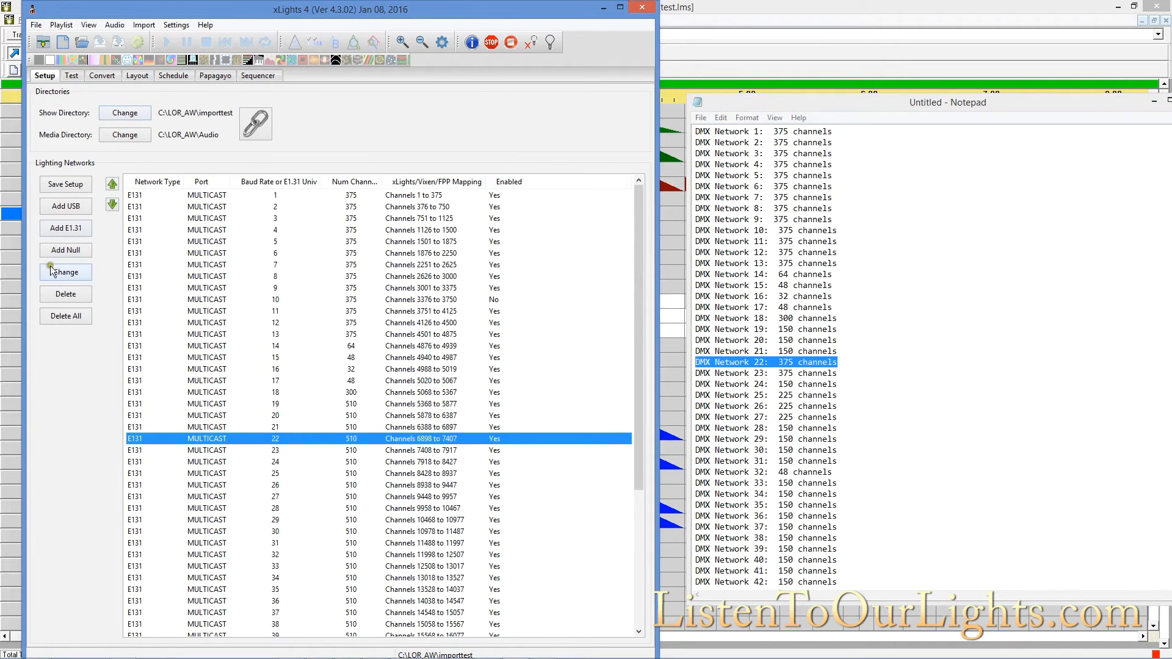
{"action": "left_click", "coordinate": [66, 272]}
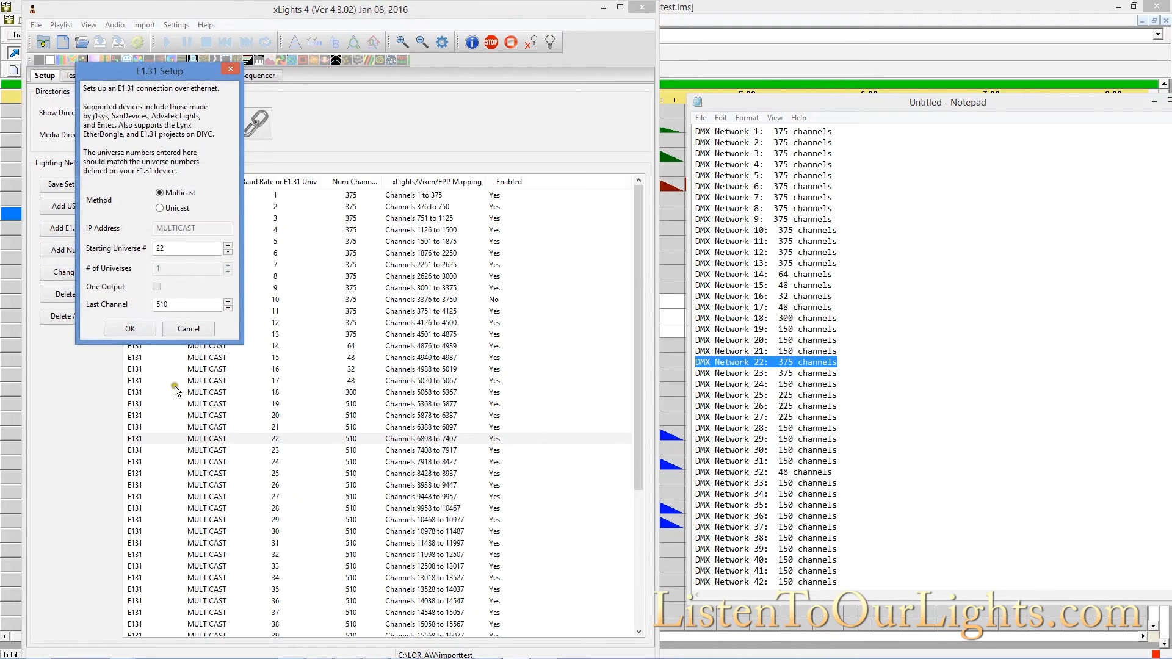
{"action": "left_click_drag", "start_coordinate": [182, 305], "coordinate": [136, 306]}
{"action": "left_click", "coordinate": [130, 330]}
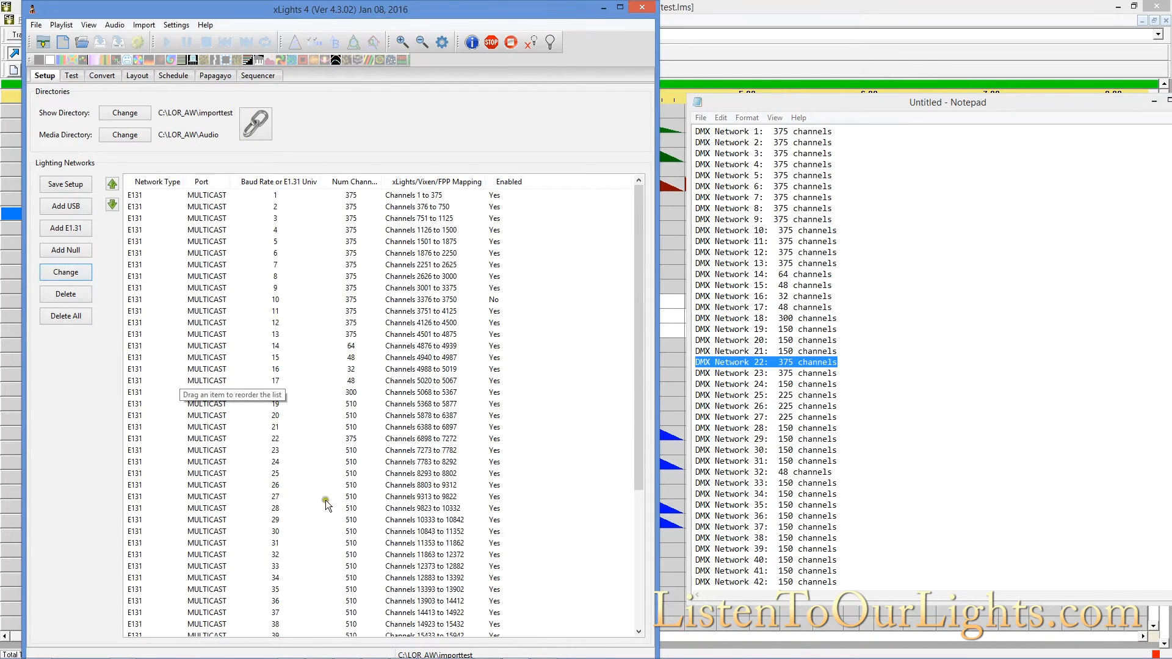
Step: Set the last channel of the E1.31 network for universe 23 to 375
{"action": "left_click", "coordinate": [264, 452]}
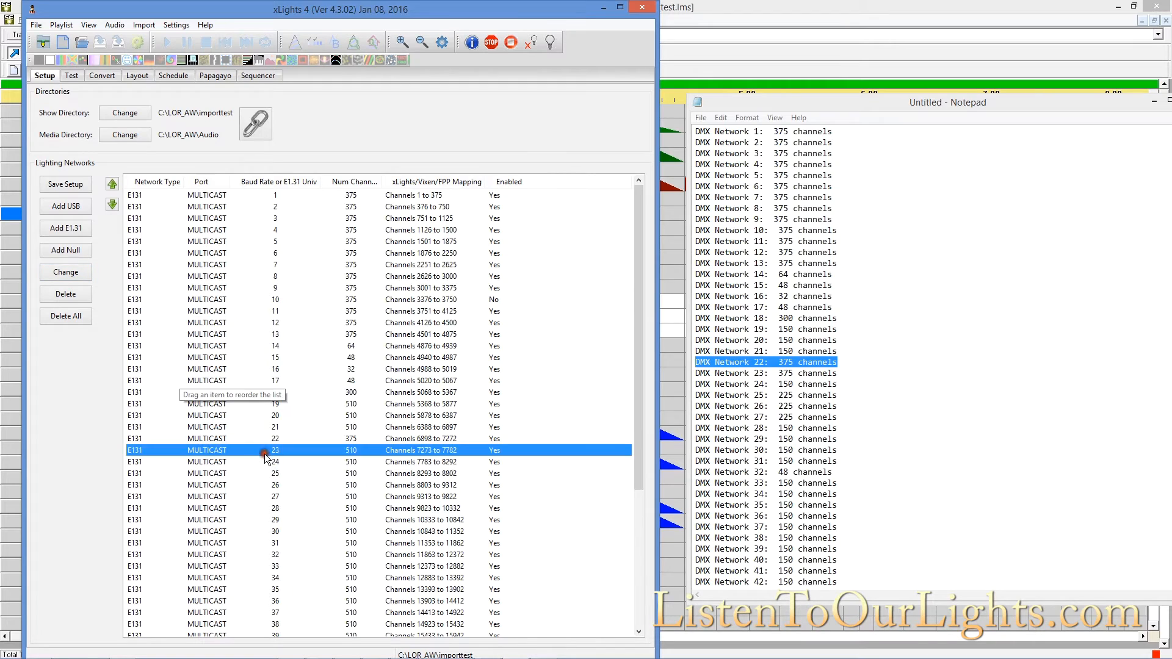
{"action": "left_click", "coordinate": [60, 273]}
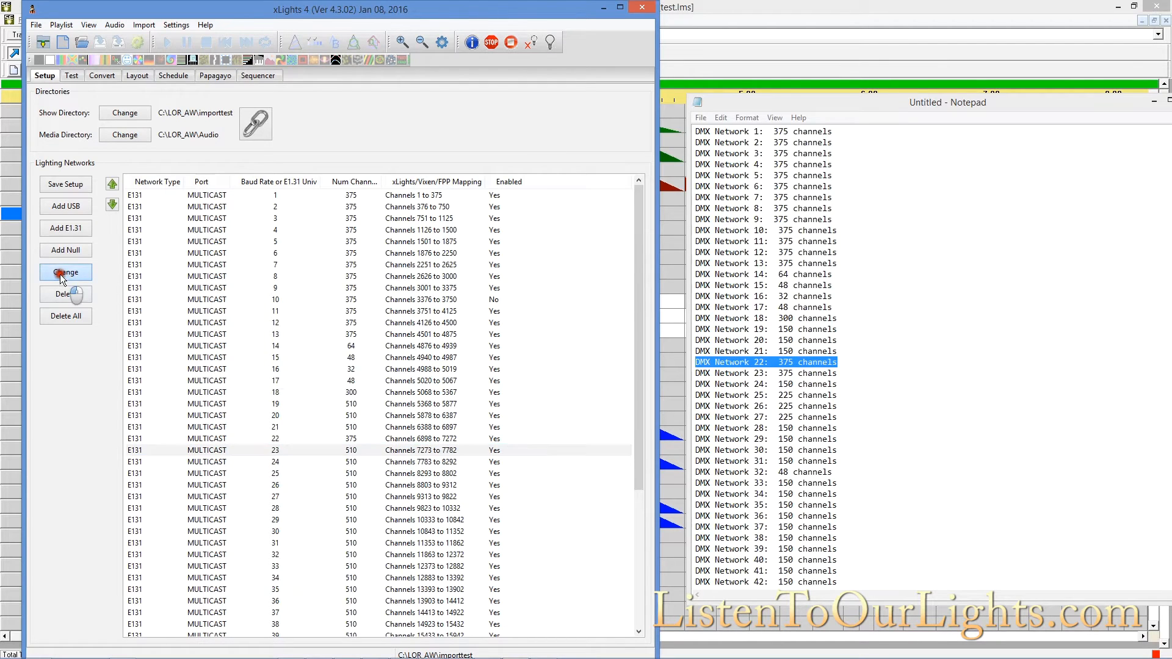
{"action": "left_click_drag", "start_coordinate": [185, 304], "coordinate": [137, 297]}
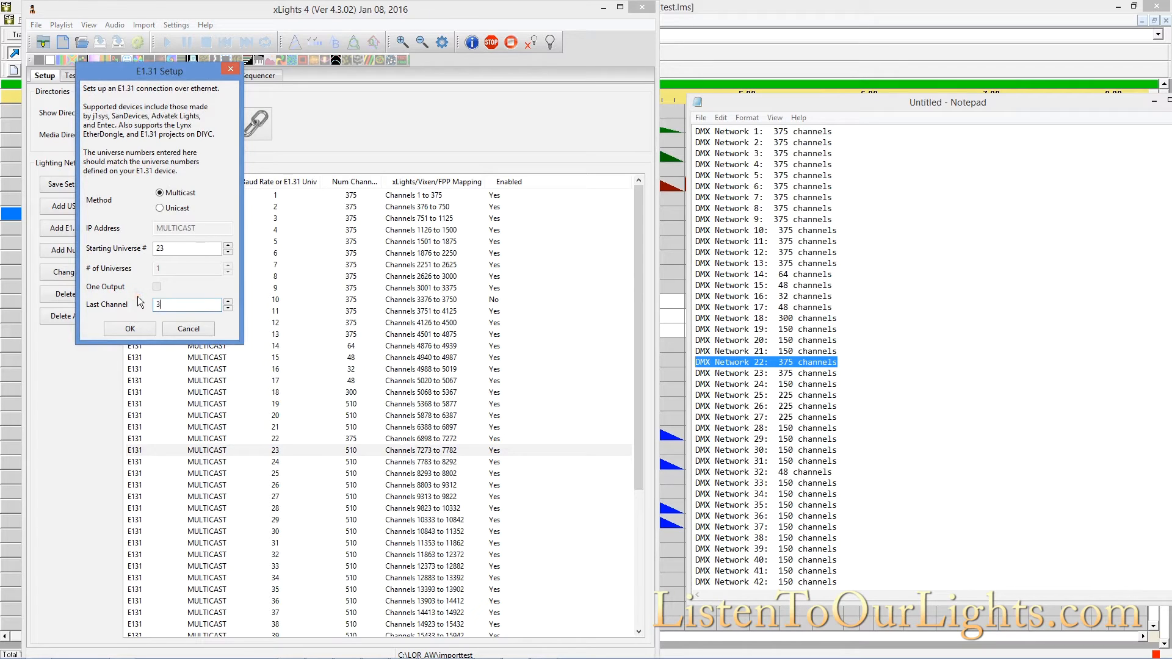
{"action": "left_click", "coordinate": [123, 328]}
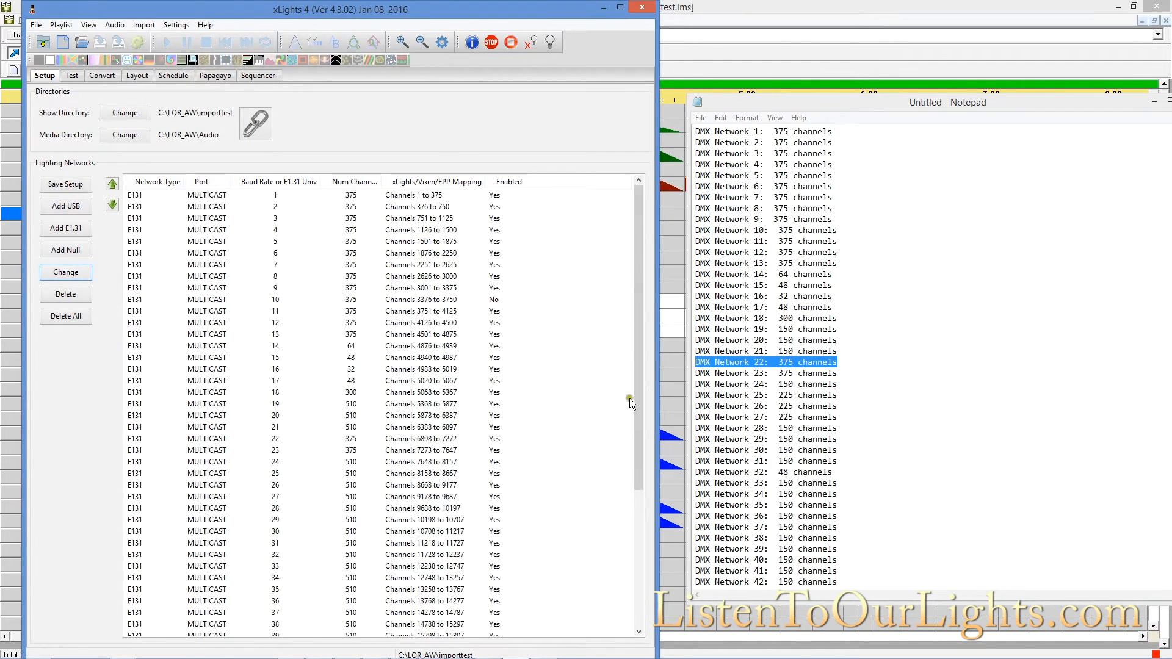
Step: Mark the DMX Network 25 to 27 lines in the notes and set the last channel of the E1.31 network for universe 25 to 225
{"action": "left_click", "coordinate": [871, 389]}
{"action": "left_click_drag", "start_coordinate": [867, 396], "coordinate": [684, 418]}
{"action": "left_click_drag", "start_coordinate": [859, 419], "coordinate": [684, 397]}
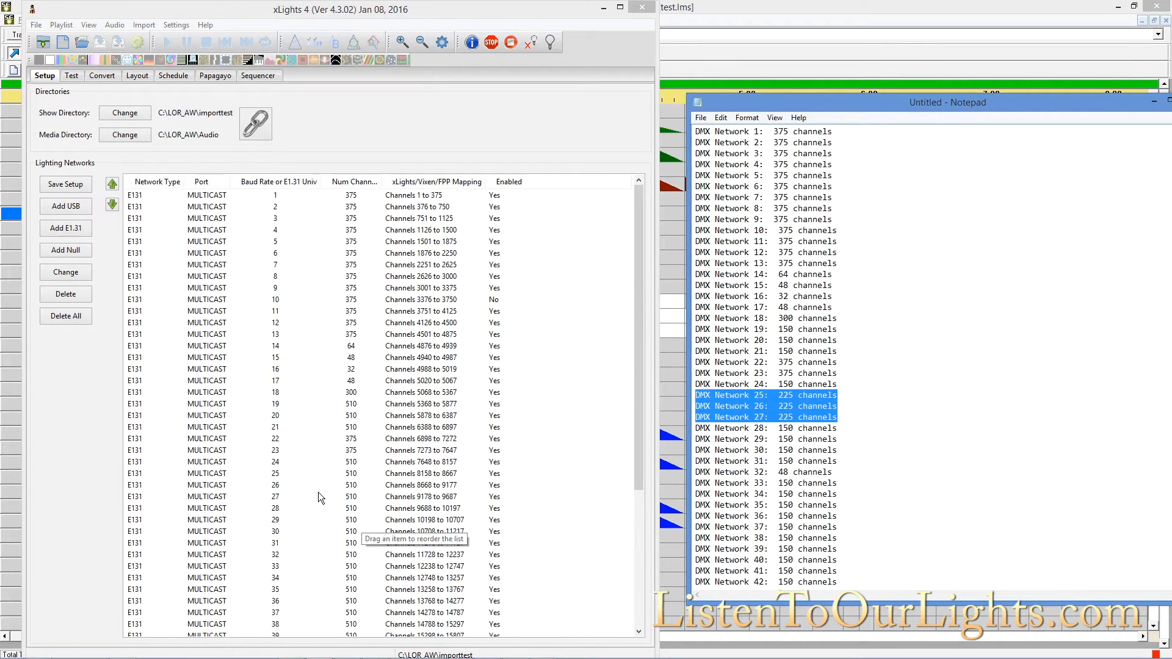
{"action": "left_click", "coordinate": [213, 474]}
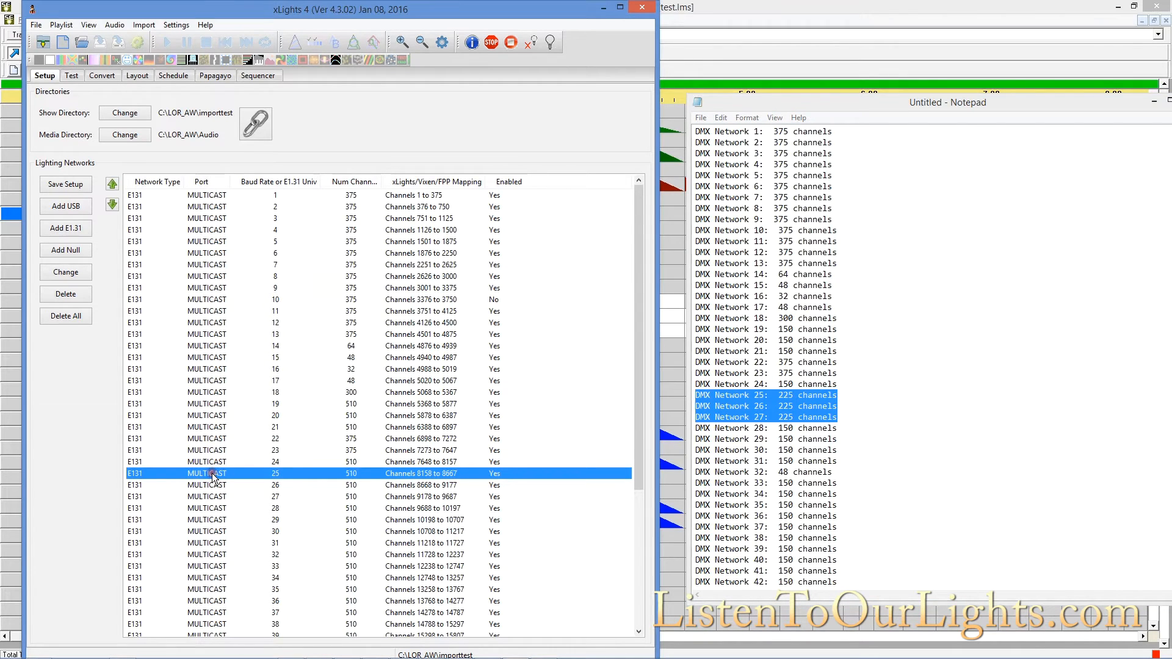
{"action": "left_click", "coordinate": [65, 272]}
{"action": "double_click", "coordinate": [171, 304]}
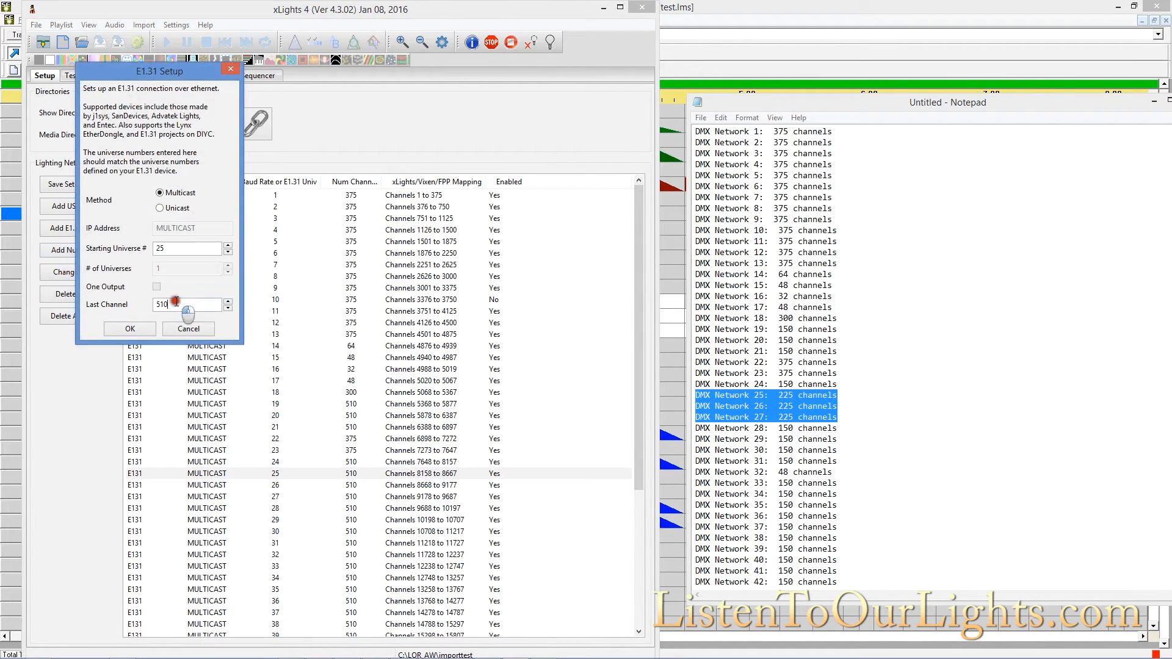
{"action": "type", "text": "225"}
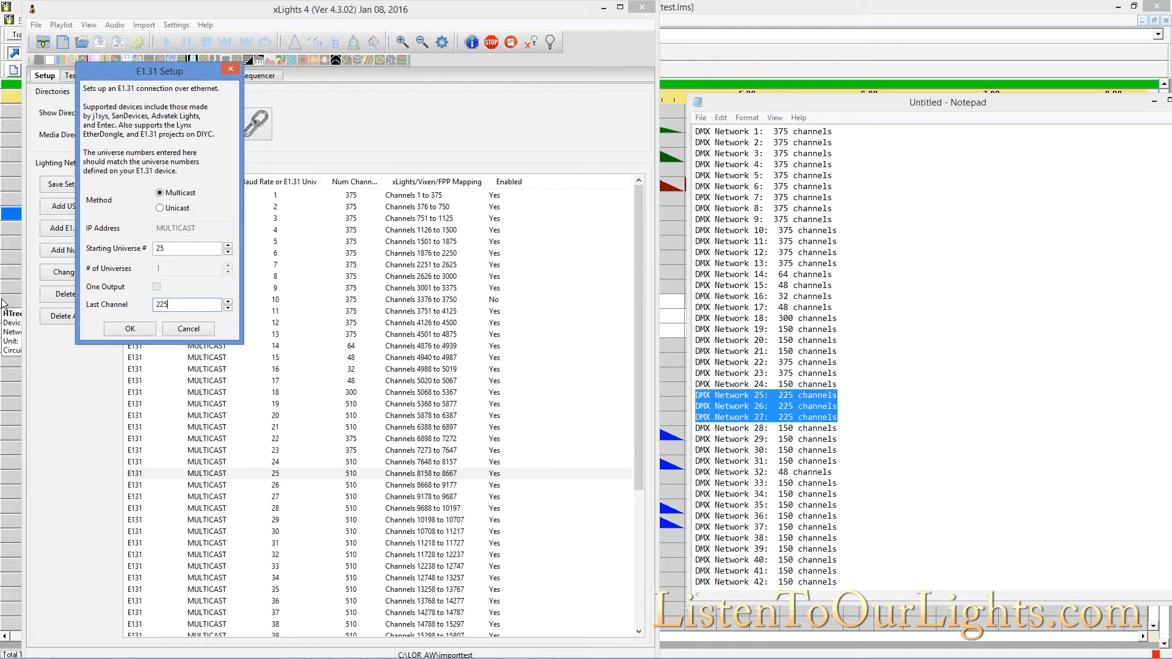
{"action": "left_click", "coordinate": [127, 328]}
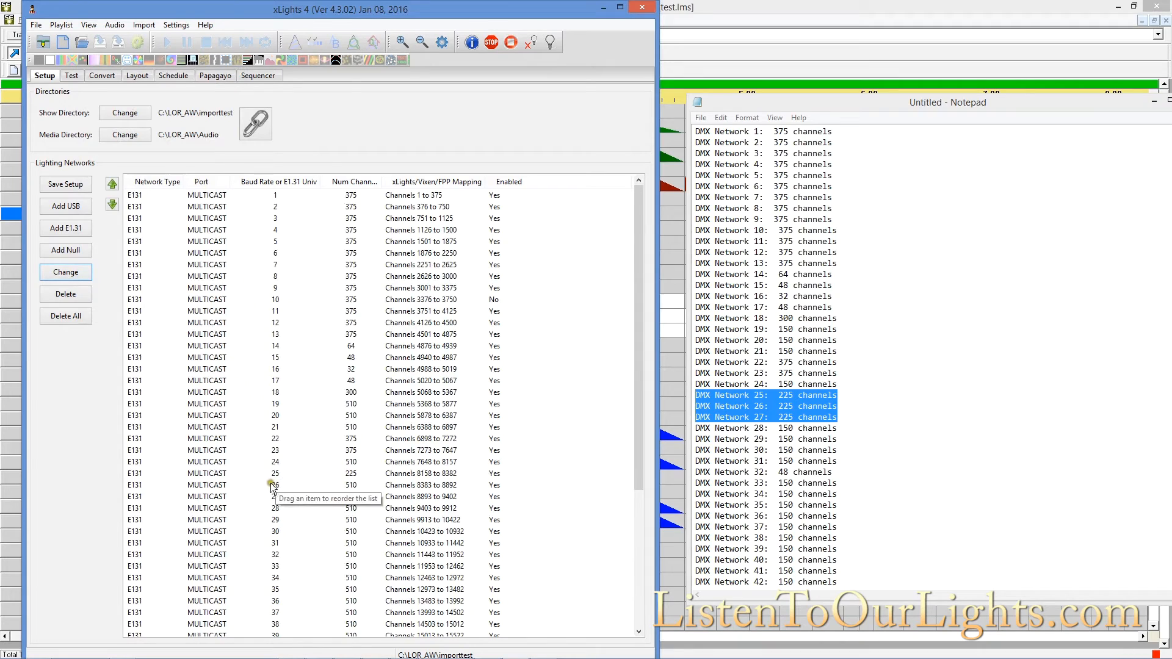
Step: Set the last channel of the E1.31 network for universe 26 to 225
{"action": "left_click", "coordinate": [276, 486]}
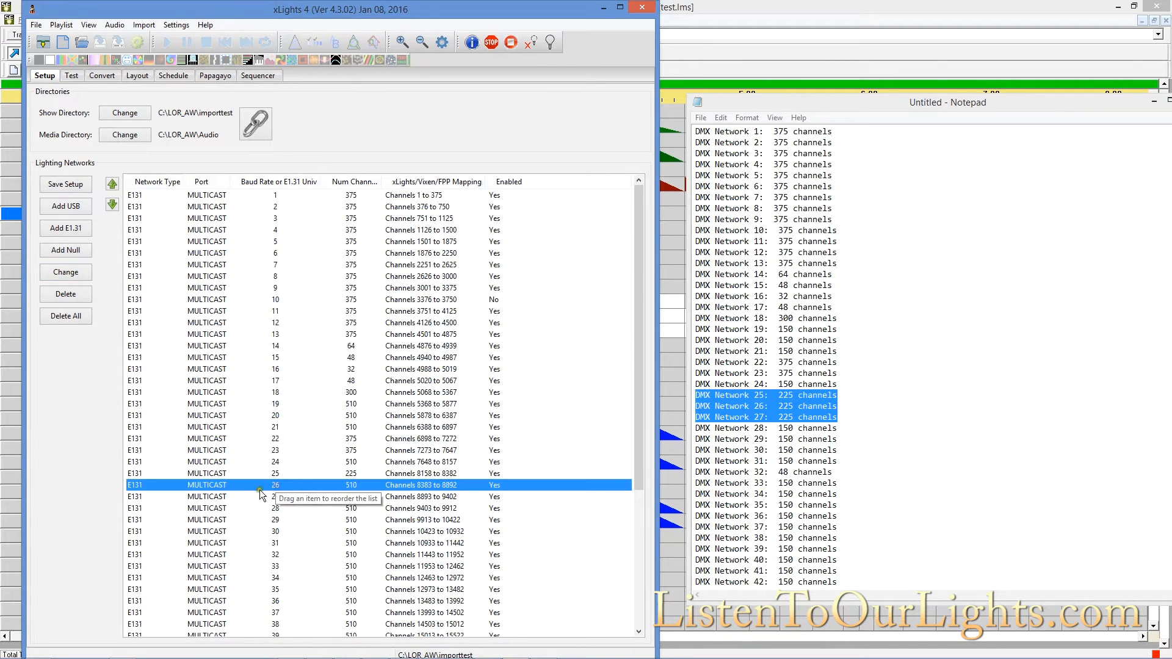
{"action": "left_click", "coordinate": [83, 272]}
{"action": "left_click", "coordinate": [190, 300]}
{"action": "left_click_drag", "start_coordinate": [190, 301], "coordinate": [155, 303]}
{"action": "type", "text": "225"}
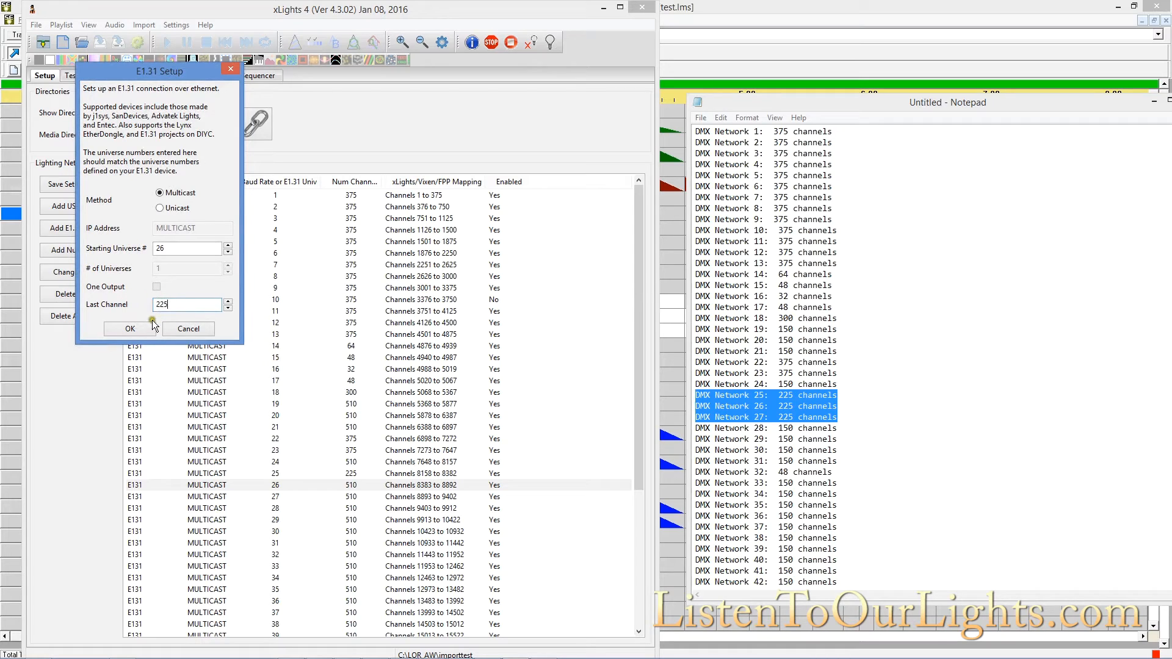
{"action": "left_click", "coordinate": [150, 332]}
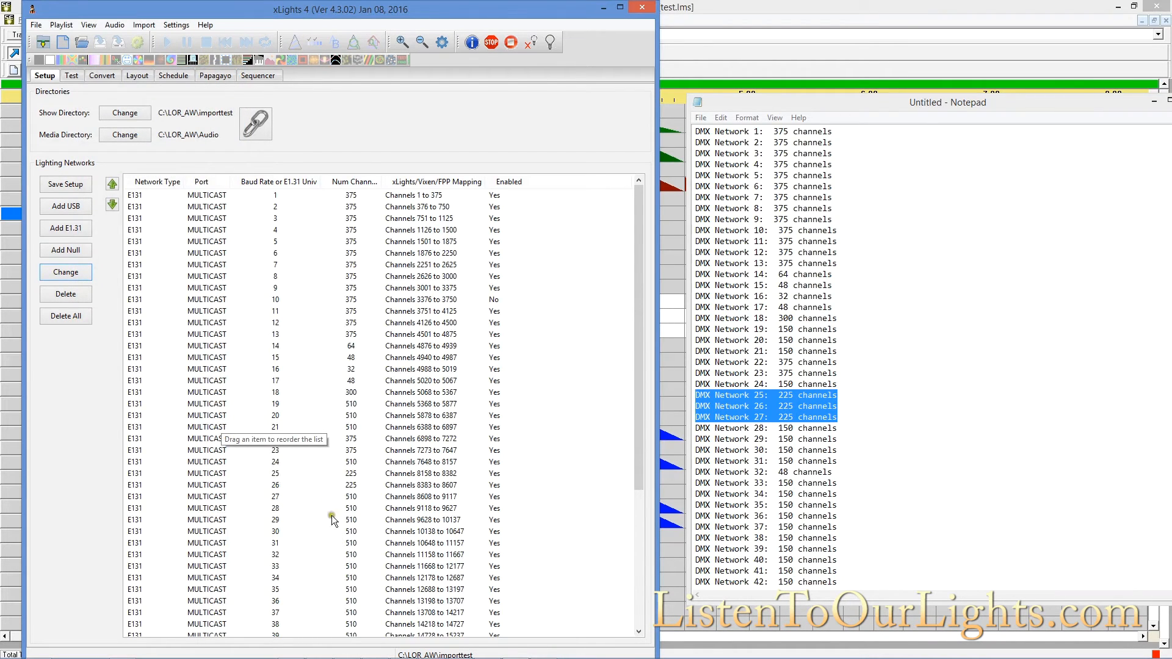
Step: Set the last channel of the E1.31 network for universe 27 to 225
{"action": "left_click_drag", "start_coordinate": [336, 497], "coordinate": [261, 498]}
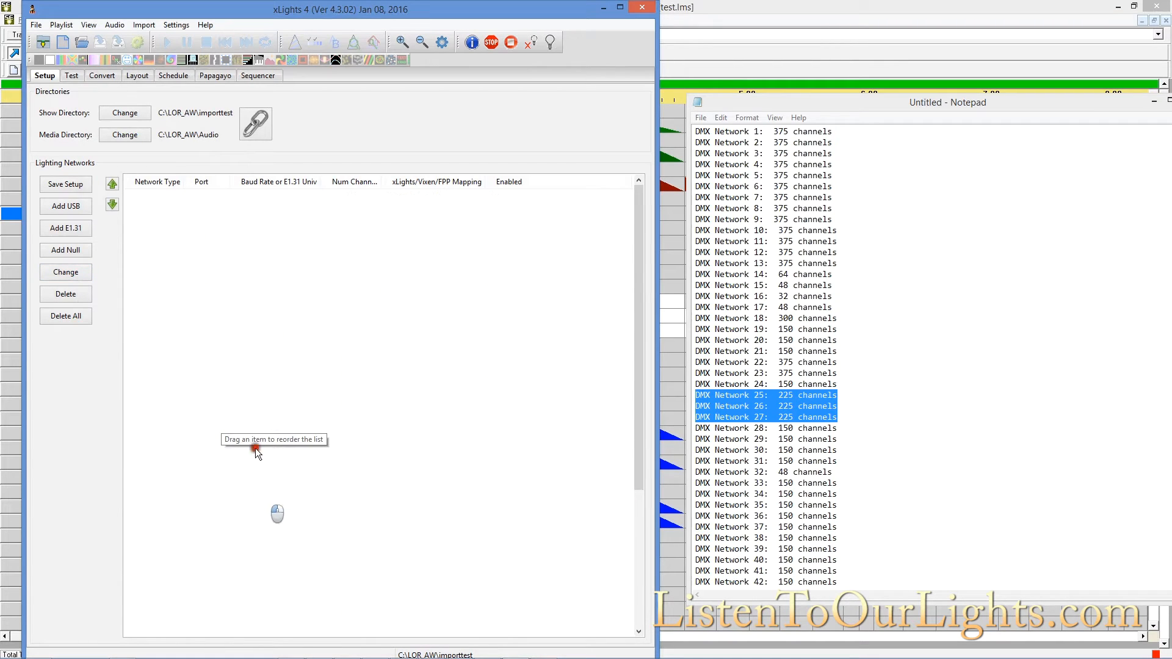
{"action": "left_click_drag", "start_coordinate": [200, 287], "coordinate": [198, 235]}
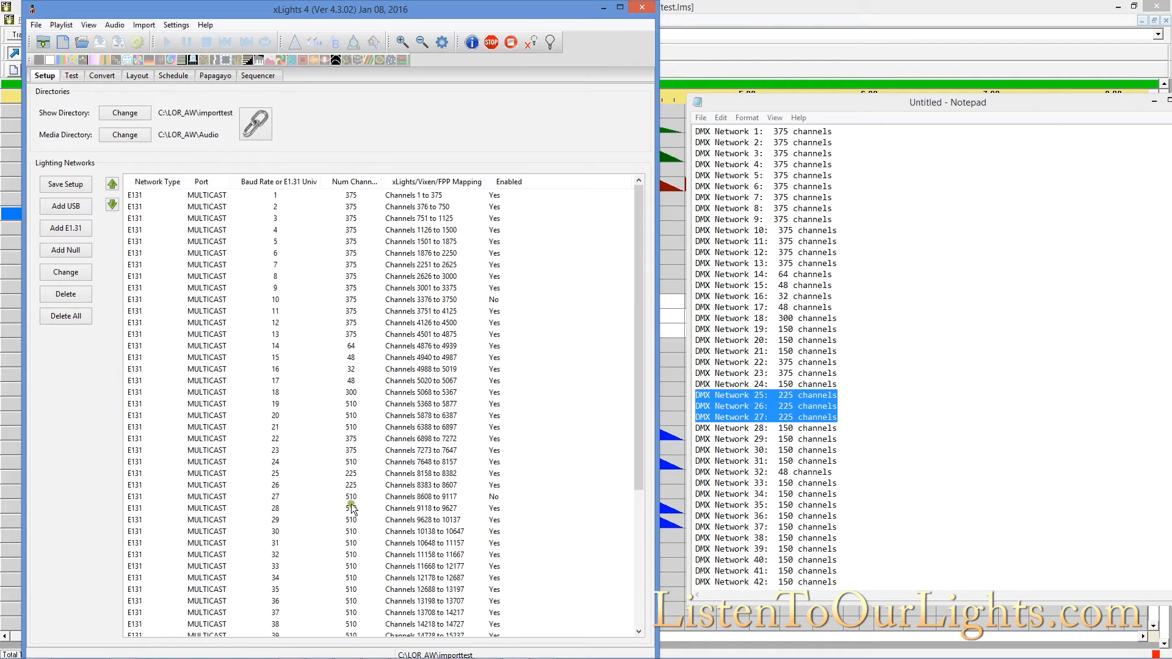
{"action": "left_click", "coordinate": [265, 492]}
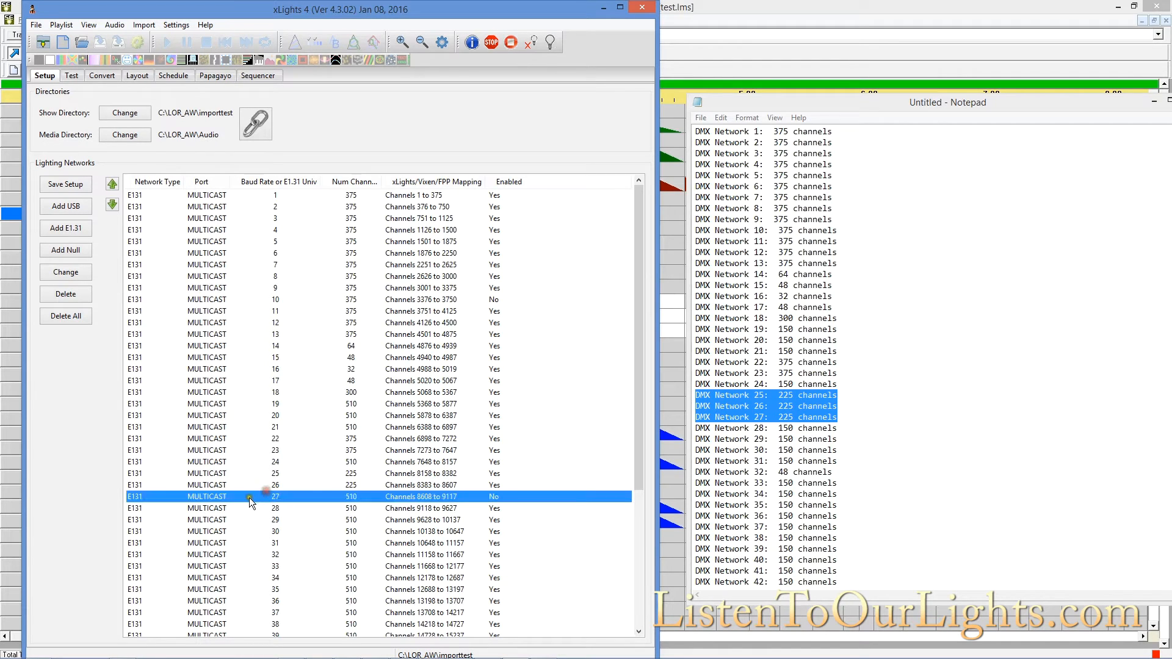
{"action": "left_click", "coordinate": [80, 276]}
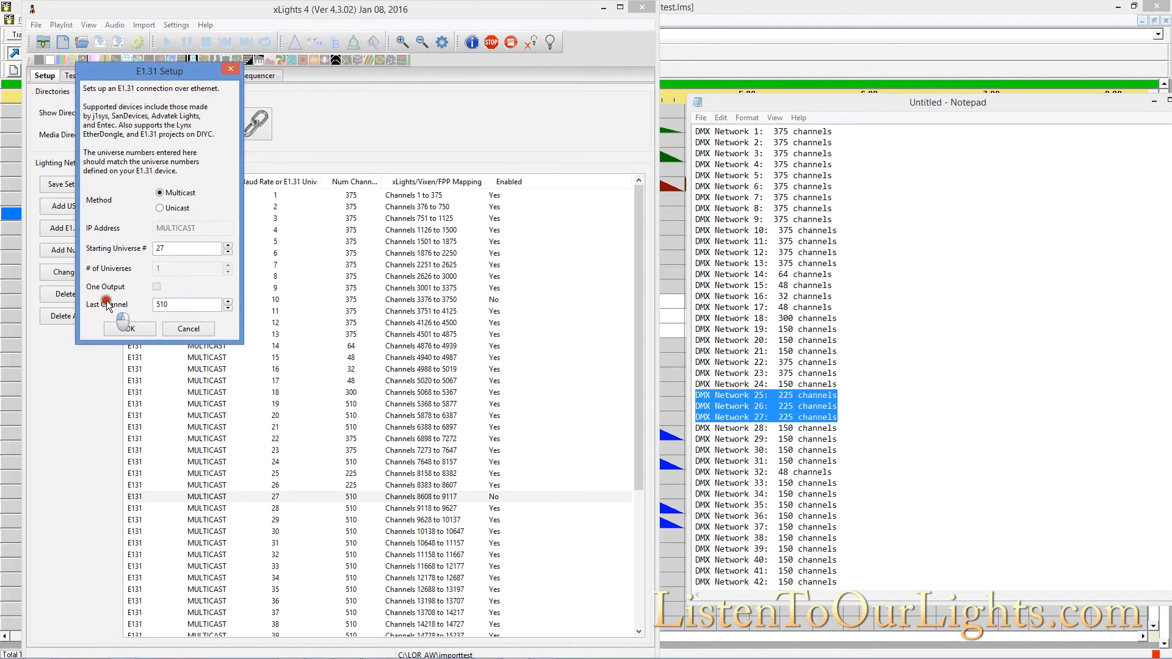
{"action": "left_click_drag", "start_coordinate": [174, 306], "coordinate": [126, 308]}
{"action": "type", "text": "225"}
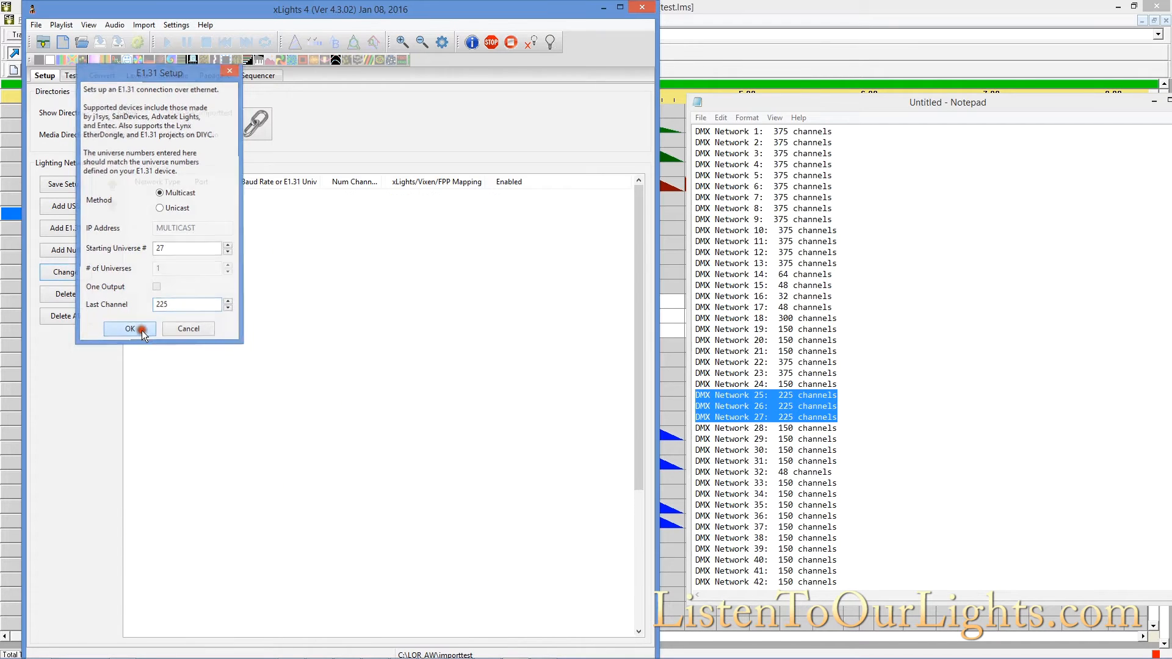
{"action": "left_click", "coordinate": [130, 329]}
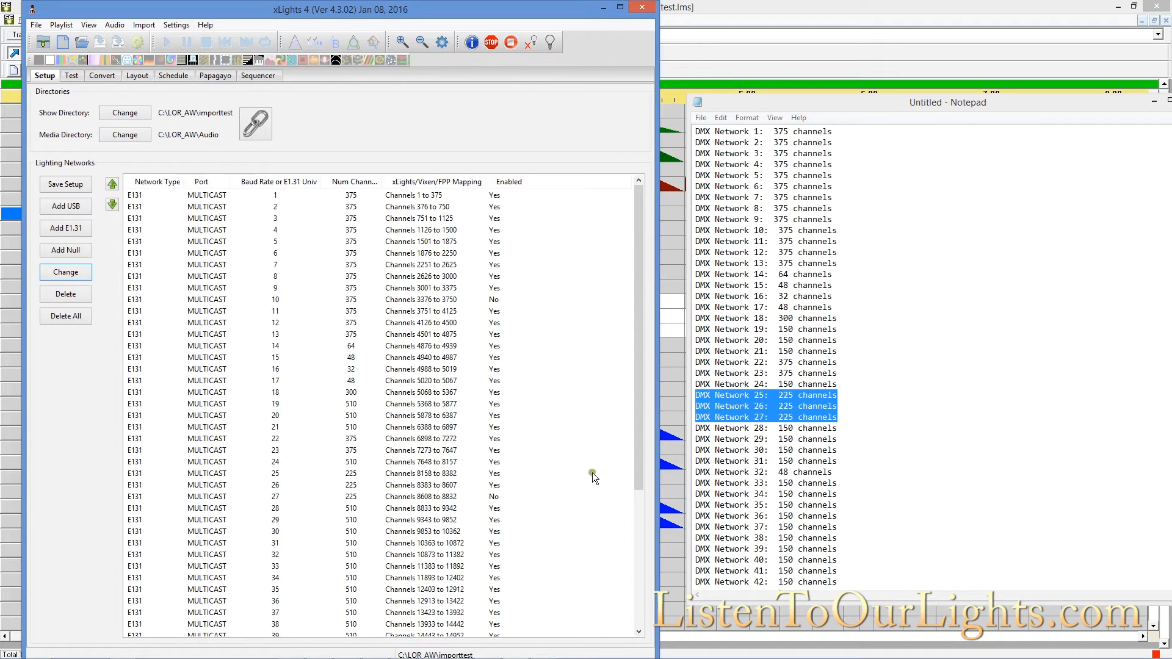
Step: Mark the DMX Network 32 line in the notes and set the last channel of the E1.31 network for universe 32 to 48
{"action": "left_click_drag", "start_coordinate": [838, 473], "coordinate": [677, 475]}
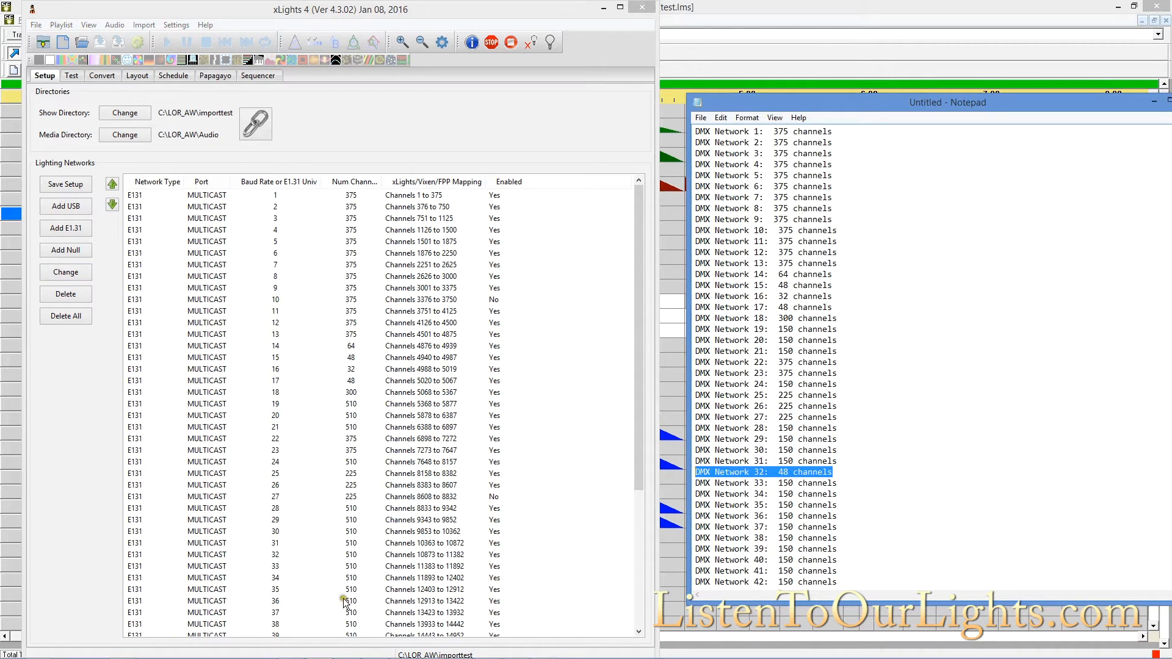
{"action": "left_click", "coordinate": [239, 559]}
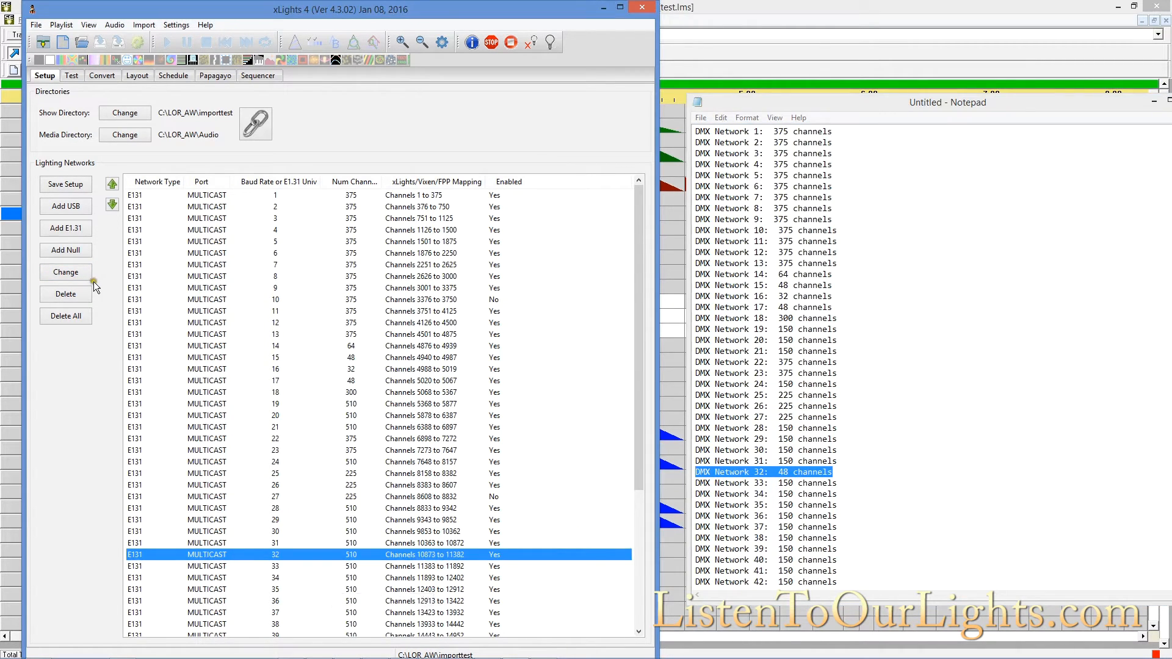
{"action": "left_click", "coordinate": [78, 273]}
{"action": "double_click", "coordinate": [185, 304]}
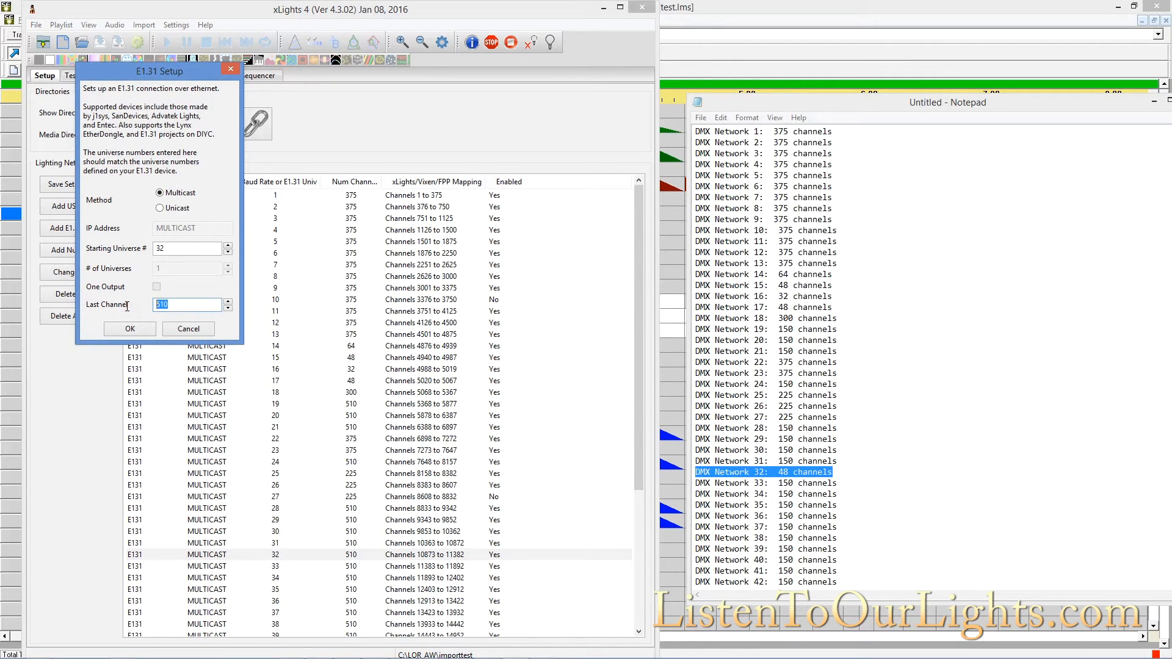
{"action": "type", "text": "48"}
{"action": "left_click", "coordinate": [136, 330]}
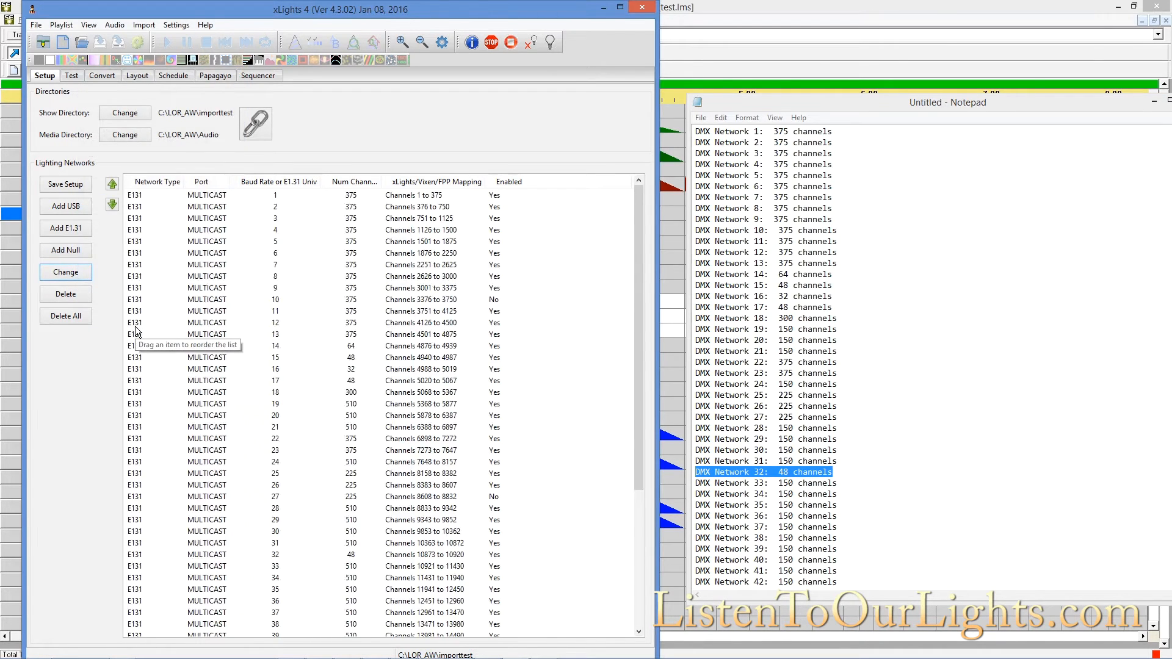
Step: Save the lighting network setup and close xLights, saving the models, views, perspectives and preset changes
{"action": "left_click", "coordinate": [862, 529]}
{"action": "scroll", "coordinate": [865, 531], "scroll_direction": "down", "scroll_amount": 4}
{"action": "scroll", "coordinate": [866, 531], "scroll_direction": "up", "scroll_amount": 1}
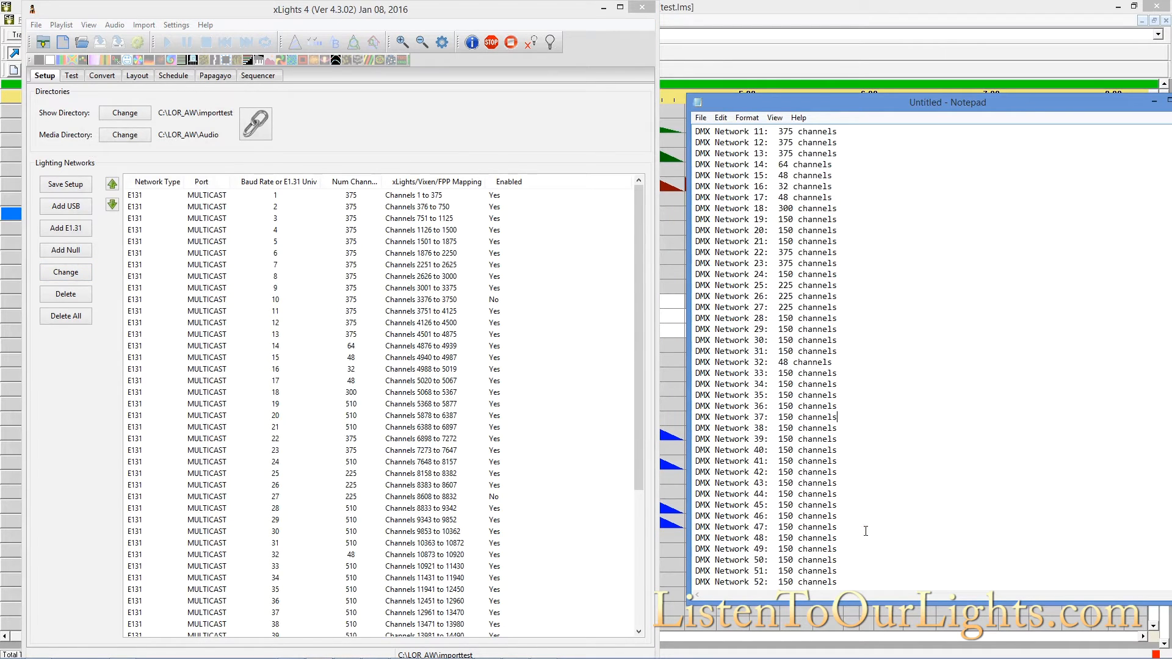
{"action": "scroll", "coordinate": [448, 386], "scroll_direction": "up", "scroll_amount": 1}
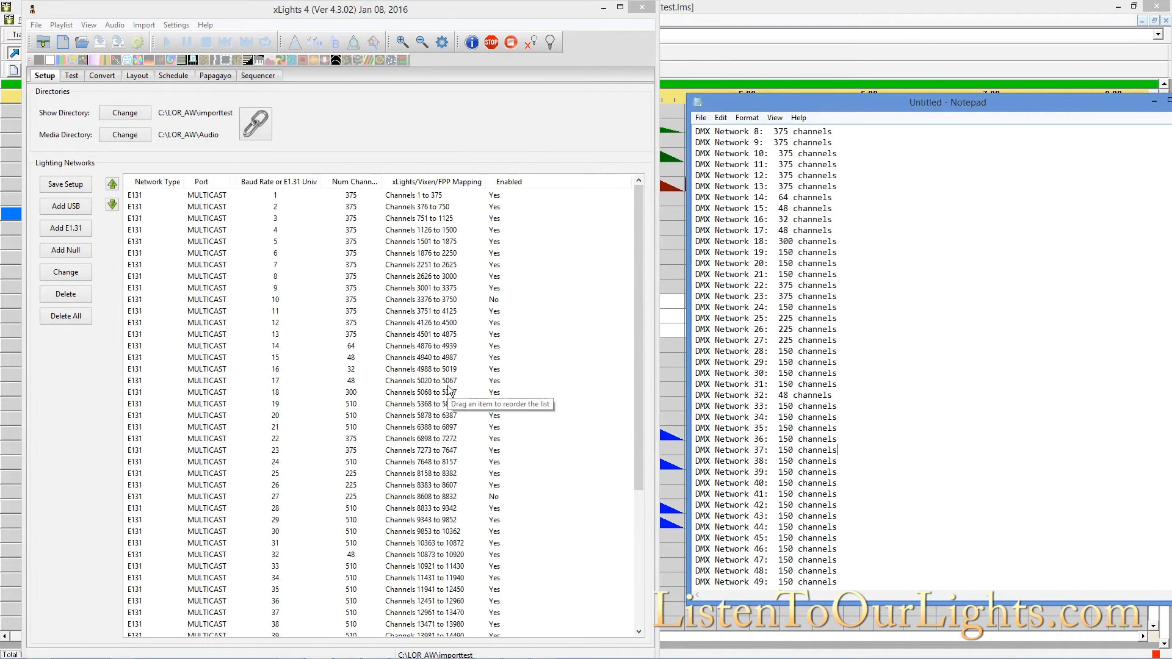
{"action": "left_click", "coordinate": [63, 186]}
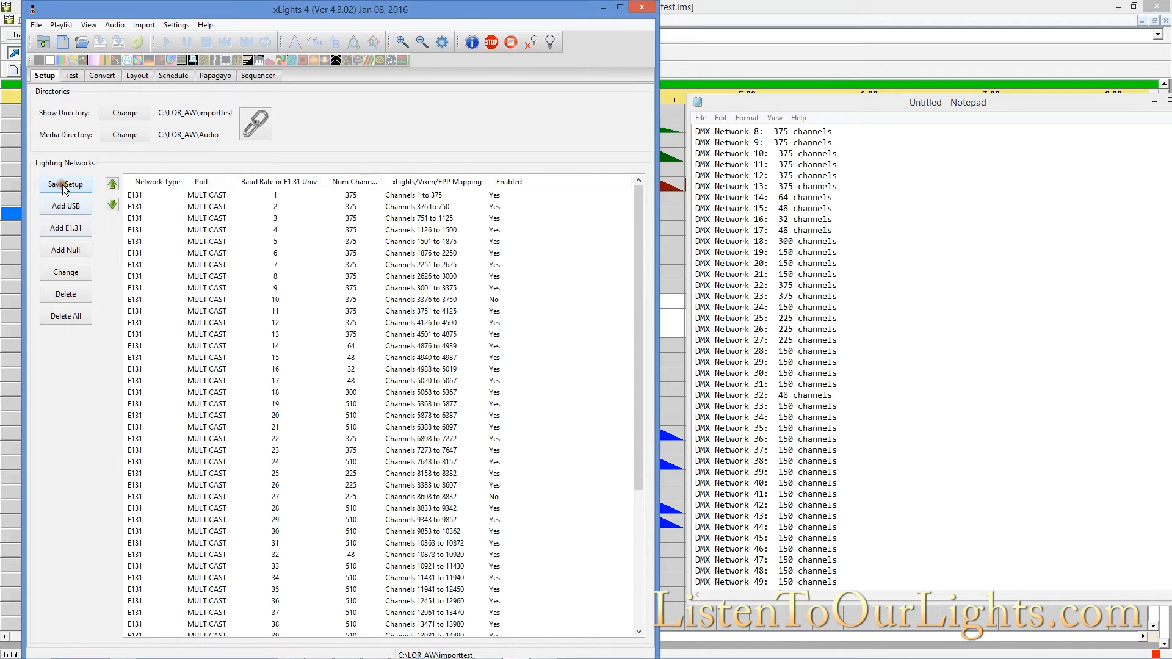
{"action": "left_click", "coordinate": [641, 7]}
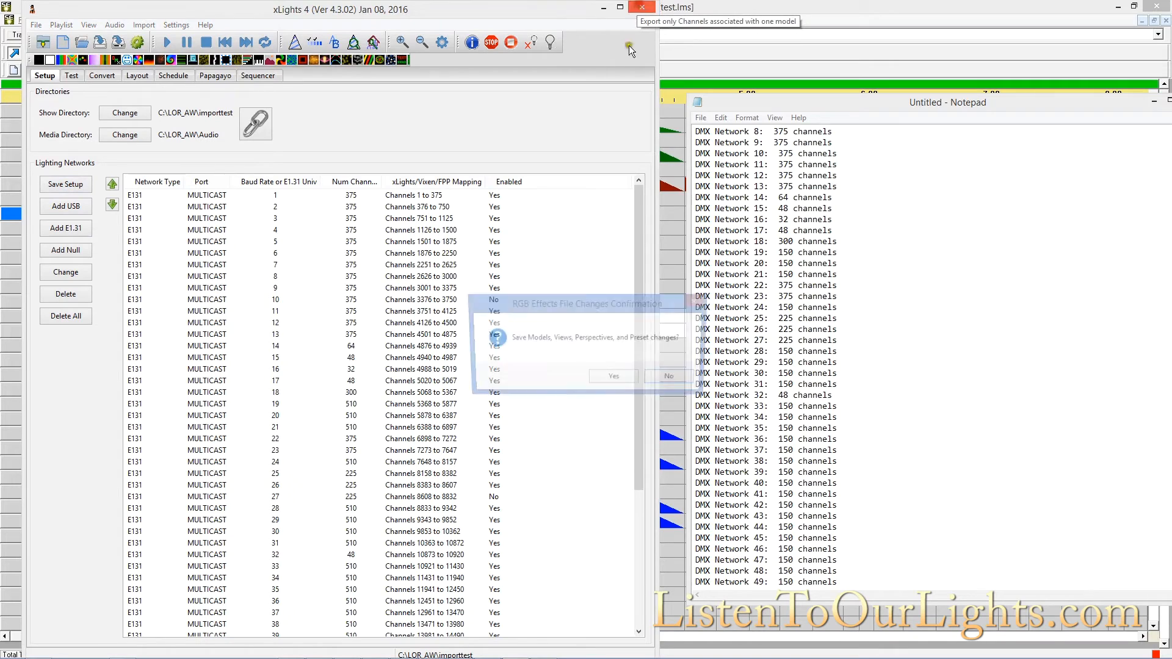
{"action": "left_click", "coordinate": [617, 379]}
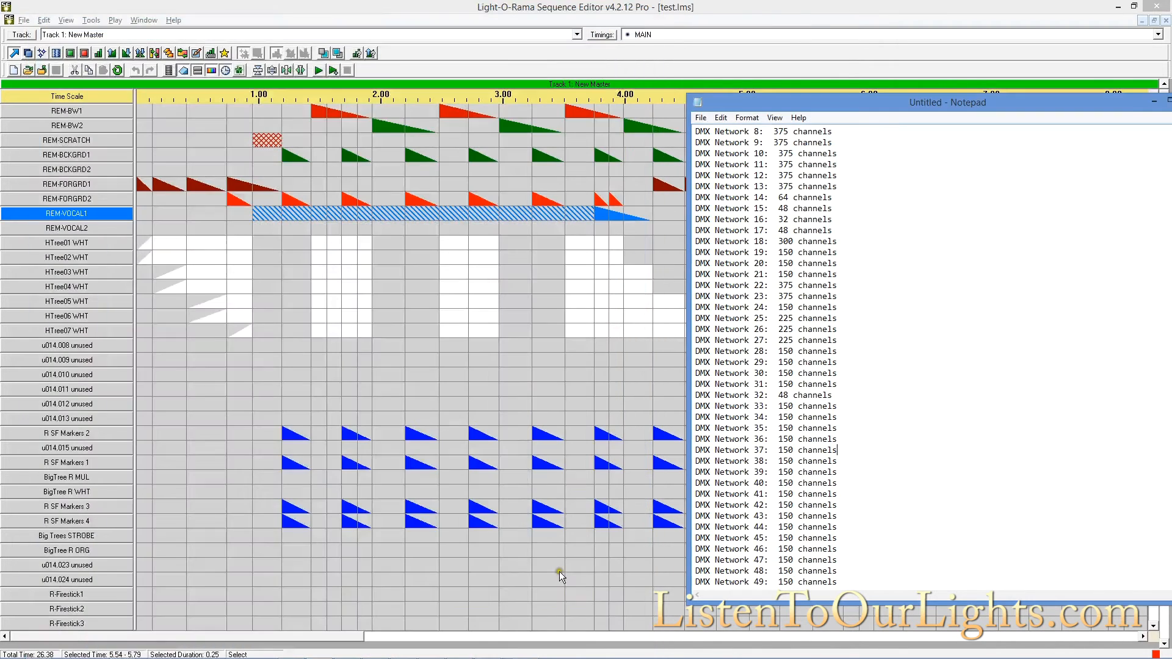
Step: Switch to File Explorer and browse to the LOR_AW folder on drive C
{"action": "key", "text": "super"}
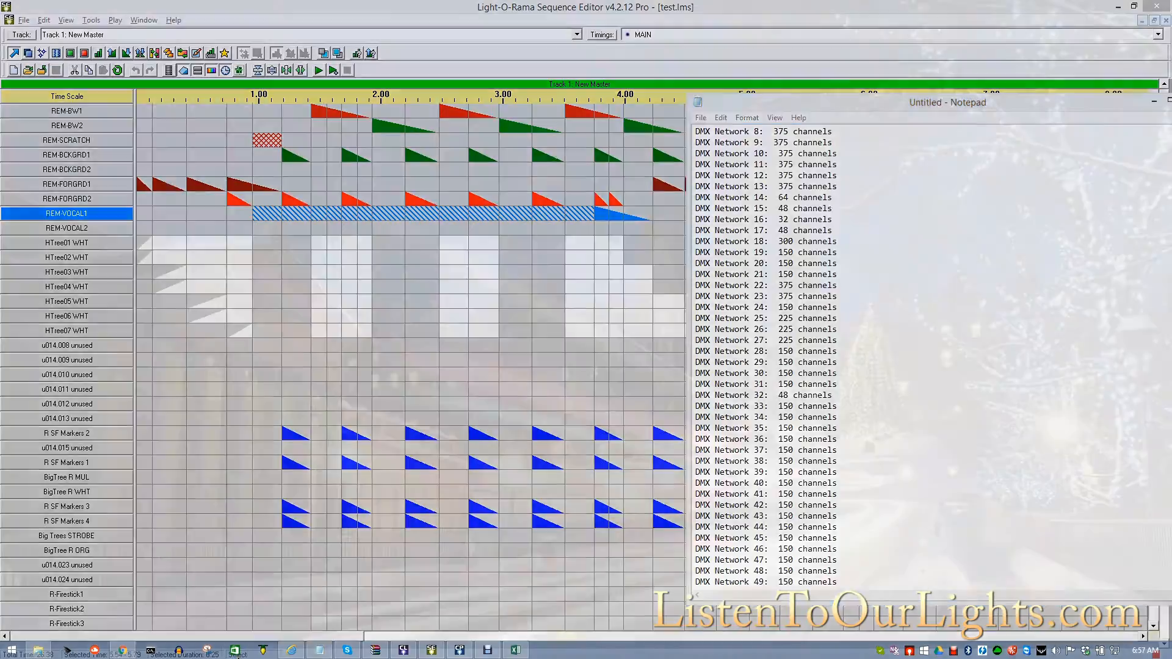
{"action": "left_click", "coordinate": [123, 492]}
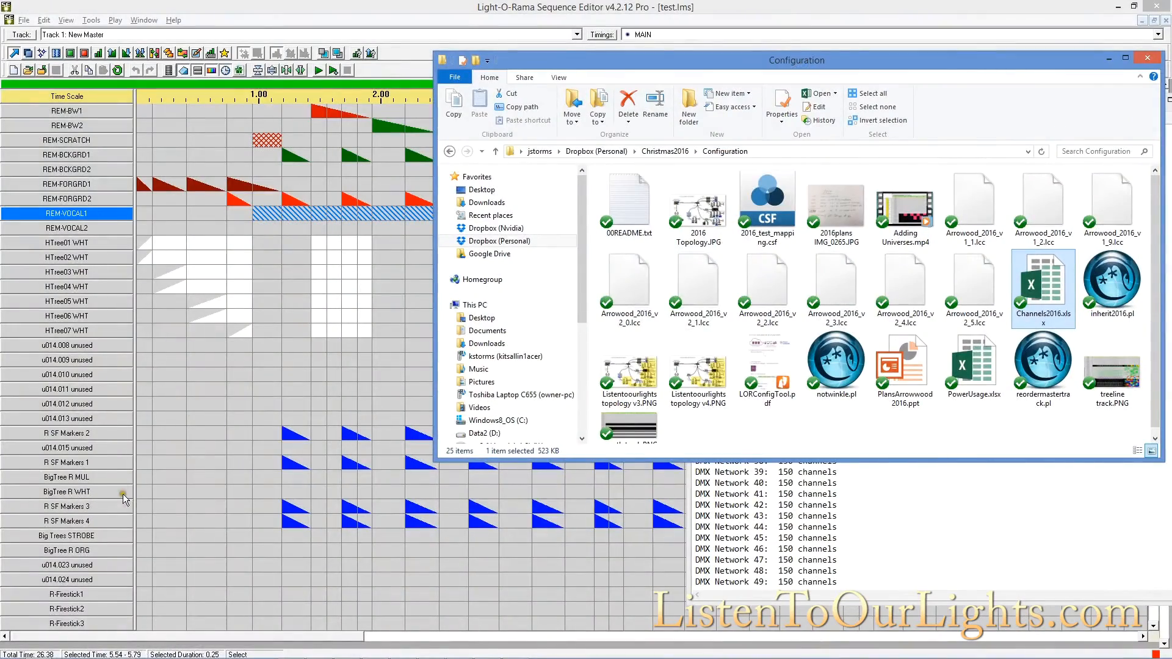
{"action": "left_click", "coordinate": [491, 421]}
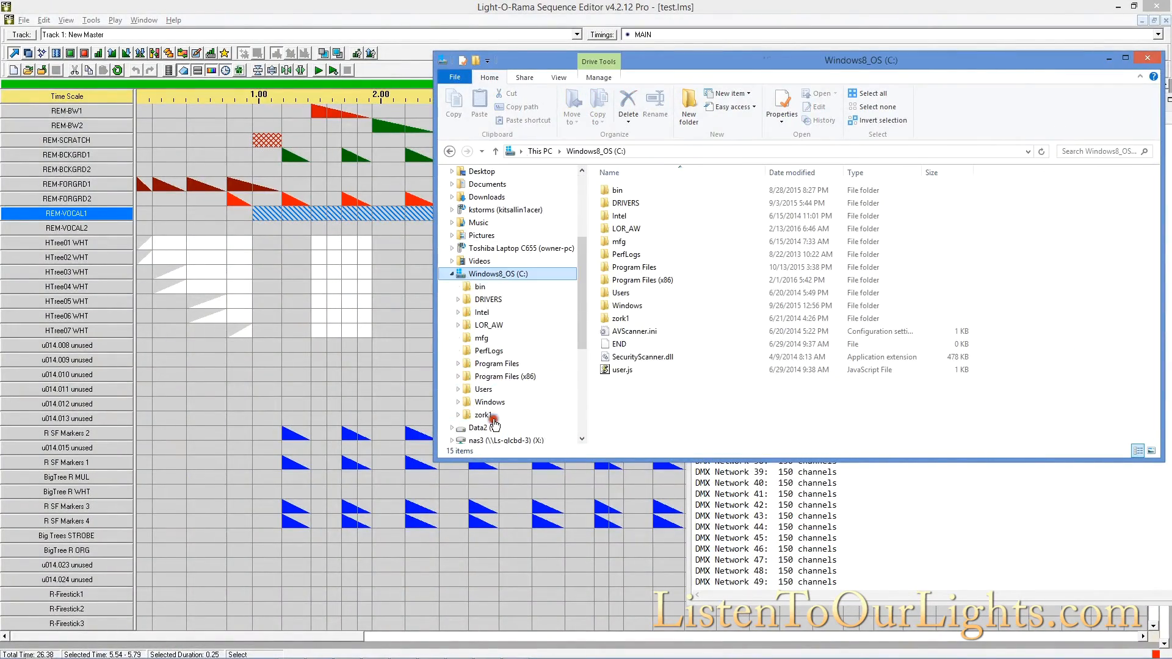
{"action": "double_click", "coordinate": [646, 228]}
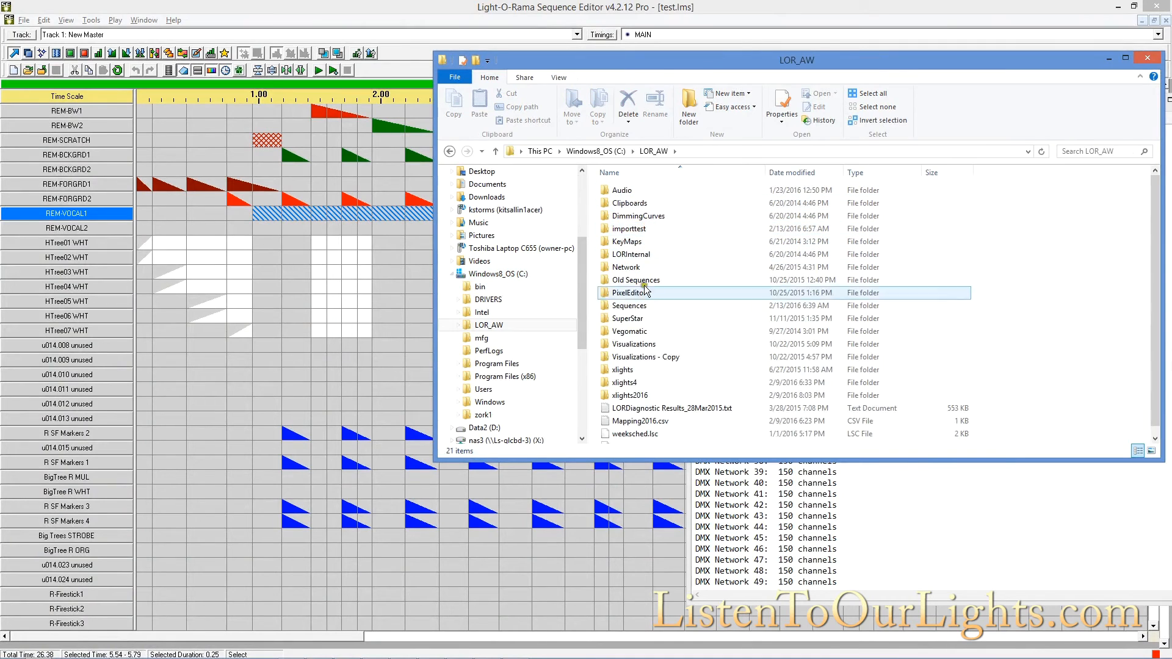
{"action": "double_click", "coordinate": [638, 306]}
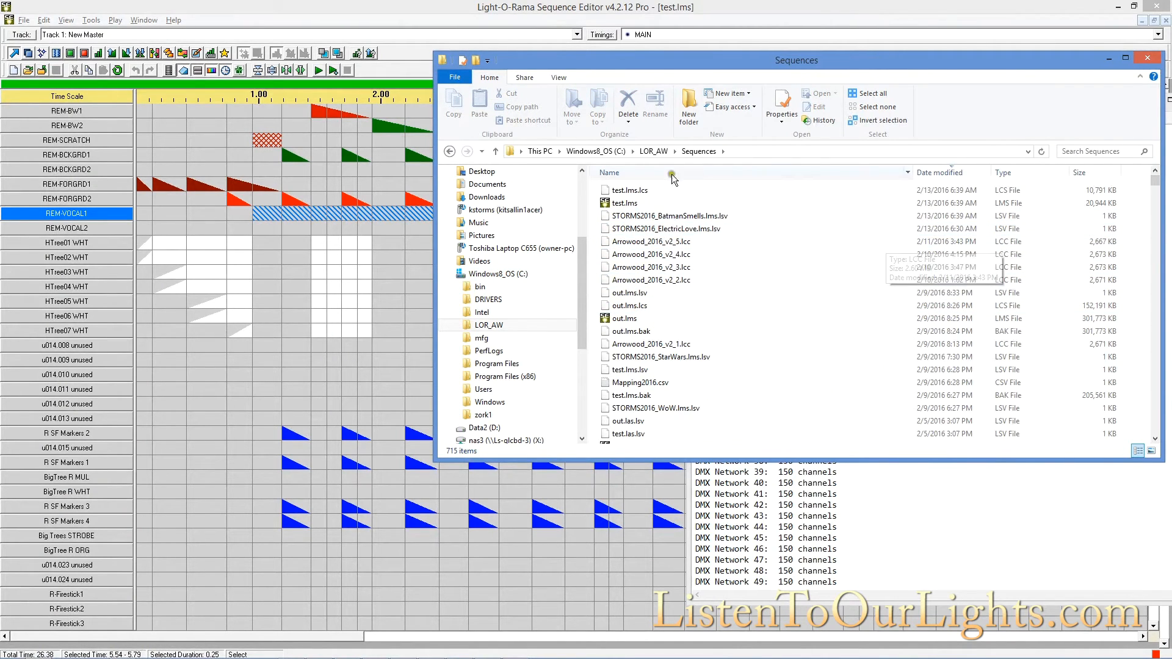
{"action": "left_click", "coordinate": [655, 151]}
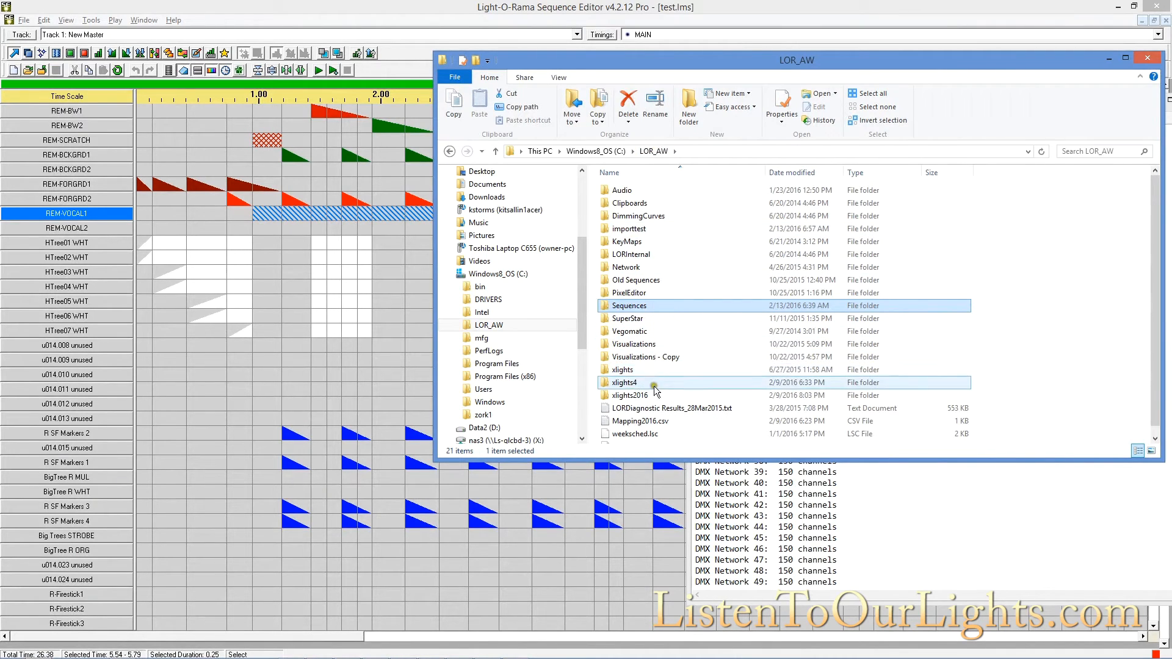
Step: Open xlights_networks.xml from the importtest folder in Notepad and place its window beside the DMX network notes
{"action": "double_click", "coordinate": [629, 229]}
{"action": "left_click", "coordinate": [676, 230]}
{"action": "left_click", "coordinate": [663, 217]}
{"action": "double_click", "coordinate": [663, 217]}
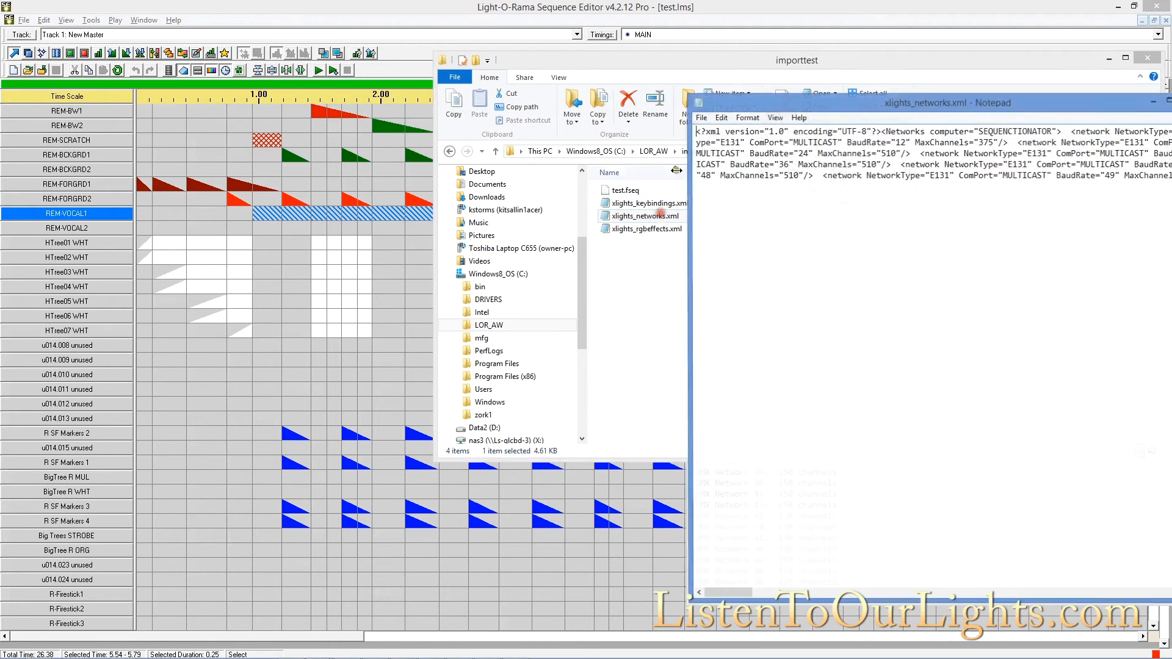
{"action": "left_click_drag", "start_coordinate": [861, 103], "coordinate": [345, 126]}
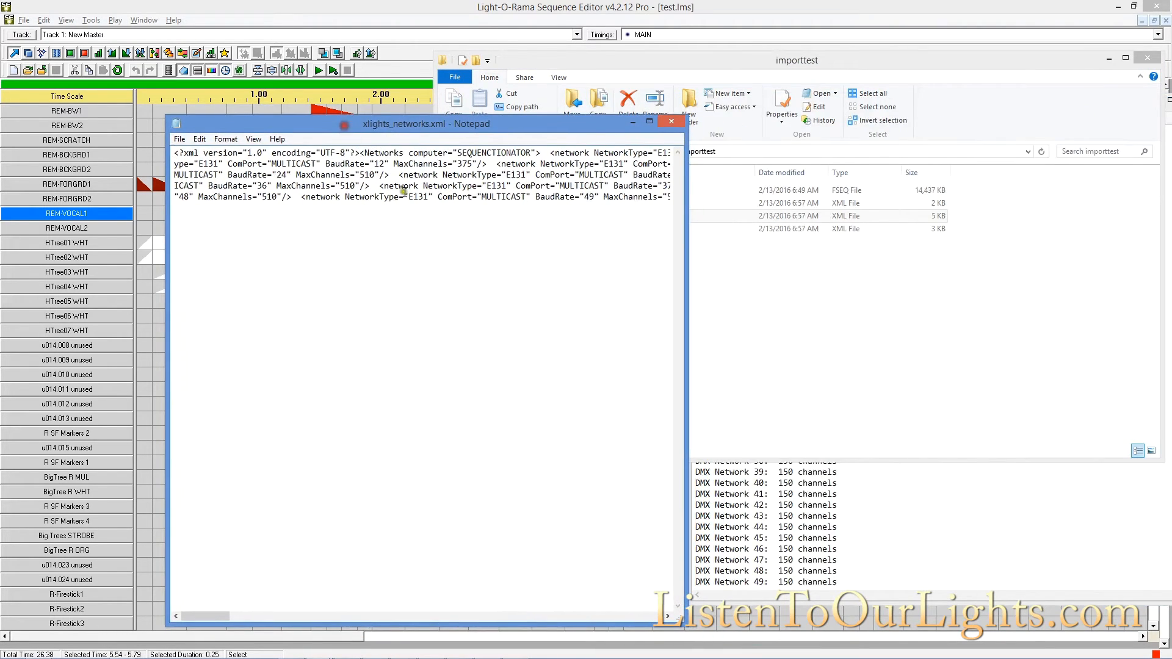
{"action": "left_click", "coordinate": [919, 536]}
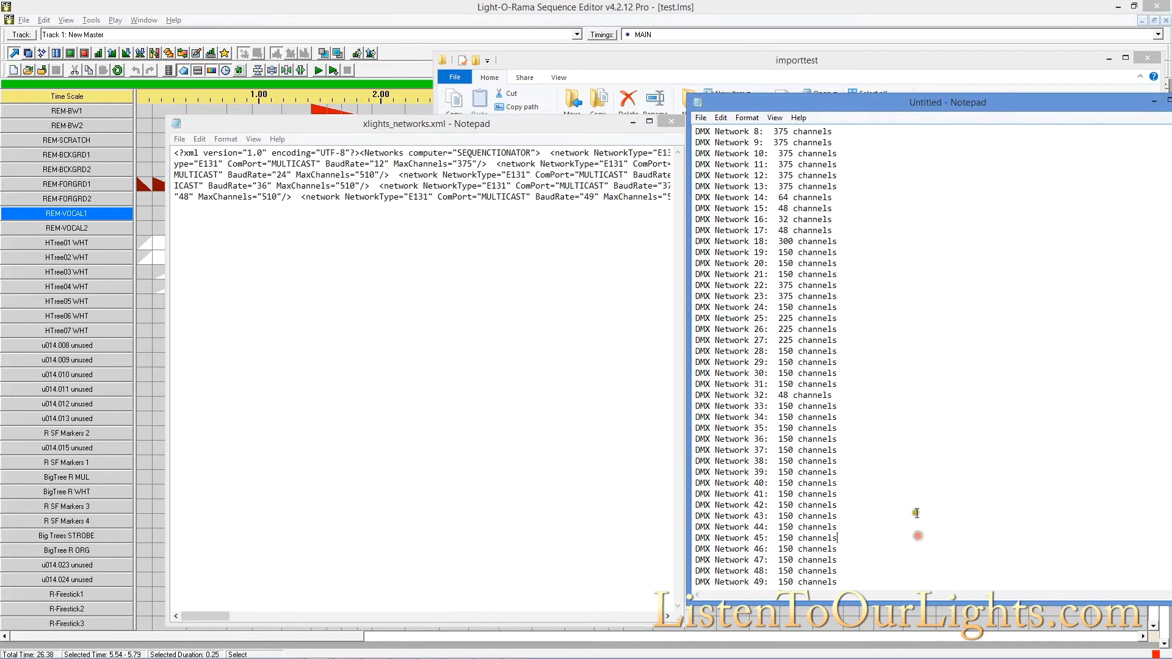
{"action": "left_click", "coordinate": [536, 384]}
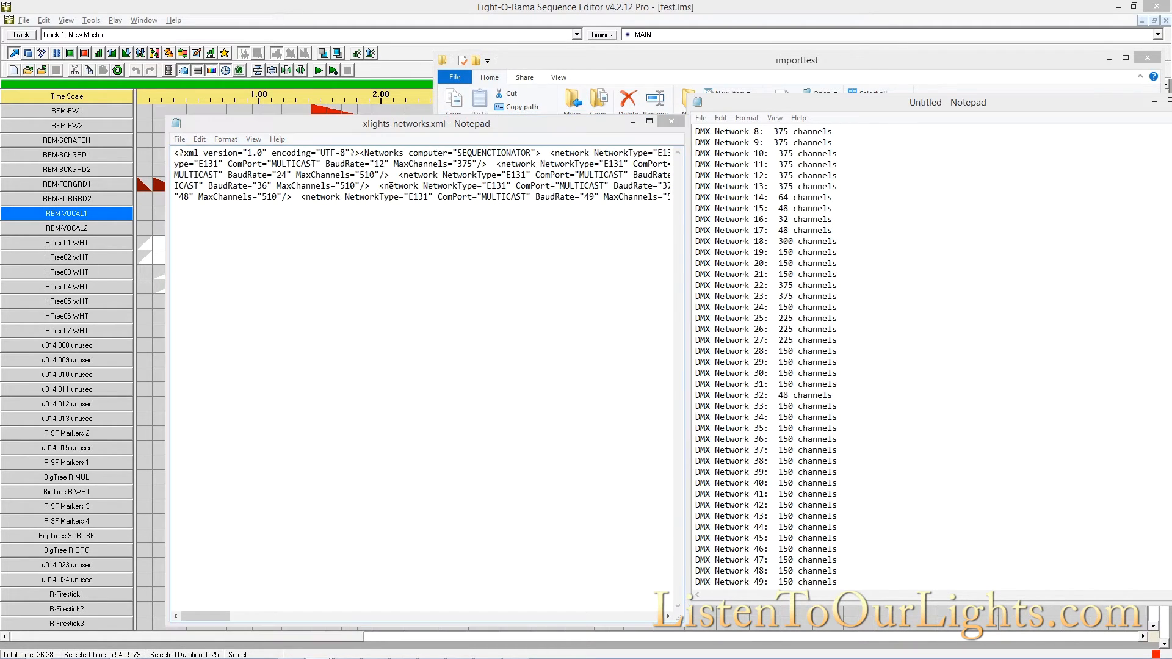
Step: Replace every occurrence of "510" with "150" in xlights_networks.xml
{"action": "key", "text": "ctrl+h"}
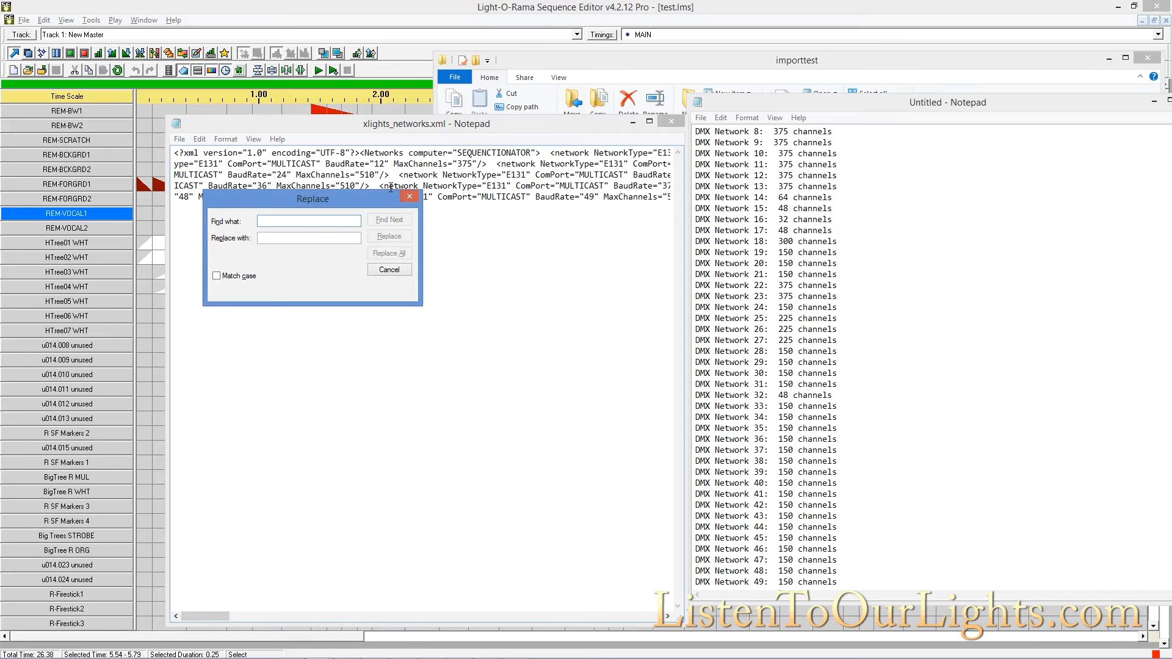
{"action": "type", "text": "51"}
{"action": "key", "text": "BackSpace"}
{"action": "key", "text": "BackSpace"}
{"action": "type", "text": "\"150"}
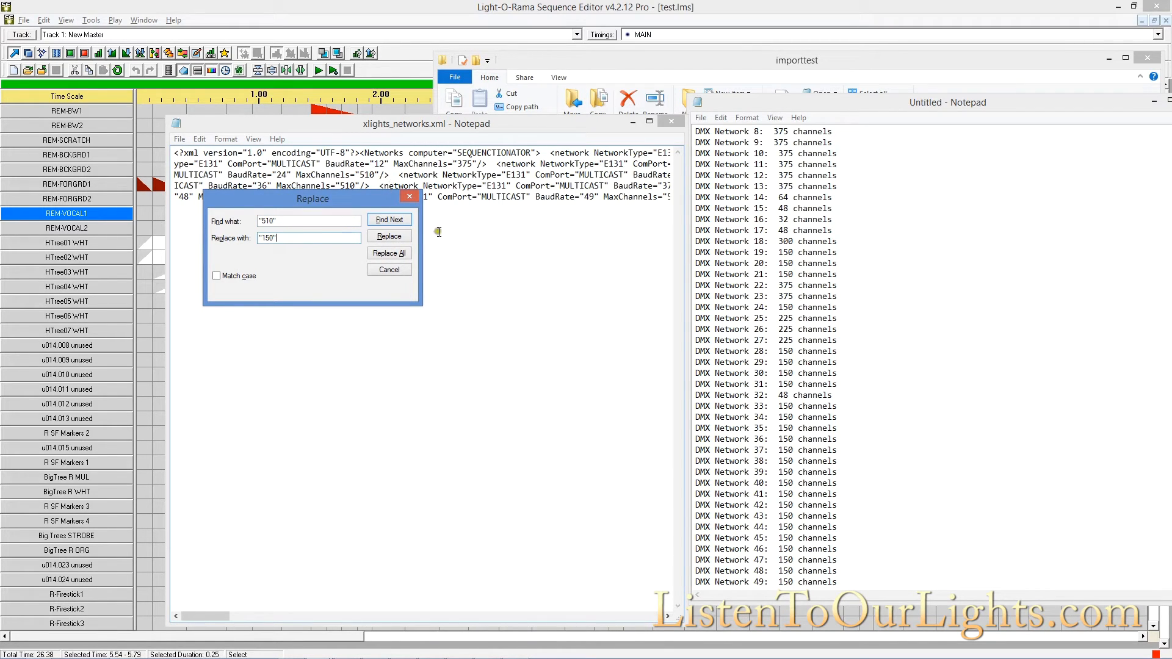
{"action": "left_click", "coordinate": [400, 256]}
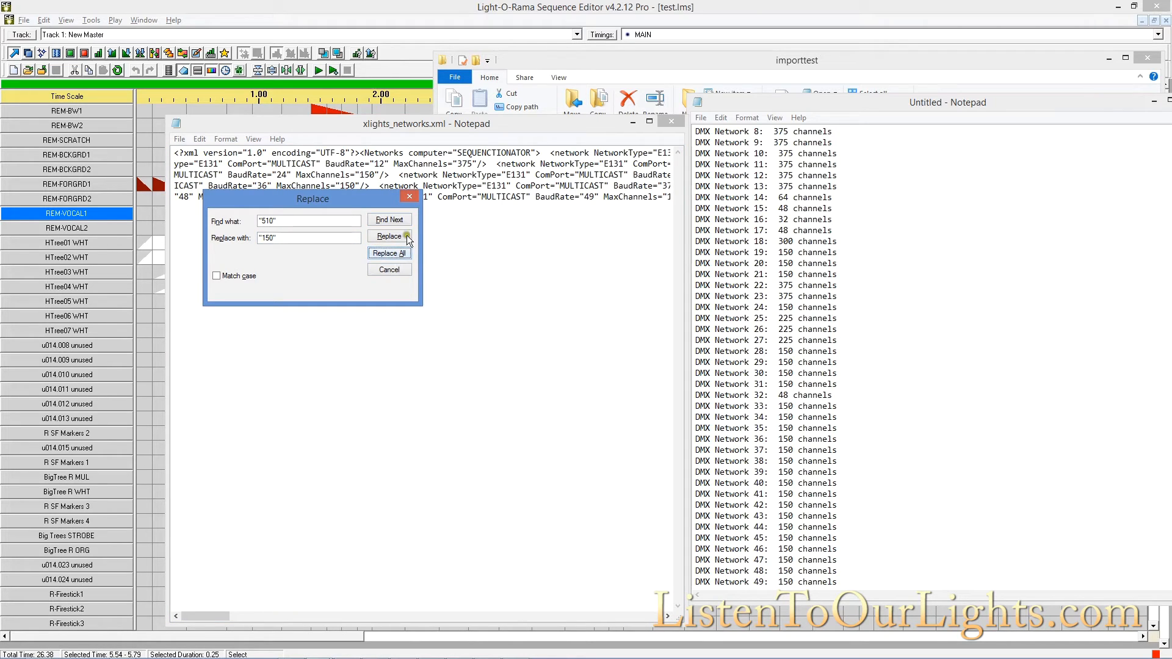
{"action": "left_click", "coordinate": [408, 196]}
Step: Save xlights_networks.xml and close its Notepad window
{"action": "left_click", "coordinate": [179, 138]}
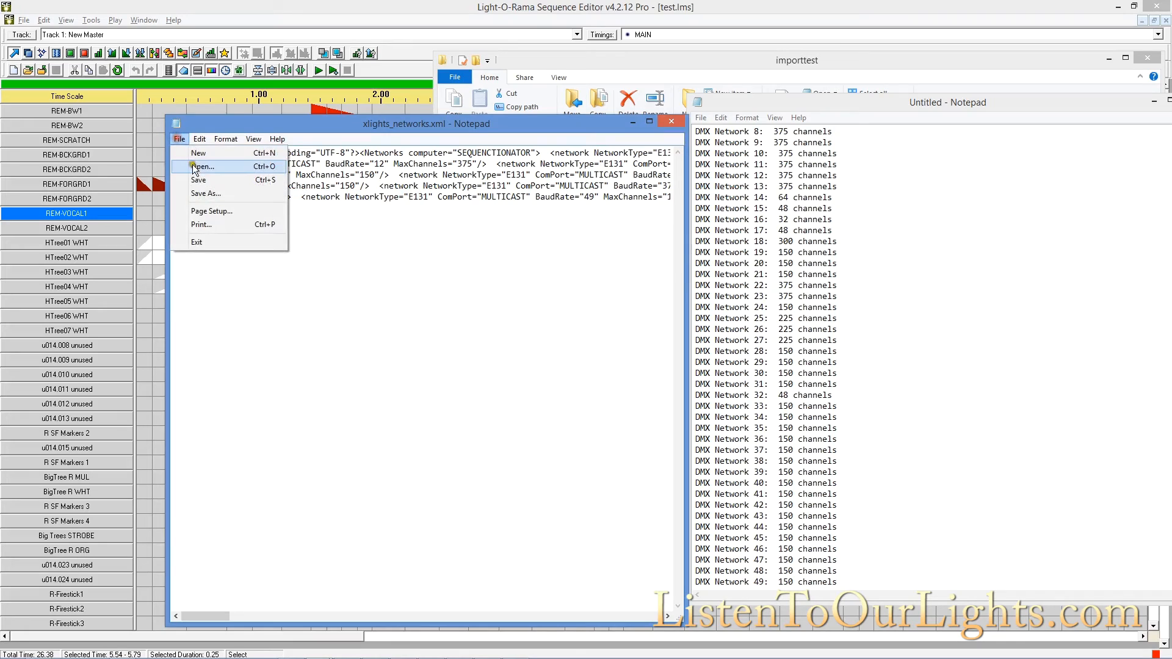
{"action": "left_click", "coordinate": [198, 180]}
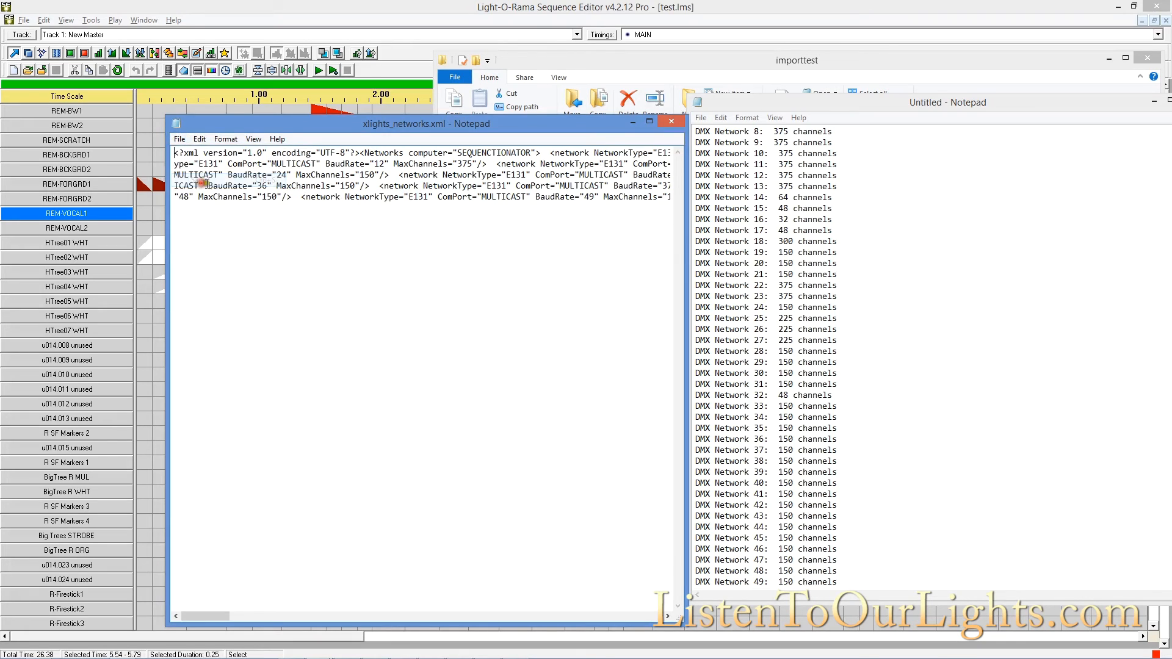
{"action": "left_click", "coordinate": [674, 125]}
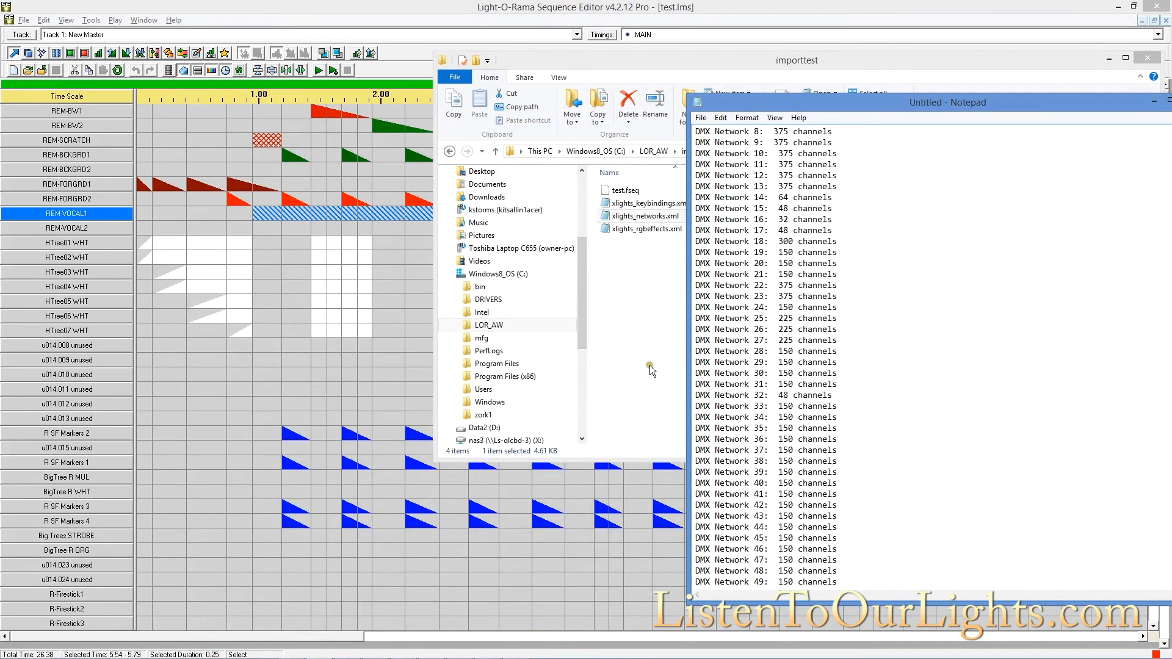
Step: Relaunch xLights and check the channel counts of all E1.31 universes against the DMX network notes
{"action": "key", "text": "super"}
{"action": "left_click", "coordinate": [622, 257]}
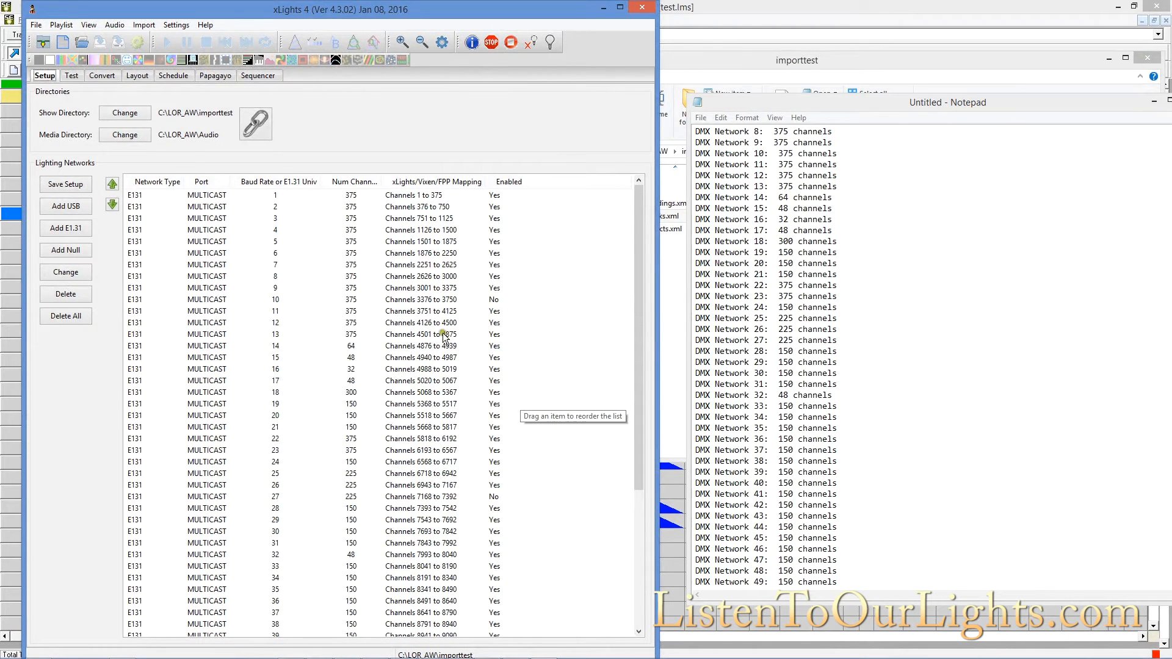
{"action": "left_click_drag", "start_coordinate": [637, 232], "coordinate": [648, 449]}
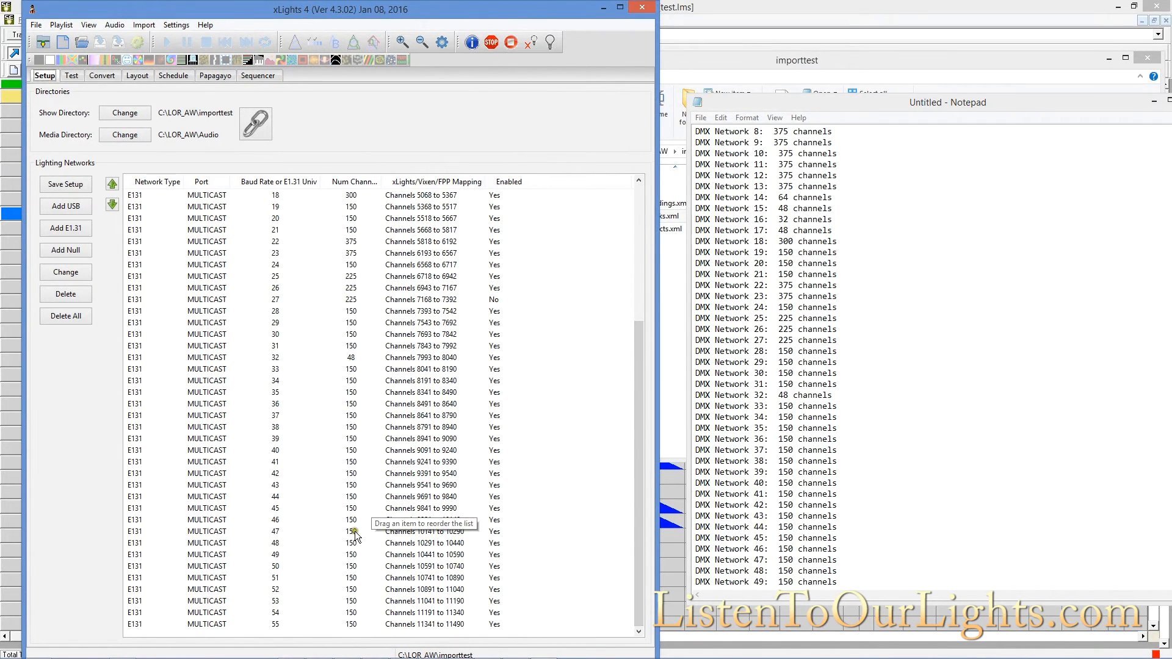
{"action": "left_click", "coordinate": [364, 540]}
{"action": "left_click", "coordinate": [377, 448]}
{"action": "left_click", "coordinate": [374, 369]}
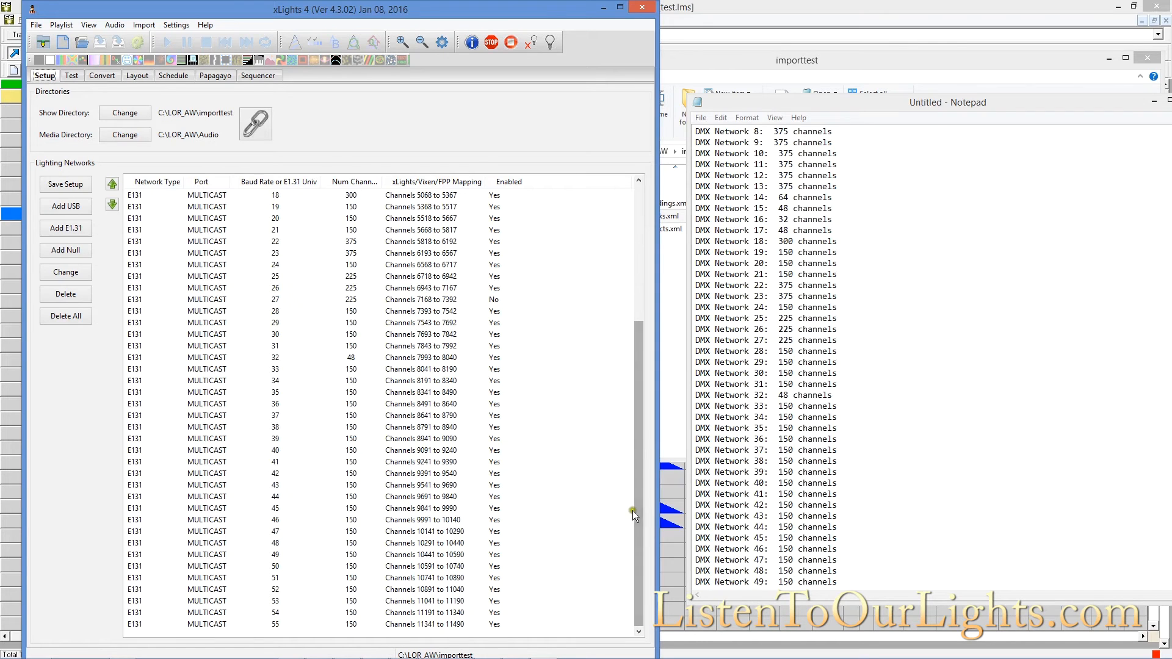
{"action": "left_click_drag", "start_coordinate": [637, 498], "coordinate": [624, 314]}
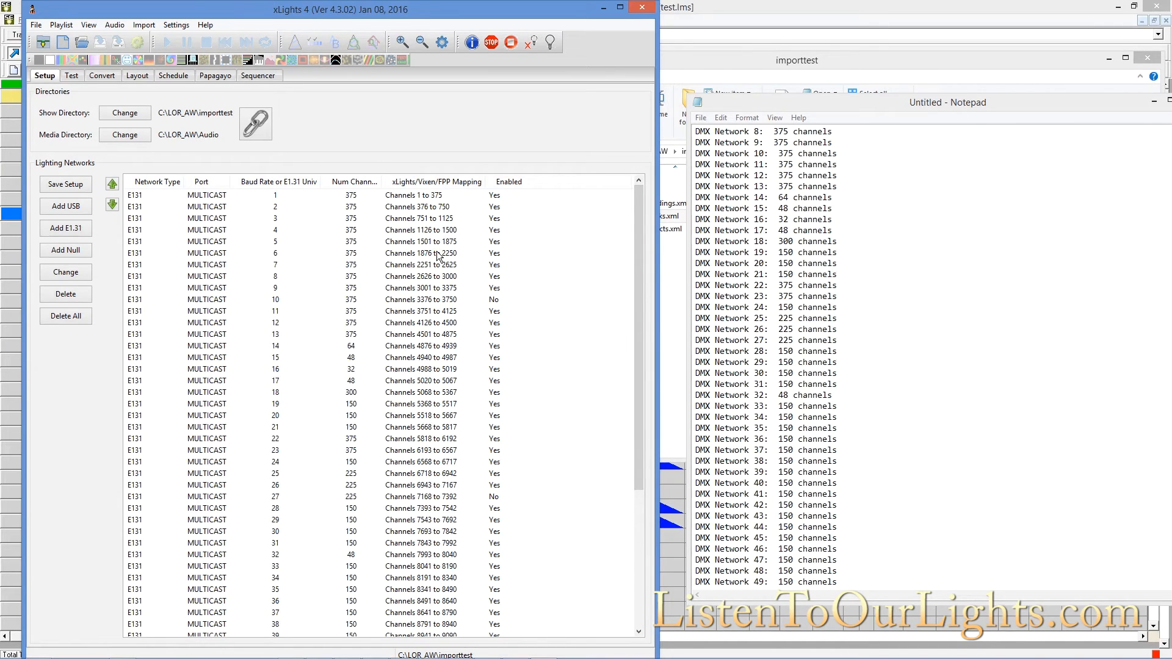
Step: Save the lighting network setup and look over the universe list again
{"action": "left_click_drag", "start_coordinate": [640, 208], "coordinate": [641, 336]}
{"action": "left_click", "coordinate": [66, 183]}
{"action": "left_click_drag", "start_coordinate": [641, 369], "coordinate": [621, 211]}
Step: Start a new musical sequence using 01 - Batman Smells.mp3 as audio and 20fps (50ms) timing
{"action": "left_click", "coordinate": [266, 74]}
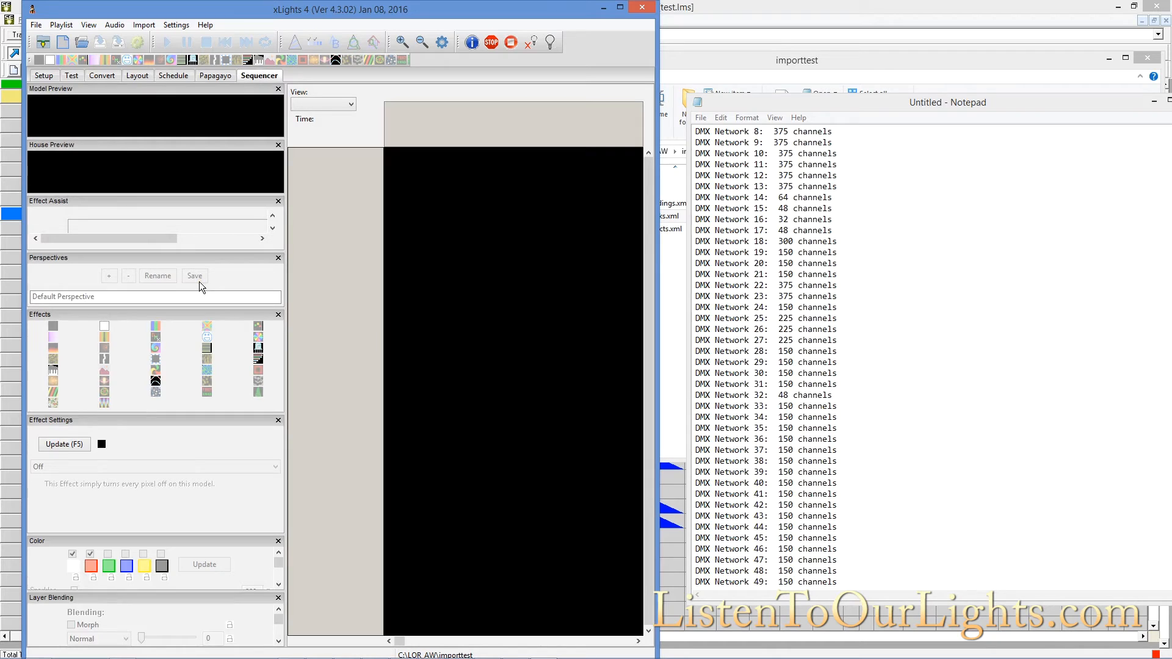
{"action": "left_click", "coordinate": [36, 25]}
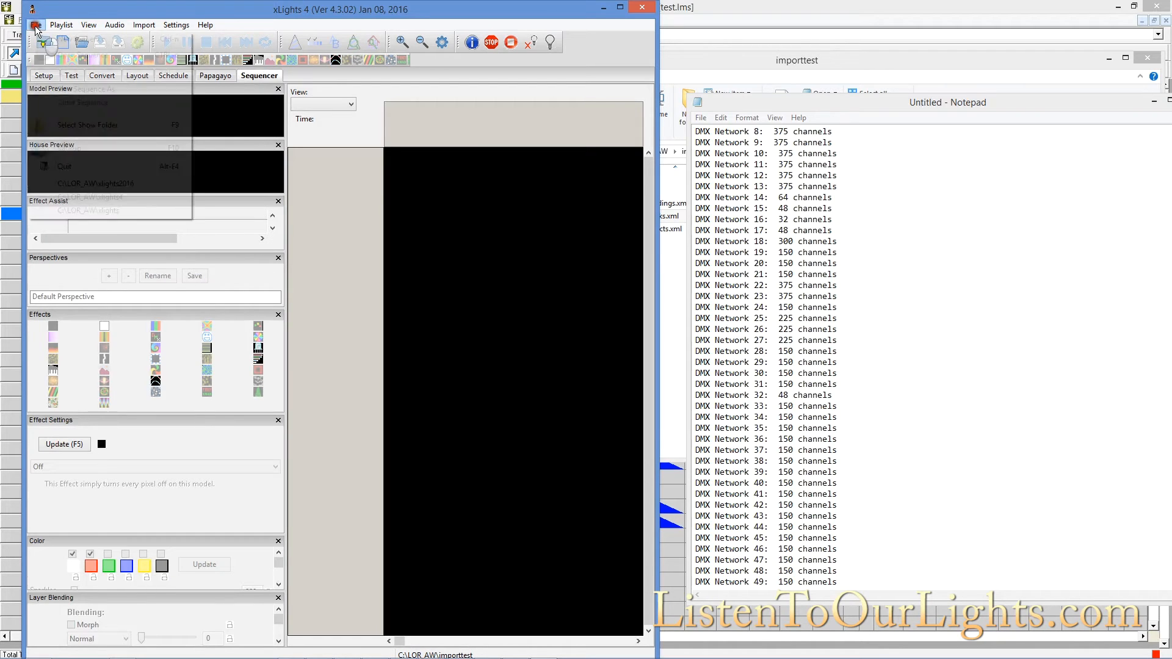
{"action": "left_click", "coordinate": [54, 39]}
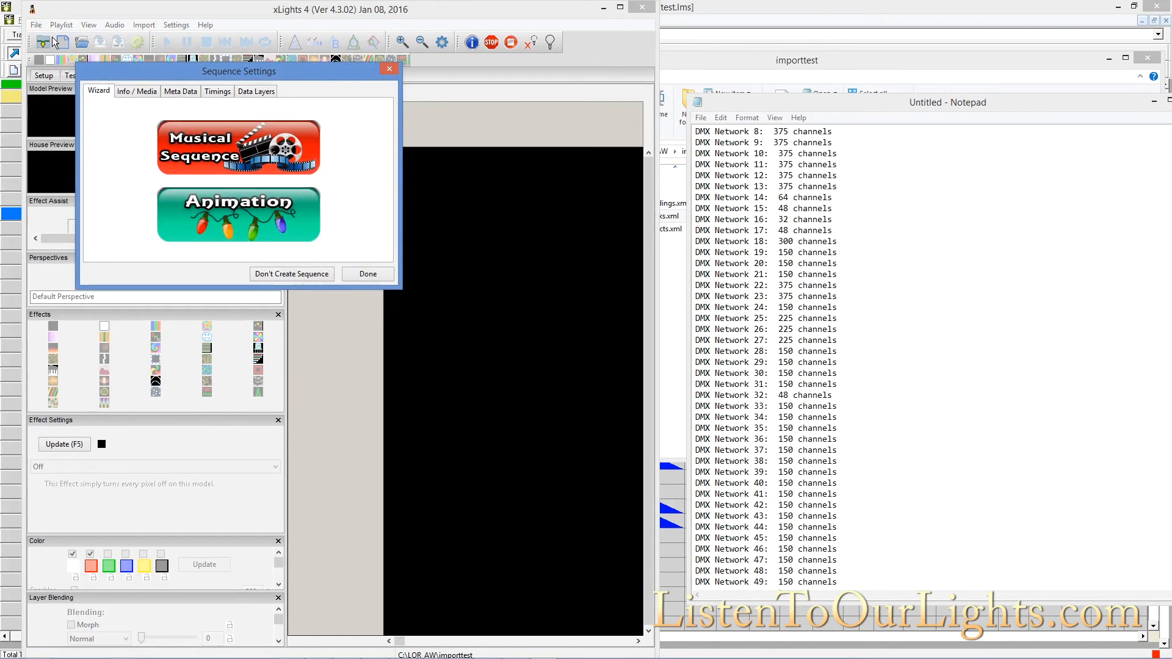
{"action": "left_click", "coordinate": [238, 164]}
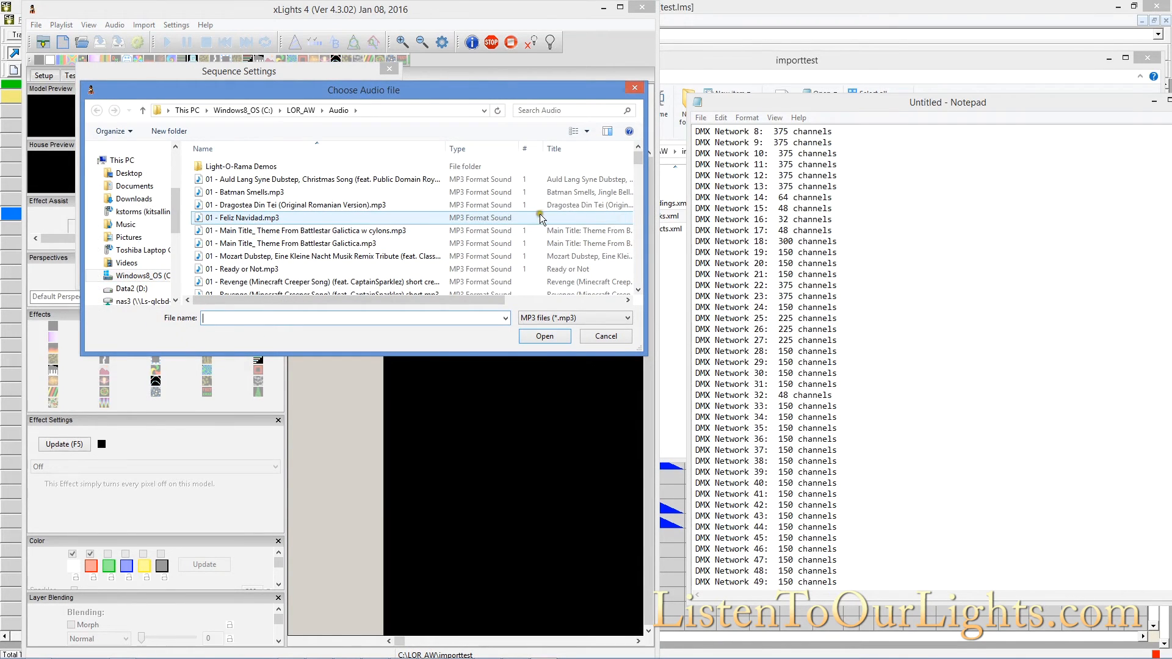
{"action": "left_click", "coordinate": [553, 112]}
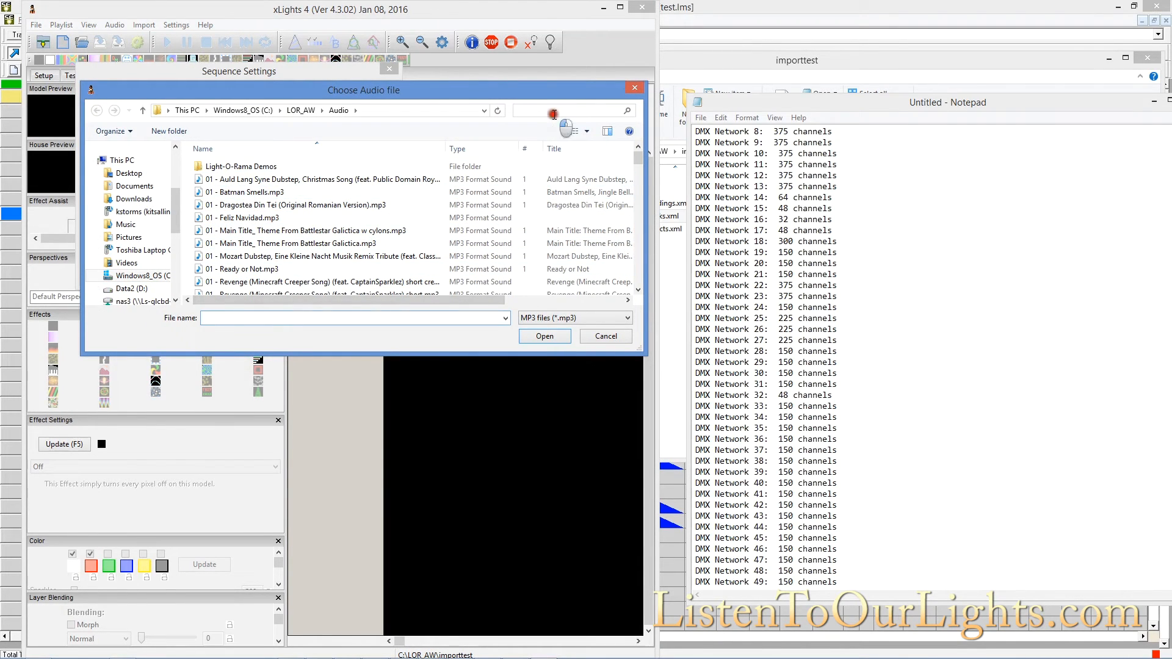
{"action": "type", "text": "batman"}
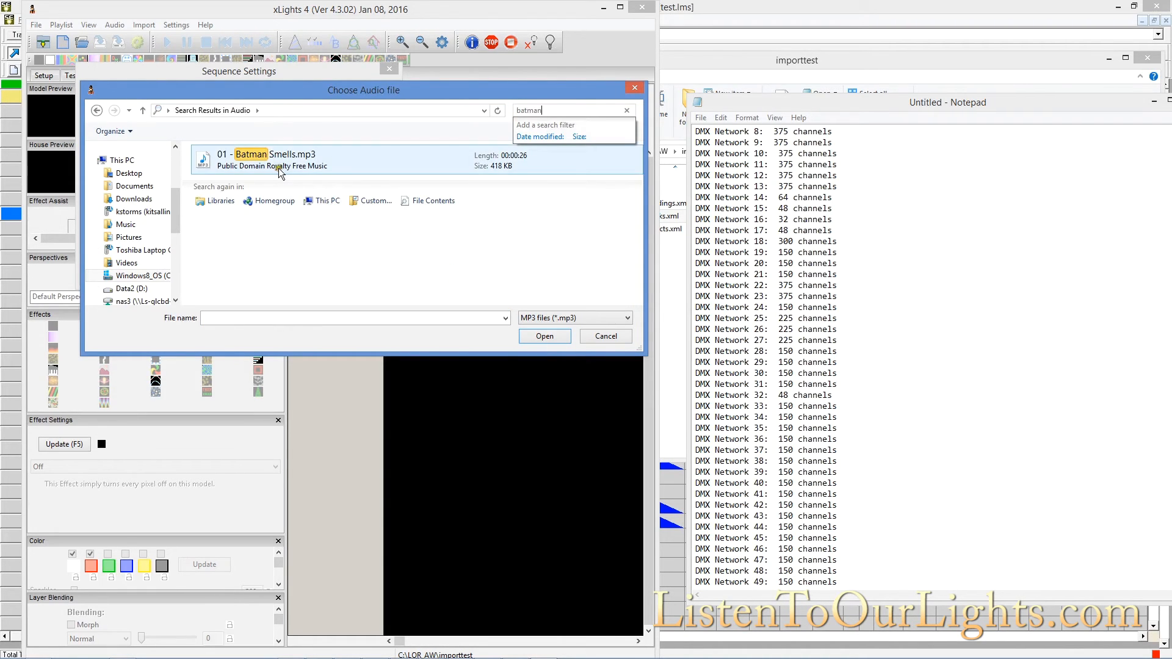
{"action": "double_click", "coordinate": [279, 167]}
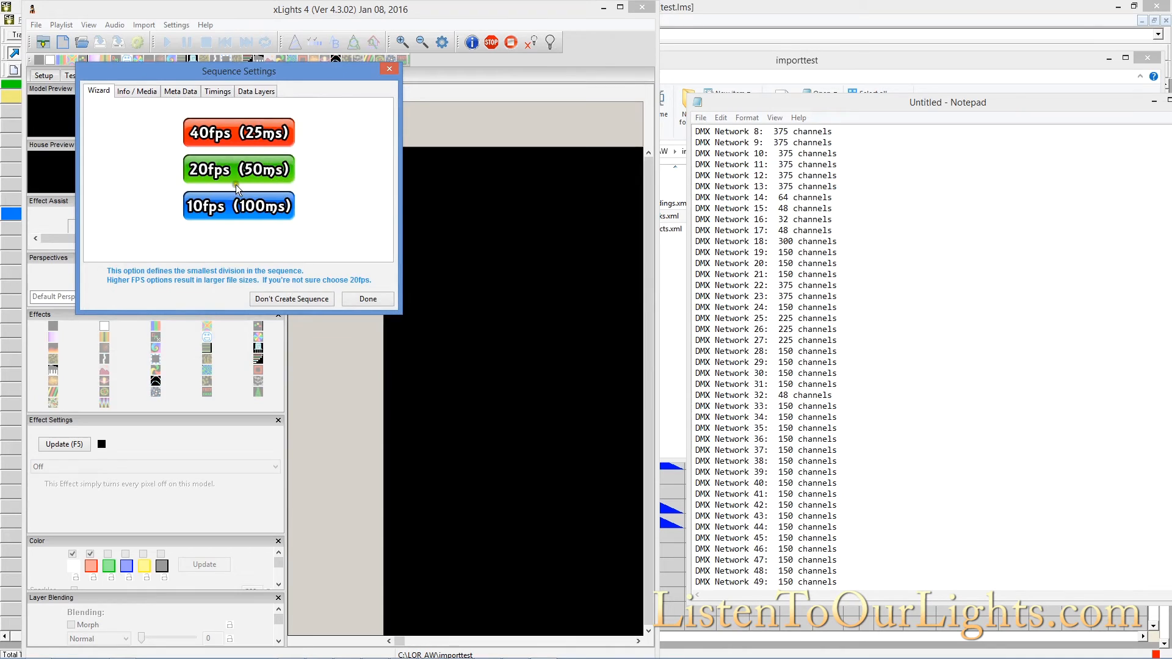
{"action": "left_click", "coordinate": [238, 174]}
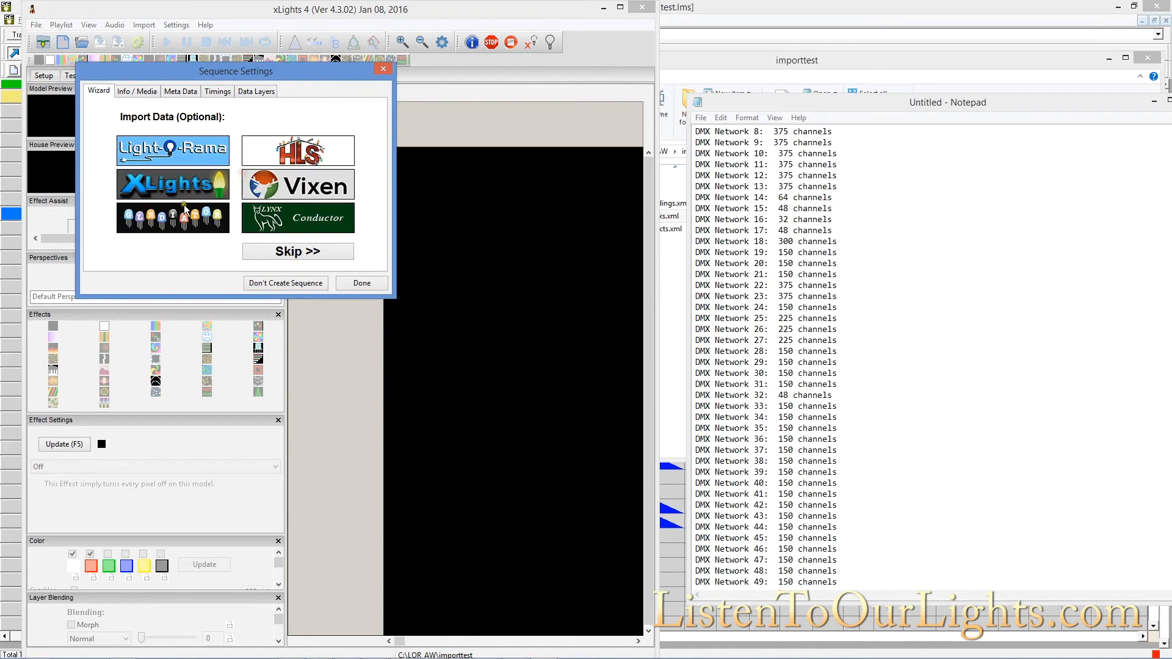
Step: Import the Light-O-Rama sequence STORMS2016_BatmanSmells.lms from C:\LOR_AW\Sequences as a data layer
{"action": "left_click", "coordinate": [169, 149]}
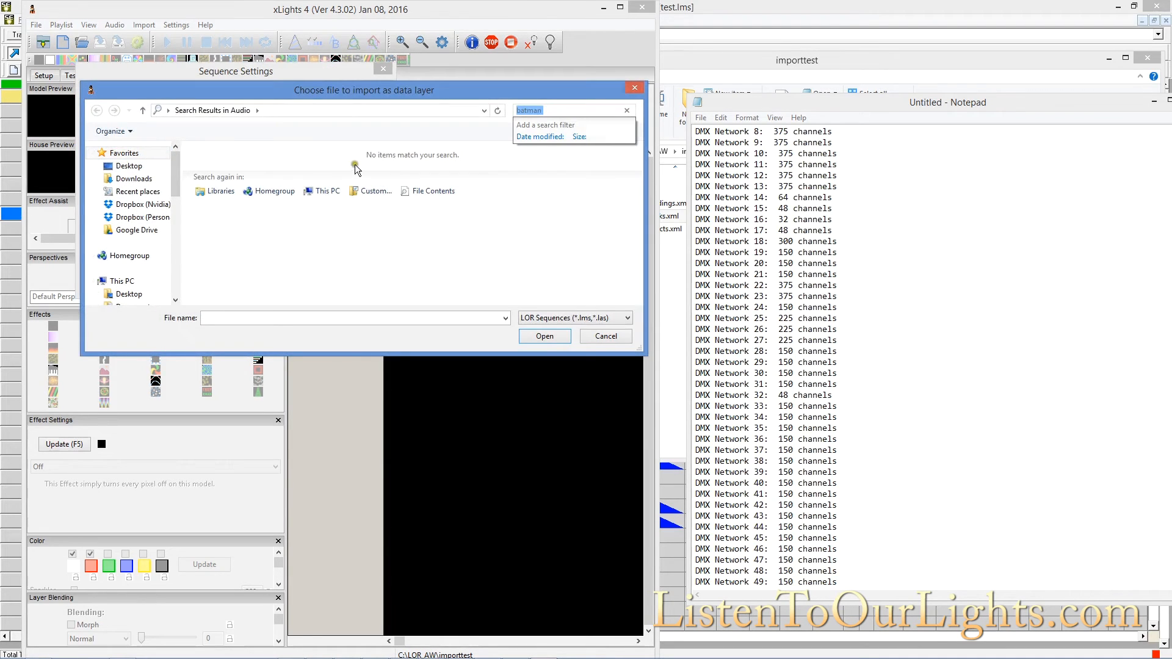
{"action": "left_click", "coordinate": [627, 110]}
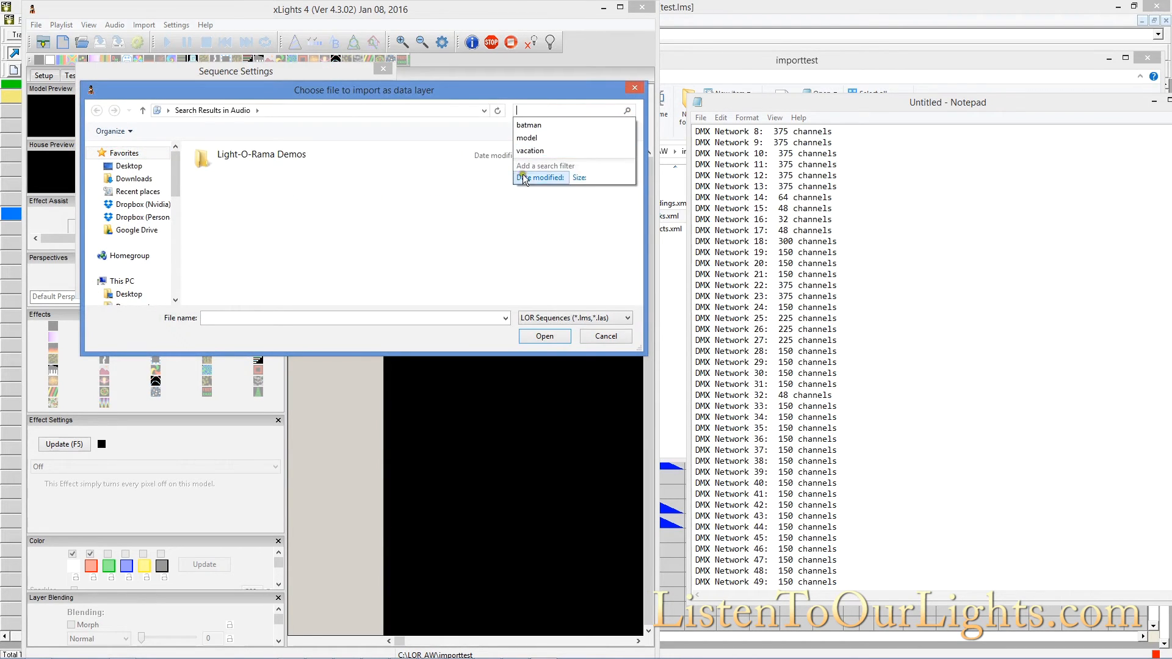
{"action": "left_click", "coordinate": [176, 278]}
{"action": "left_click", "coordinate": [146, 250]}
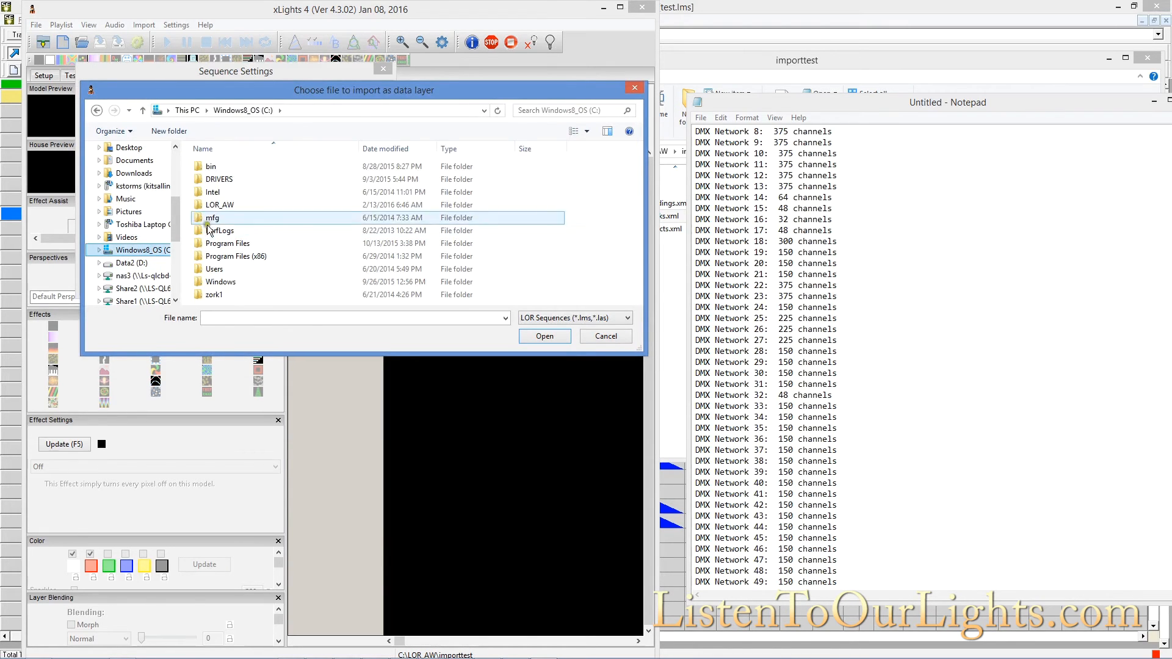
{"action": "double_click", "coordinate": [219, 206]}
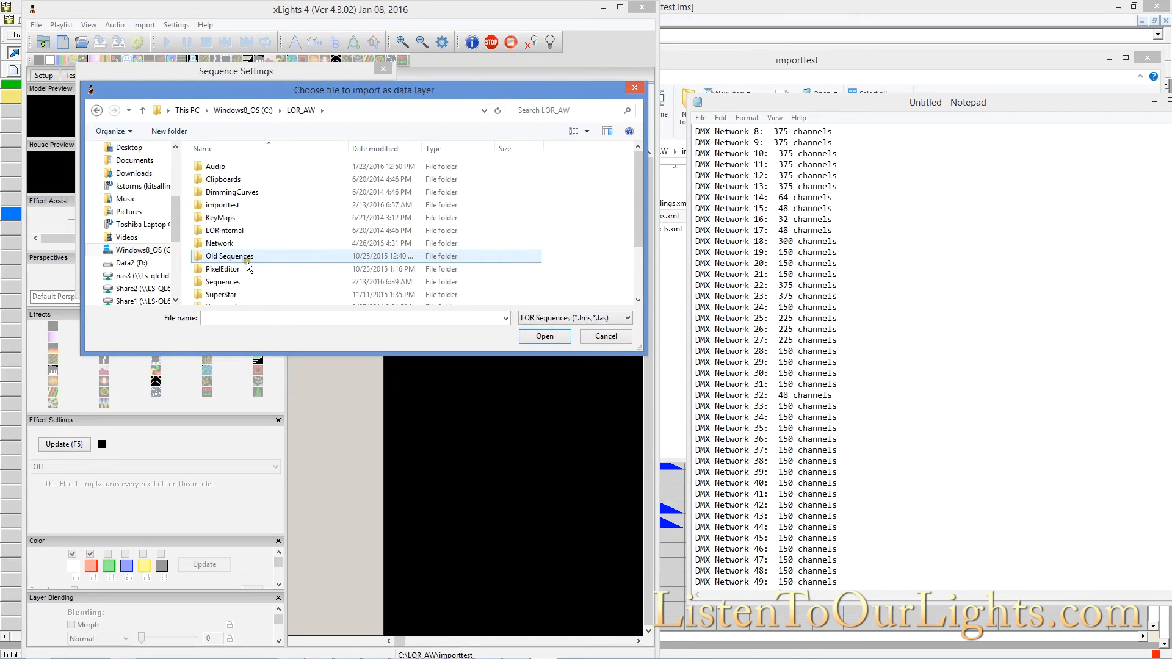
{"action": "double_click", "coordinate": [232, 281]}
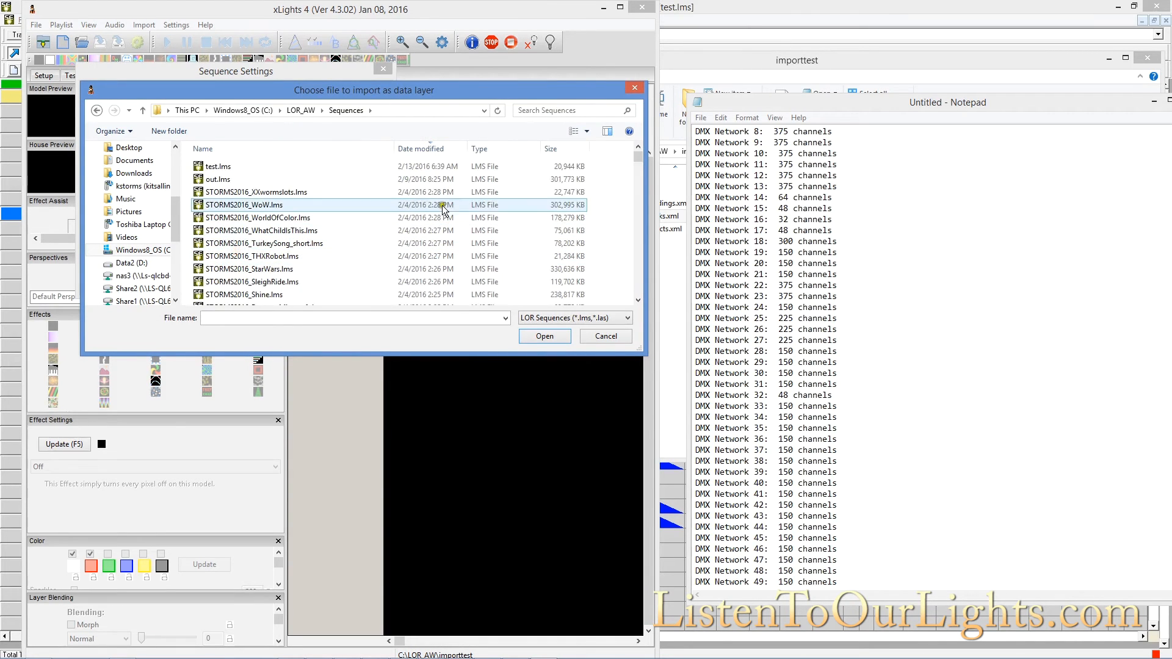
{"action": "left_click", "coordinate": [572, 112]}
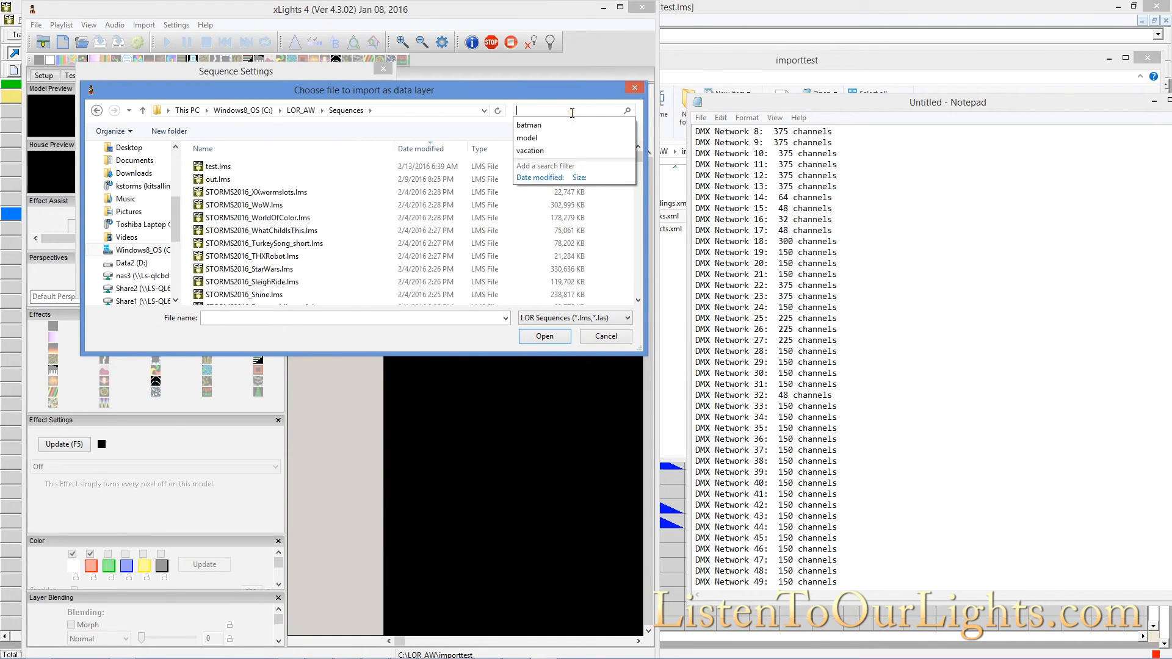
{"action": "type", "text": "batman"}
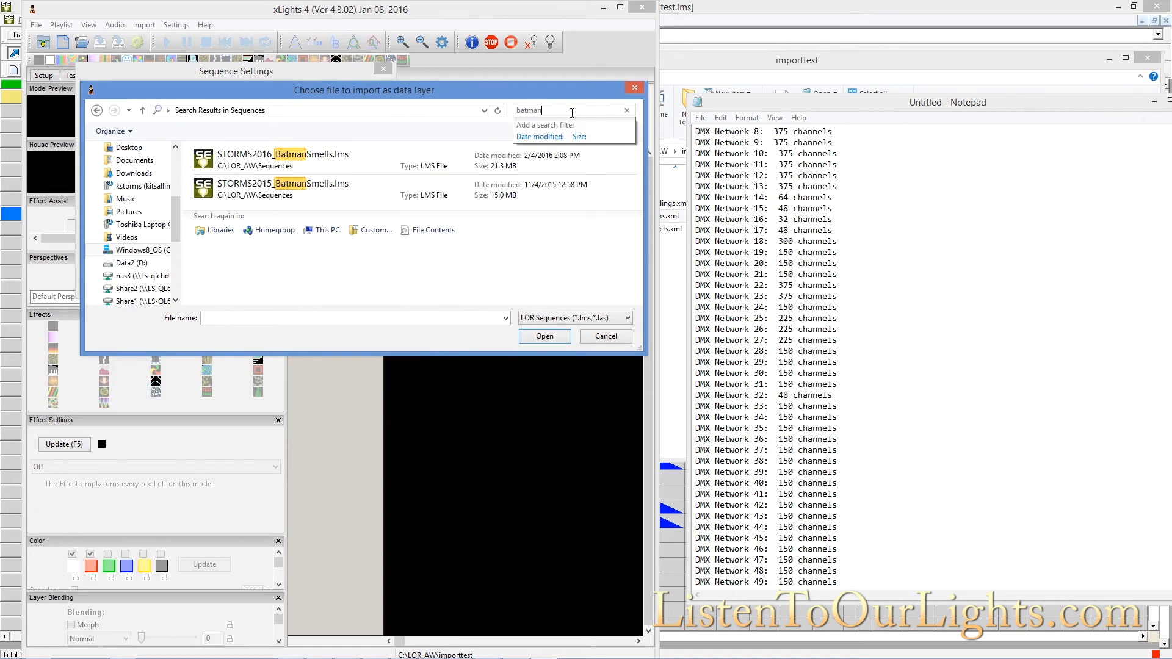
{"action": "left_click", "coordinate": [329, 164]}
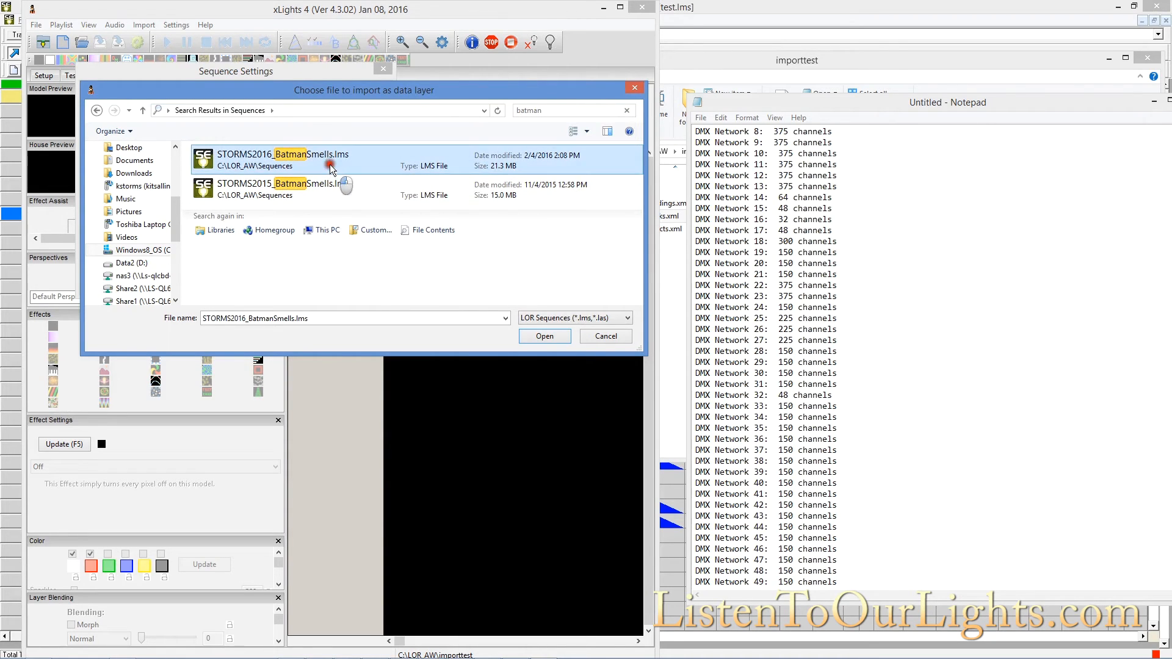
{"action": "left_click", "coordinate": [534, 335]}
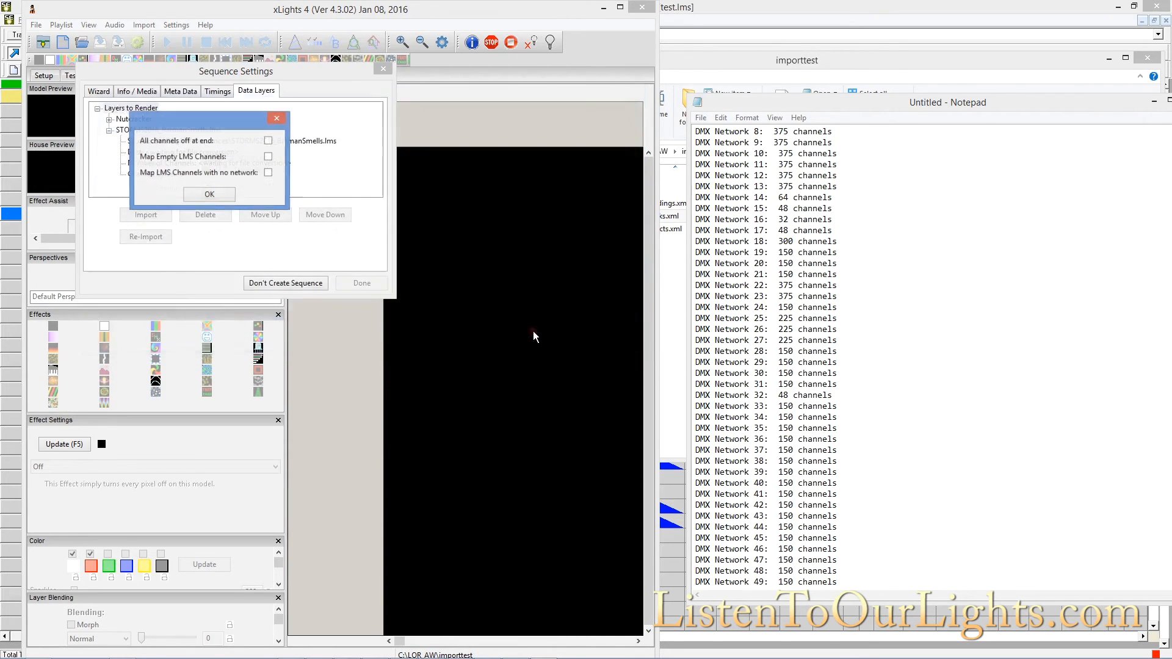
Step: Convert the imported sequence with All channels off at end and Map Empty LMS Channels enabled, and finish the sequence settings
{"action": "left_click", "coordinate": [228, 166]}
{"action": "left_click", "coordinate": [237, 151]}
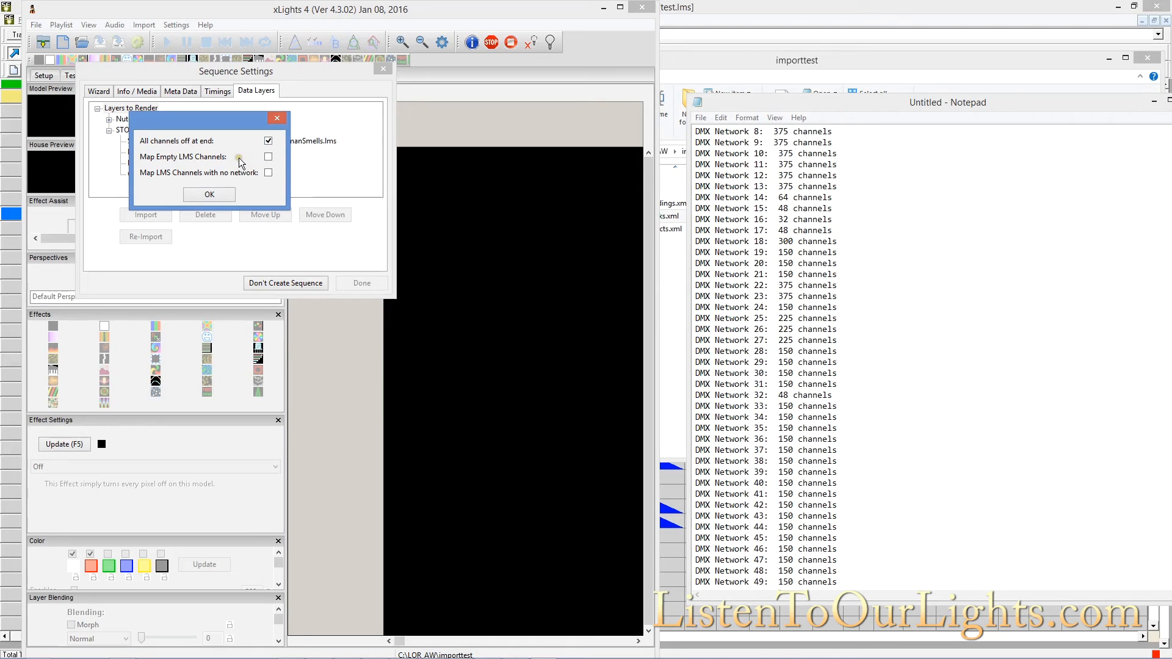
{"action": "left_click", "coordinate": [269, 157]}
{"action": "left_click", "coordinate": [207, 196]}
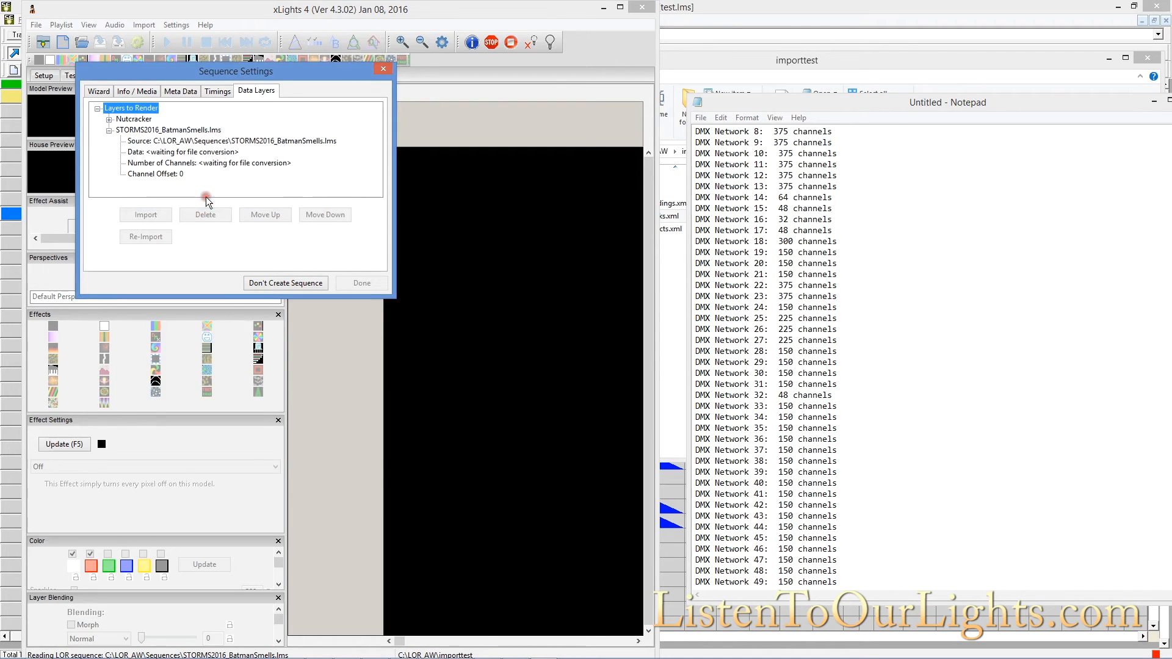
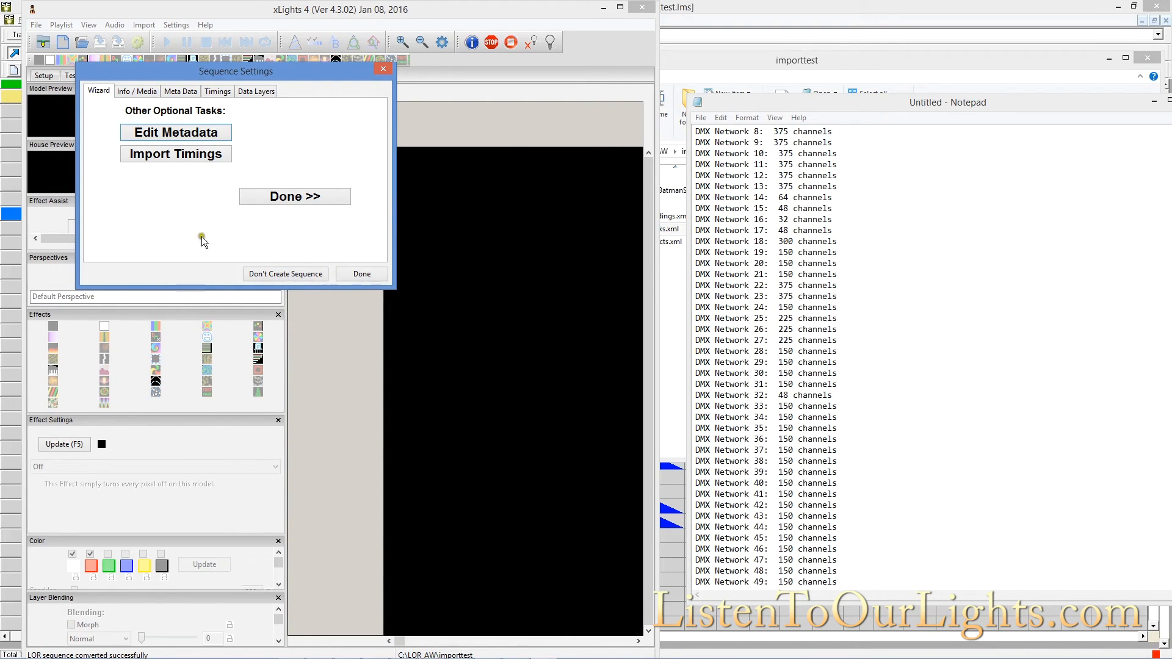
{"action": "left_click", "coordinate": [309, 198]}
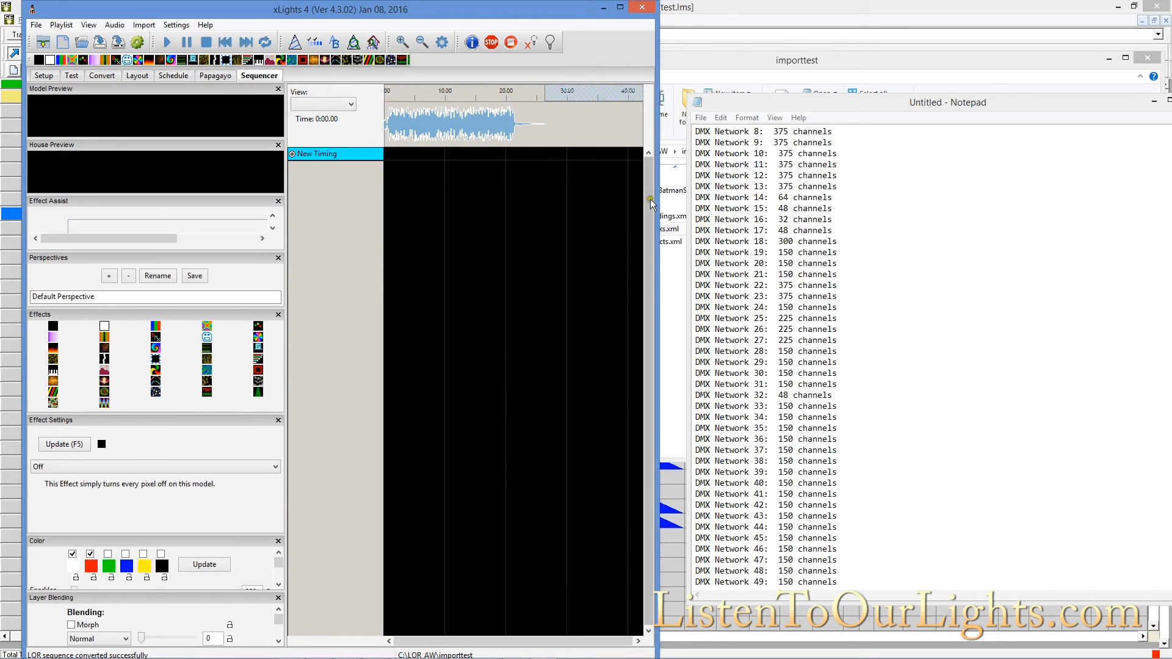
Step: Widen the xLights window and switch to the house layout view
{"action": "left_click_drag", "start_coordinate": [652, 204], "coordinate": [768, 206]}
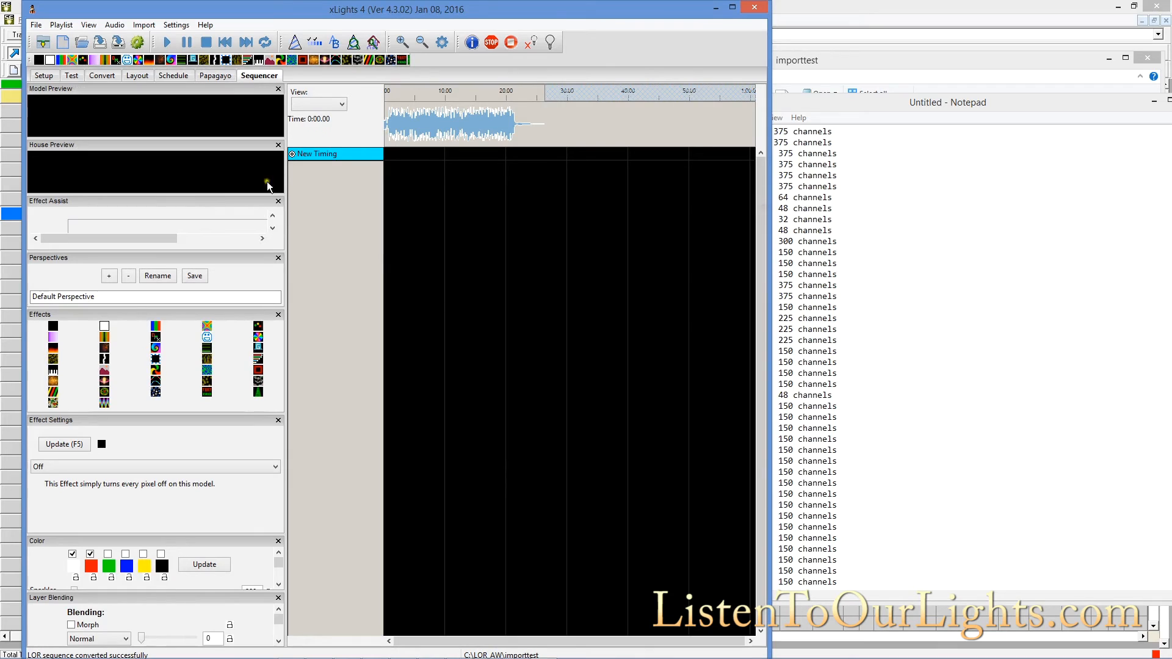
{"action": "right_click", "coordinate": [343, 155]}
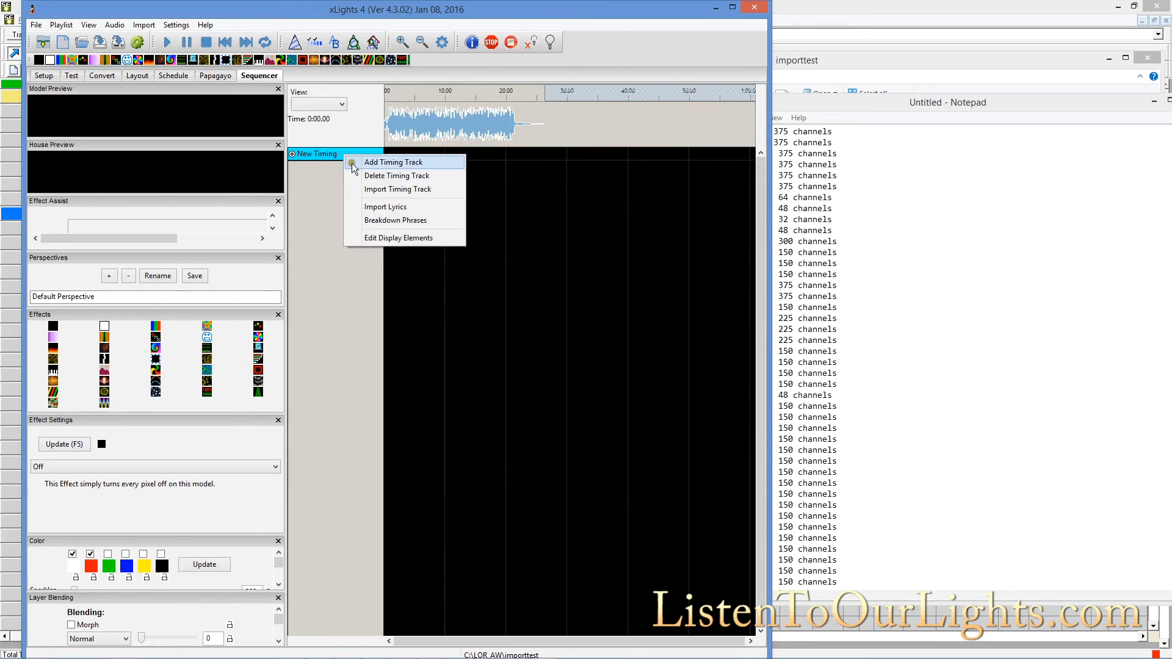
{"action": "left_click", "coordinate": [312, 262]}
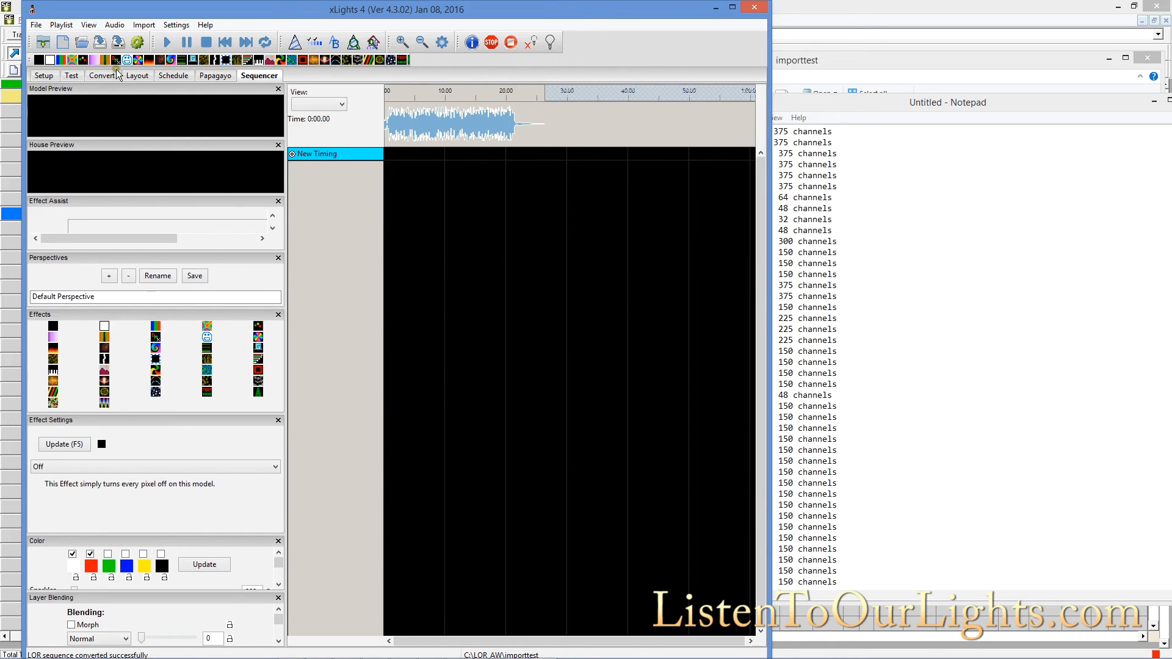
{"action": "left_click", "coordinate": [137, 76]}
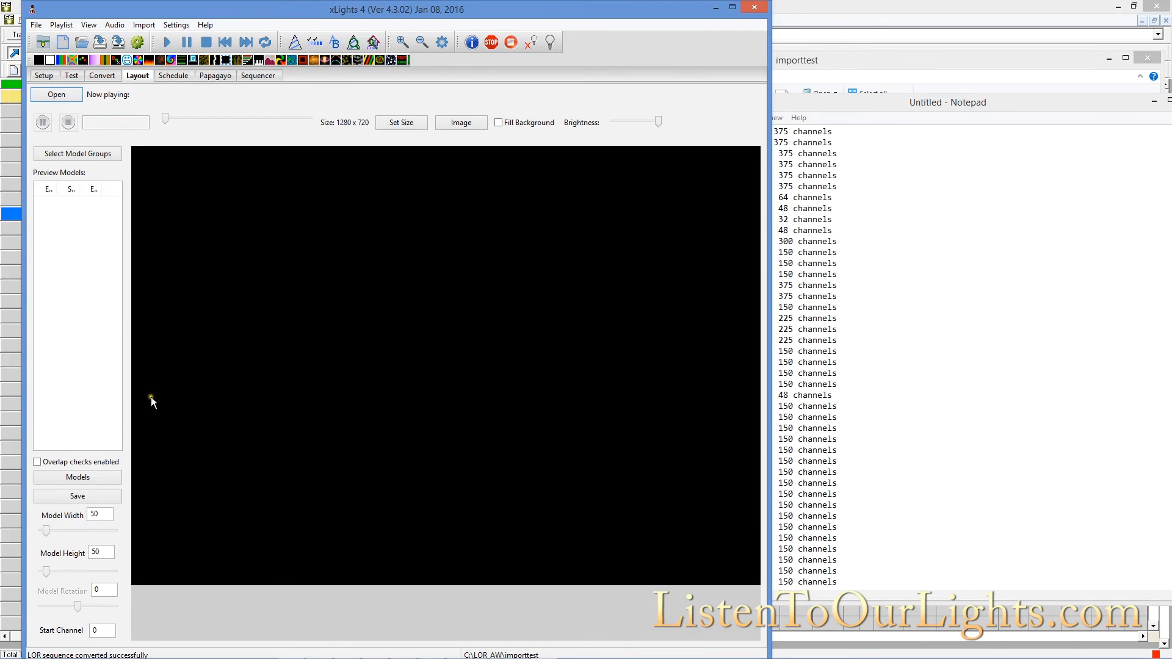
Step: Create a new model named TESTIMPORT and set it to display as Horiz Matrix
{"action": "left_click", "coordinate": [78, 476]}
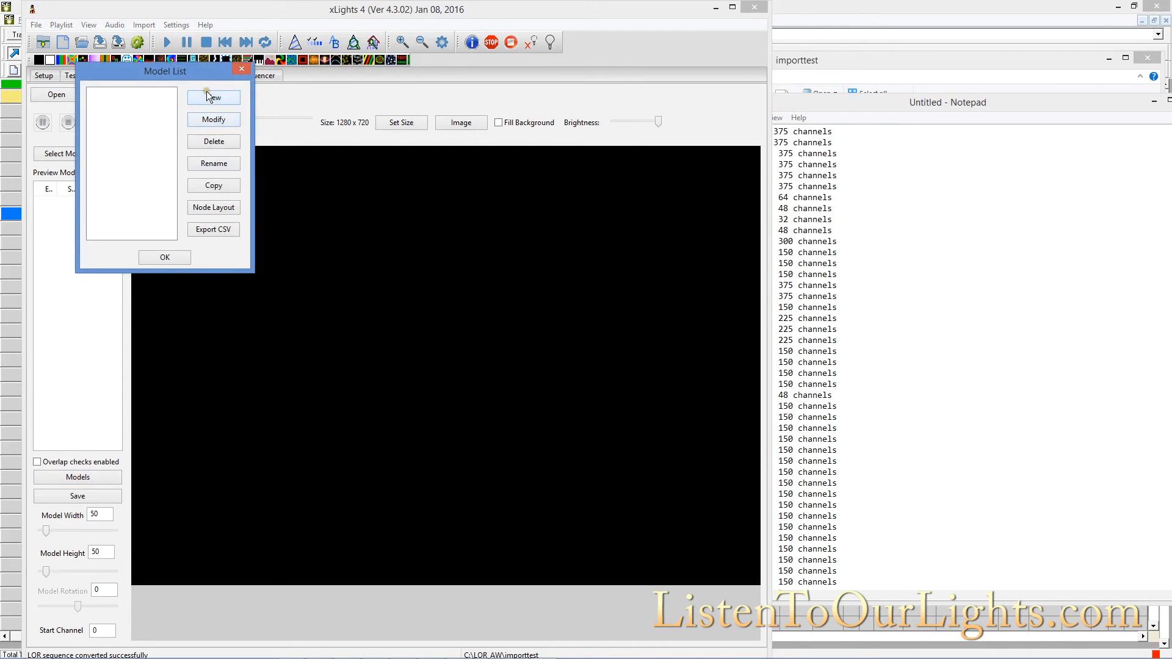
{"action": "left_click", "coordinate": [207, 97]}
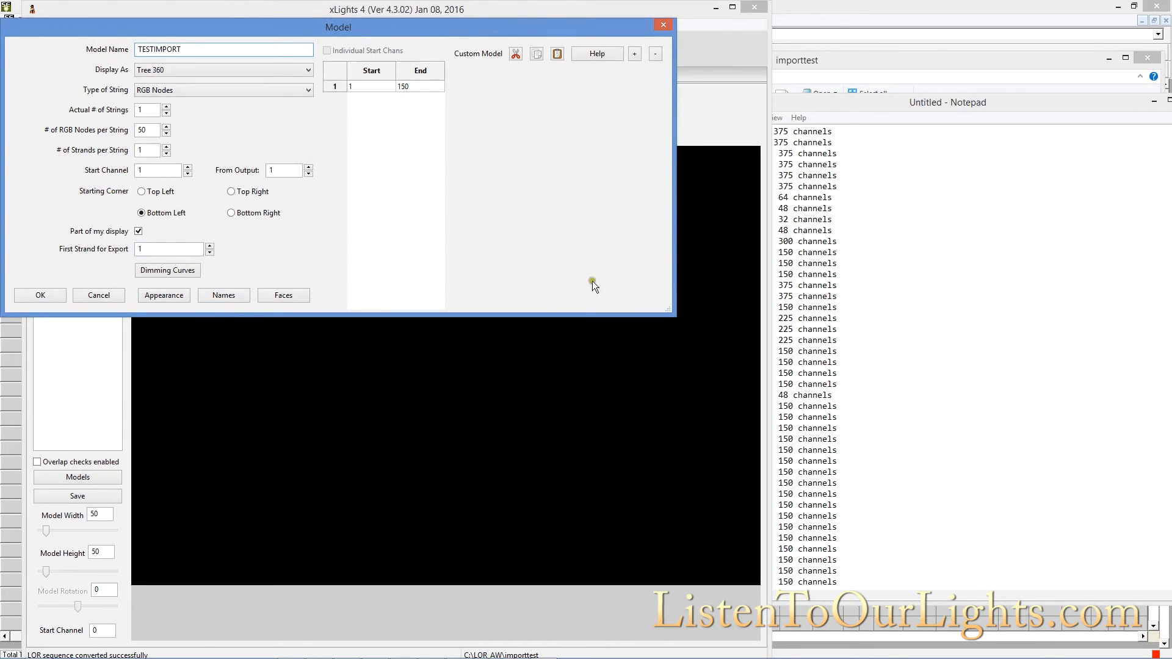
{"action": "left_click", "coordinate": [298, 71]}
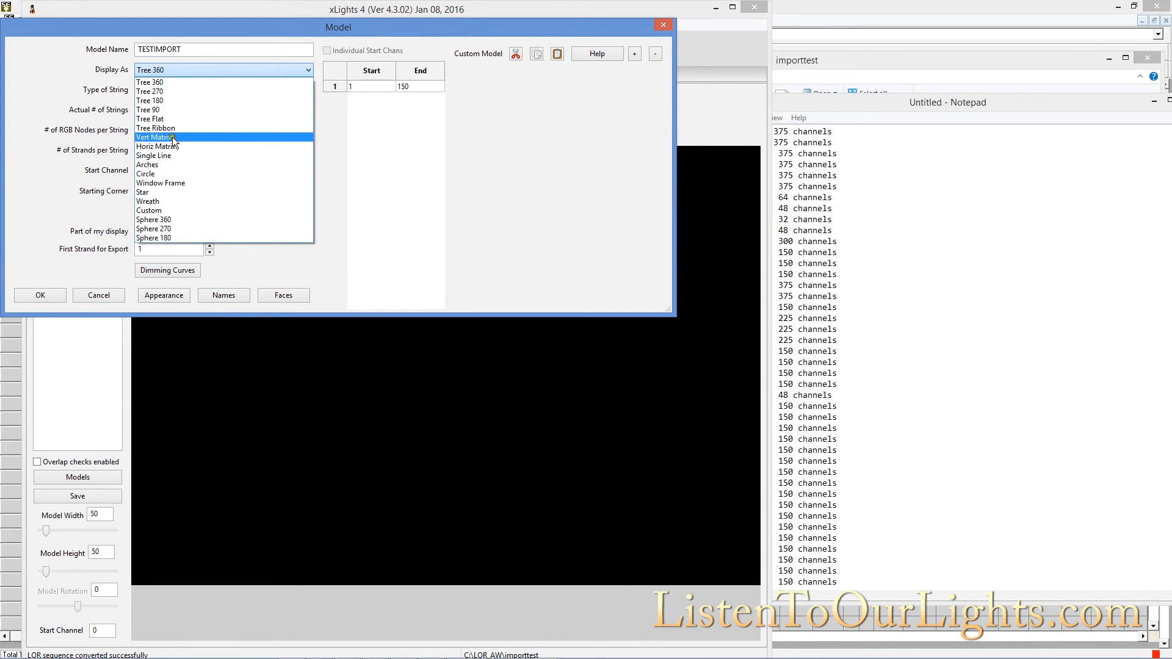
{"action": "left_click", "coordinate": [173, 139]}
{"action": "left_click", "coordinate": [307, 71]}
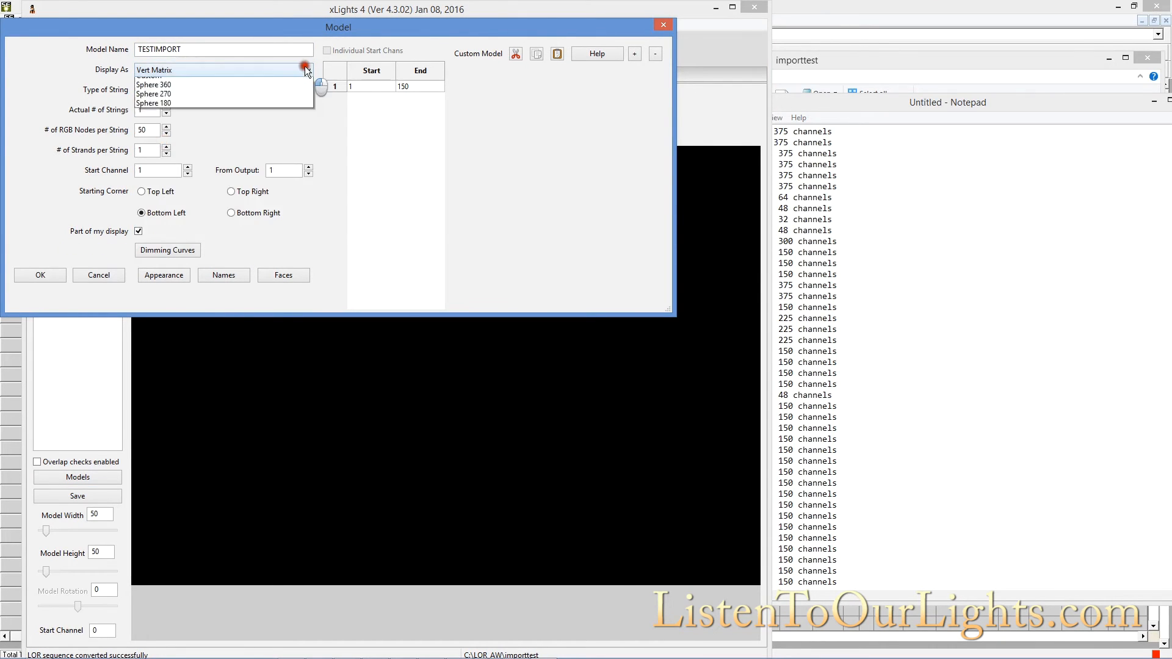
{"action": "left_click", "coordinate": [165, 149]}
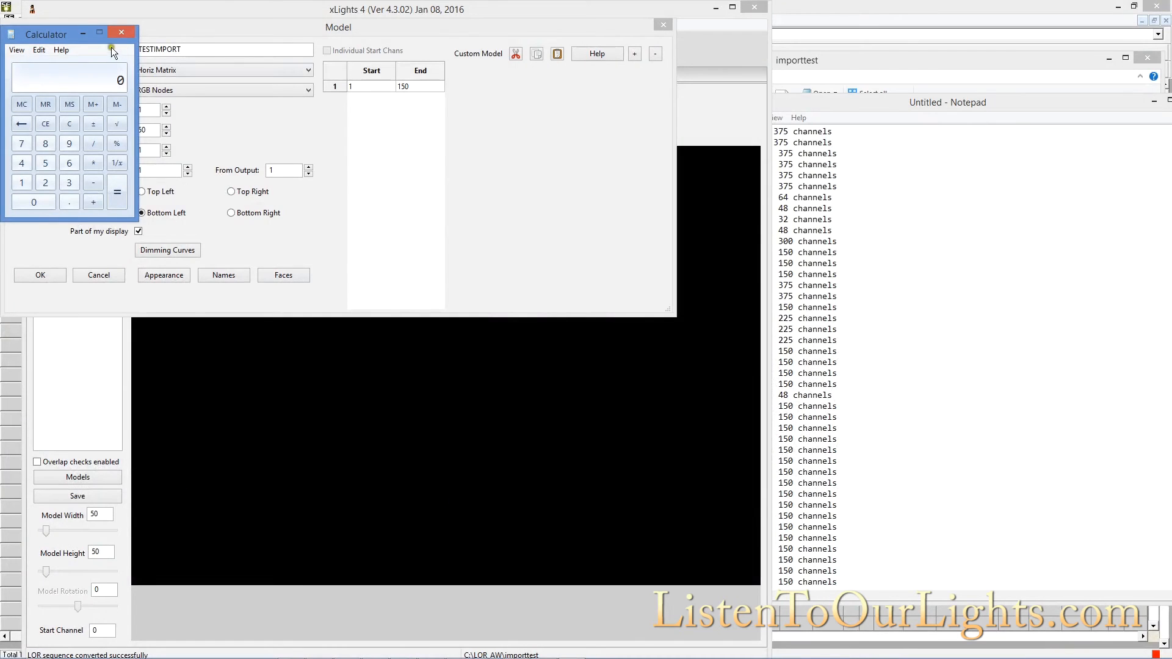
Step: Switch to Calculator and divide 11490 channels by 3 to work out the RGB node count
{"action": "left_click_drag", "start_coordinate": [42, 32], "coordinate": [356, 97]}
{"action": "left_click", "coordinate": [340, 245]}
{"action": "left_click", "coordinate": [340, 244]}
{"action": "left_click", "coordinate": [334, 227]}
{"action": "left_click", "coordinate": [382, 207]}
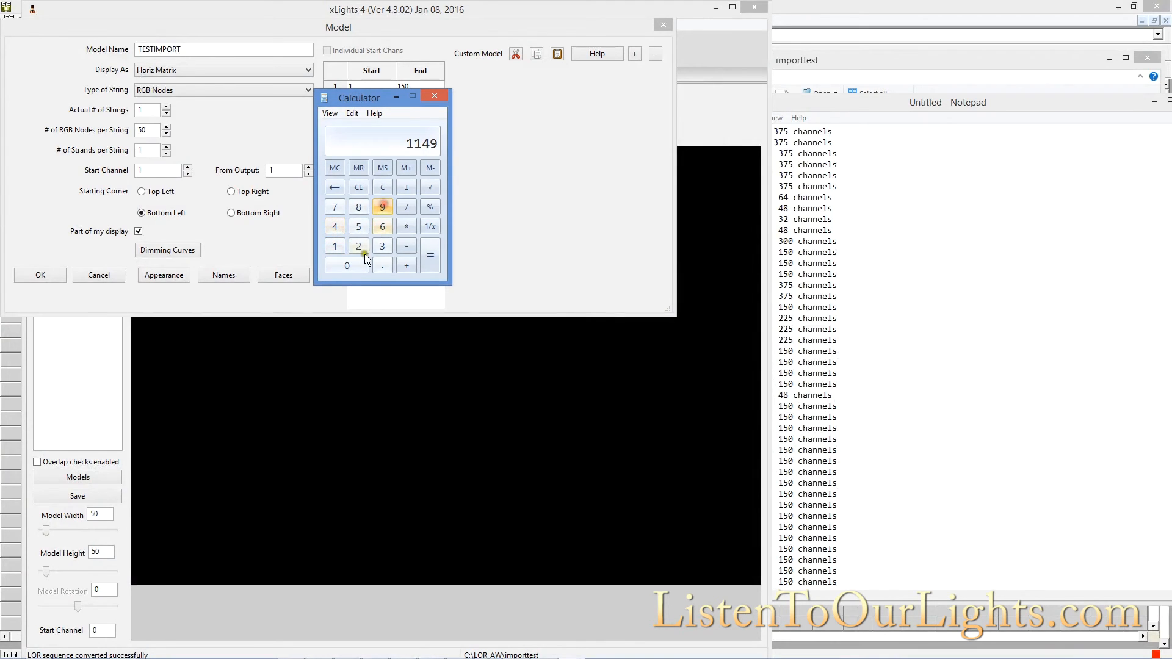
{"action": "left_click", "coordinate": [342, 266]}
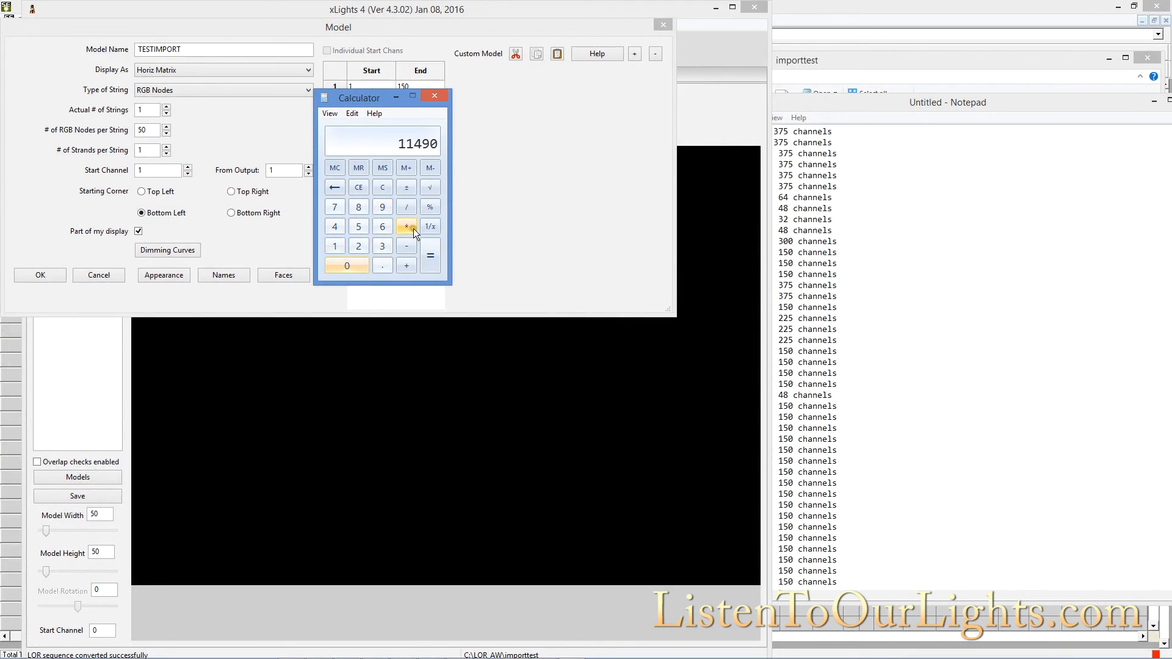
{"action": "left_click", "coordinate": [406, 207]}
{"action": "left_click", "coordinate": [383, 246]}
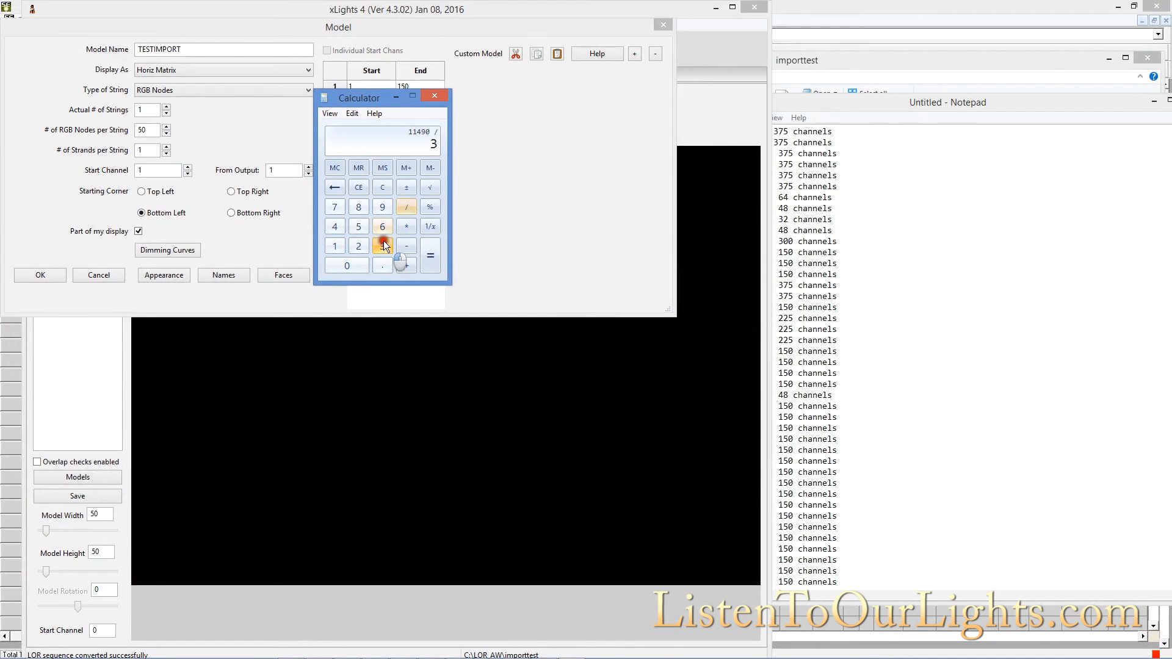
{"action": "left_click", "coordinate": [431, 258]}
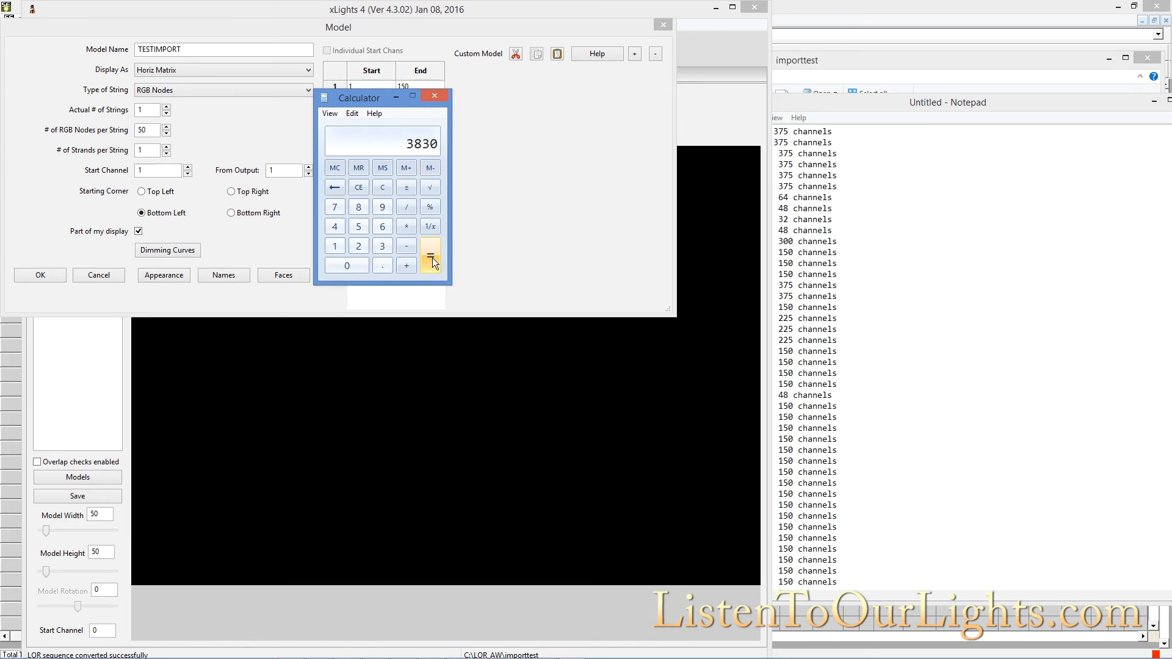
Step: Divide the calculated node count by 100 to work out the number of strings
{"action": "left_click", "coordinate": [401, 210]}
{"action": "left_click", "coordinate": [334, 247]}
{"action": "left_click", "coordinate": [340, 263]}
{"action": "left_click", "coordinate": [339, 263]}
{"action": "left_click", "coordinate": [424, 263]}
Step: Set TESTIMPORT to 39 strings with 100 RGB nodes per string, then save the model and finish the model list
{"action": "left_click_drag", "start_coordinate": [150, 108], "coordinate": [129, 109]}
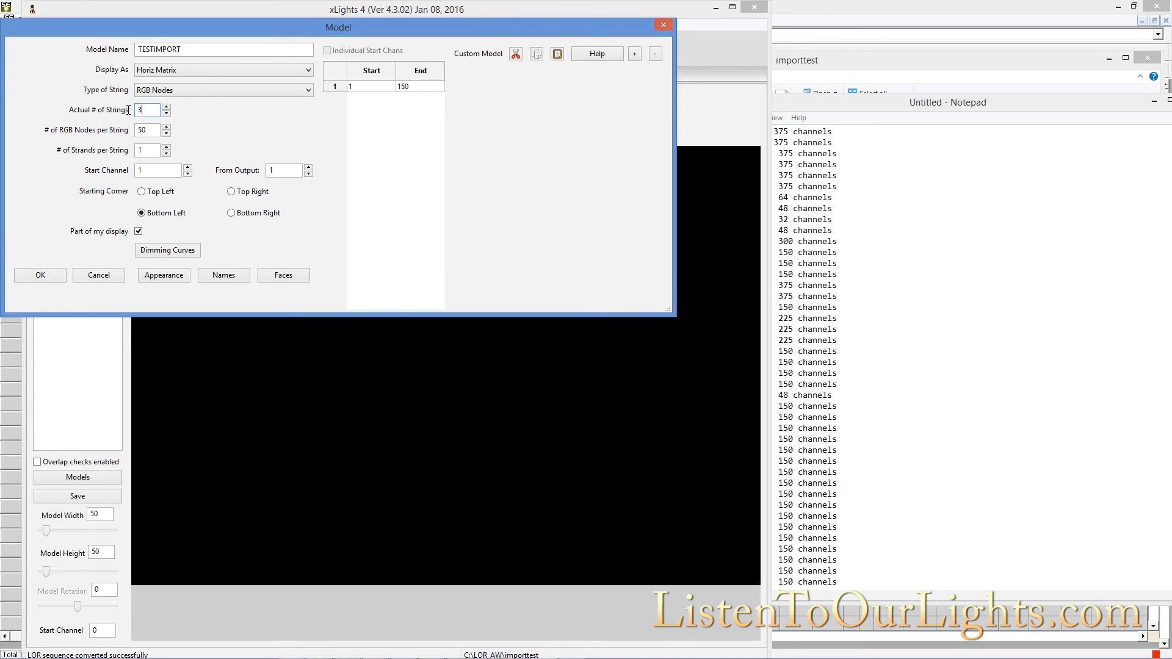
{"action": "key", "text": "Tab"}
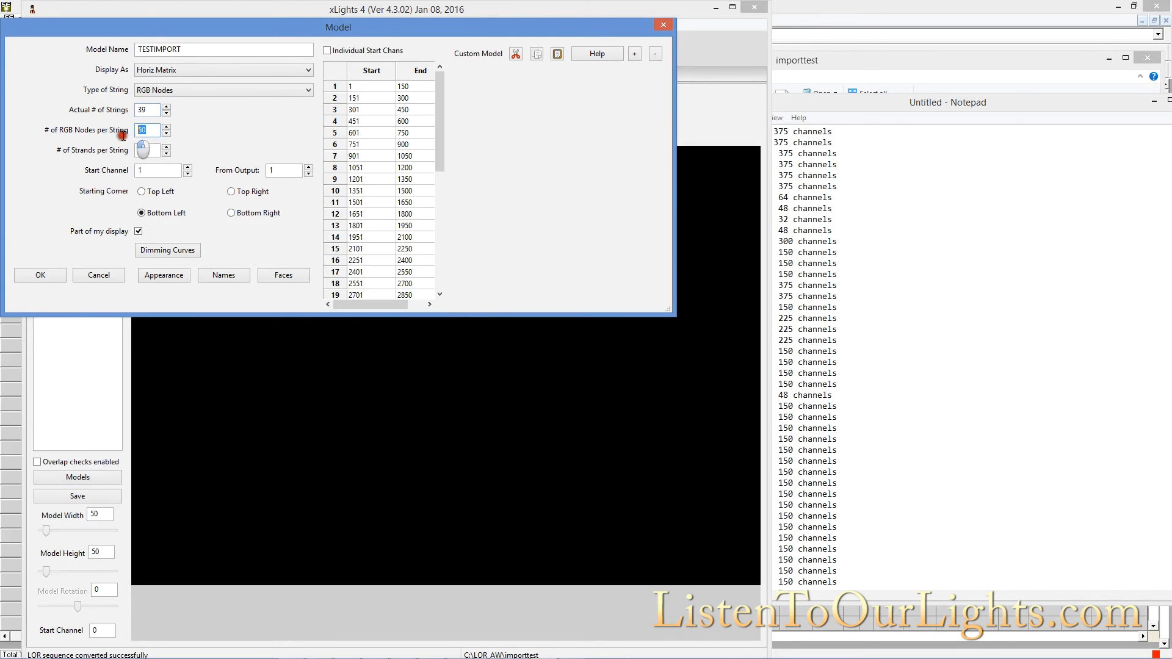
{"action": "type", "text": "100"}
{"action": "key", "text": "Tab"}
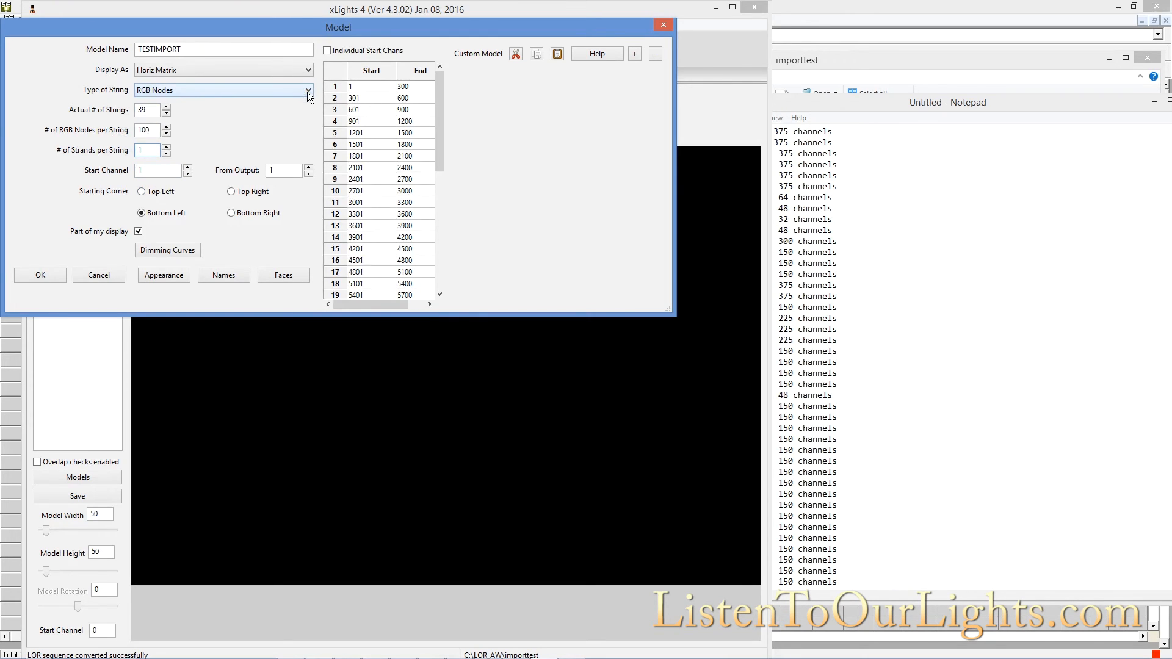
{"action": "left_click", "coordinate": [44, 276]}
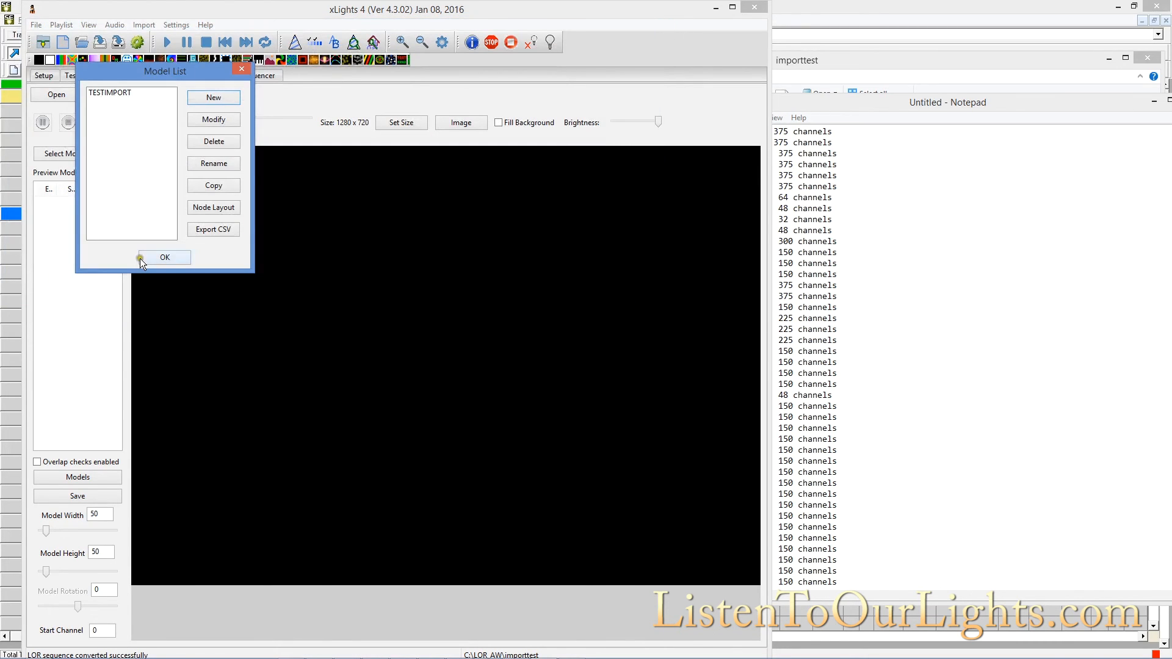
{"action": "left_click", "coordinate": [147, 258]}
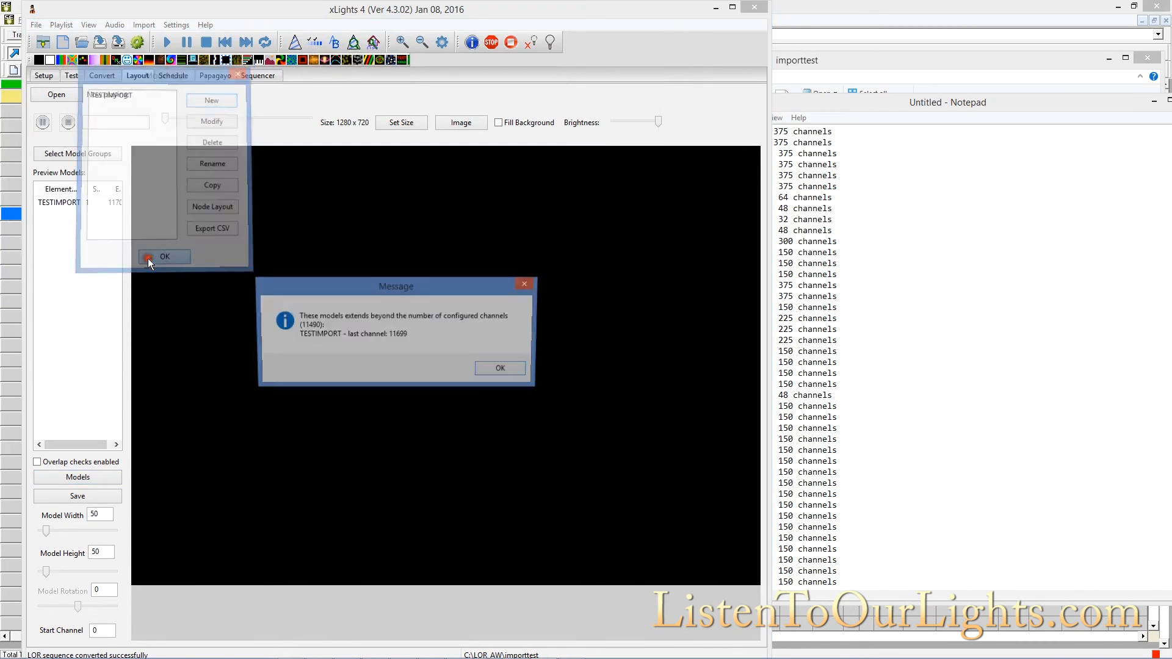
{"action": "left_click", "coordinate": [493, 367]}
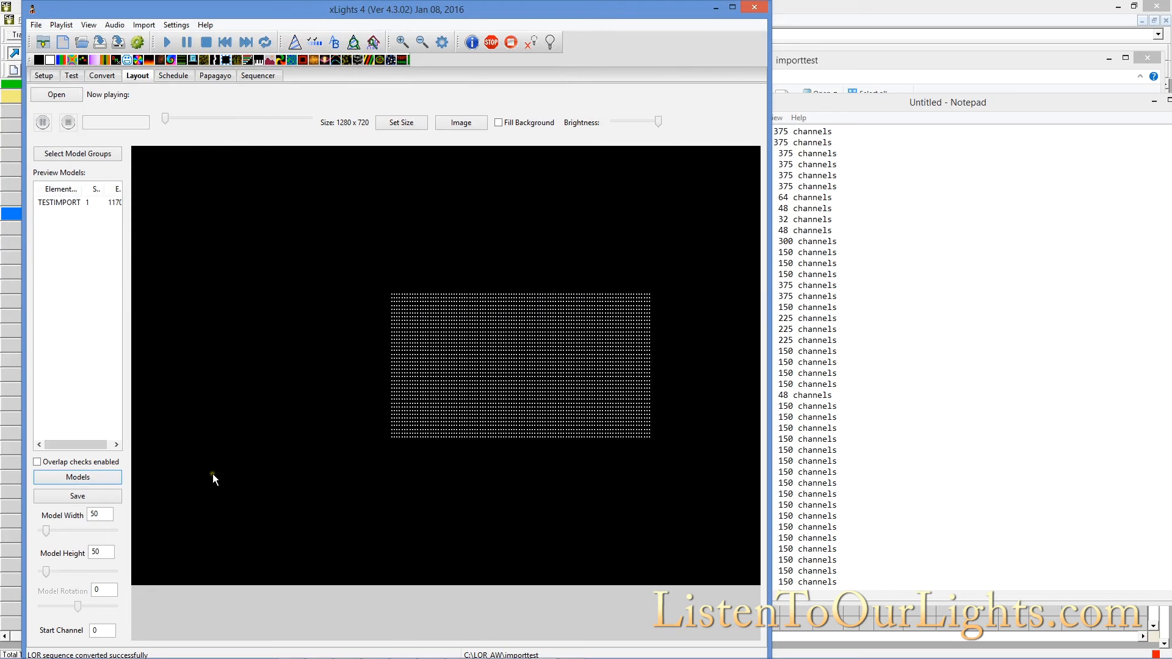
Step: Add the TESTIMPORT model to the sequencer's display elements and close Calculator
{"action": "left_click", "coordinate": [250, 76]}
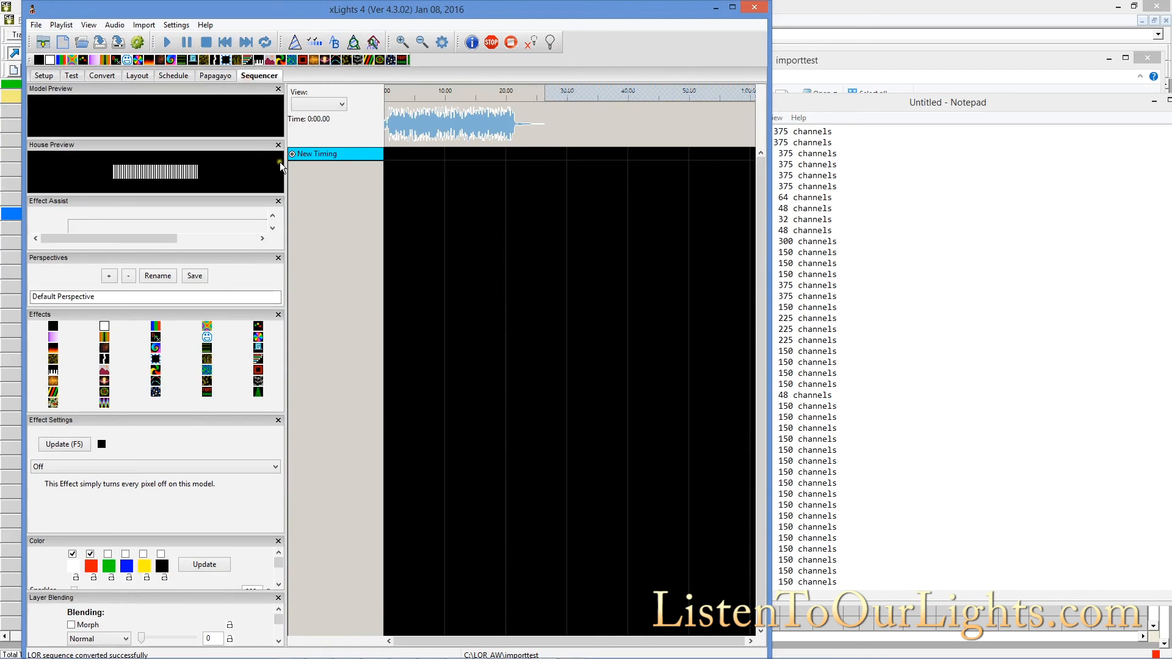
{"action": "right_click", "coordinate": [330, 158]}
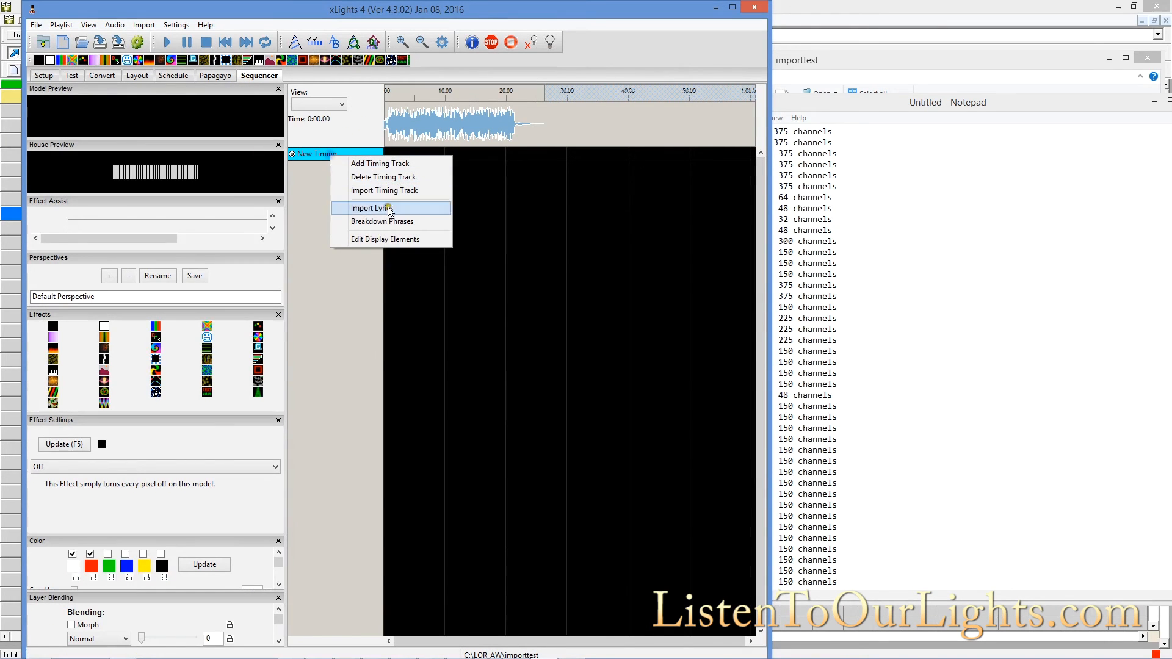
{"action": "left_click", "coordinate": [384, 239]}
{"action": "left_click", "coordinate": [257, 241]}
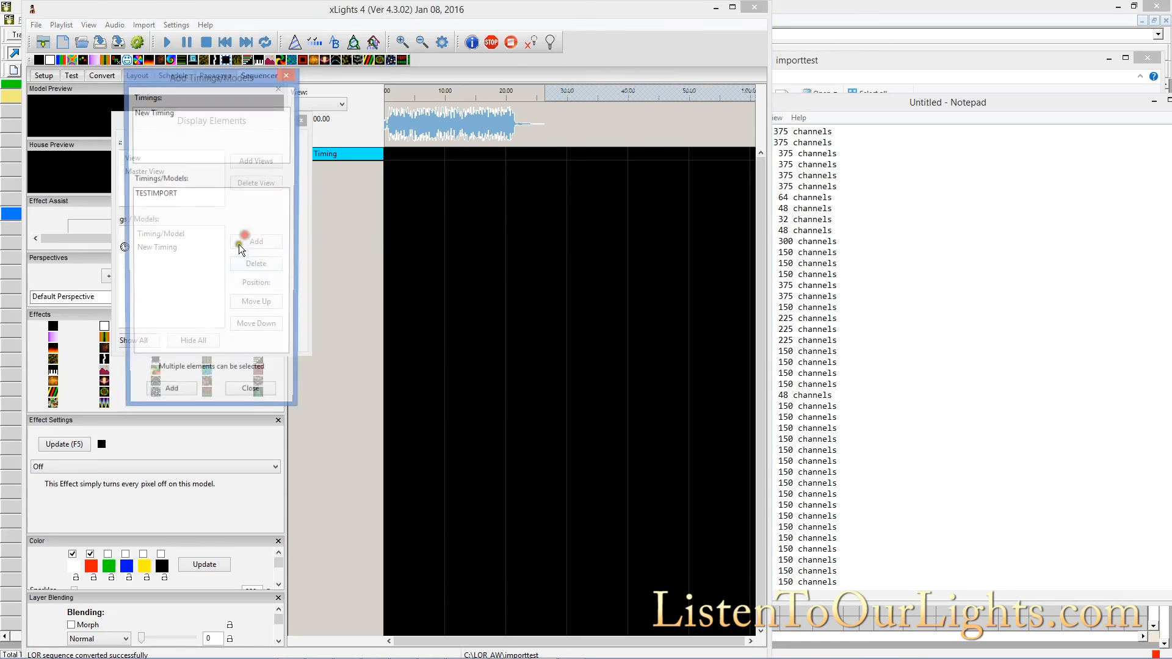
{"action": "left_click", "coordinate": [159, 193]}
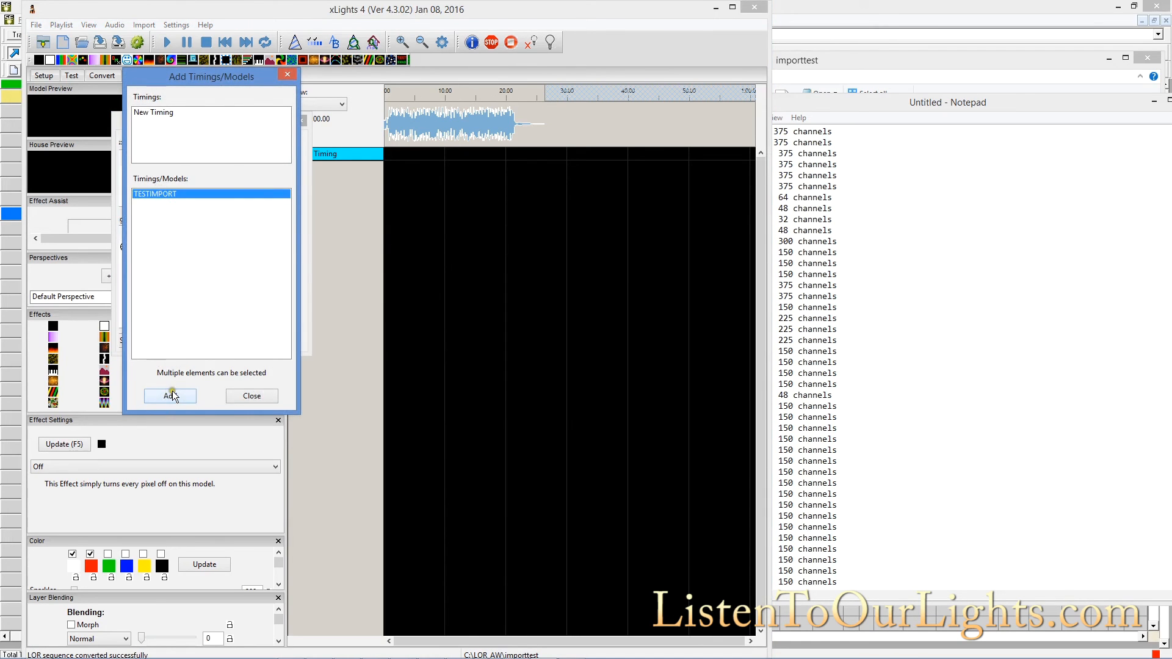
{"action": "left_click", "coordinate": [169, 394]}
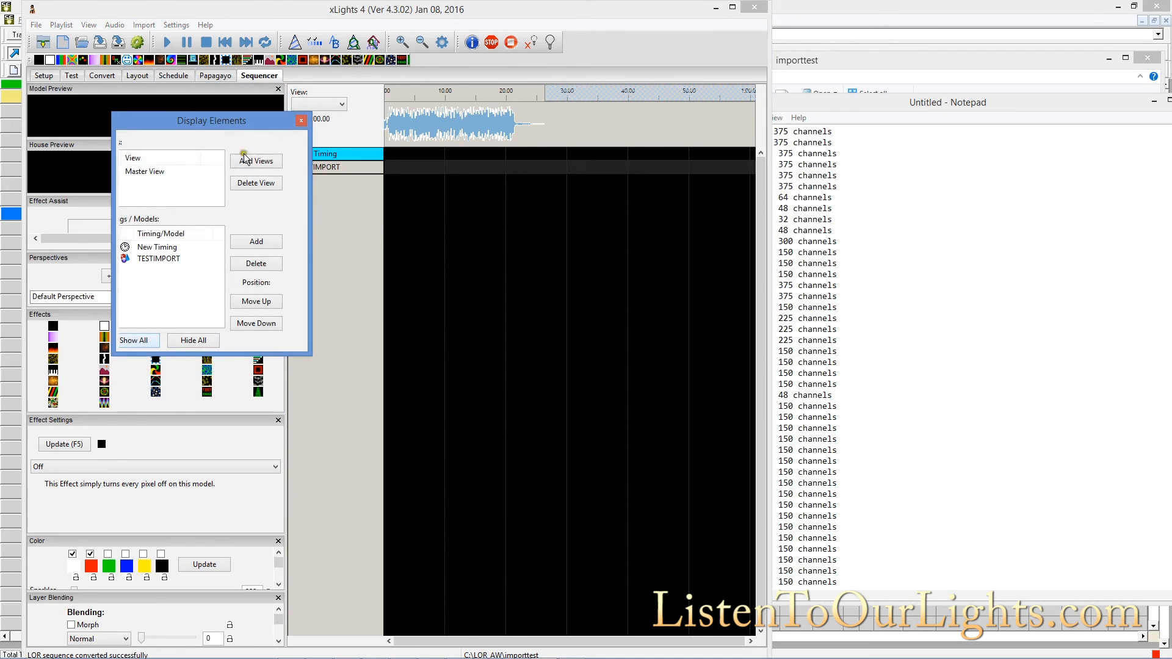
{"action": "left_click", "coordinate": [301, 122]}
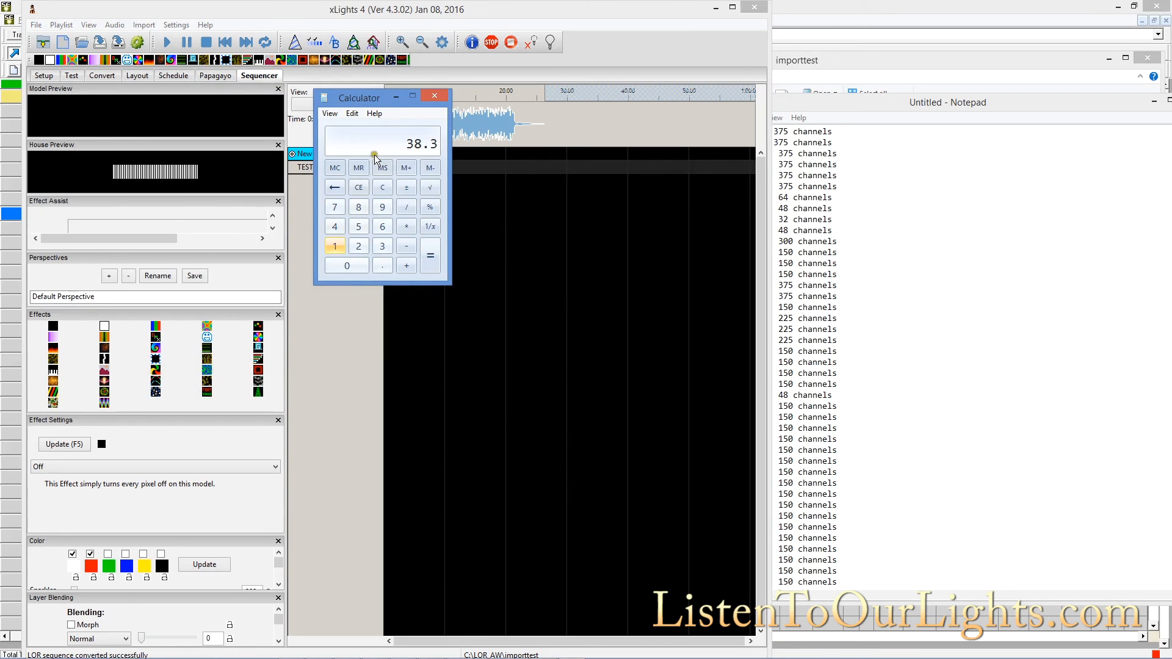
{"action": "left_click", "coordinate": [431, 99]}
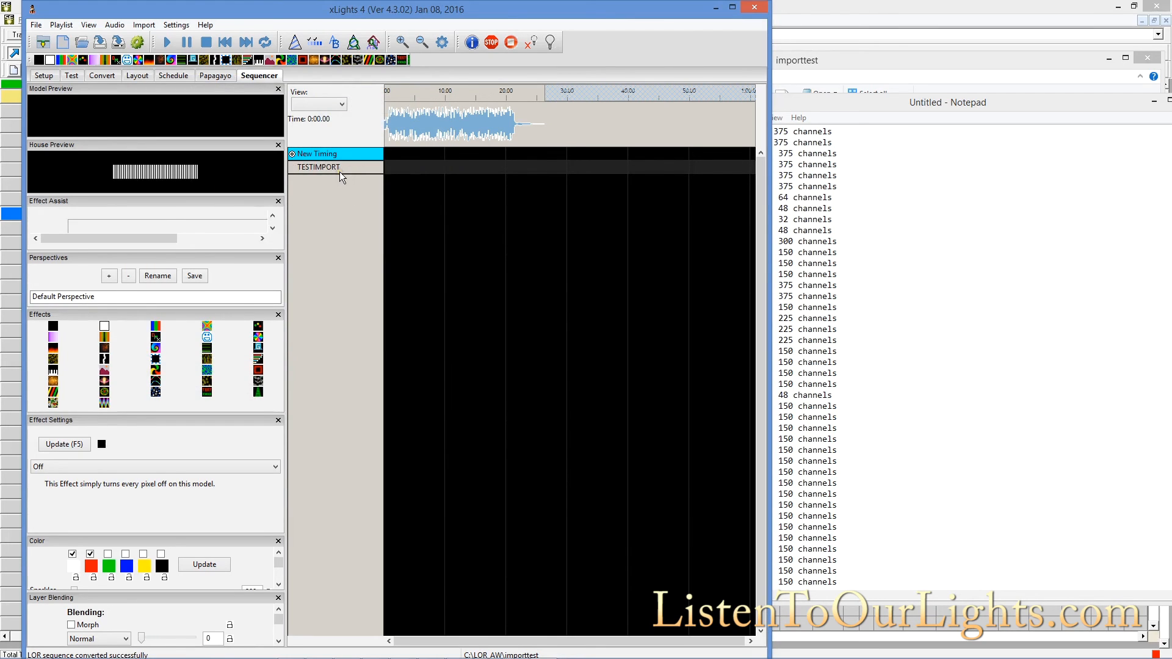
Step: Expand TESTIMPORT into its strands and Strand 1 into its nodes in the sequencer
{"action": "left_click", "coordinate": [340, 173]}
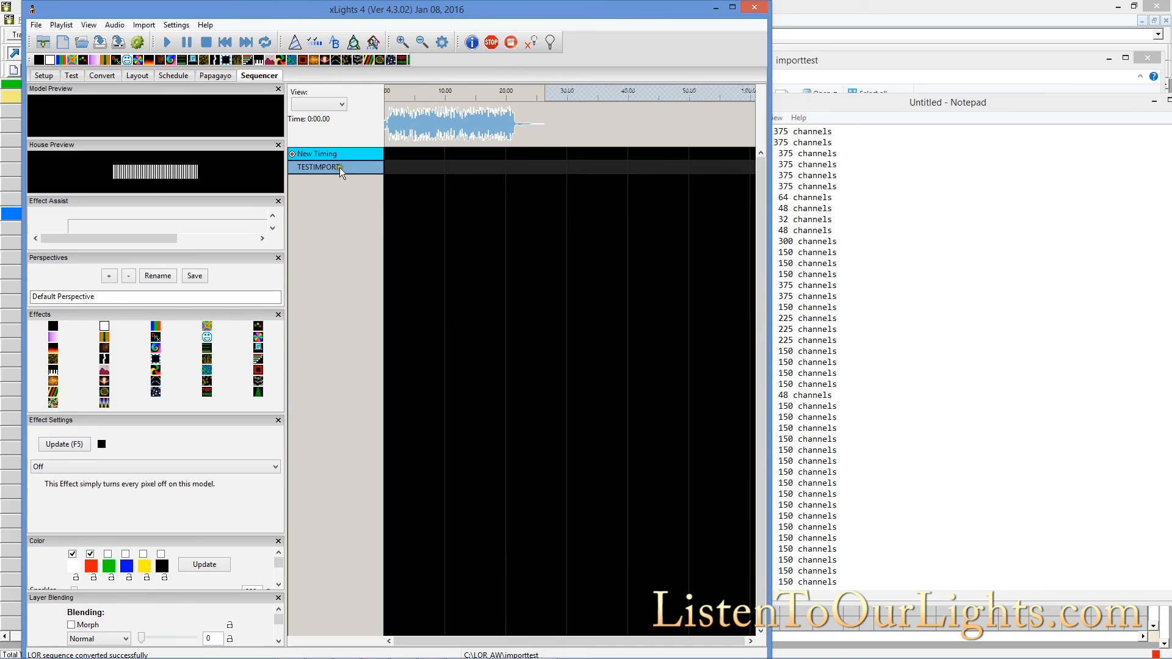
{"action": "right_click", "coordinate": [337, 171]}
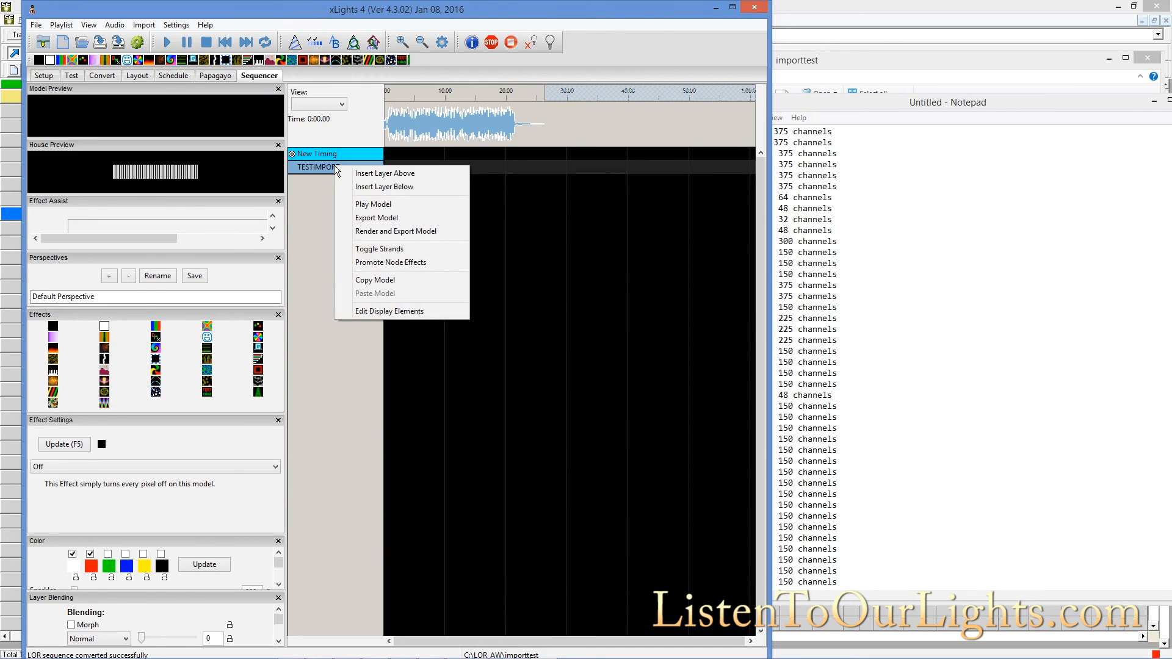
{"action": "left_click", "coordinate": [369, 249]}
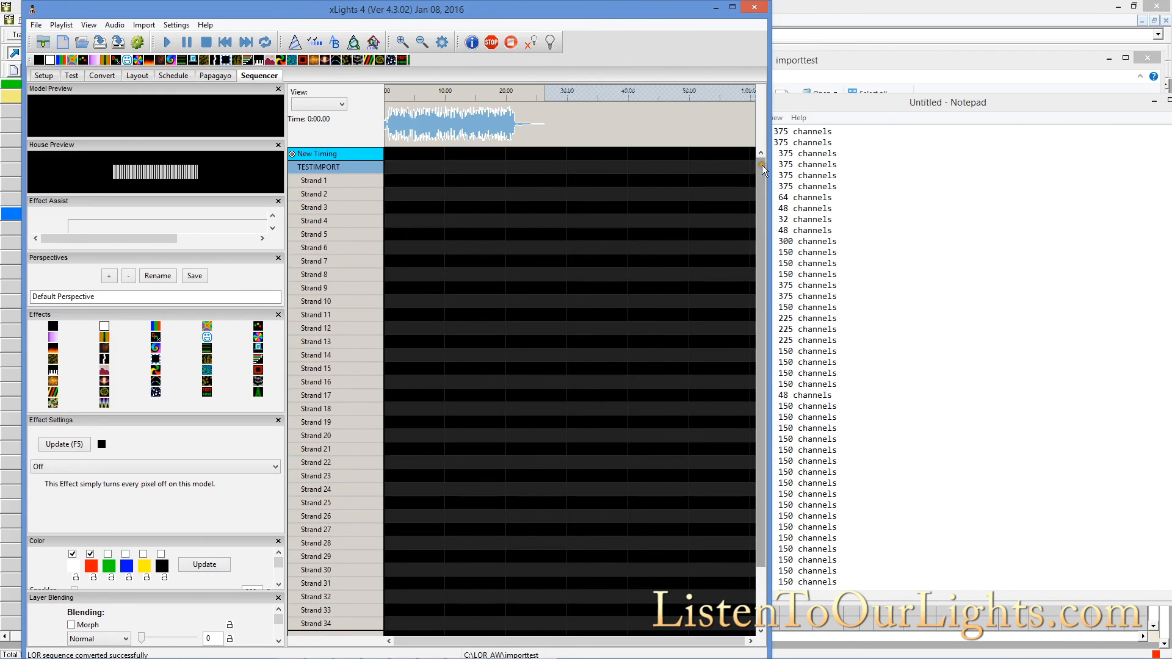
{"action": "right_click", "coordinate": [309, 182]}
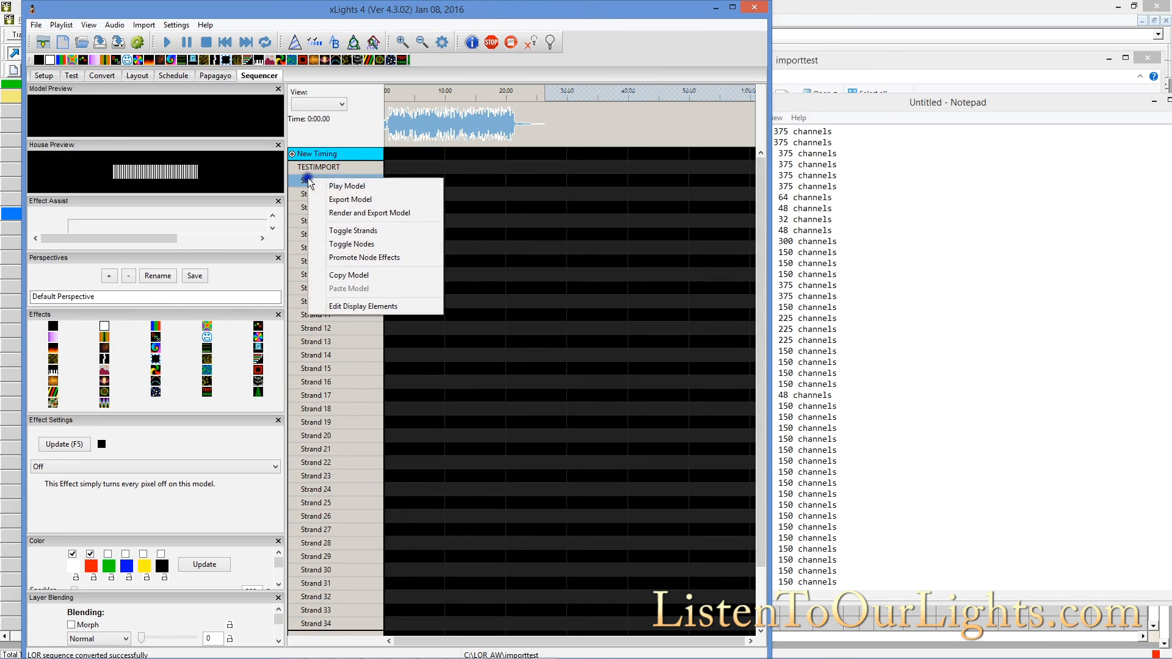
{"action": "left_click", "coordinate": [353, 245]}
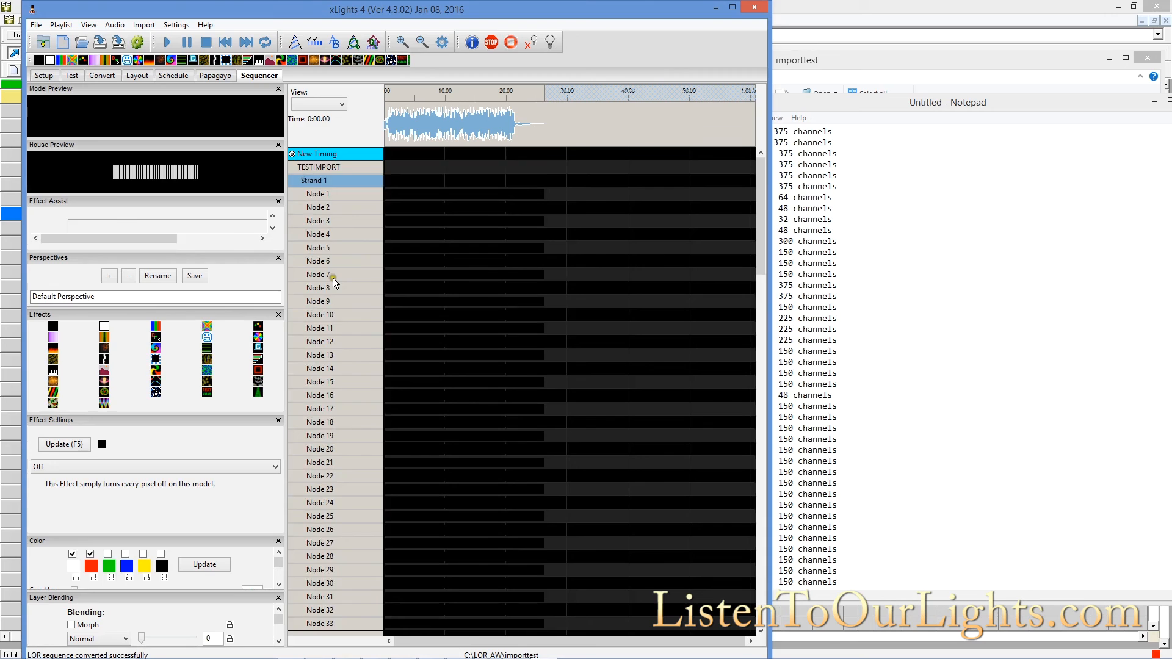
{"action": "scroll", "coordinate": [329, 287], "scroll_direction": "down", "scroll_amount": 4}
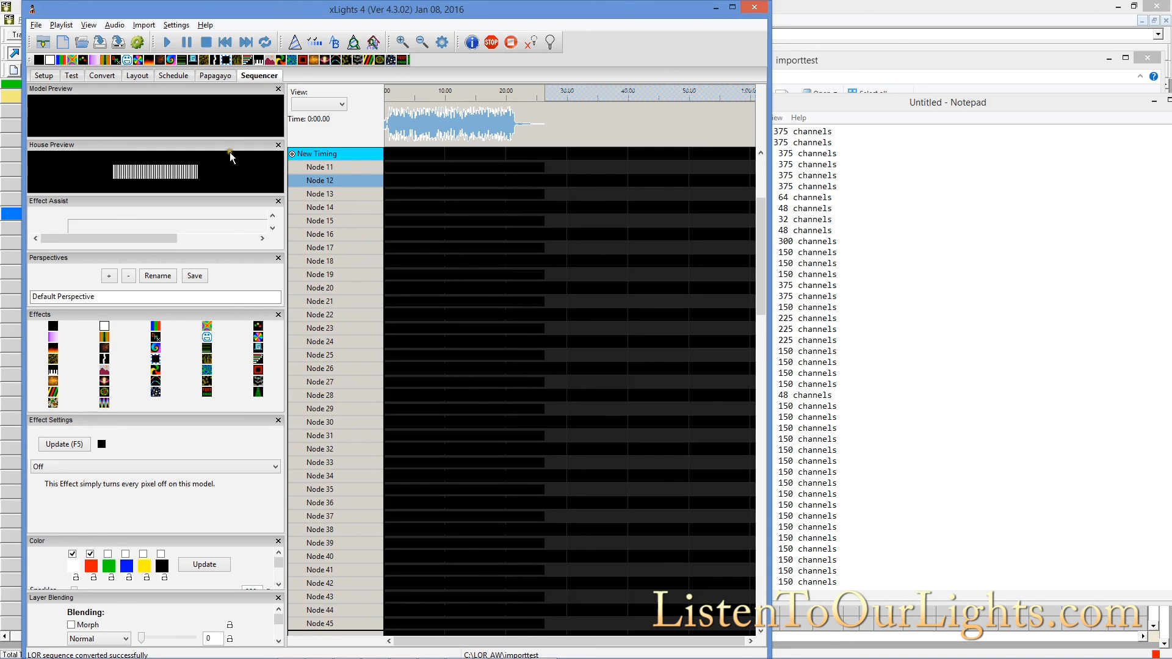
Step: Render the whole sequence and review the imported data on the Strand 1 nodes
{"action": "left_click", "coordinate": [138, 43]}
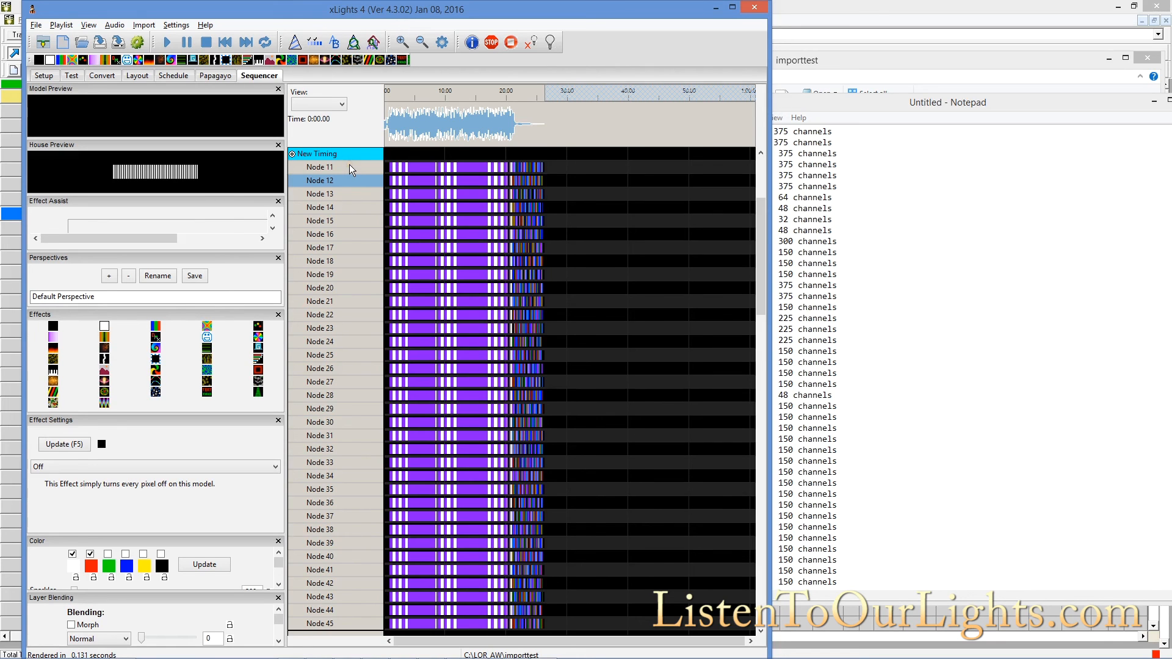
{"action": "scroll", "coordinate": [351, 177], "scroll_direction": "down", "scroll_amount": 7}
{"action": "scroll", "coordinate": [346, 191], "scroll_direction": "down", "scroll_amount": 4}
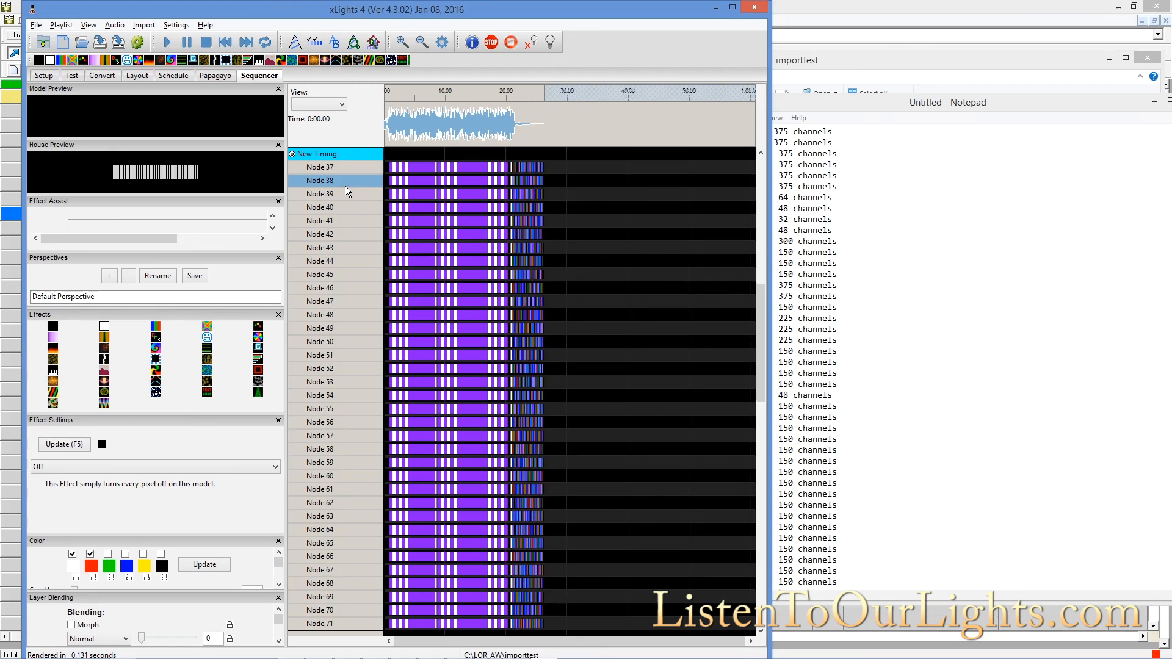
{"action": "left_click_drag", "start_coordinate": [766, 376], "coordinate": [766, 562]}
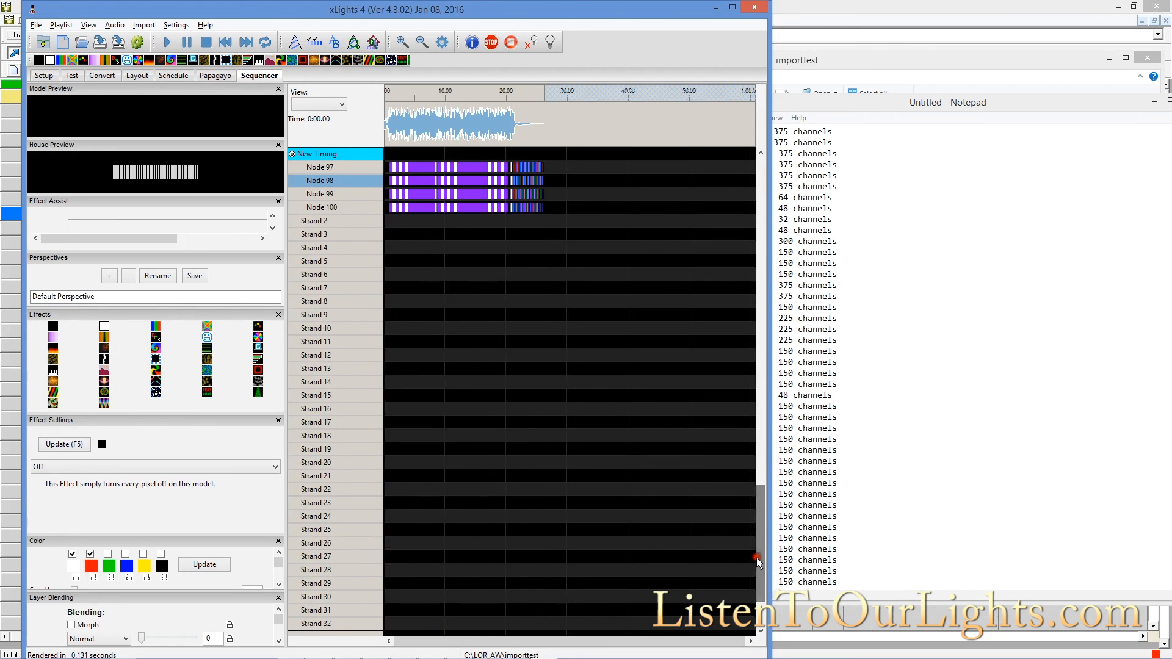
Step: Expand Strand 23 into its nodes and return to the start of the TESTIMPORT model
{"action": "double_click", "coordinate": [326, 504]}
{"action": "scroll", "coordinate": [598, 502], "scroll_direction": "up", "scroll_amount": 2}
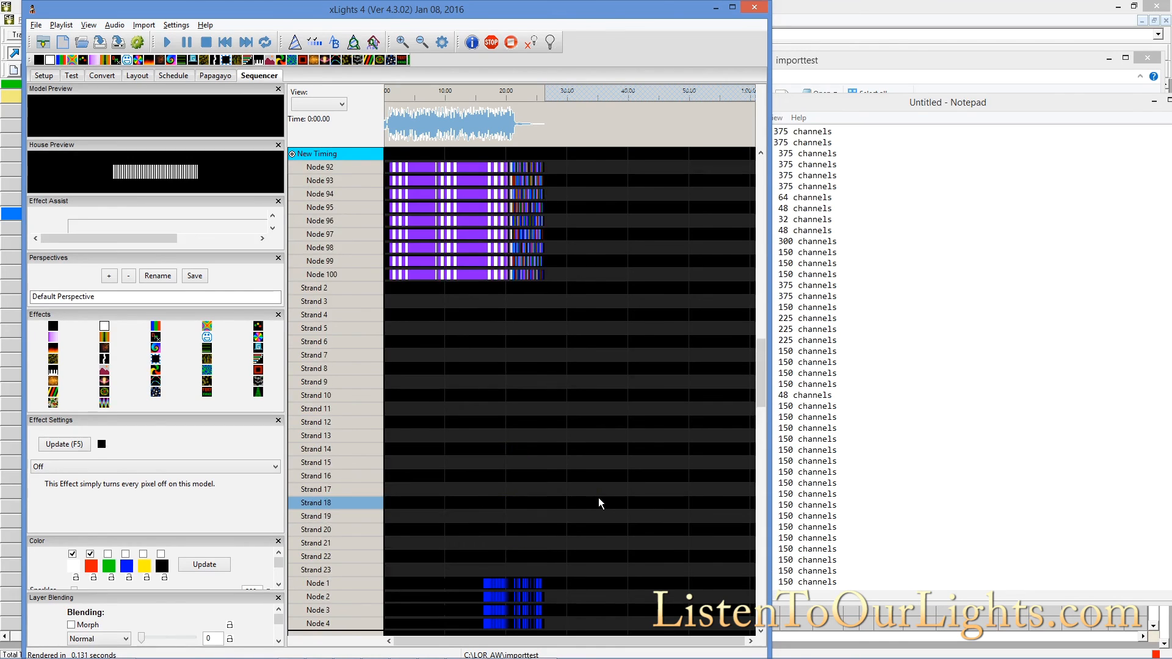
{"action": "scroll", "coordinate": [600, 502], "scroll_direction": "up", "scroll_amount": 10}
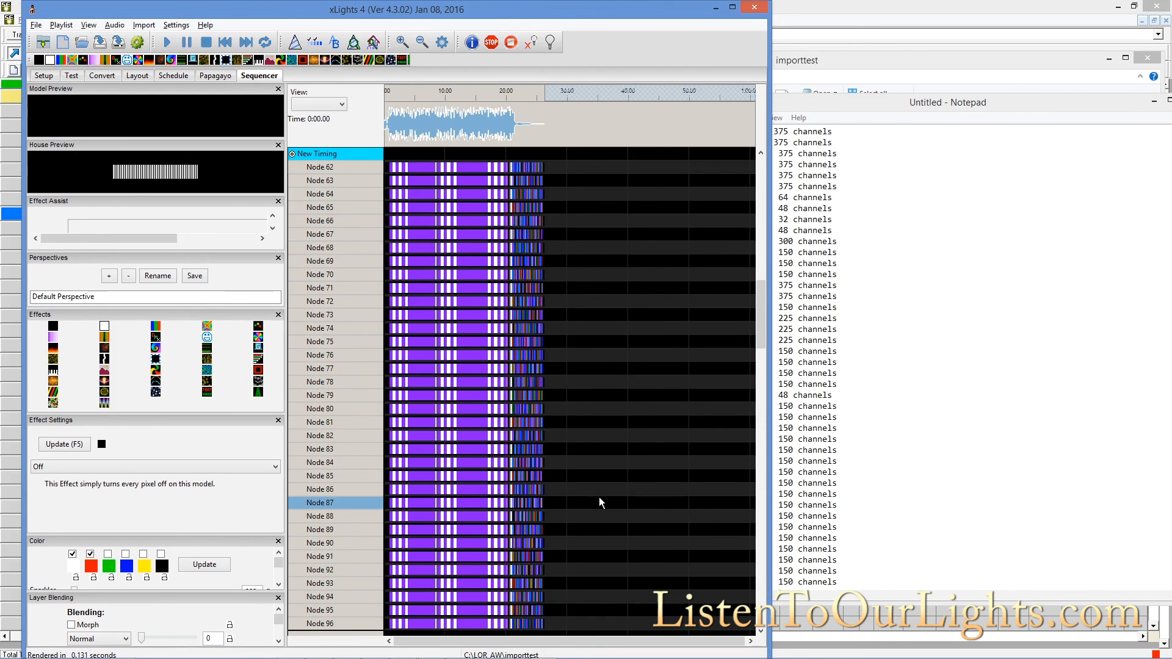
{"action": "left_click_drag", "start_coordinate": [761, 313], "coordinate": [756, 171]}
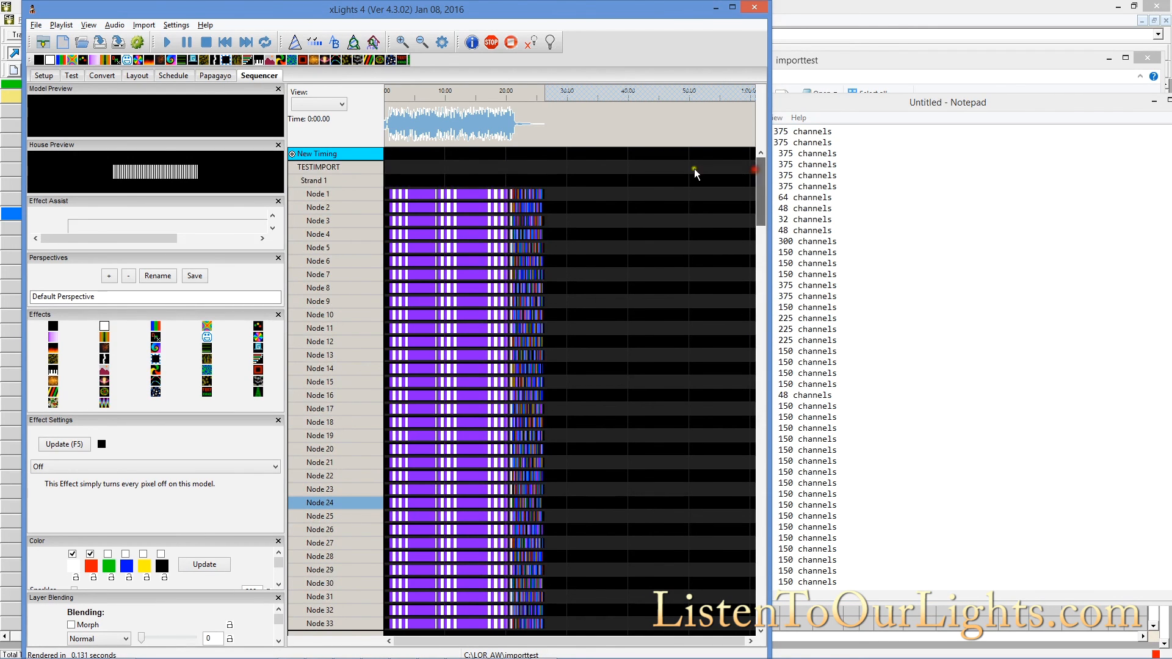
Step: Play the sequence in an undocked, enlarged House Preview, then close the preview
{"action": "left_click_drag", "start_coordinate": [163, 147], "coordinate": [479, 223]}
{"action": "left_click_drag", "start_coordinate": [591, 361], "coordinate": [1042, 576]}
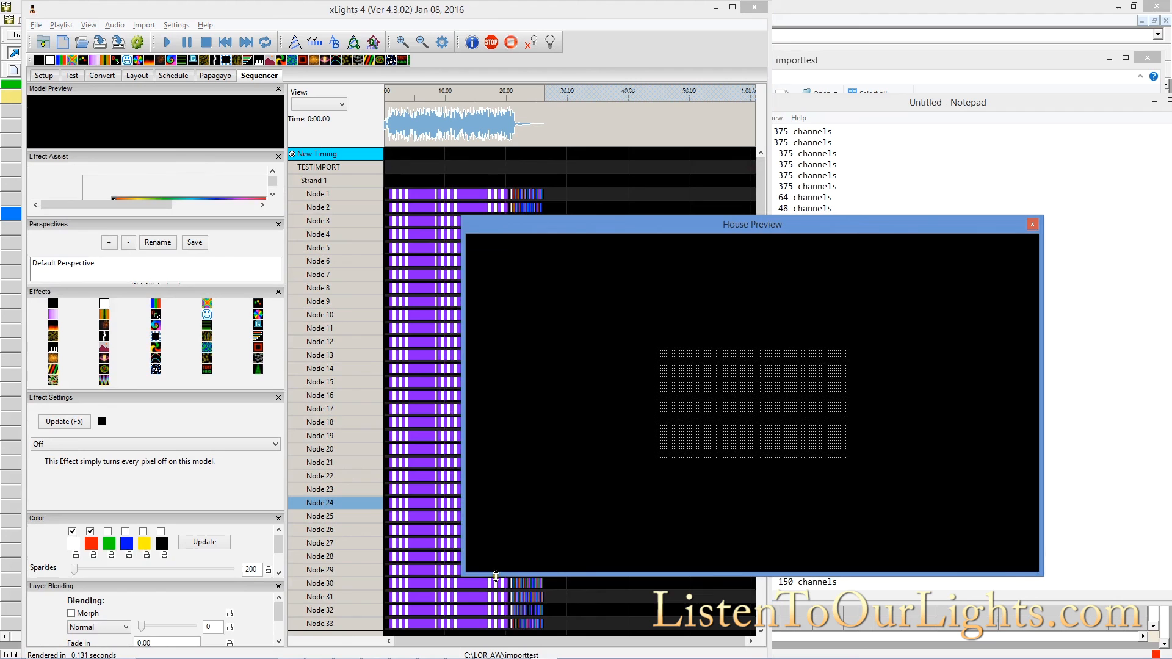
{"action": "left_click_drag", "start_coordinate": [463, 574], "coordinate": [65, 624]}
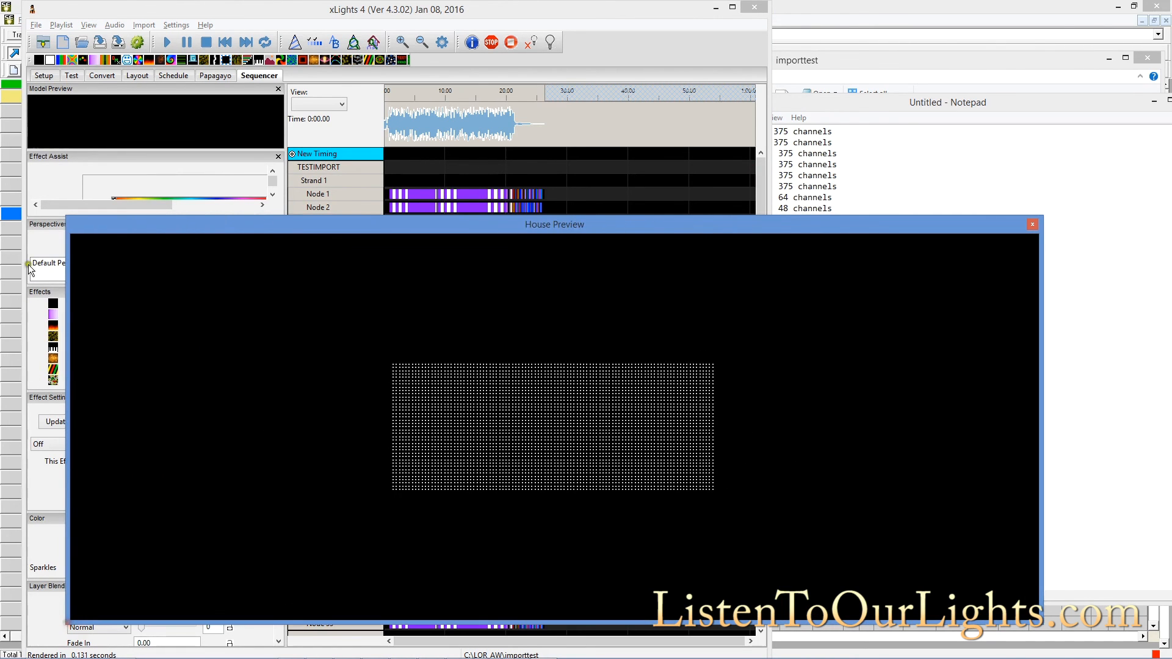
{"action": "left_click_drag", "start_coordinate": [66, 217], "coordinate": [47, 151]}
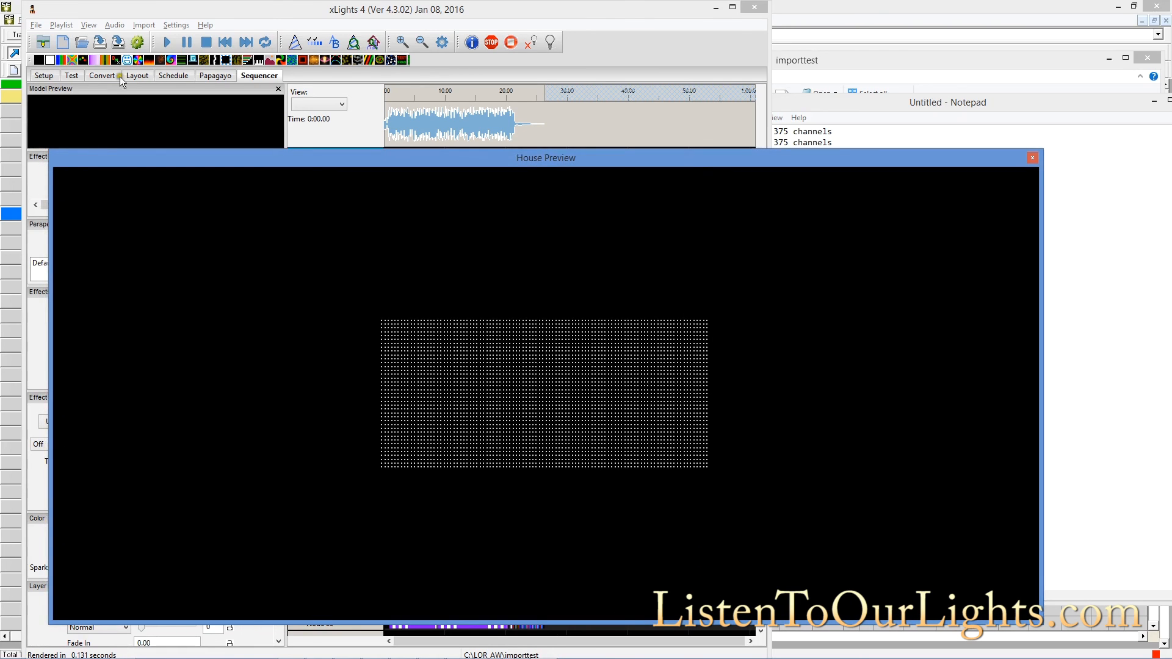
{"action": "left_click", "coordinate": [166, 42]}
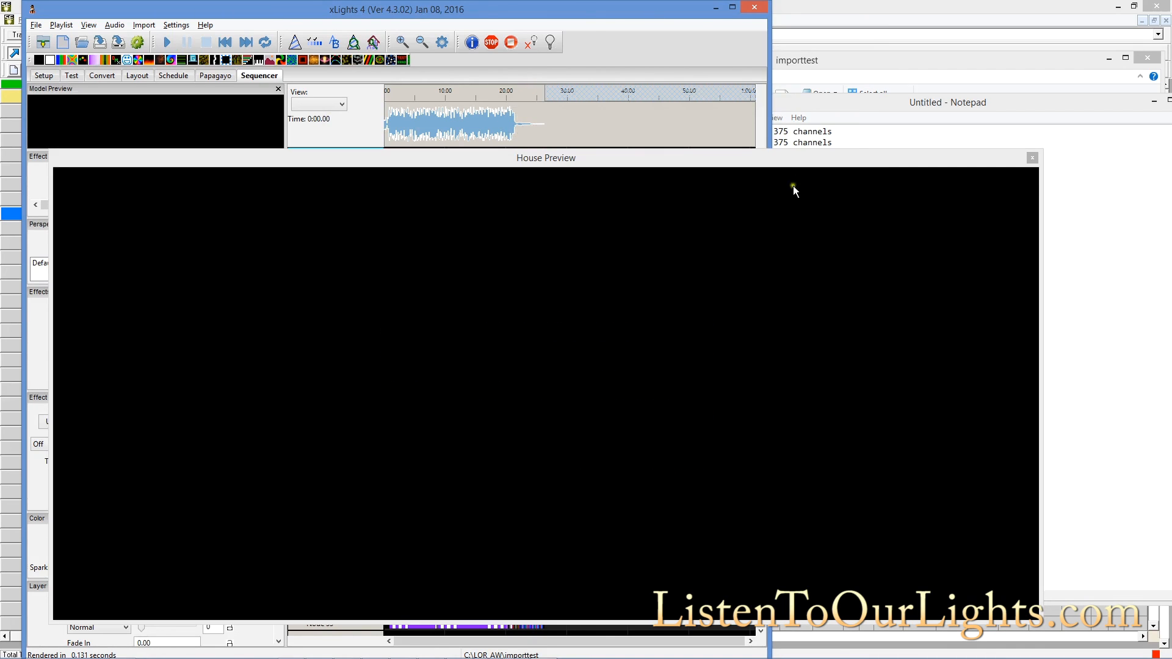
{"action": "left_click", "coordinate": [1033, 159]}
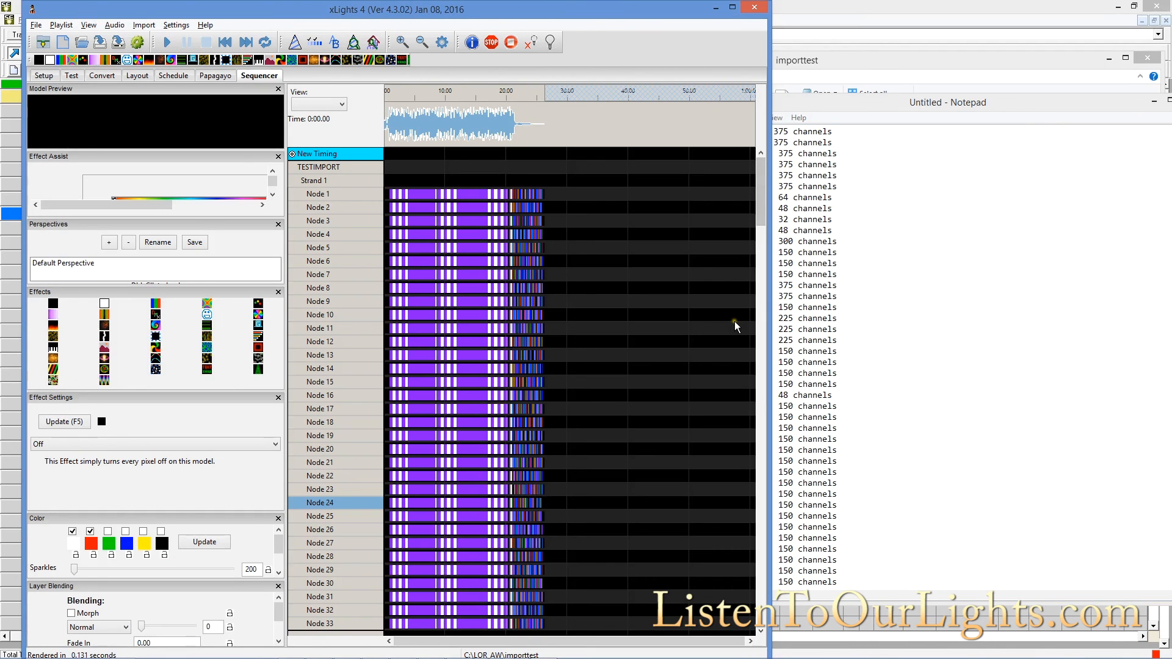